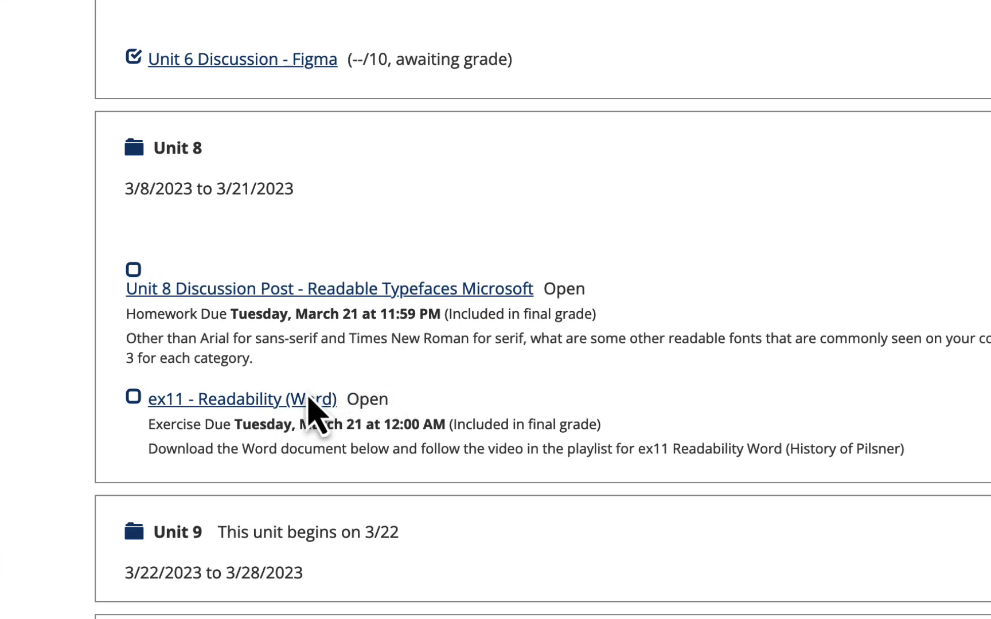
- Open the ex11 starting Word file 11-readability-pils-history-LastF.docx from Unit 8 of the course's Documents and Resources
click(314, 402)
scroll(302, 404, down, 8)
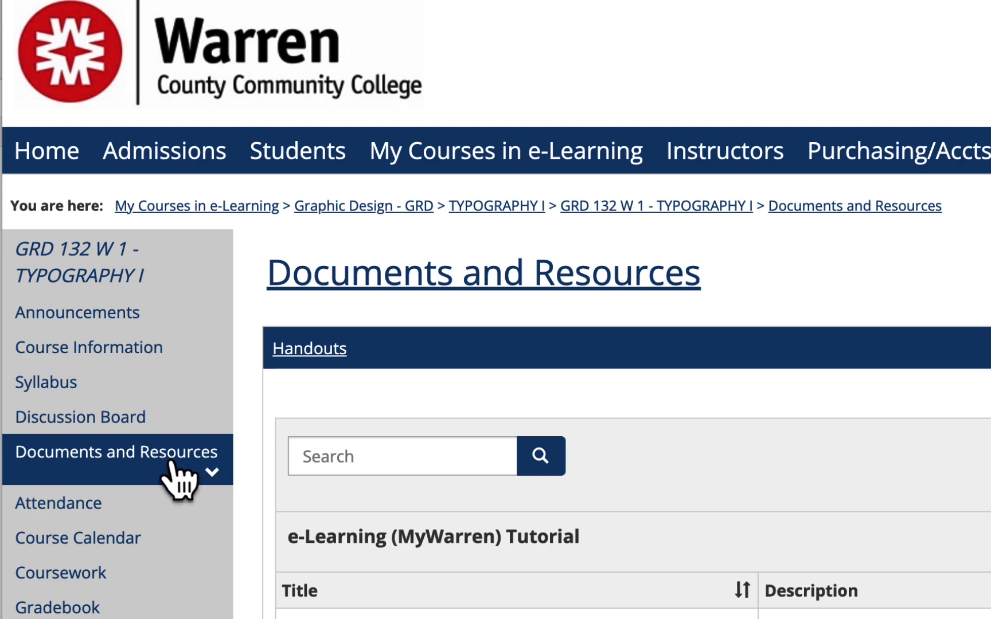
scroll(682, 333, down, 20)
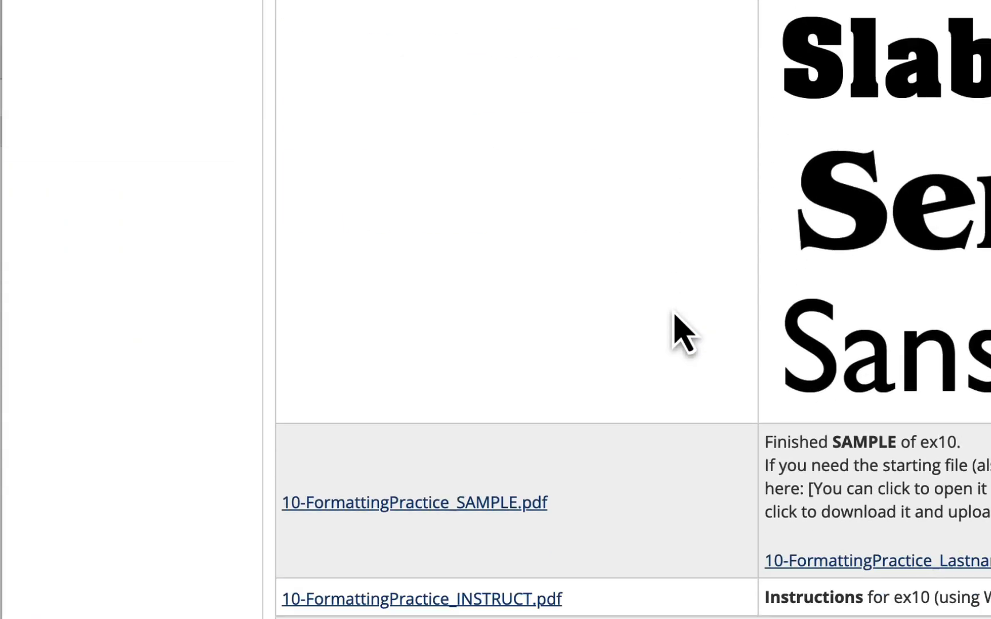
scroll(674, 313, down, 3)
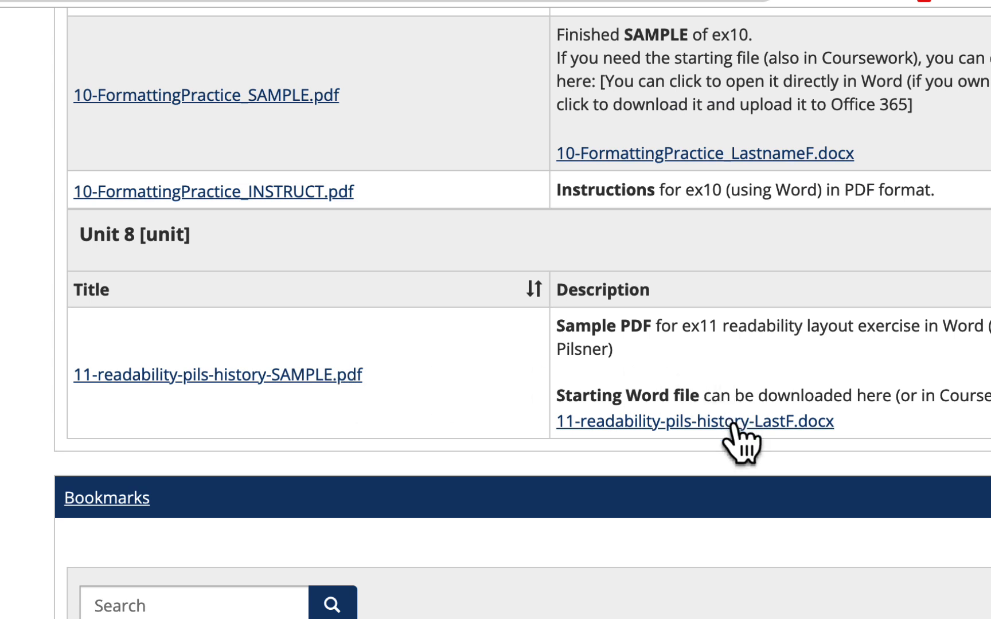
click(707, 425)
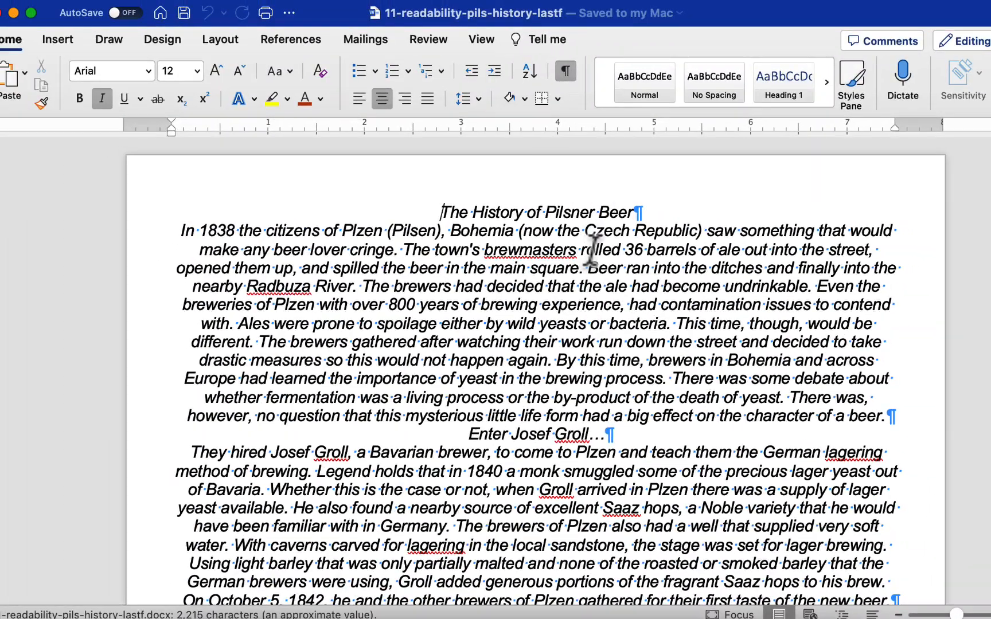
- Skim the unformatted Pilsner document and switch to Chrome to view the finished sample PDF
scroll(639, 244, down, 5)
scroll(592, 247, up, 10)
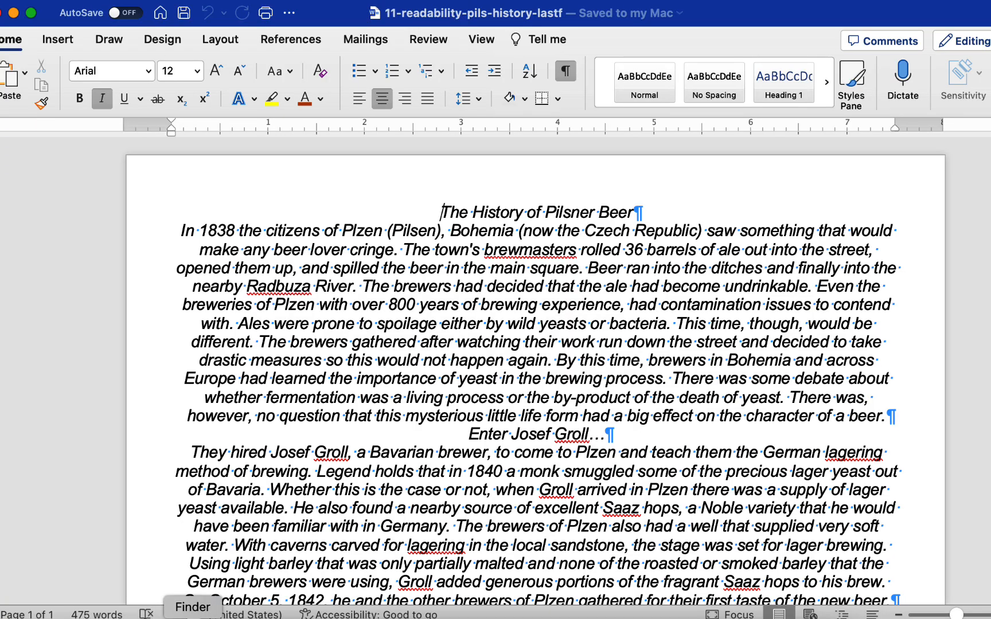
click(247, 616)
click(361, 342)
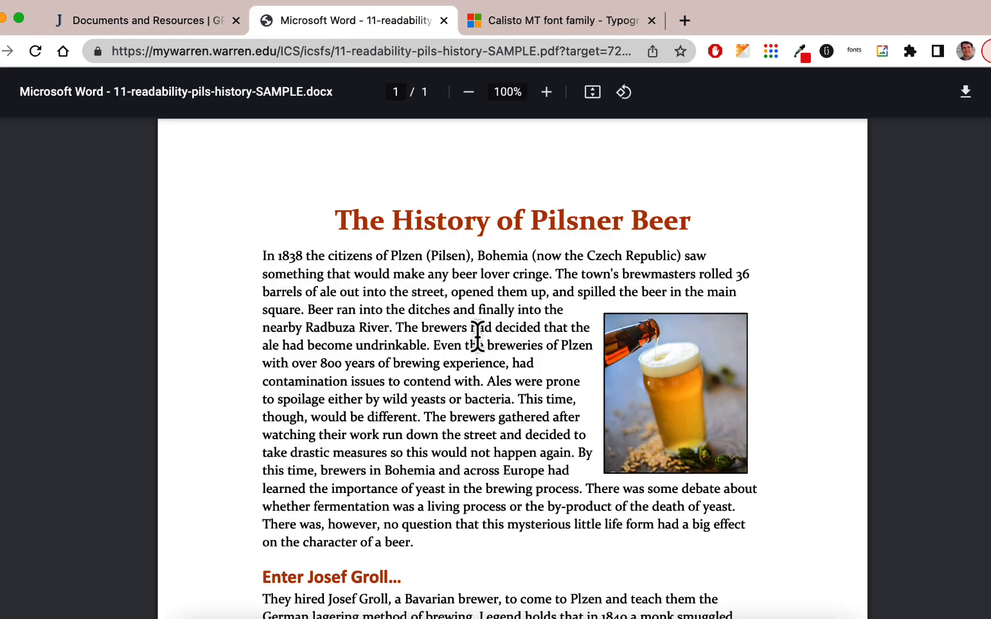
- Examine the sample PDF's whole-page layout and the formatting of its title, body text and subheadings
scroll(478, 338, down, 5)
scroll(478, 337, up, 3)
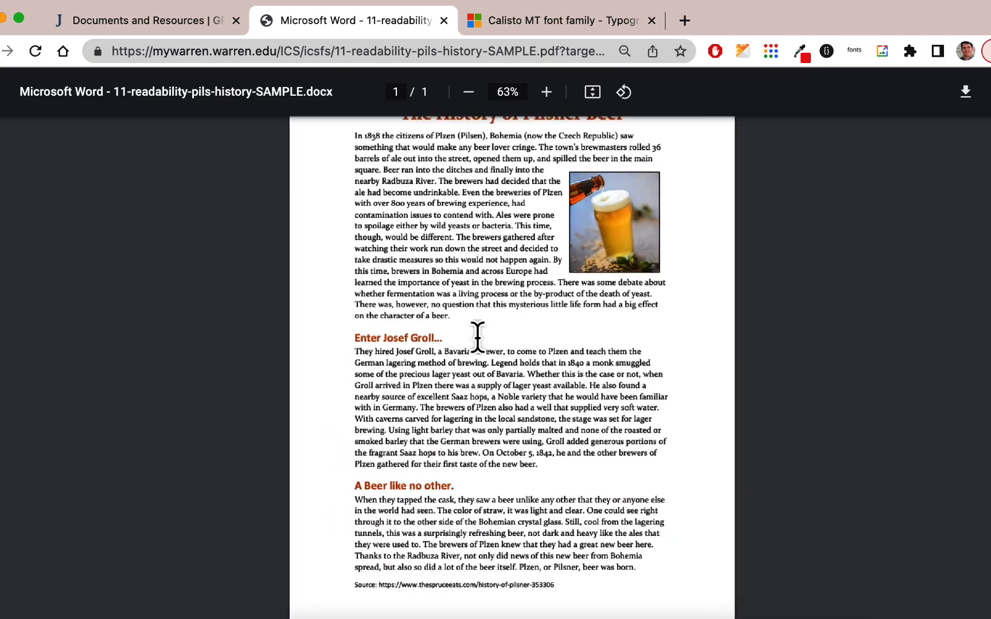
scroll(477, 338, up, 2)
scroll(477, 337, down, 3)
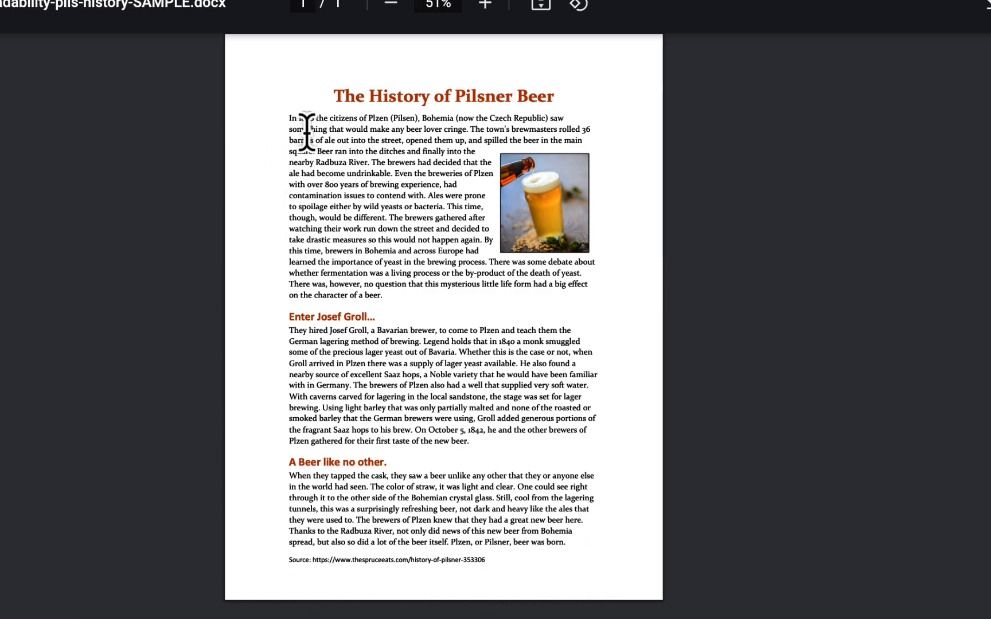
scroll(387, 151, up, 5)
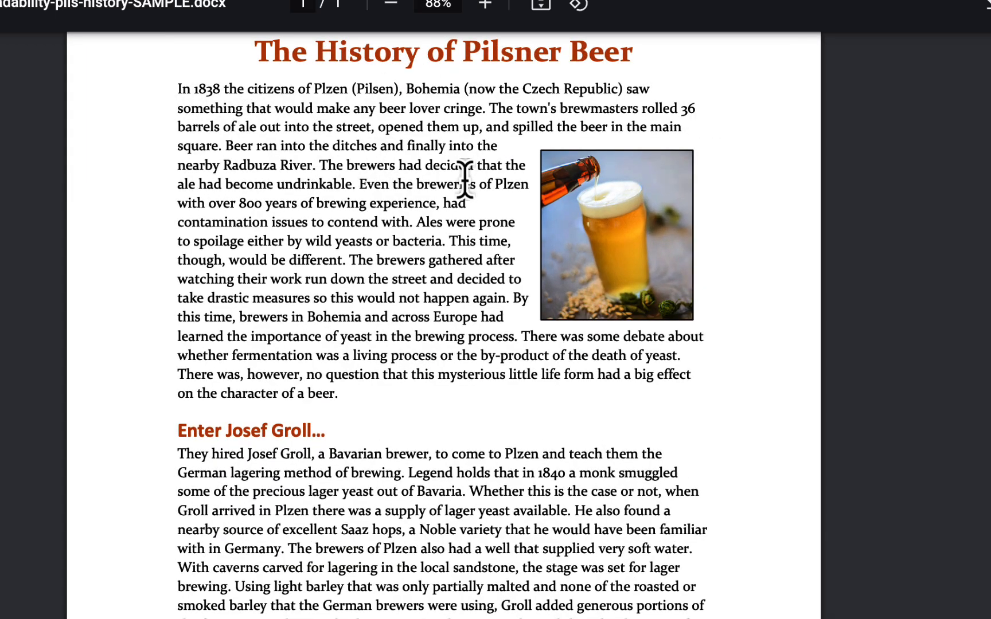
scroll(464, 179, up, 7)
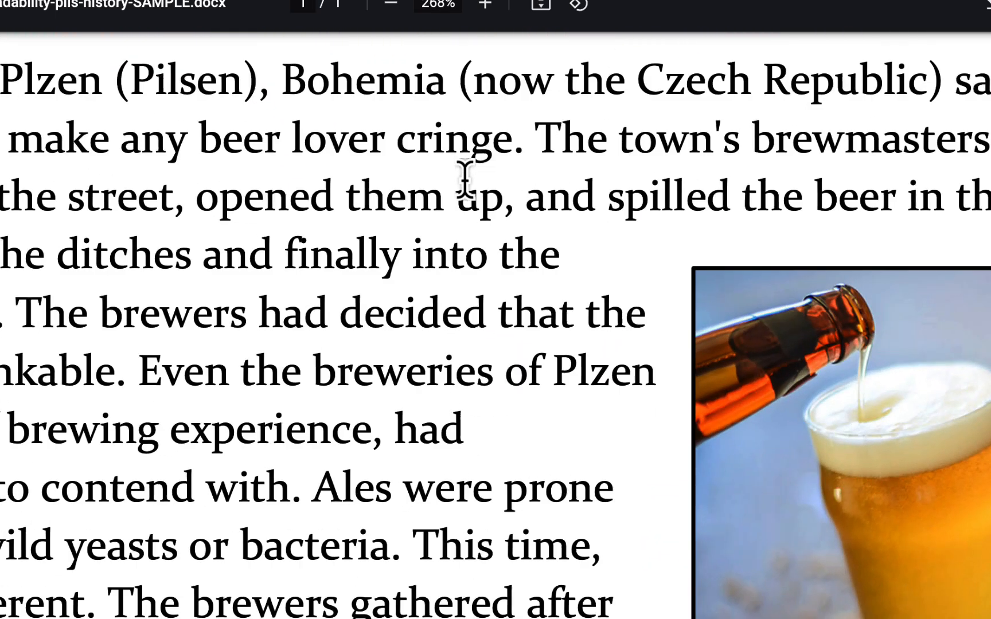
scroll(464, 179, down, 1)
scroll(464, 179, up, 1)
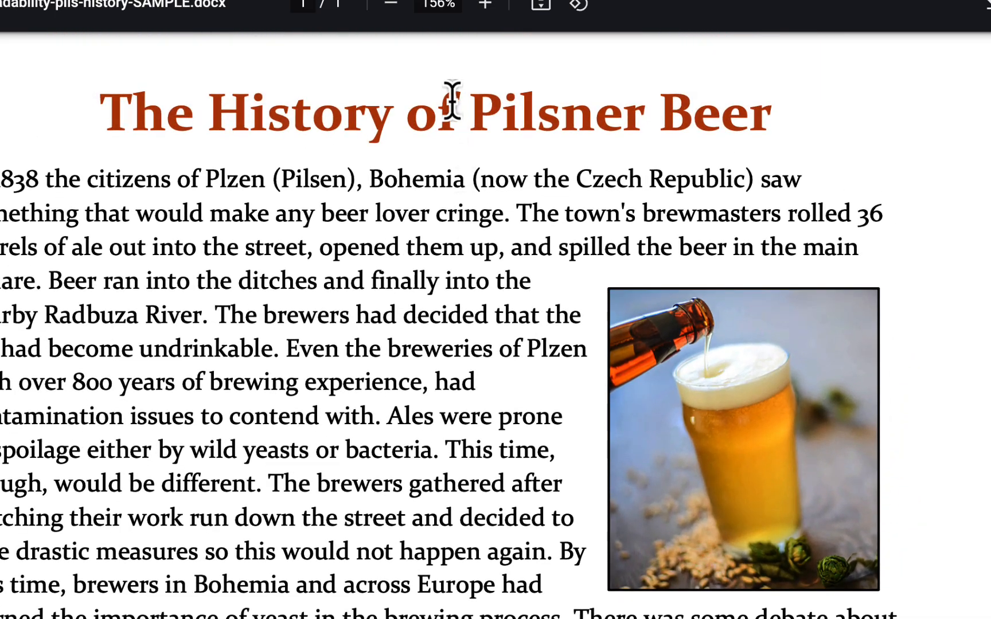
scroll(453, 101, down, 3)
scroll(453, 101, down, 3)
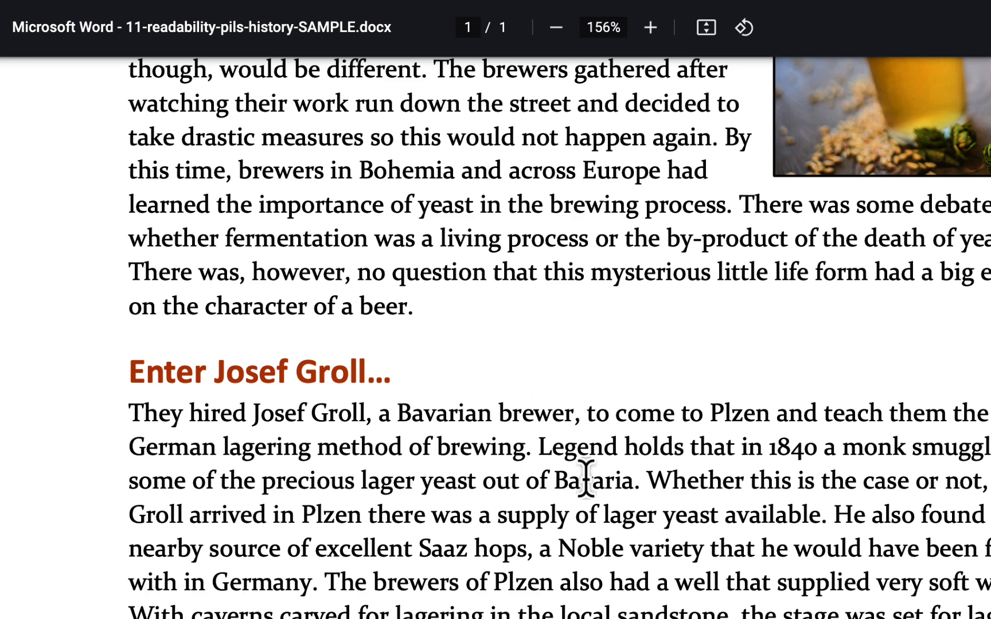
scroll(585, 477, up, 6)
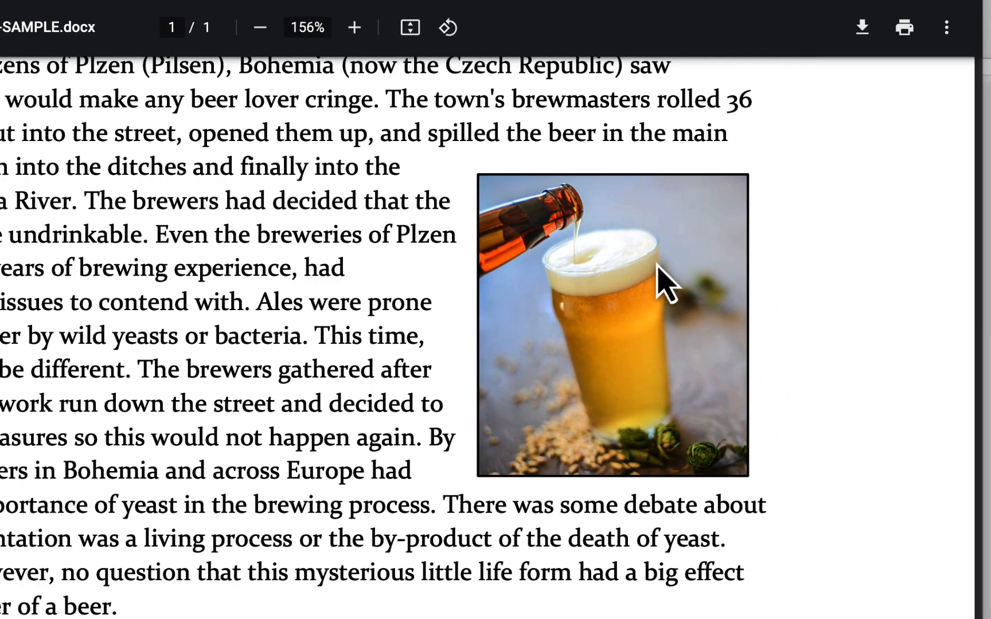
- Review the sample's picture placement, text wrapping and spacing between the sections
ctrl+scroll(348, 321, down, 5)
ctrl+scroll(348, 322, up, 1)
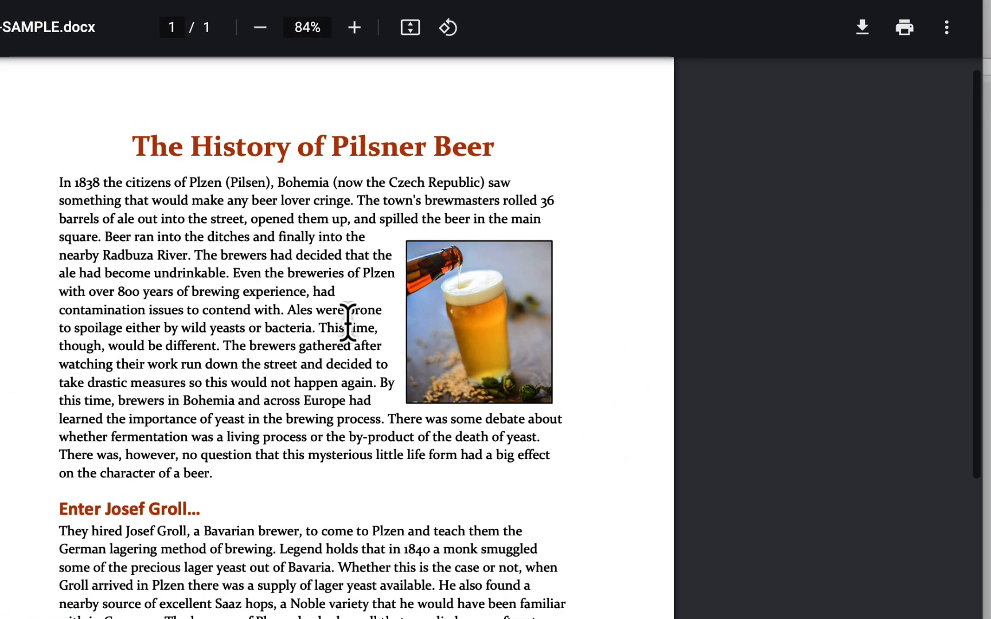
scroll(349, 321, down, 4)
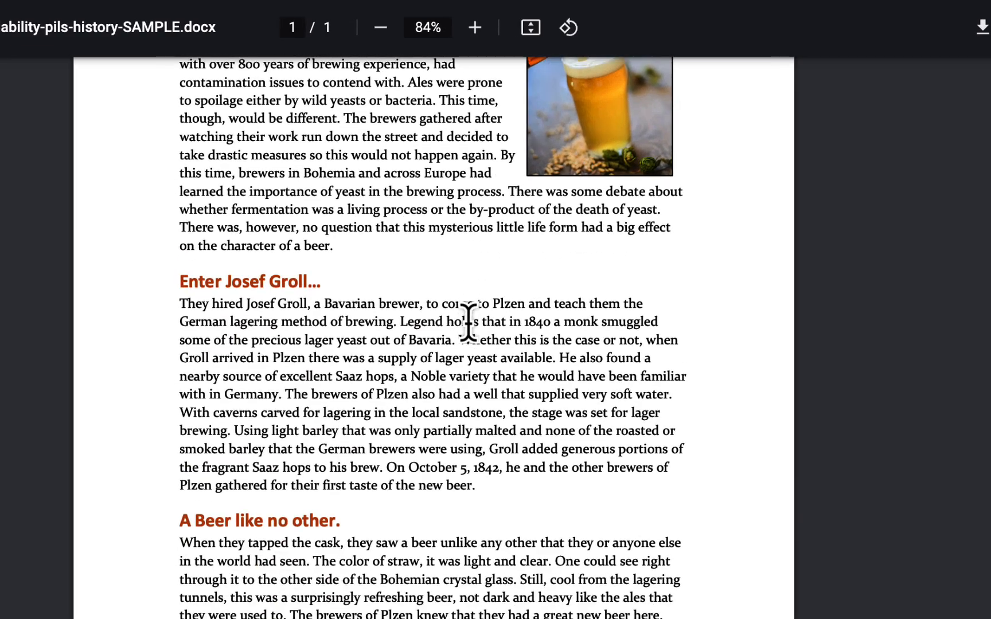
scroll(469, 321, up, 4)
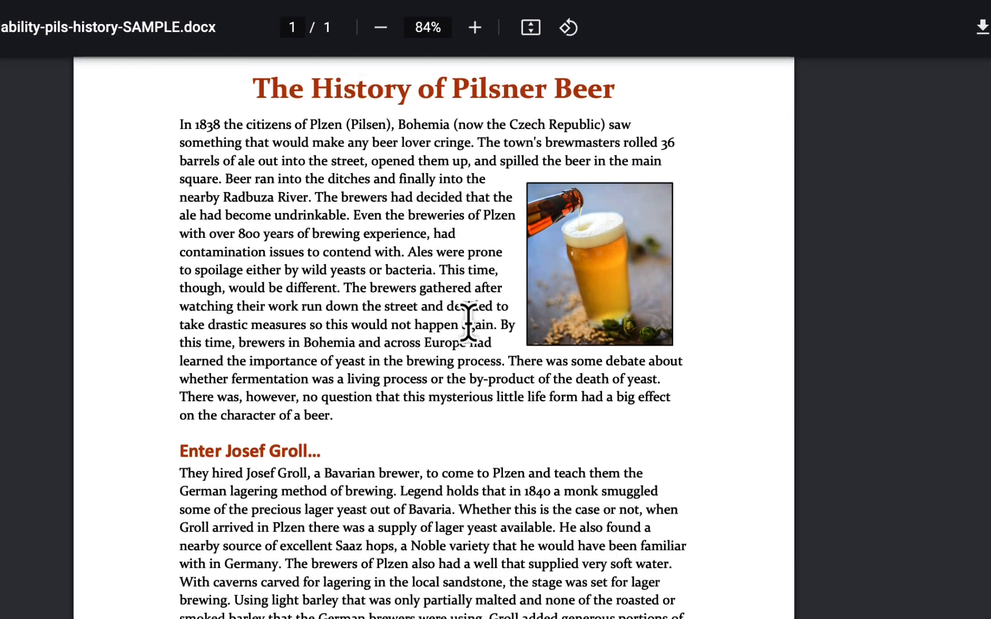
scroll(469, 321, down, 1)
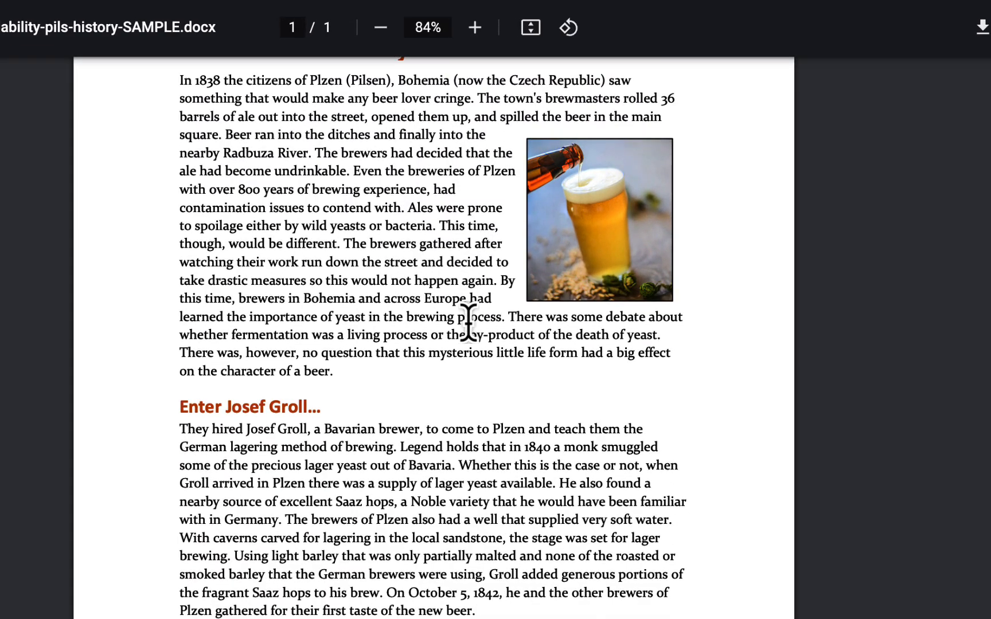
scroll(468, 322, down, 3)
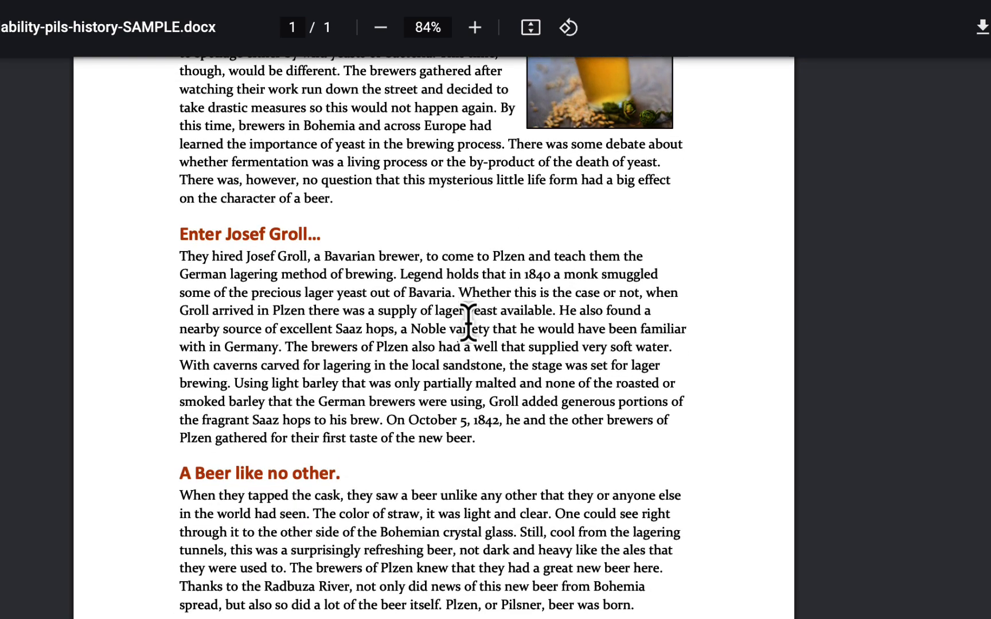
scroll(469, 321, up, 5)
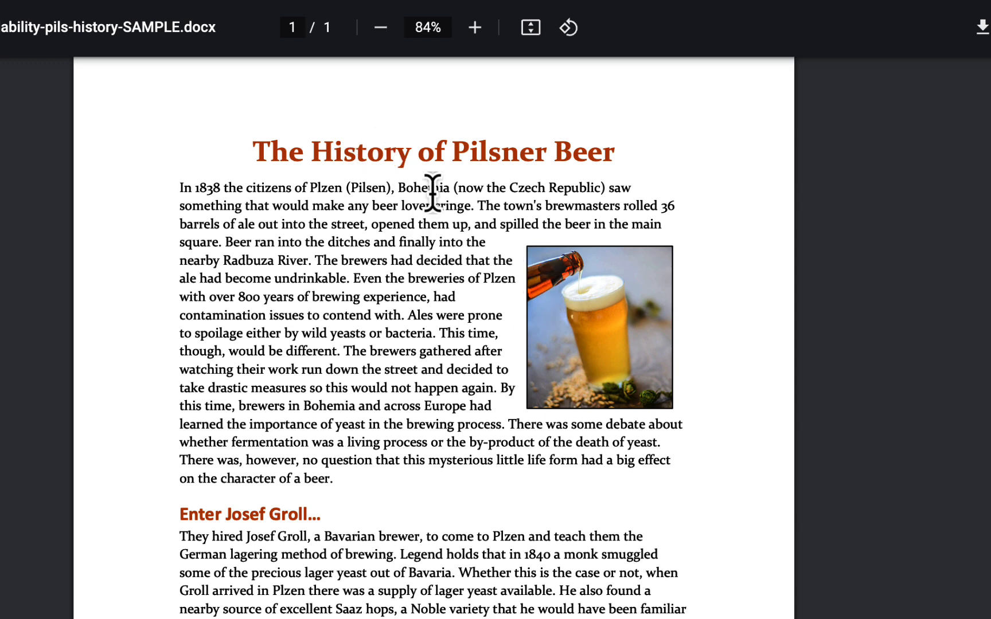
scroll(392, 301, down, 4)
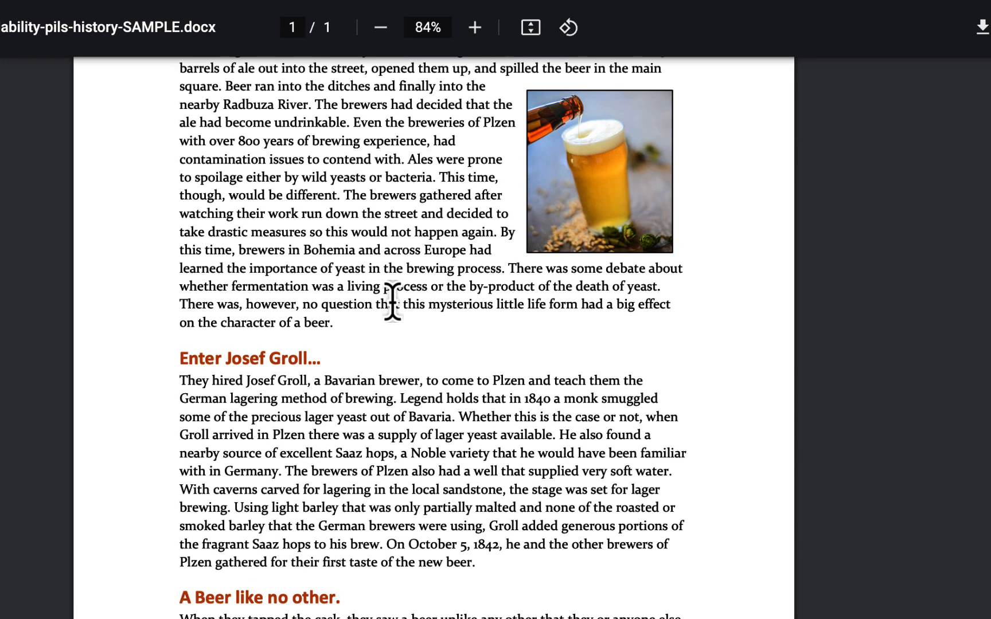
scroll(392, 301, up, 2)
scroll(392, 301, up, 2)
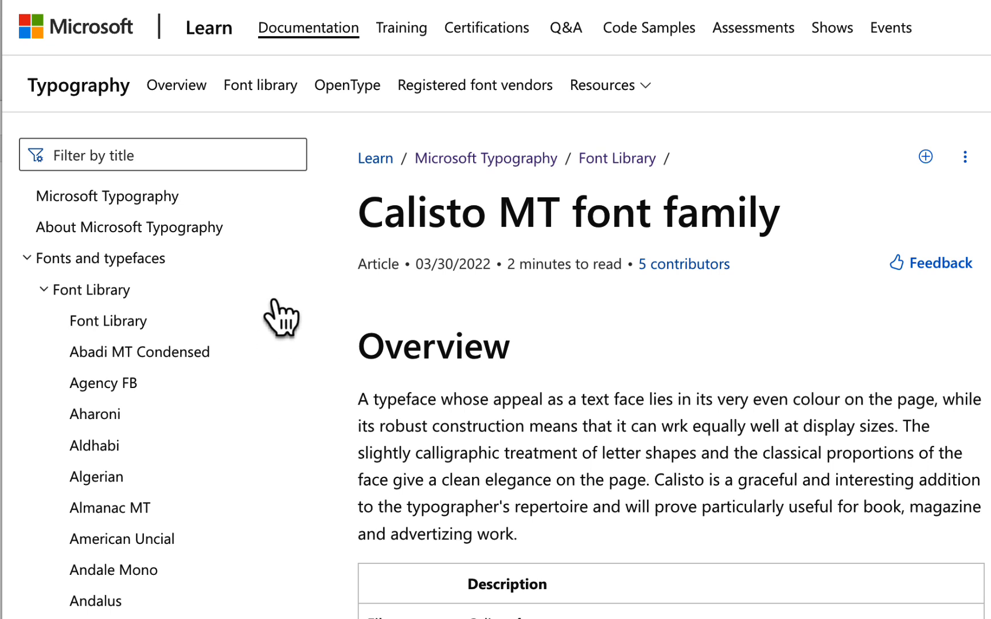
- Glance at Microsoft's Calisto MT font family page and switch back to the Word document by way of the sample PDF
scroll(271, 295, down, 1)
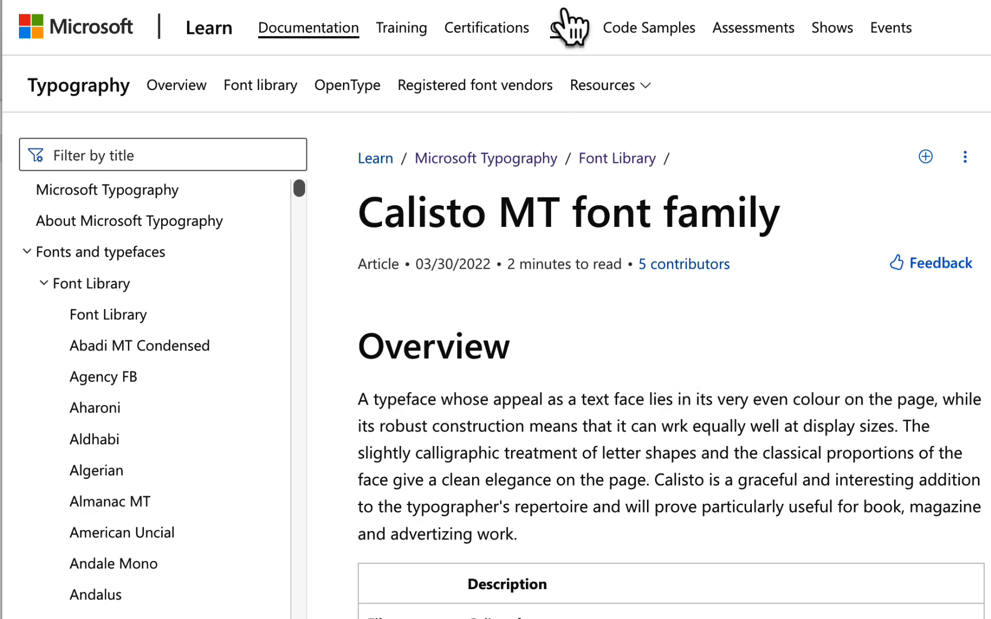
click(512, 0)
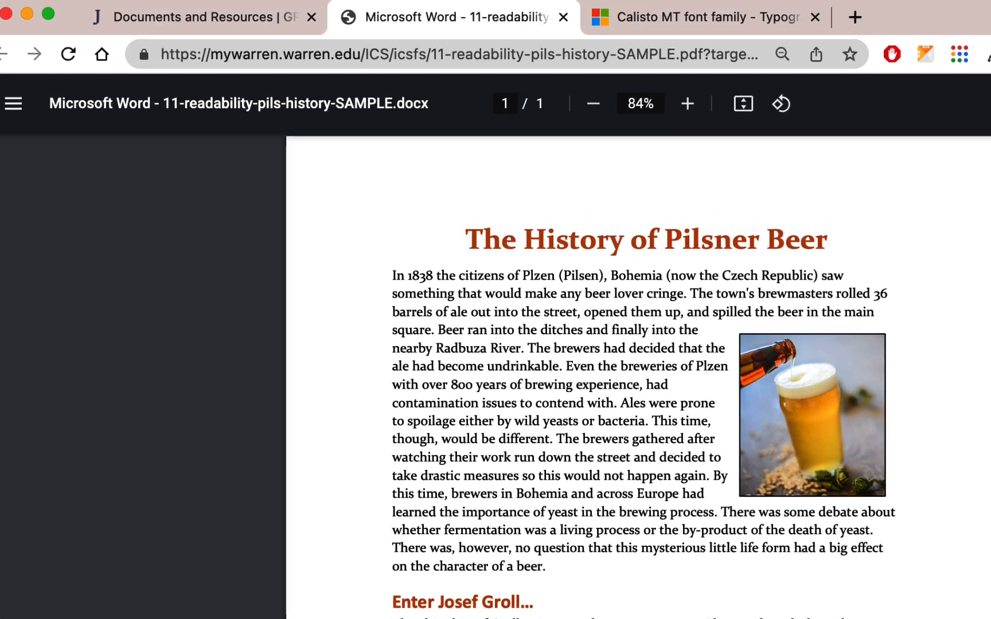
click(534, 617)
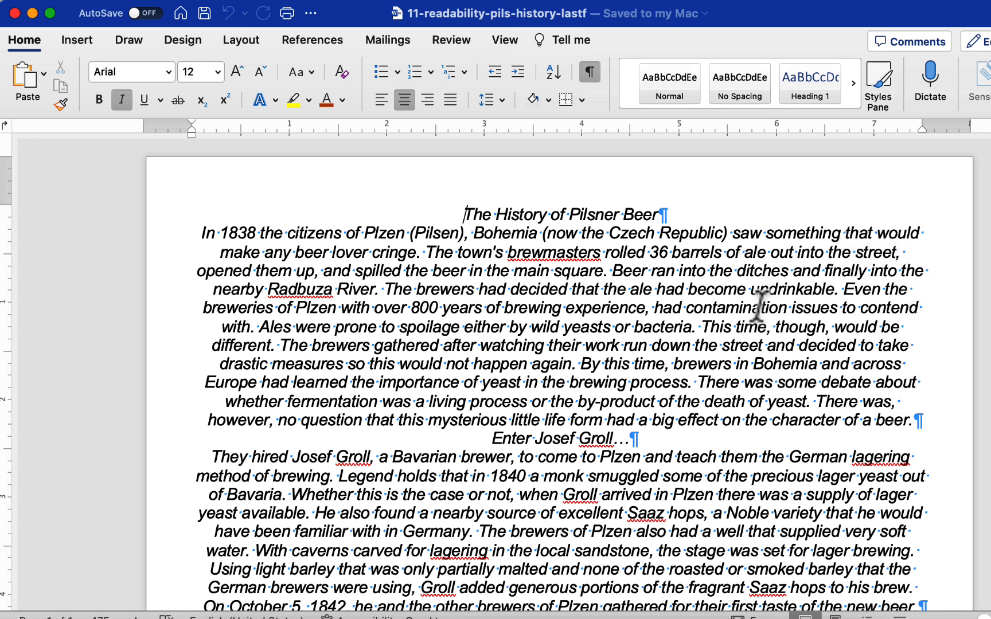
- Examine the Word document's paragraph marks, centered italic text, subheadings and source line from beginning to end
drag(310, 286, 264, 289)
click(265, 290)
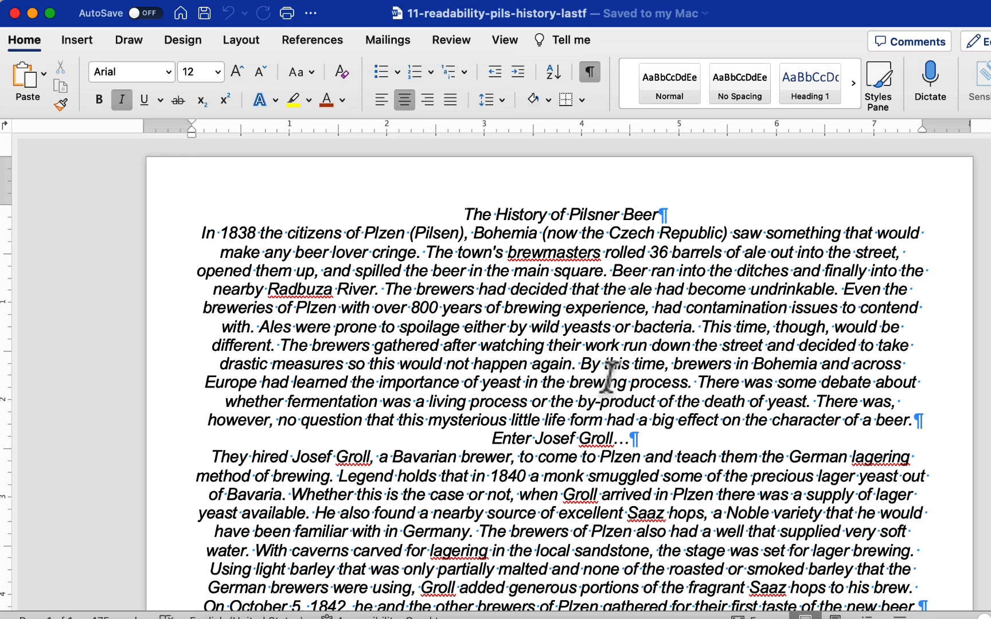
scroll(608, 375, down, 7)
scroll(607, 378, up, 5)
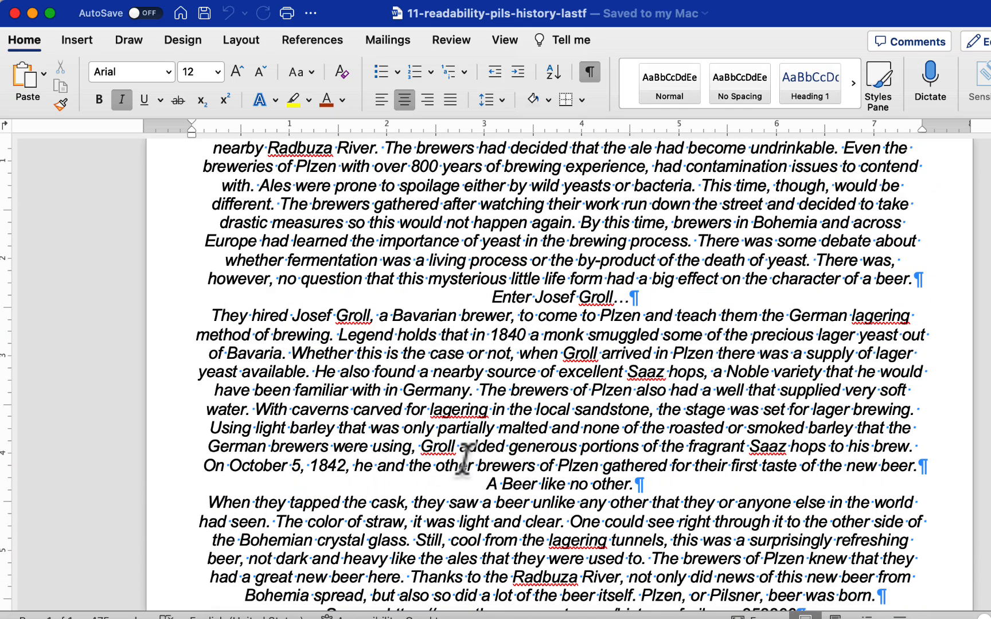
scroll(464, 459, up, 5)
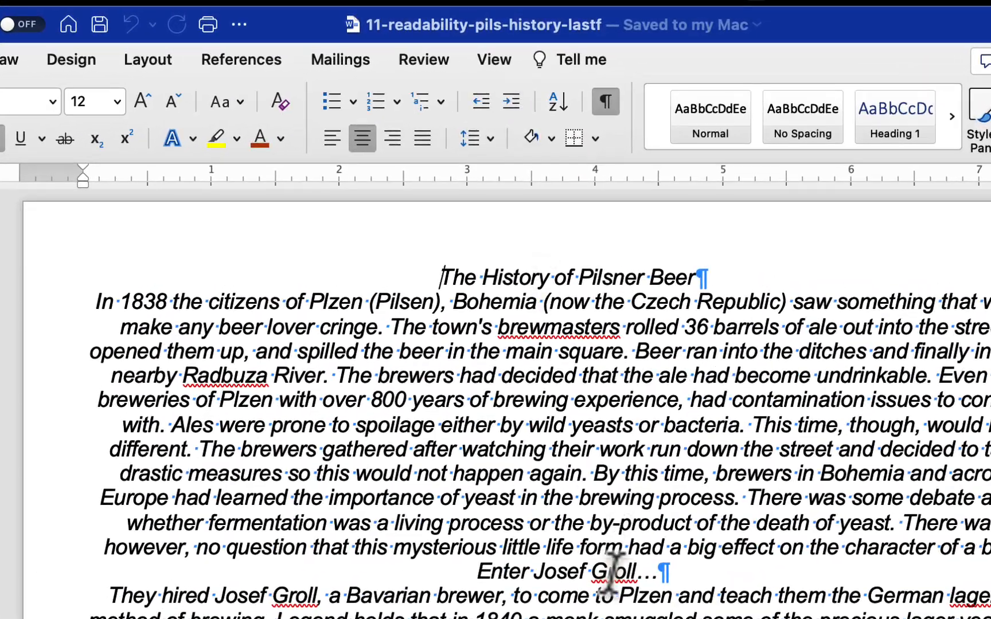
scroll(609, 568, down, 5)
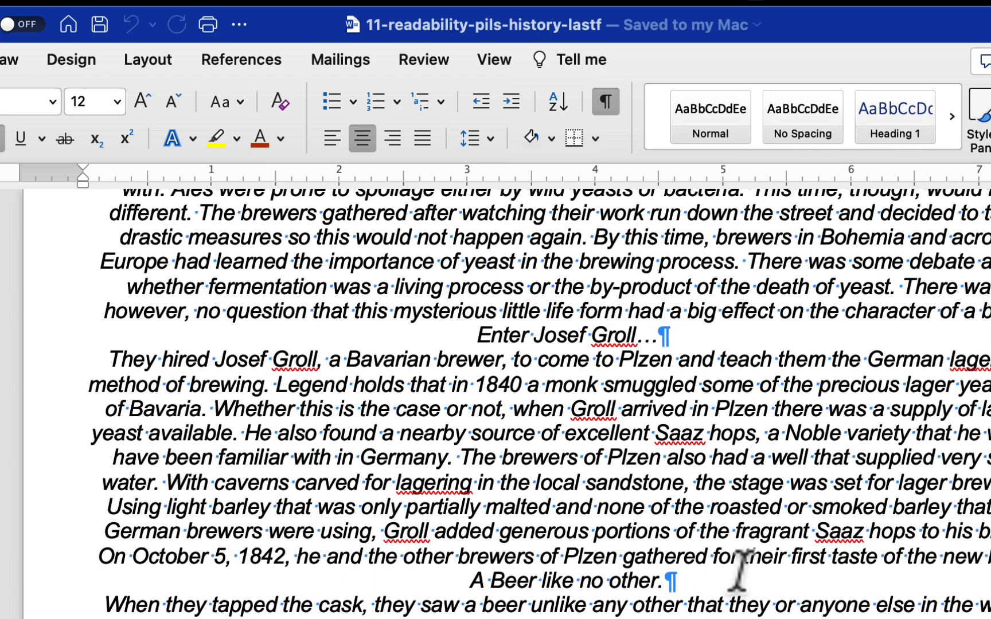
scroll(737, 510, up, 1)
scroll(738, 510, up, 3)
scroll(738, 512, down, 6)
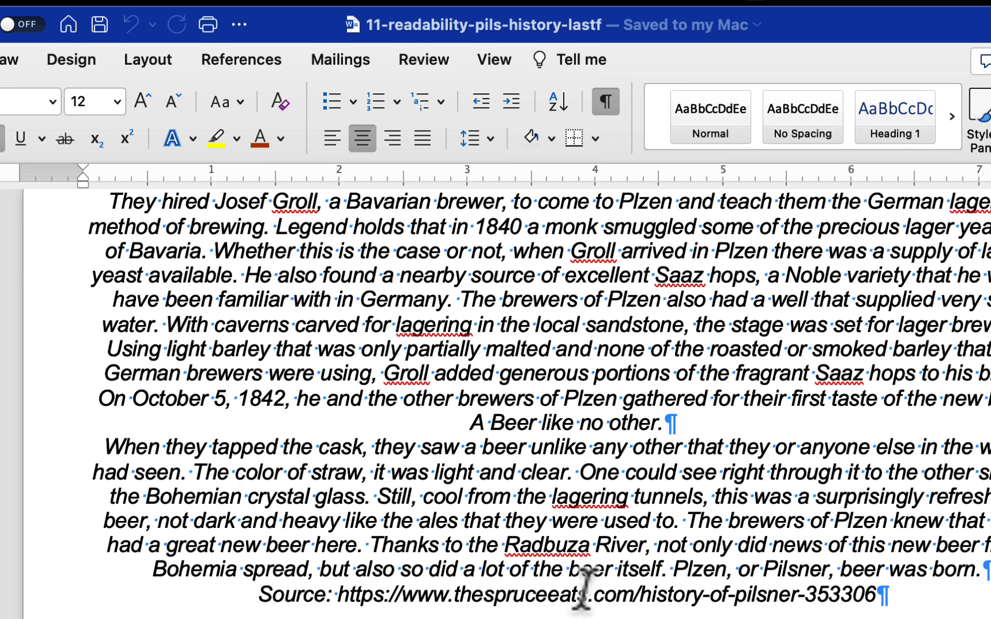
scroll(665, 507, up, 10)
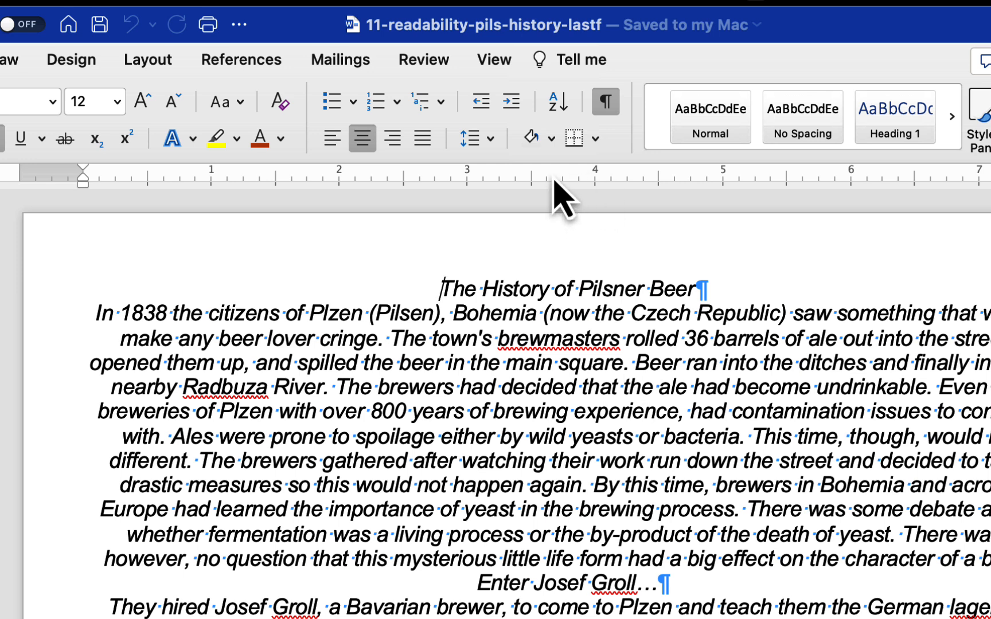
- Hide the document's ruler and show it again
click(497, 58)
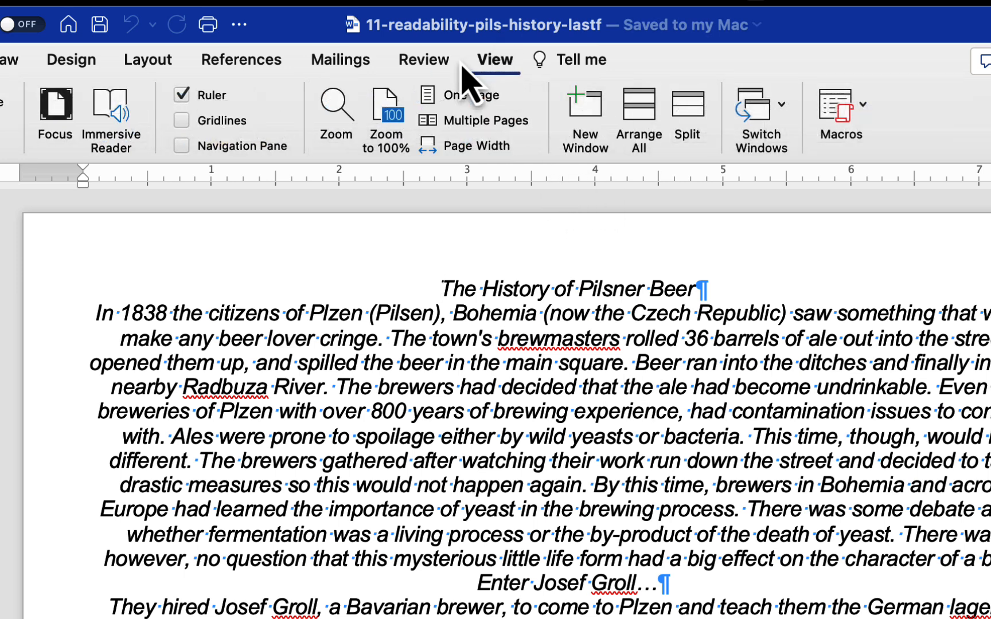
click(186, 96)
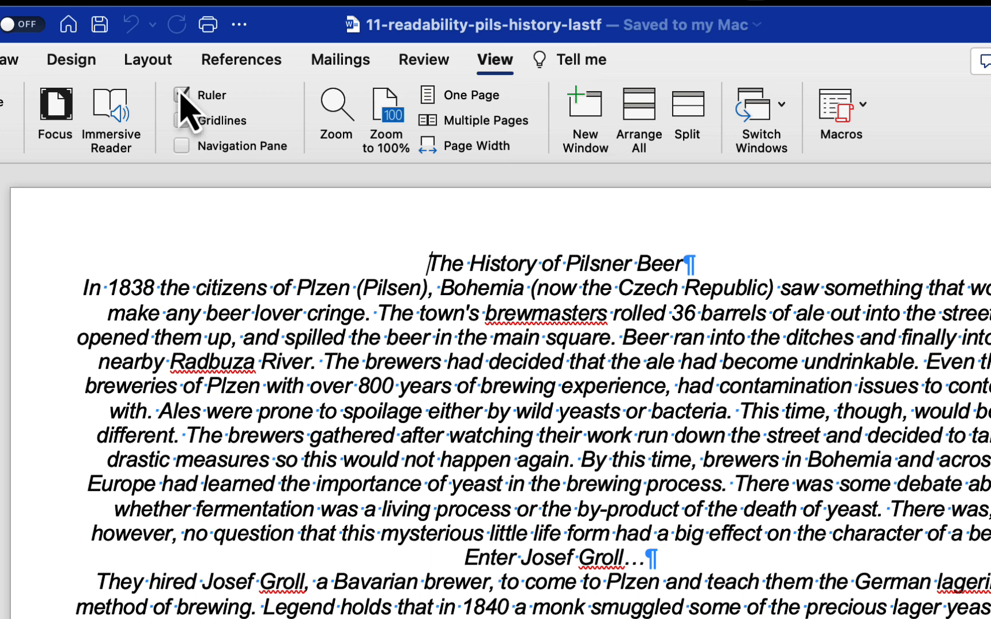
click(186, 96)
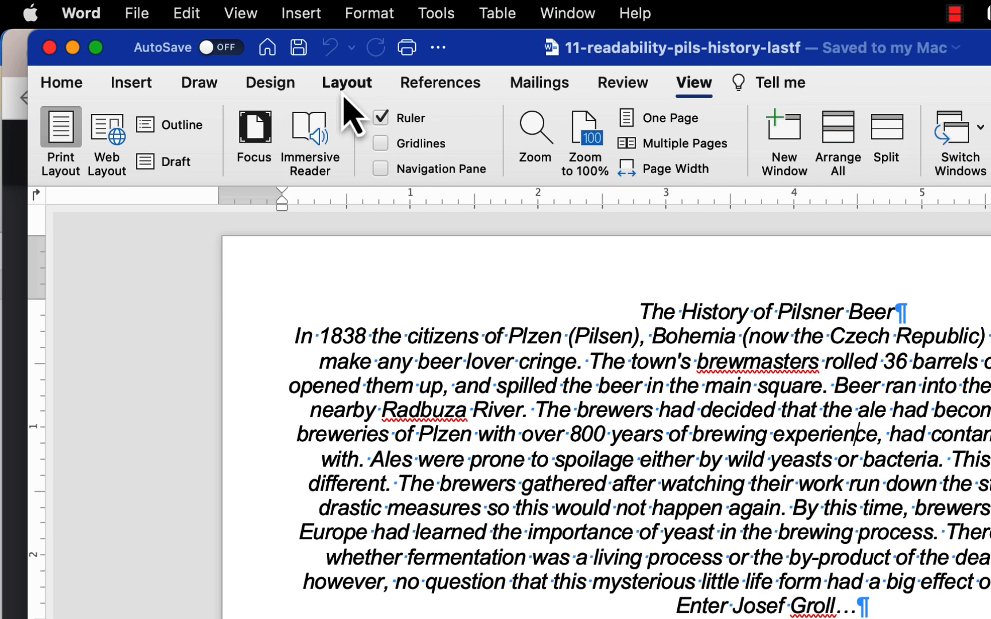
- Set the page margins to the Normal preset, 1" on all sides
click(148, 64)
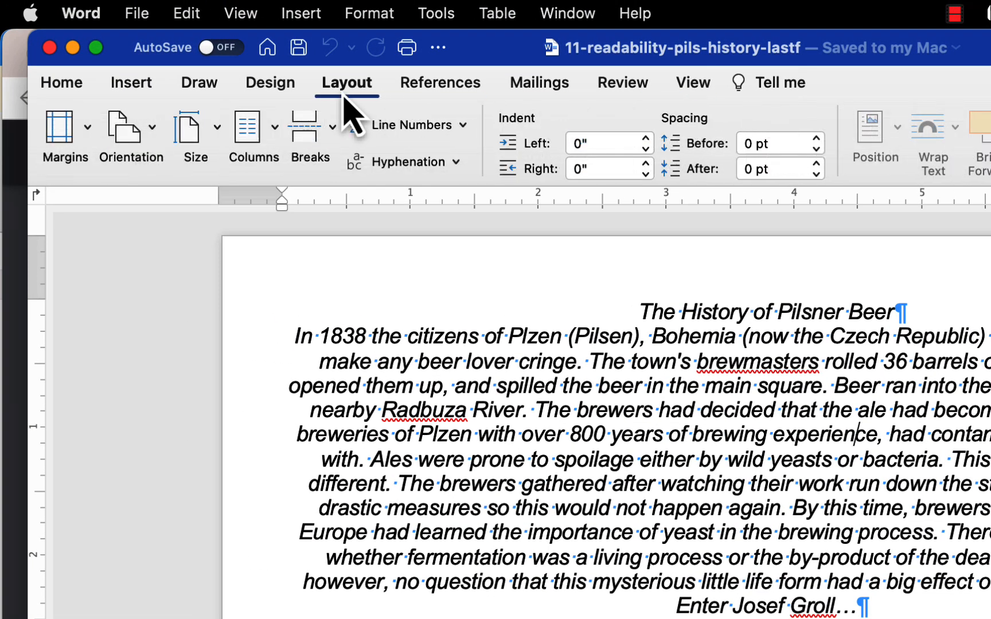
click(86, 133)
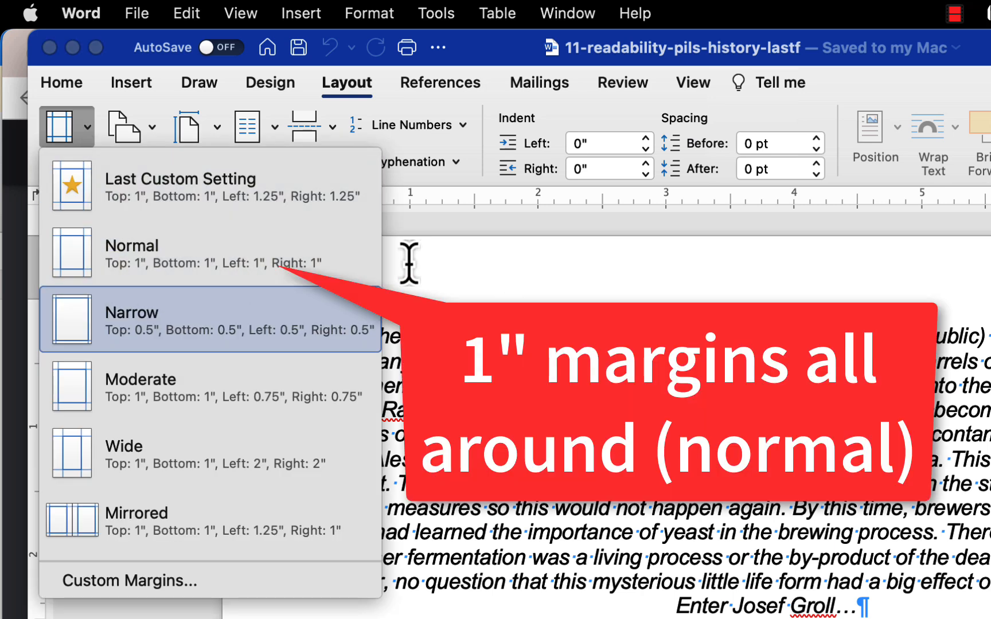
click(276, 284)
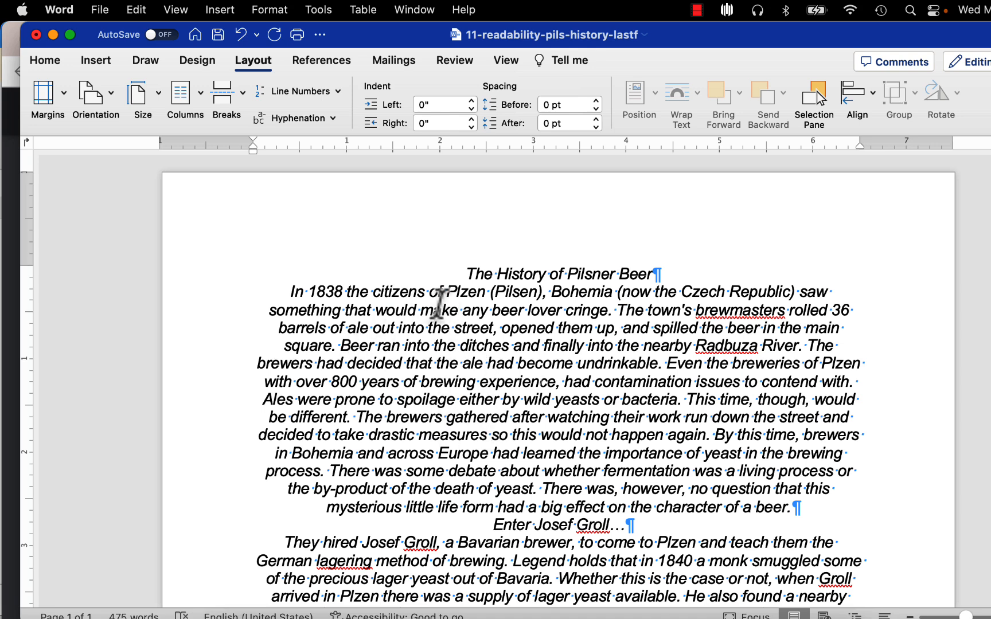
- Left-align the text of the entire document and remove its italic formatting
scroll(647, 327, down, 3)
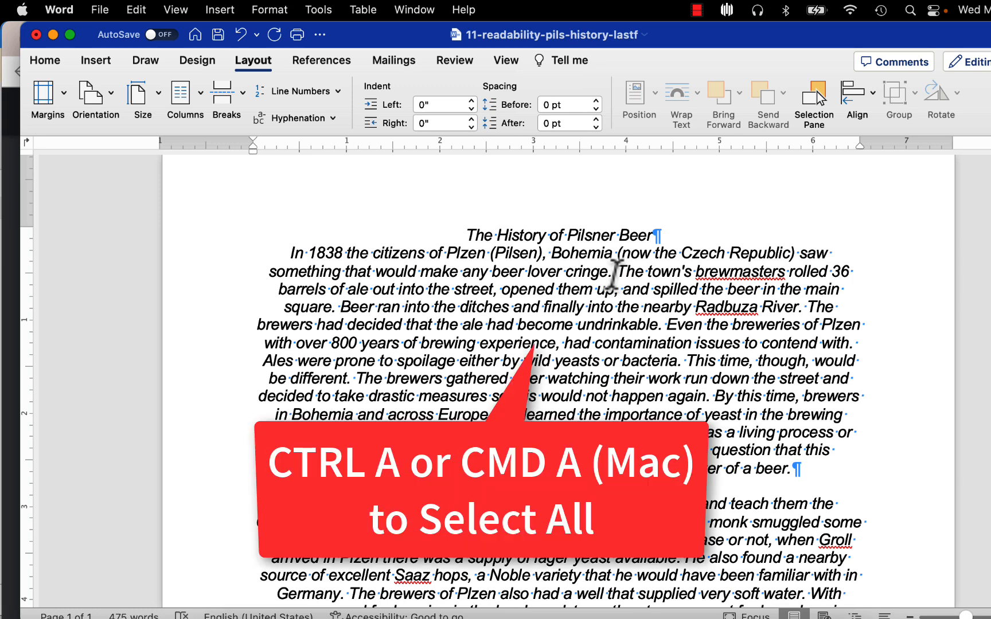
key(super+a)
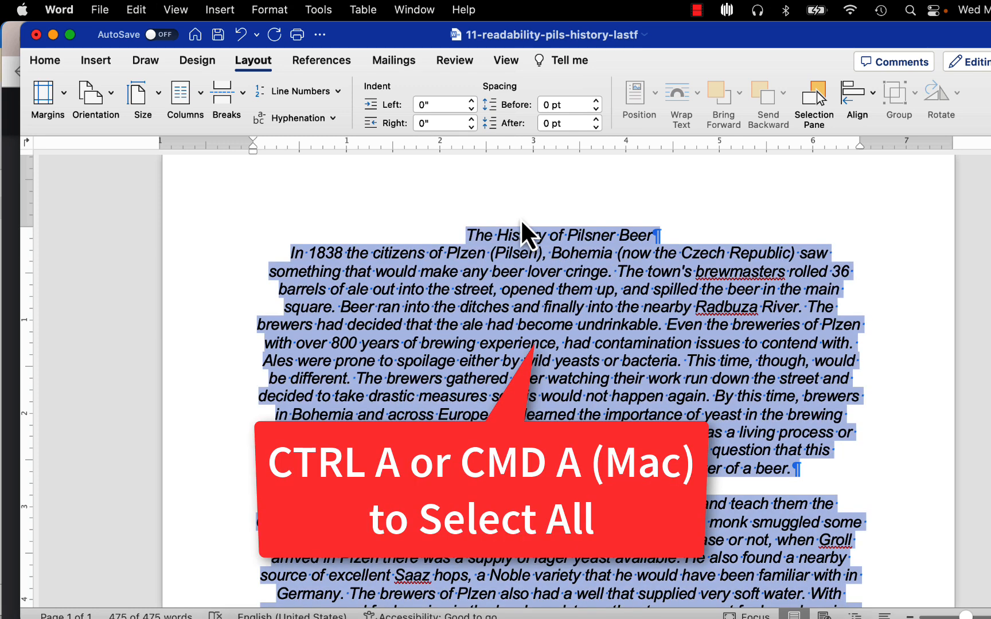
click(54, 62)
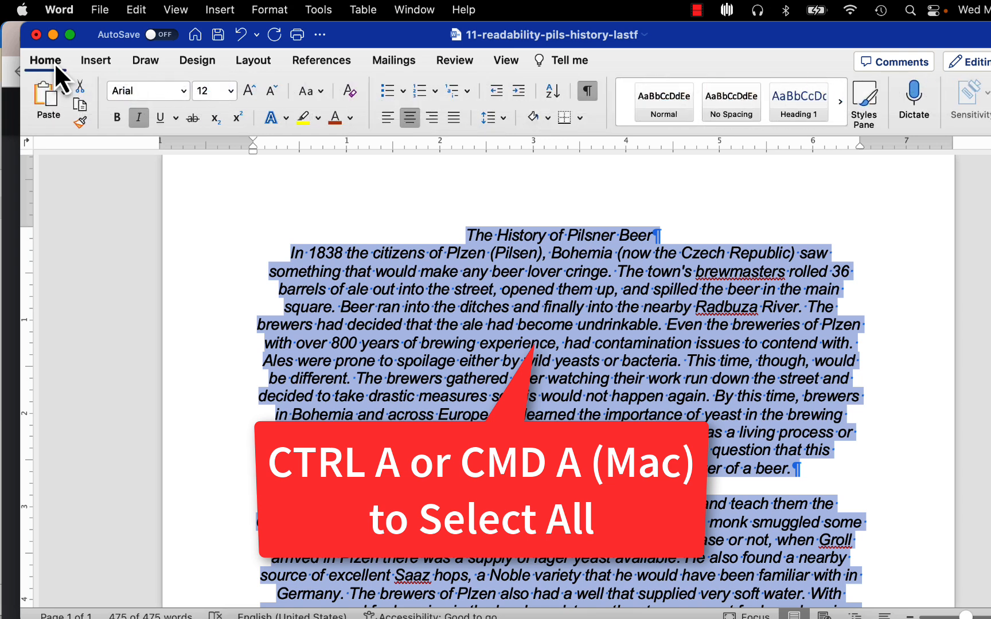
click(387, 117)
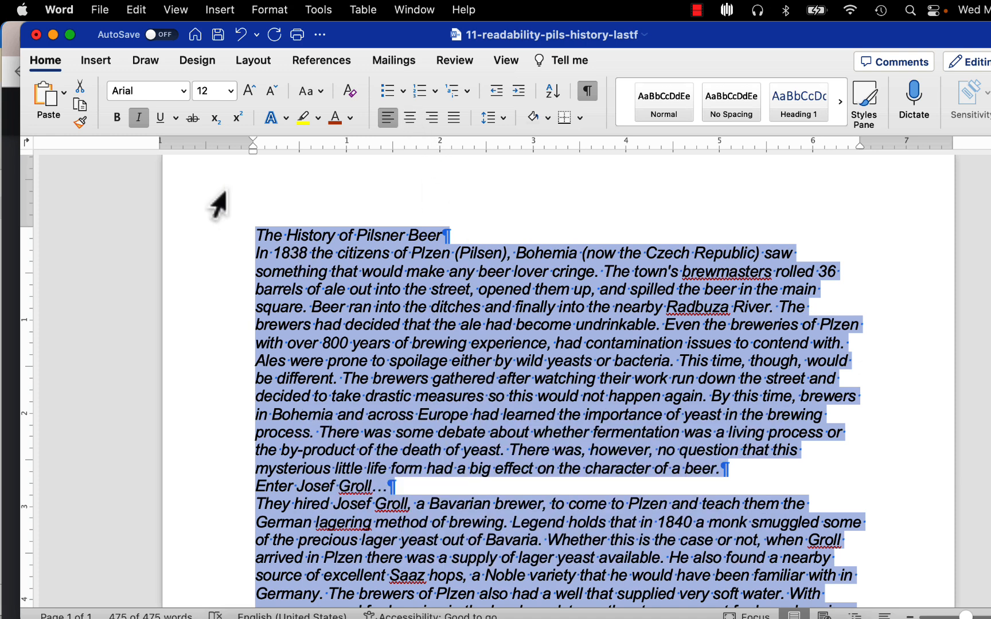
click(139, 118)
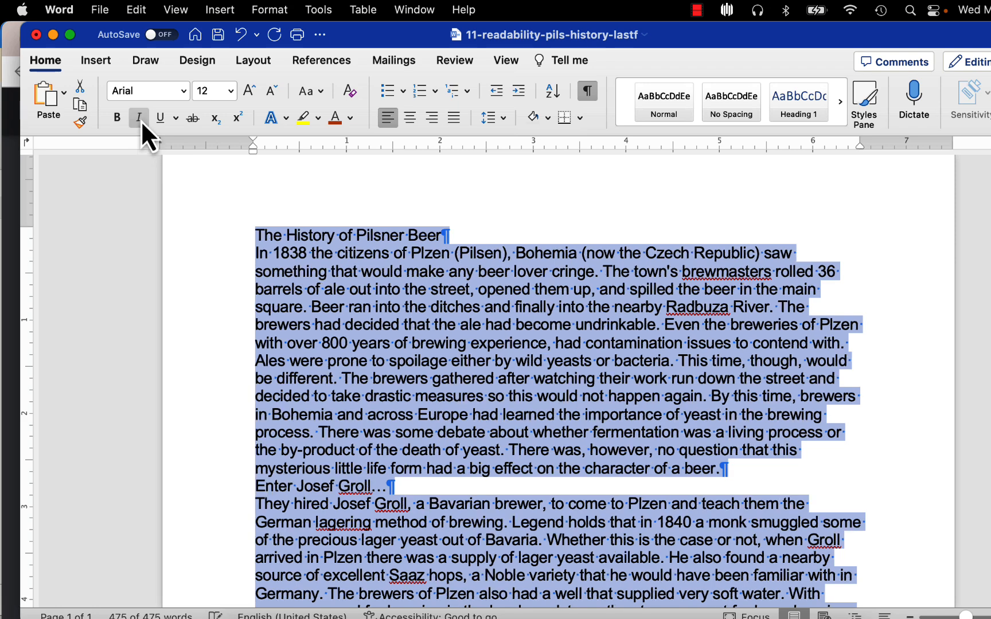
click(413, 346)
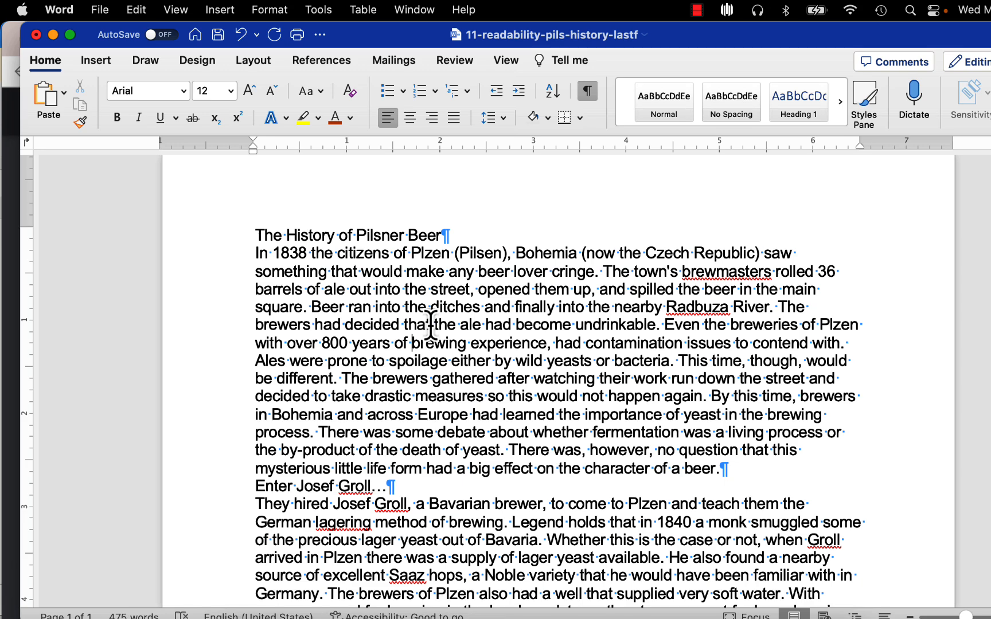
- Examine the left-aligned, non-italic text and its subheadings through the document and return to the title
scroll(432, 324, down, 2)
scroll(455, 343, down, 1)
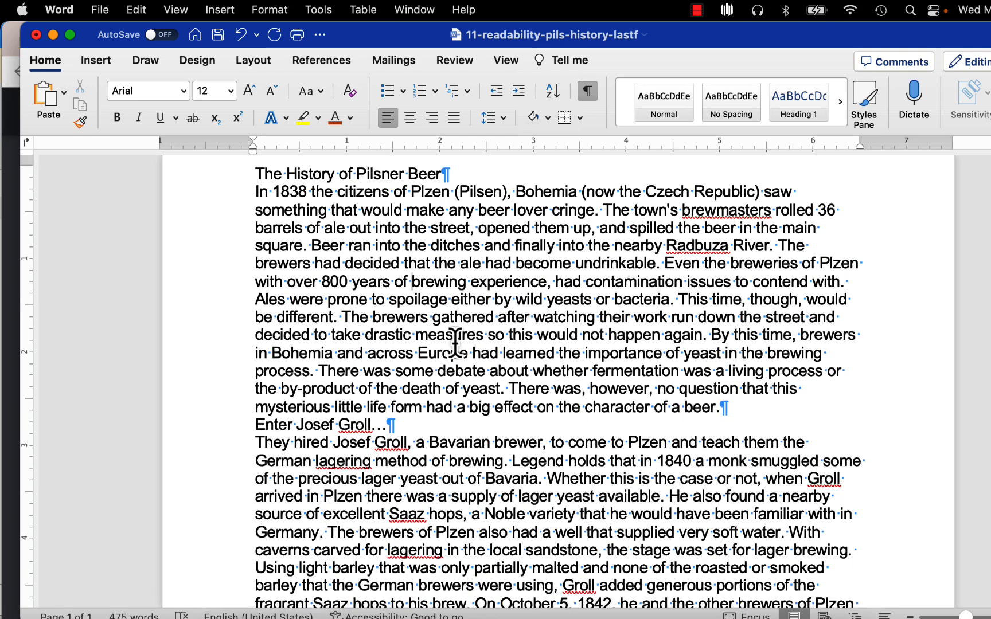
scroll(454, 343, up, 3)
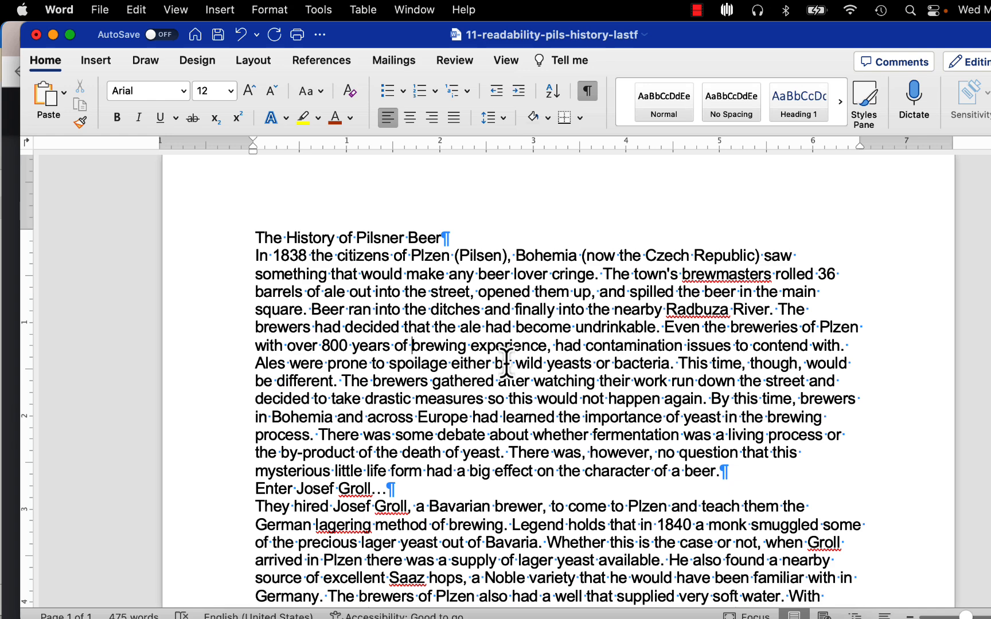
scroll(507, 363, down, 6)
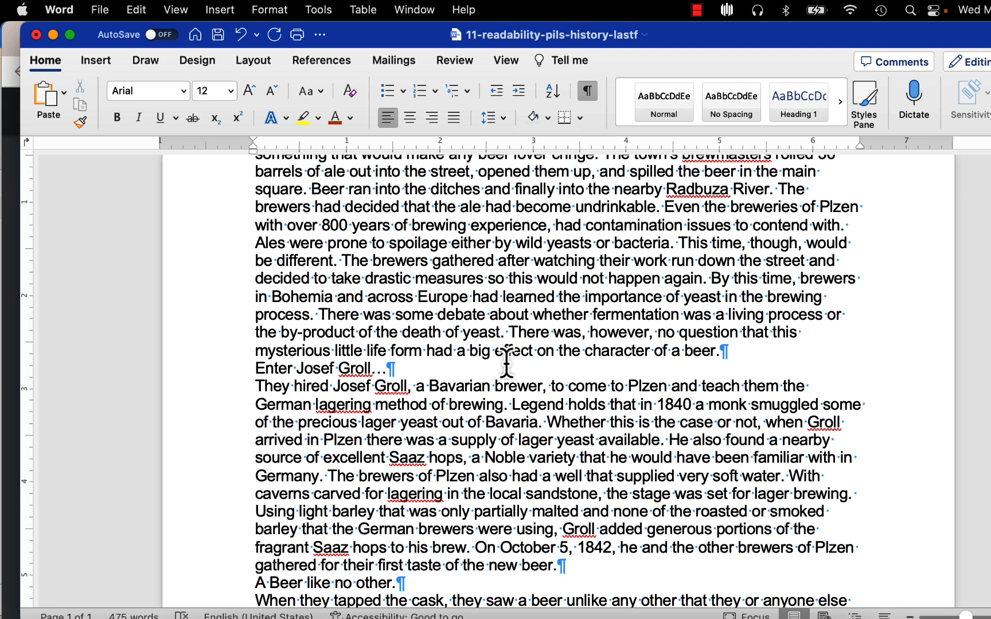
scroll(507, 363, up, 5)
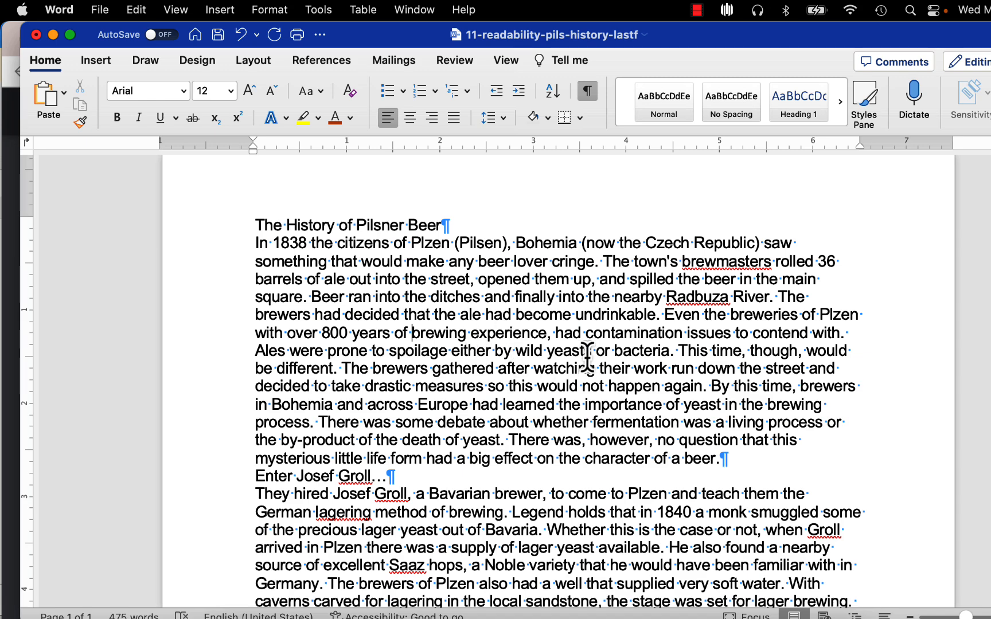
scroll(588, 357, down, 1)
scroll(588, 356, down, 2)
scroll(588, 357, up, 4)
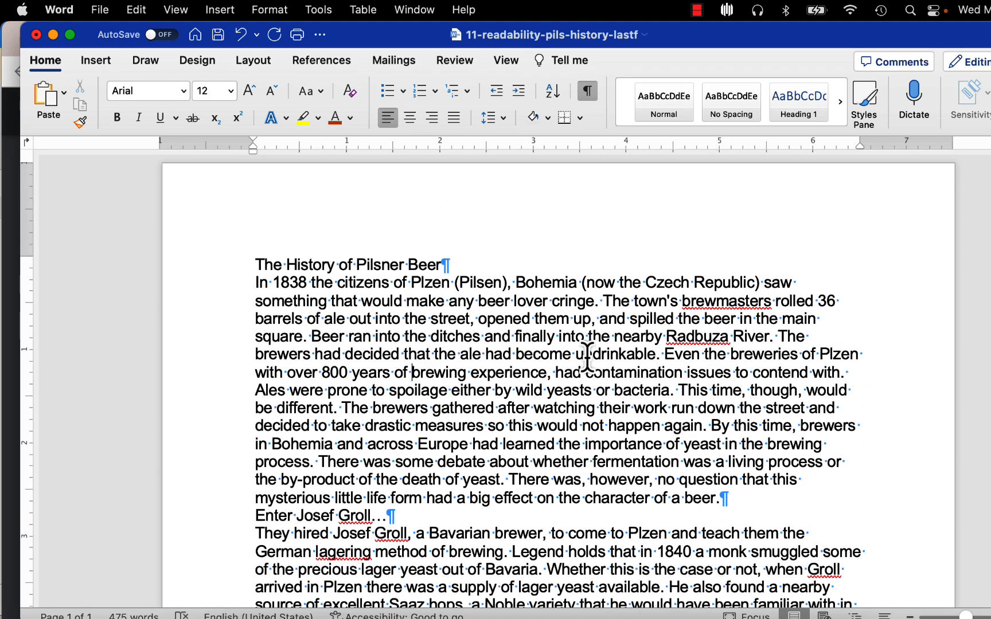
scroll(586, 356, down, 2)
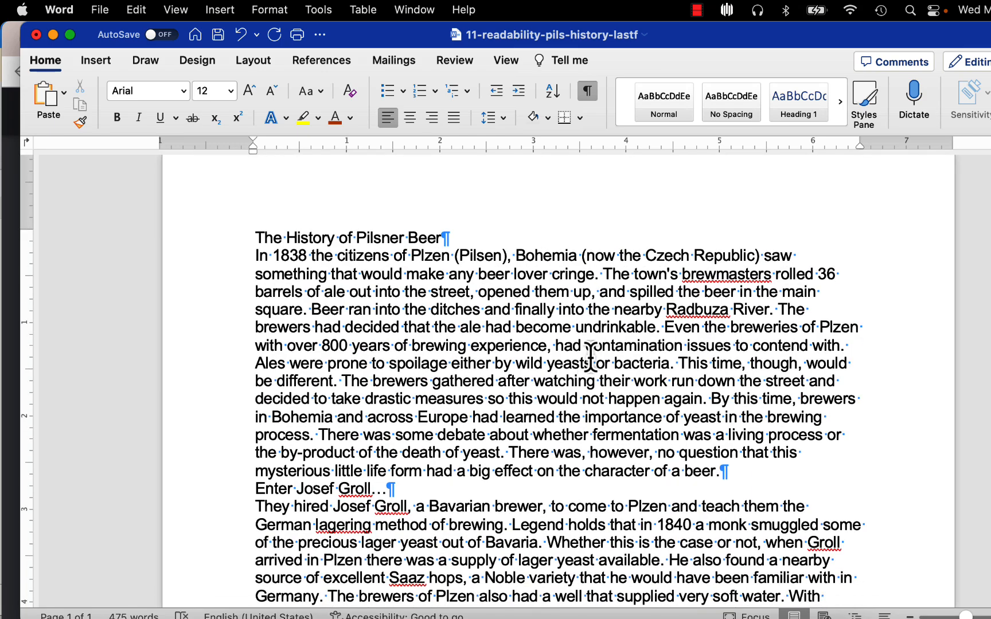
scroll(591, 357, down, 10)
scroll(591, 357, up, 10)
scroll(591, 356, up, 1)
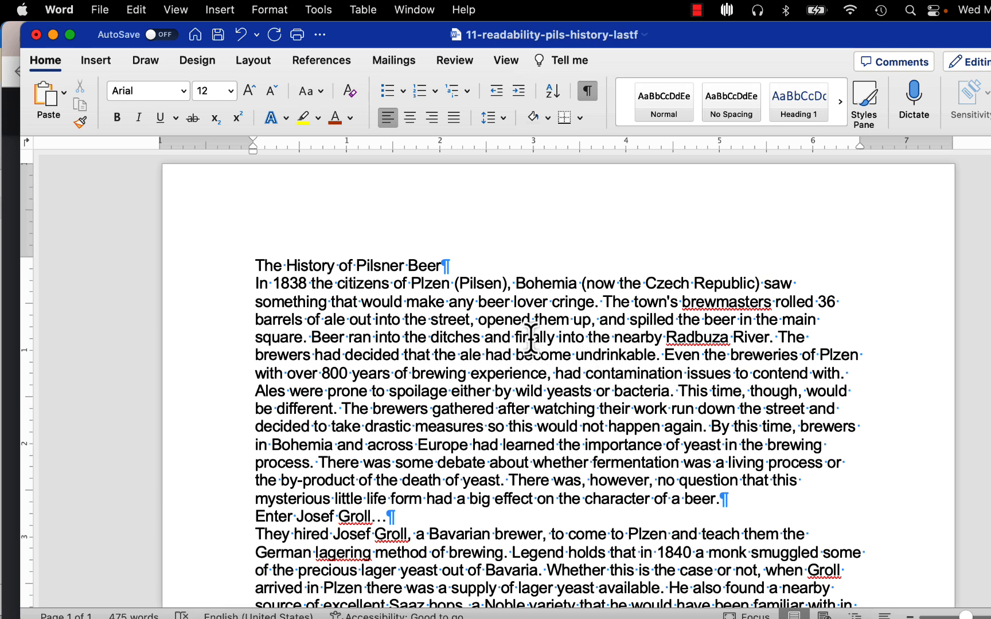
- Select the entire document's text and look at the Calisto MT styles among the recent fonts
key(super+a)
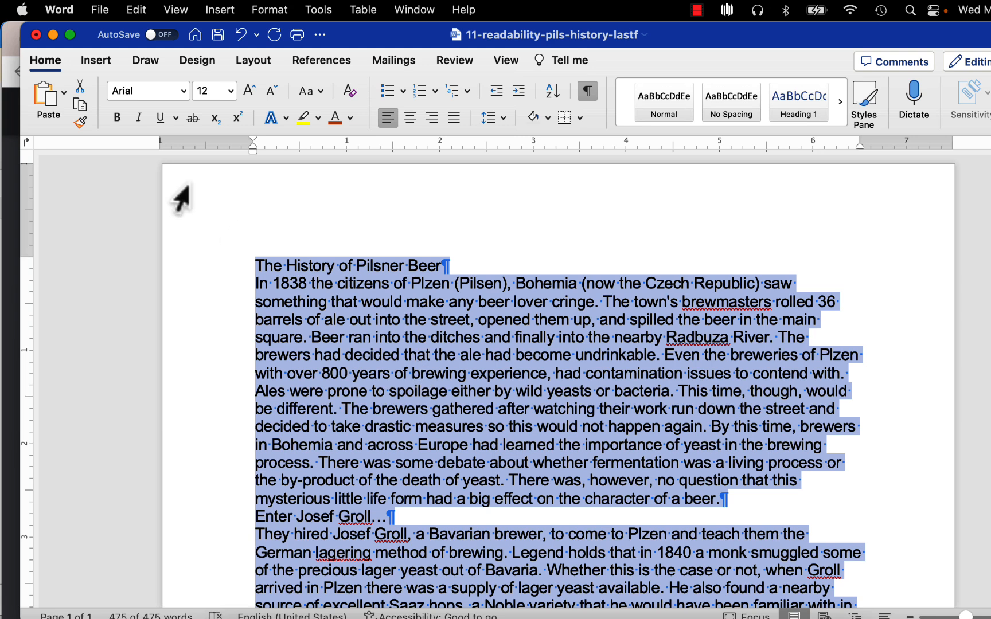
click(184, 91)
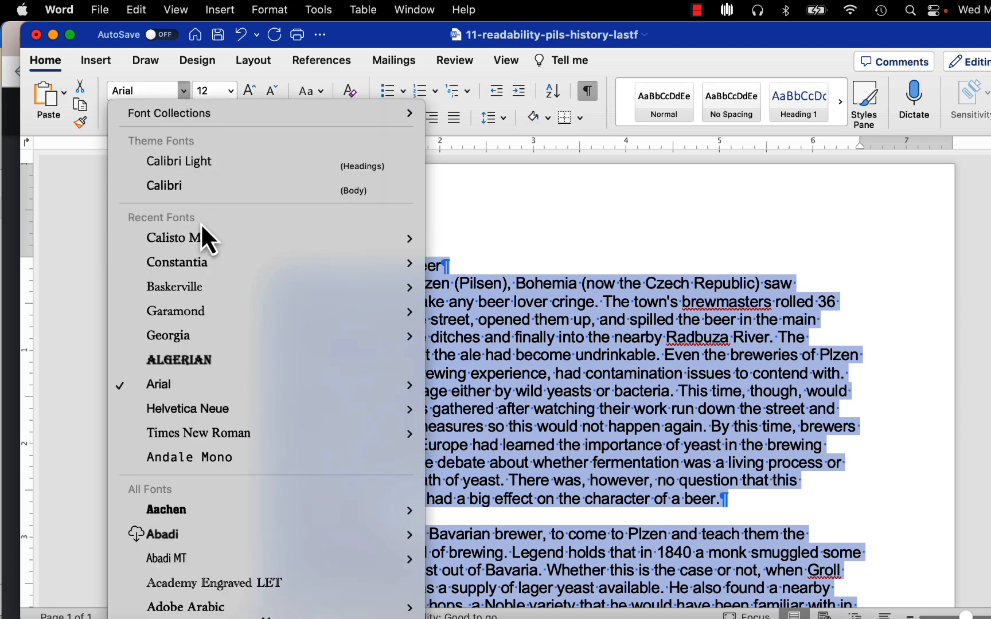
mouse_move(203, 242)
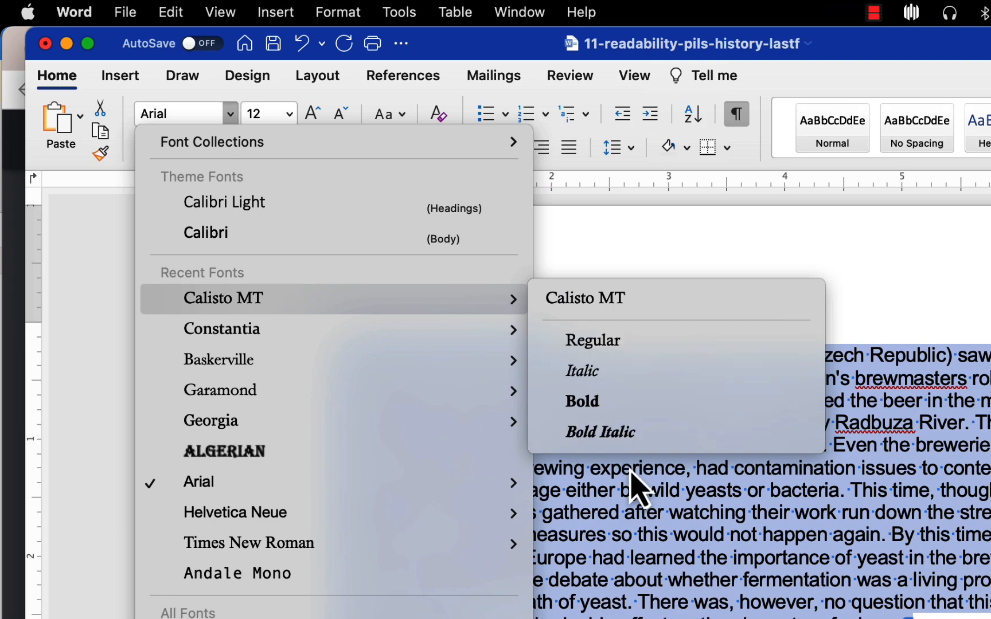
click(627, 270)
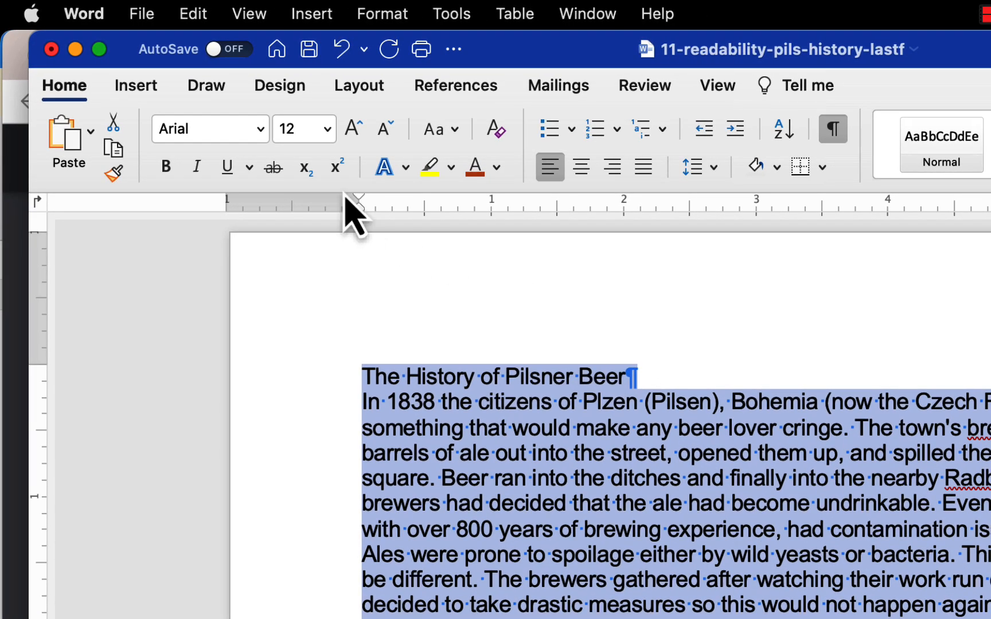
- Compare the Calisto MT, Constantia and Baskerville font entries and try Garamond on the selected text
click(260, 129)
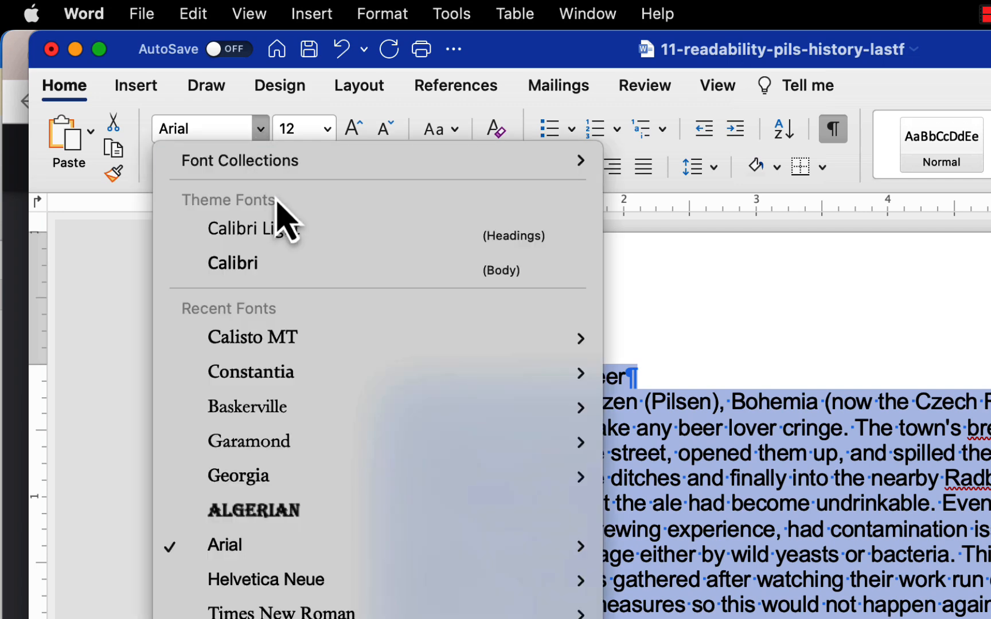
mouse_move(286, 339)
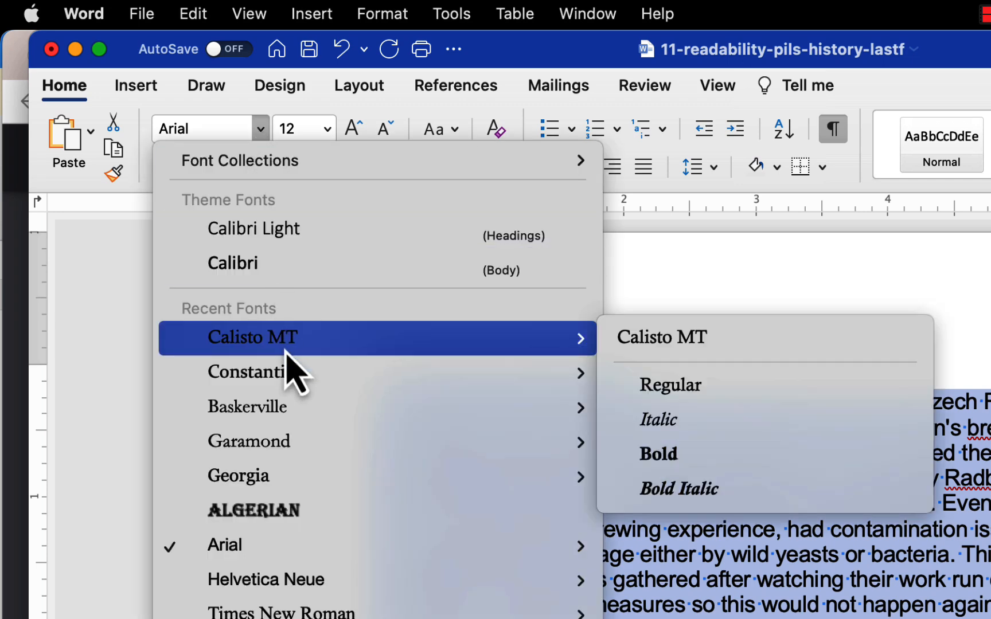
mouse_move(291, 383)
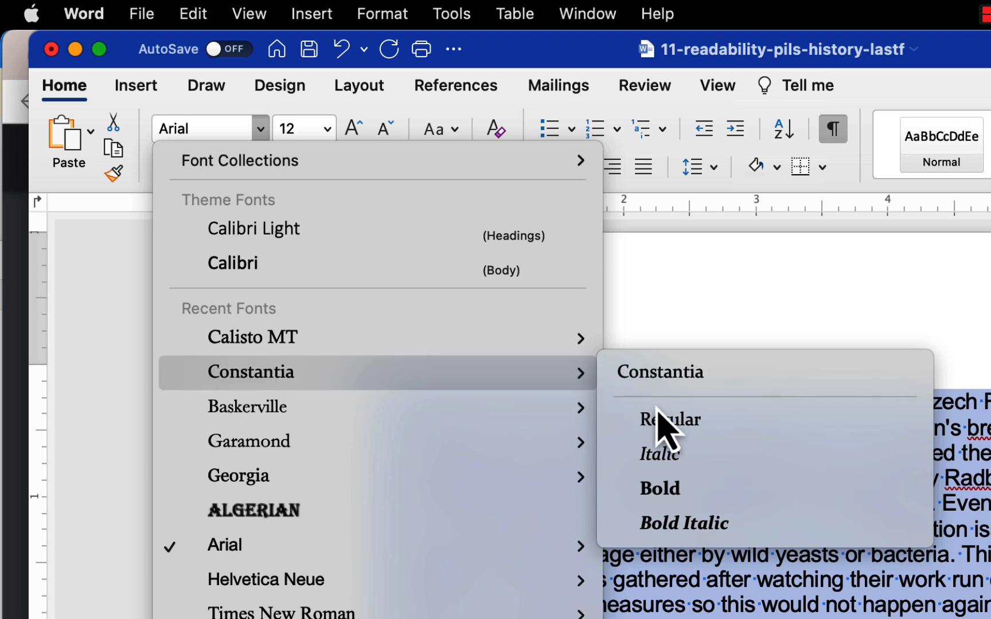
mouse_move(411, 418)
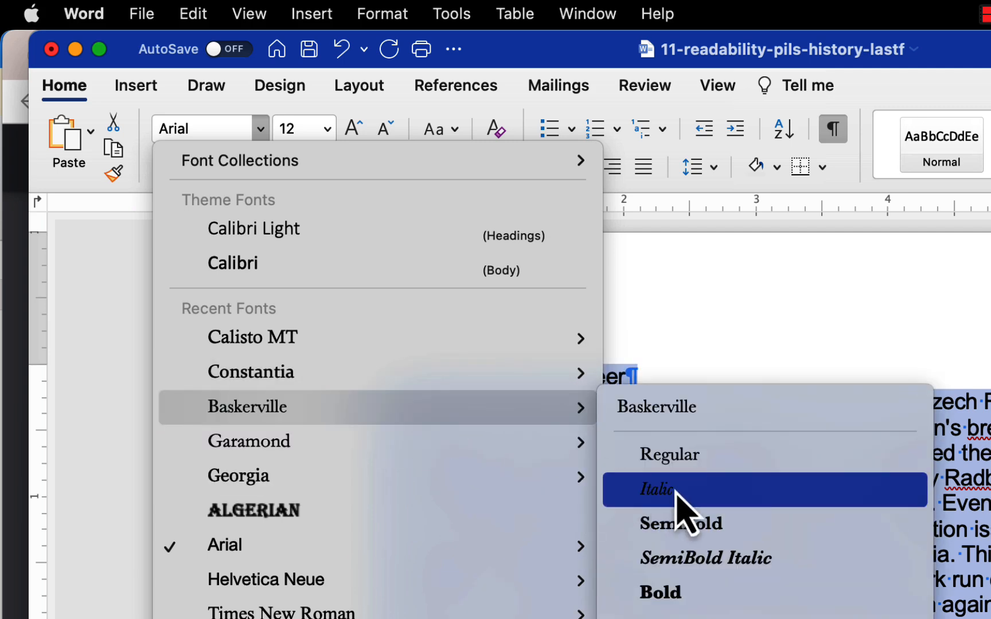
mouse_move(471, 440)
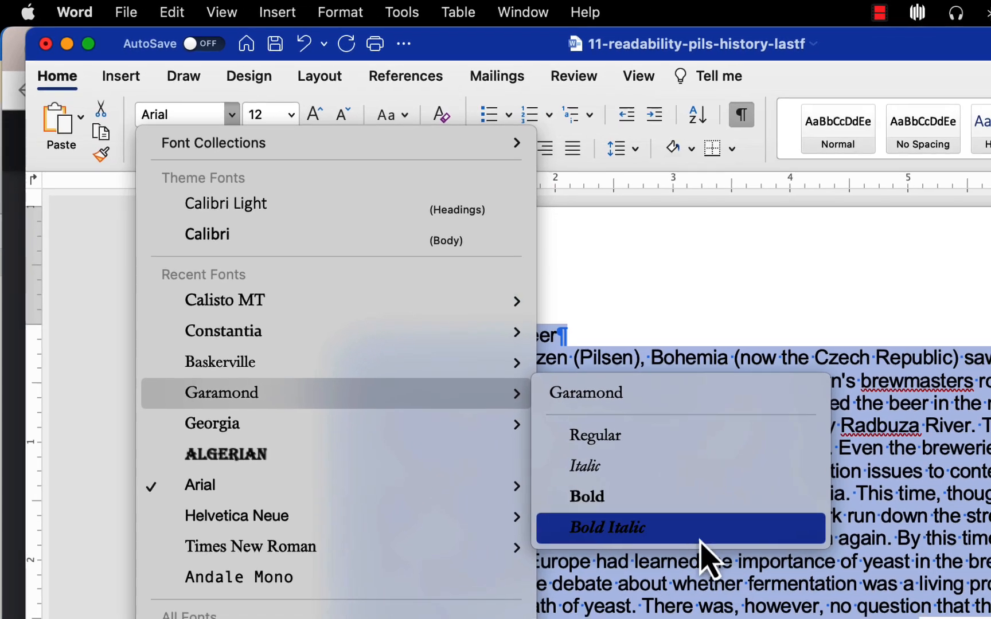
click(732, 397)
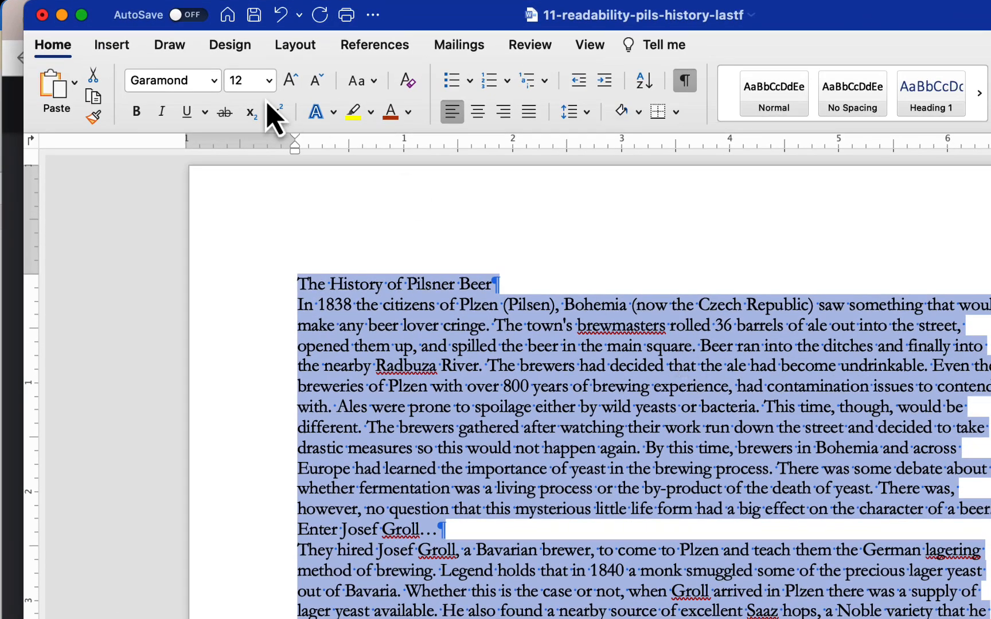
- Try Constantia Regular as the font of the selected document text
click(217, 84)
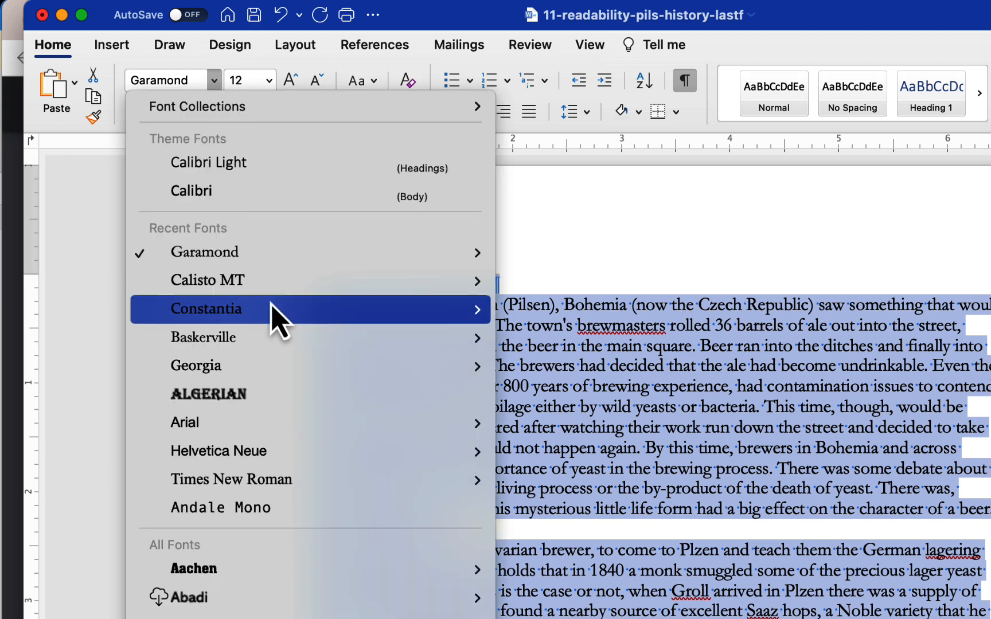
mouse_move(274, 310)
click(549, 348)
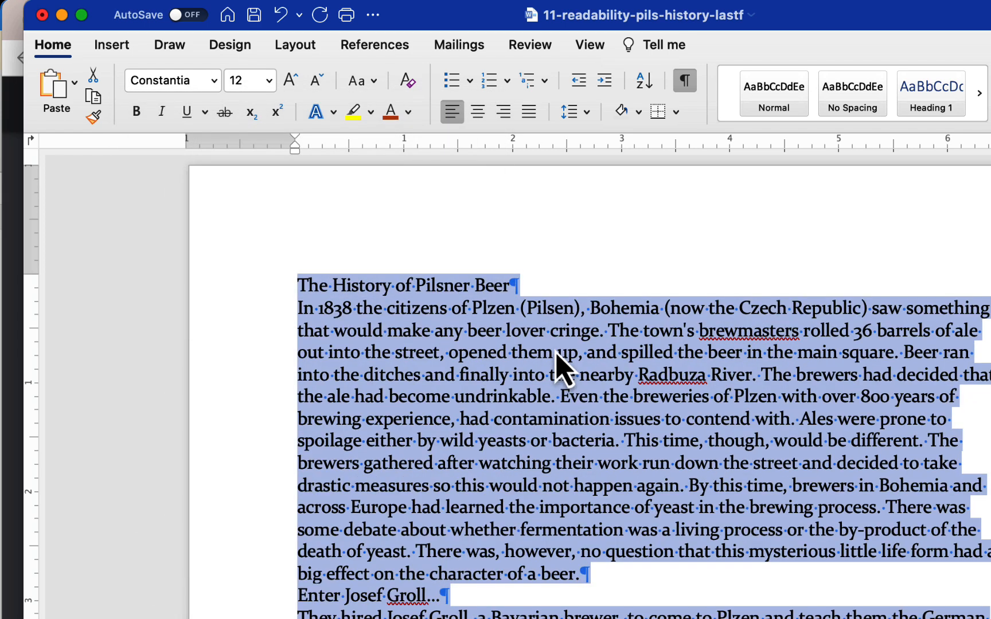
- Try Calisto MT Regular and then Georgia on the selected text to compare their readability
click(214, 83)
mouse_move(449, 318)
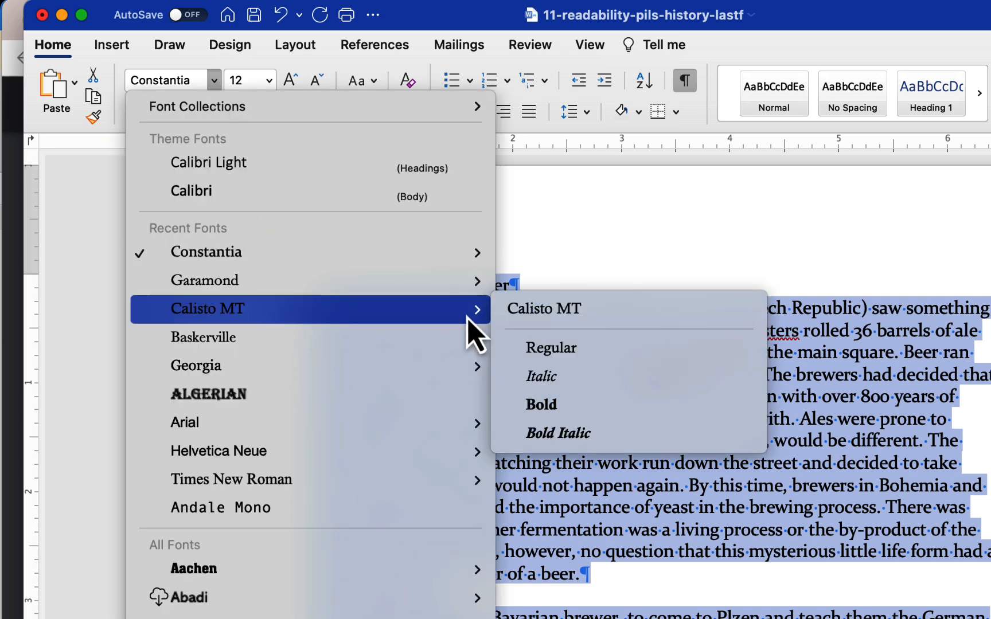
click(552, 350)
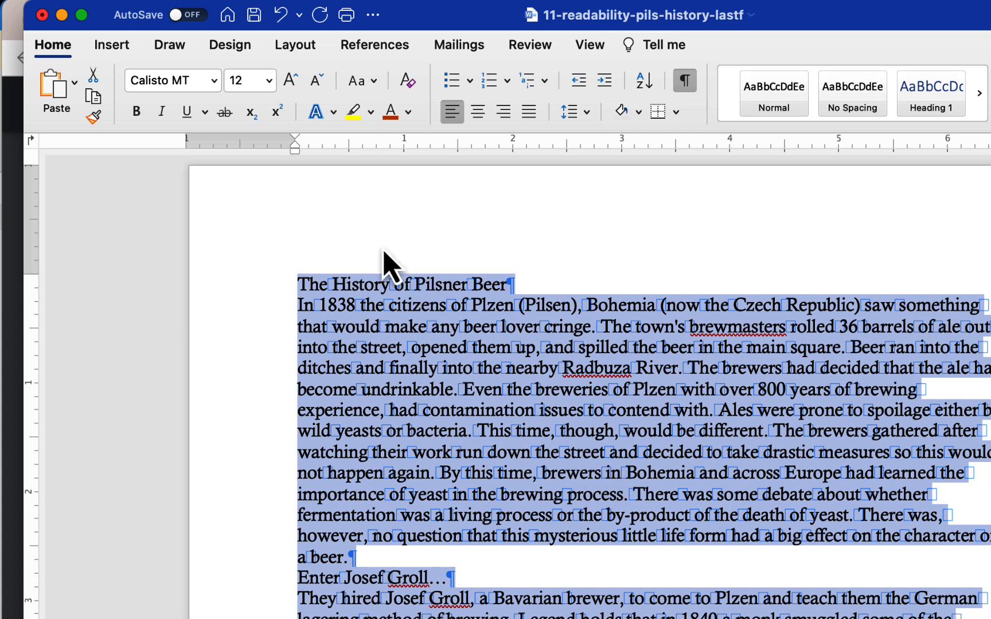
click(214, 81)
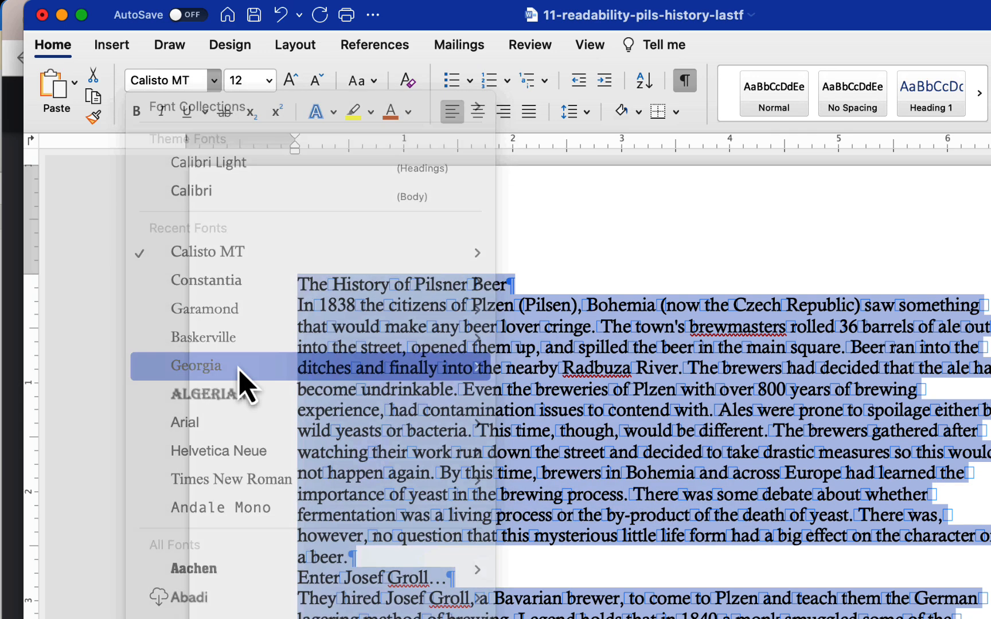
click(239, 368)
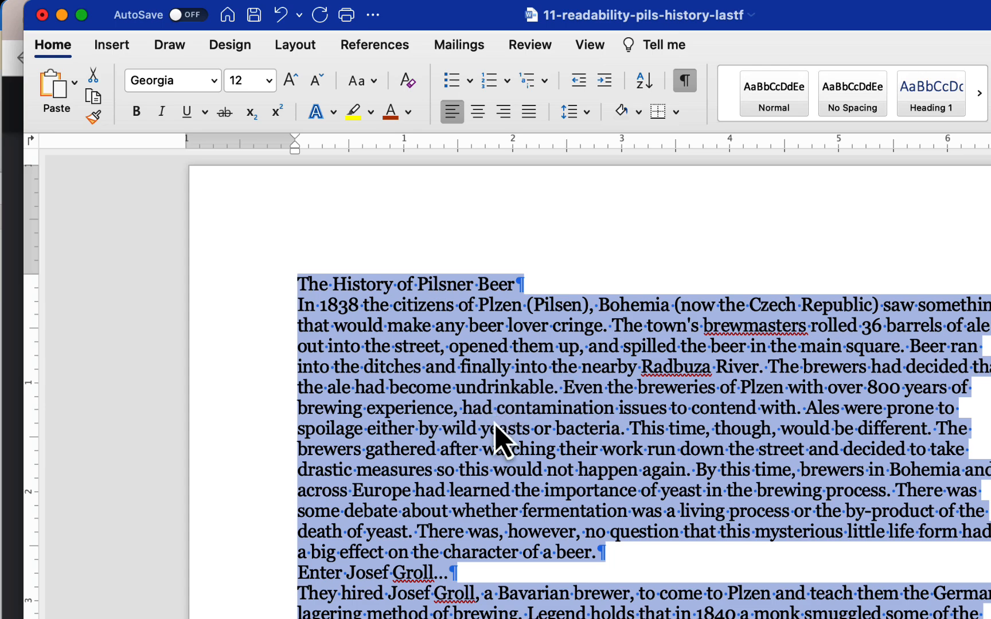
- Set the font of the entire selected document text to Constantia Regular
scroll(516, 374, up, 5)
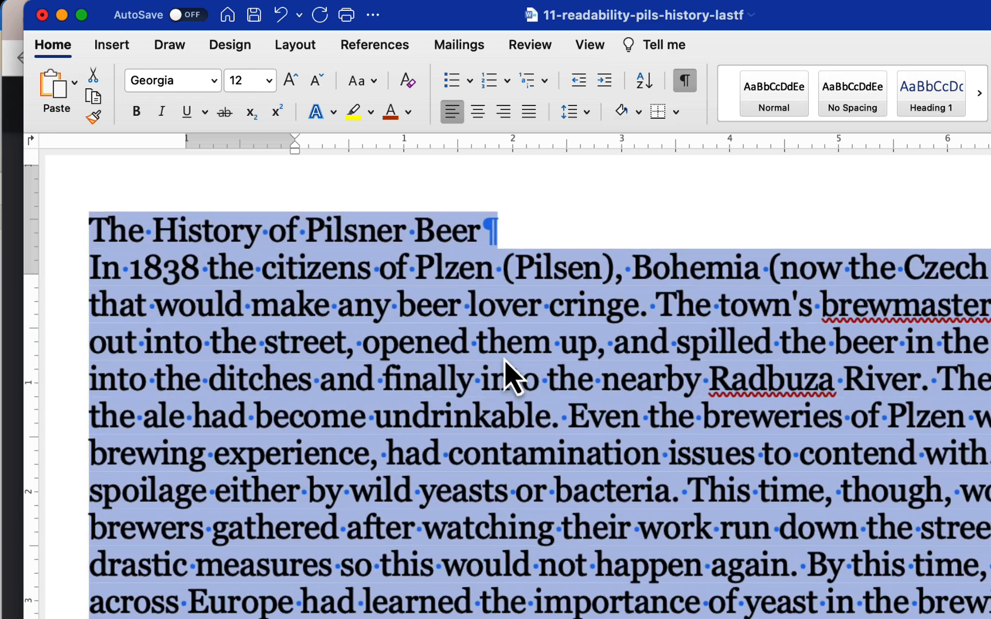
click(214, 81)
mouse_move(250, 309)
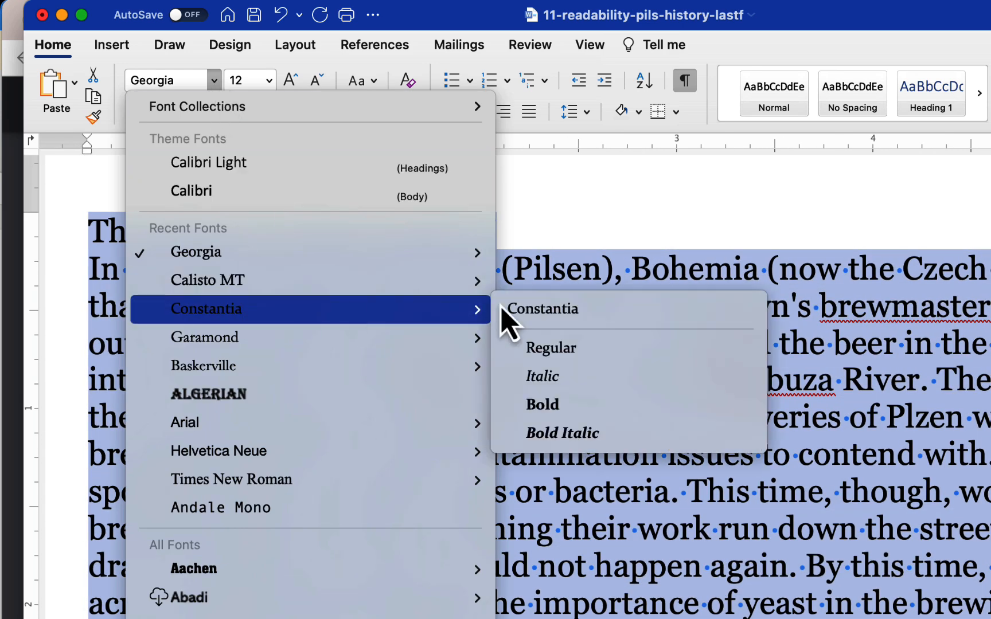
click(566, 349)
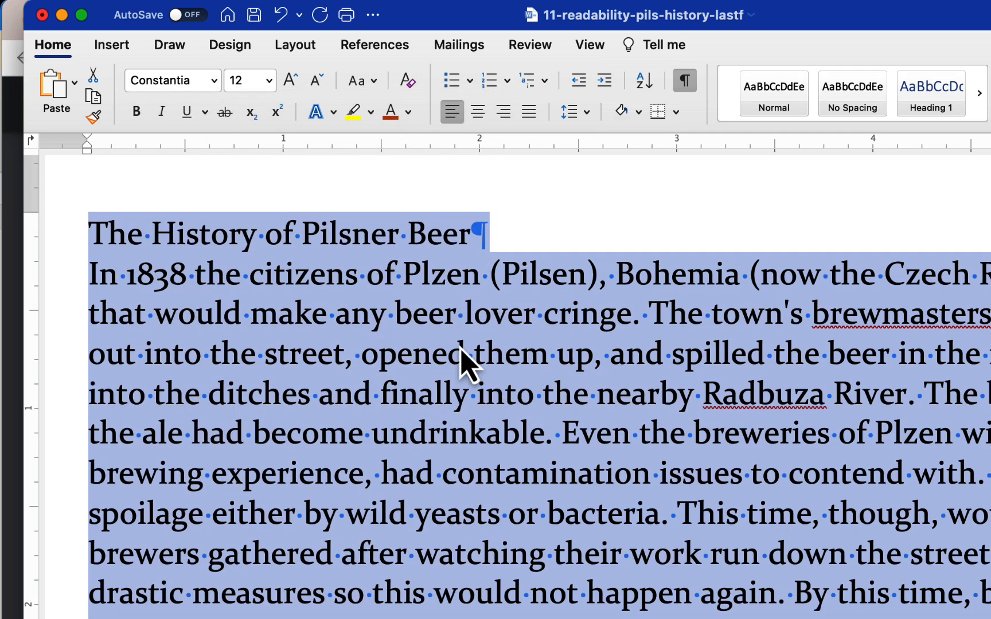
- Examine the document text in Constantia at close-up and full-page size to judge its readability
scroll(397, 333, up, 5)
scroll(397, 332, up, 1)
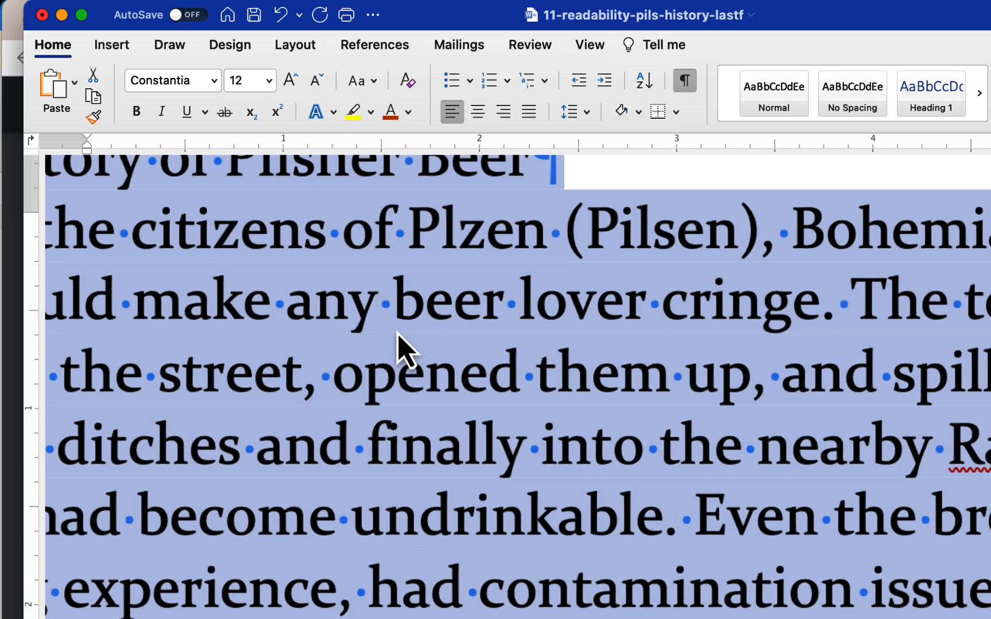
scroll(508, 279, up, 3)
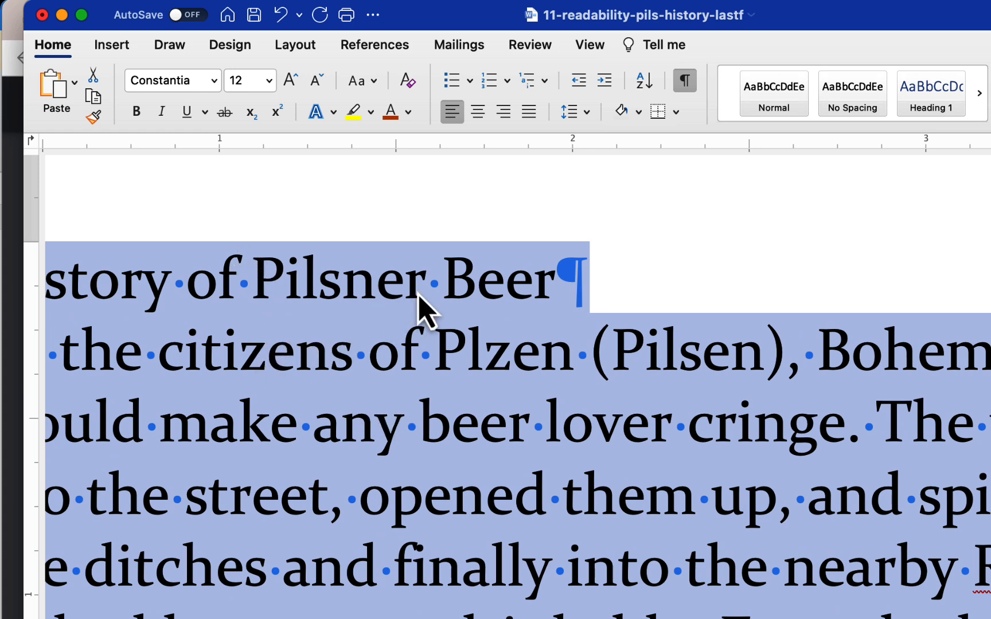
scroll(367, 391, left, 5)
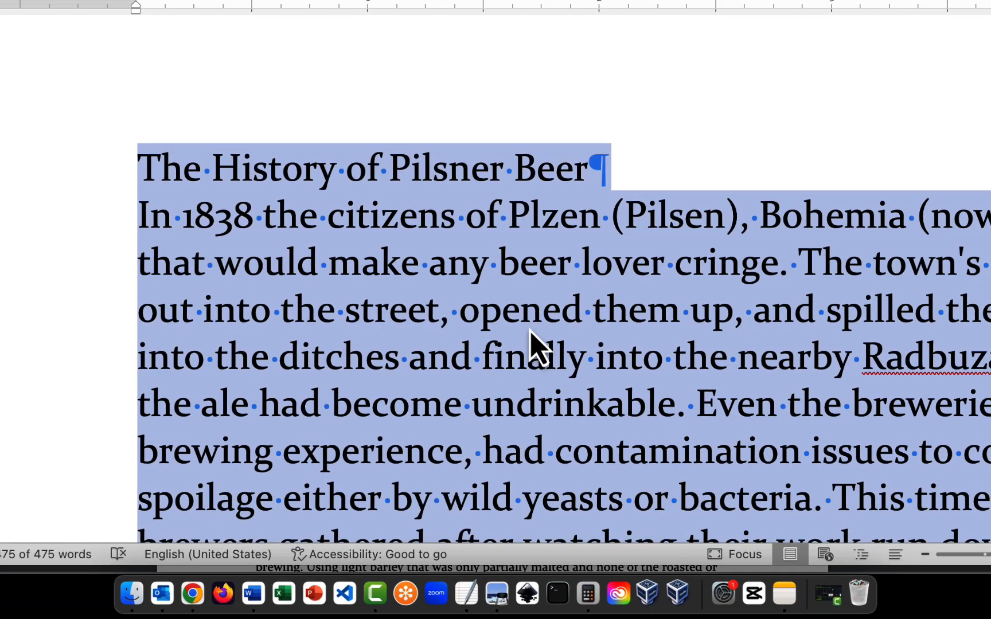
scroll(528, 329, down, 5)
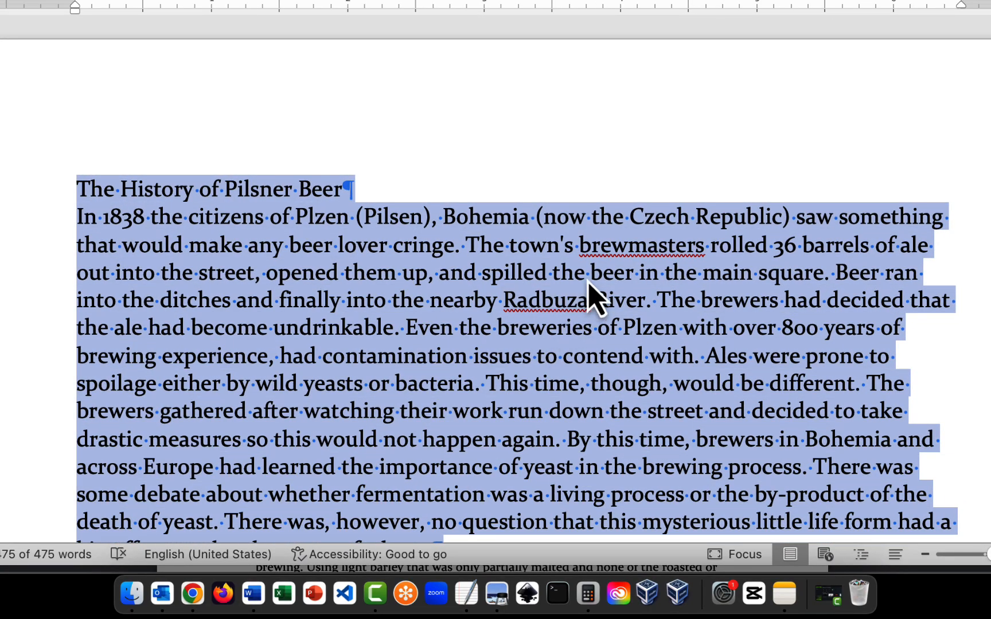
scroll(590, 295, down, 5)
scroll(591, 296, down, 3)
scroll(590, 295, down, 2)
scroll(591, 295, up, 5)
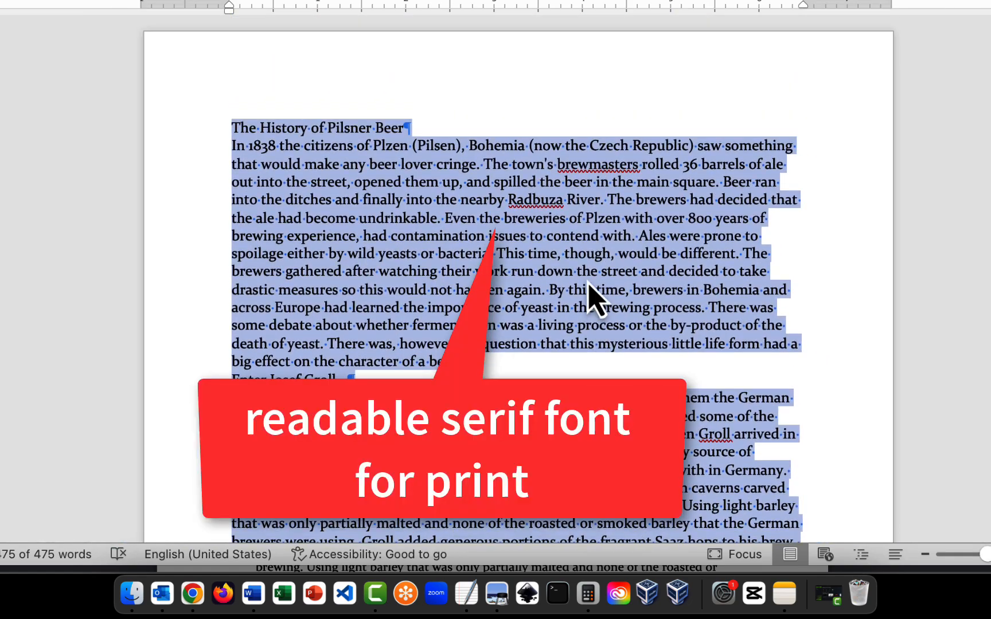
click(854, 172)
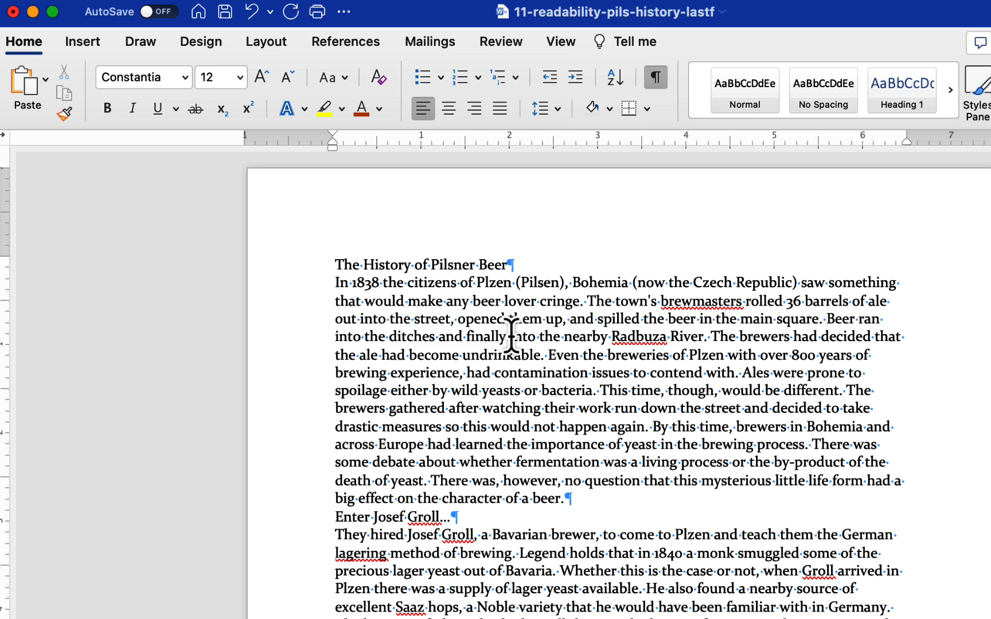
- Set the line spacing of the entire document text to Multiple at 1.1
key(super+a)
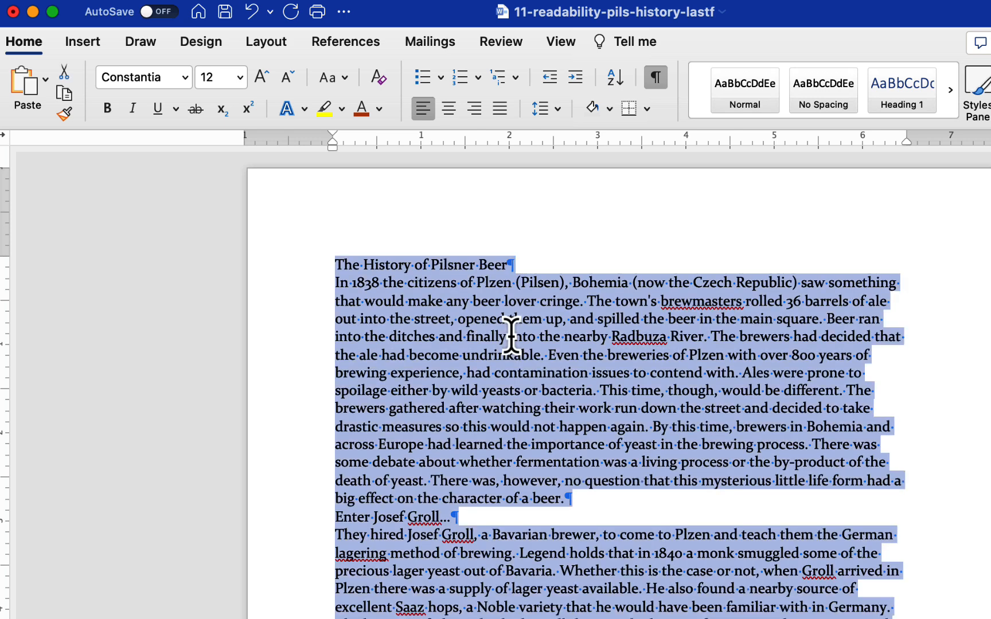
click(558, 109)
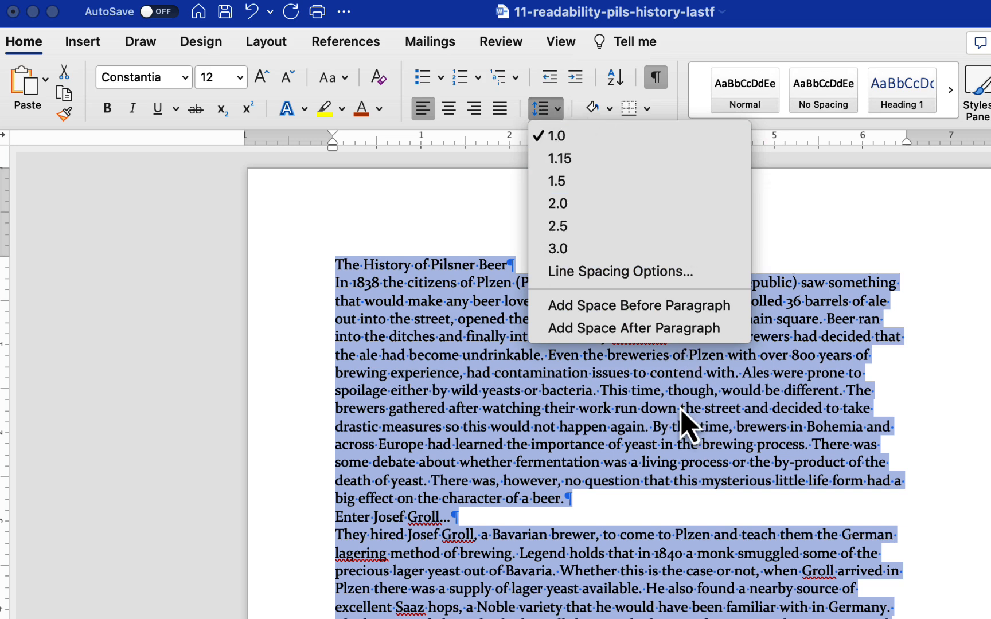
click(654, 274)
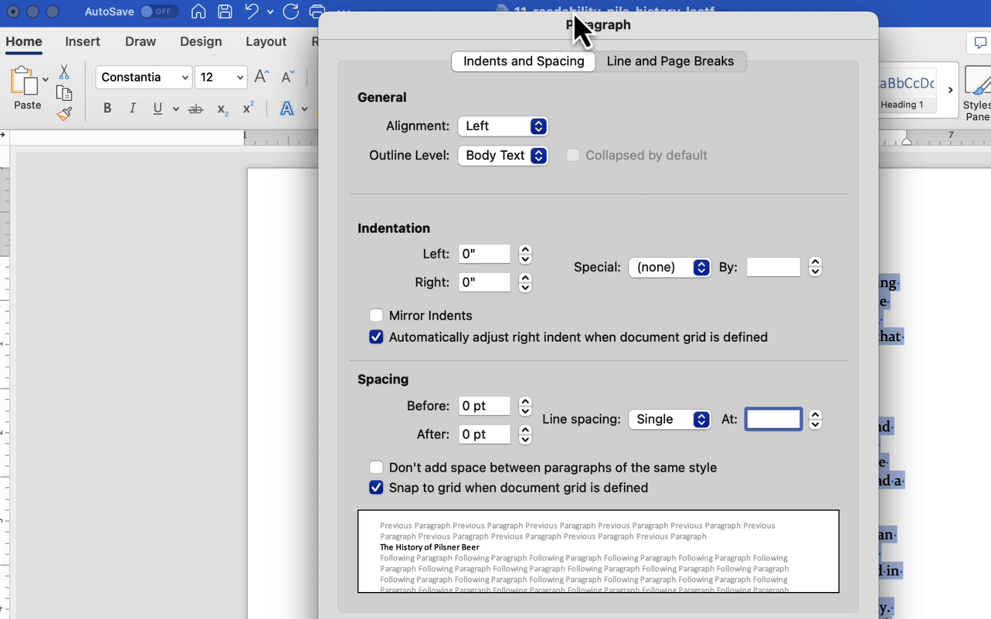
drag(643, 36, 916, 69)
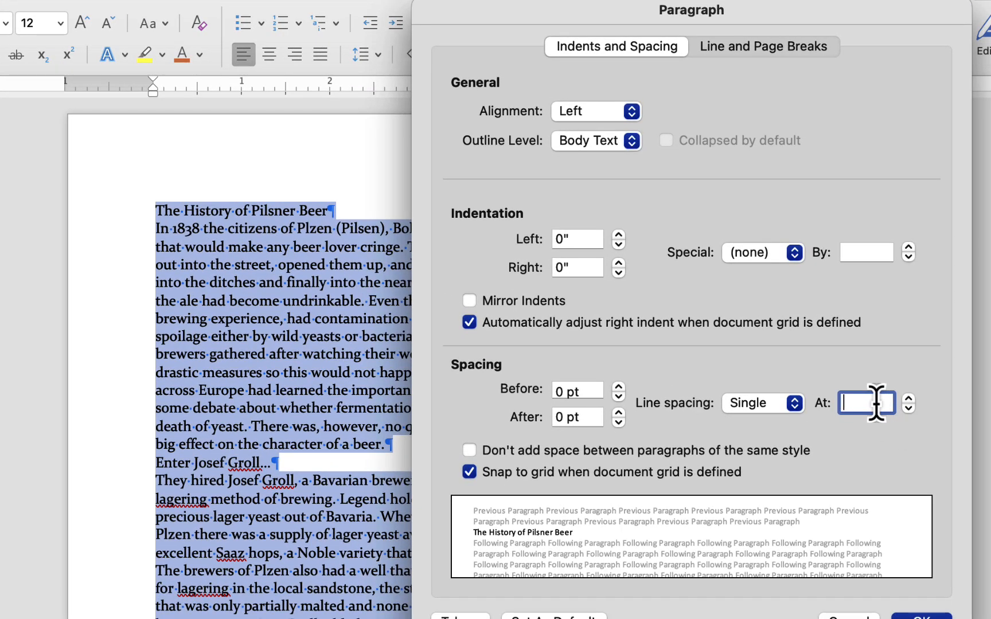
text(.1)
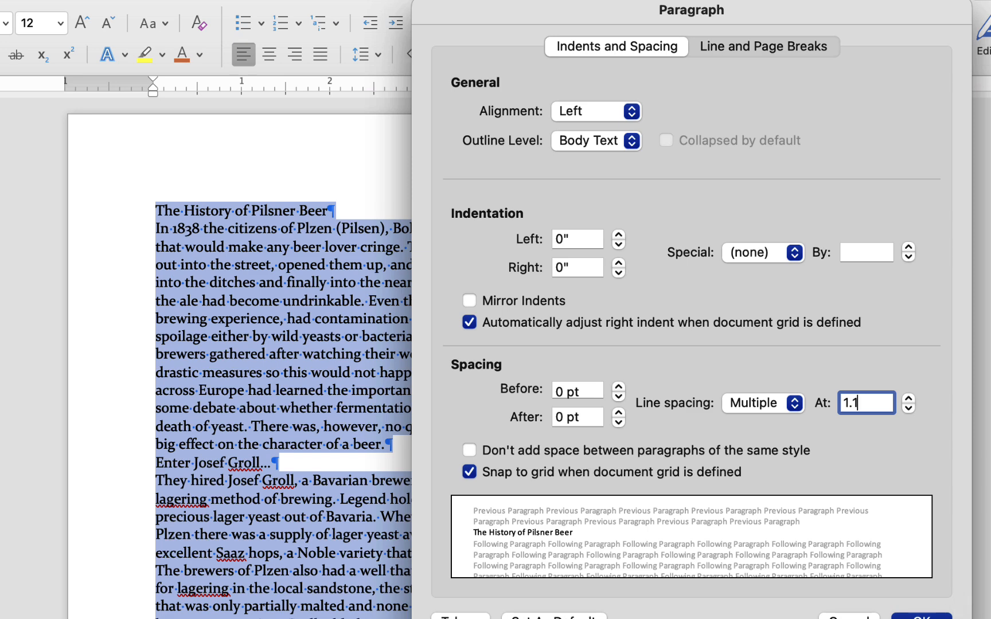
key(Return)
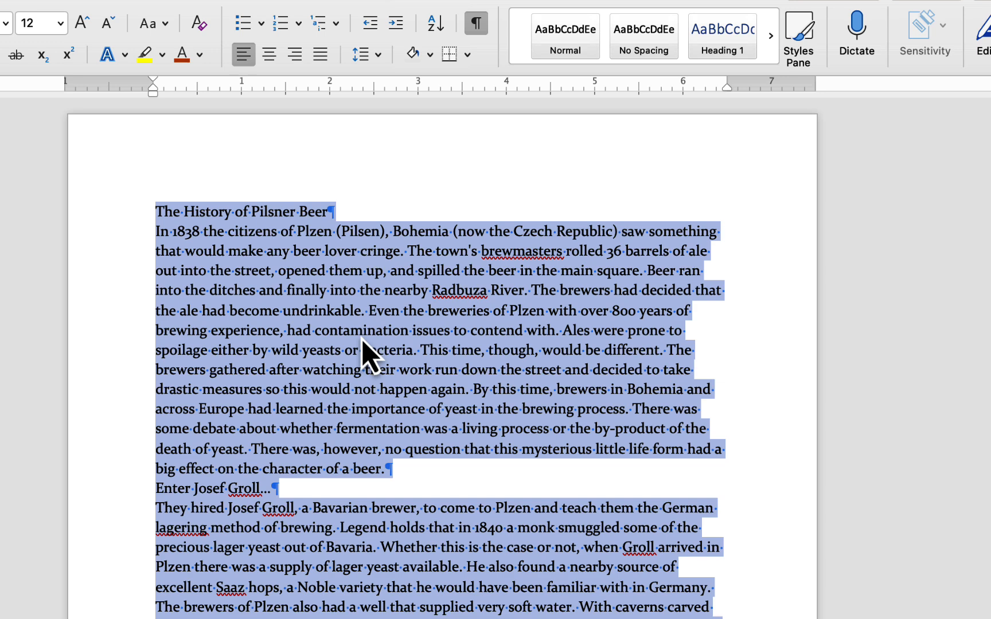
click(420, 195)
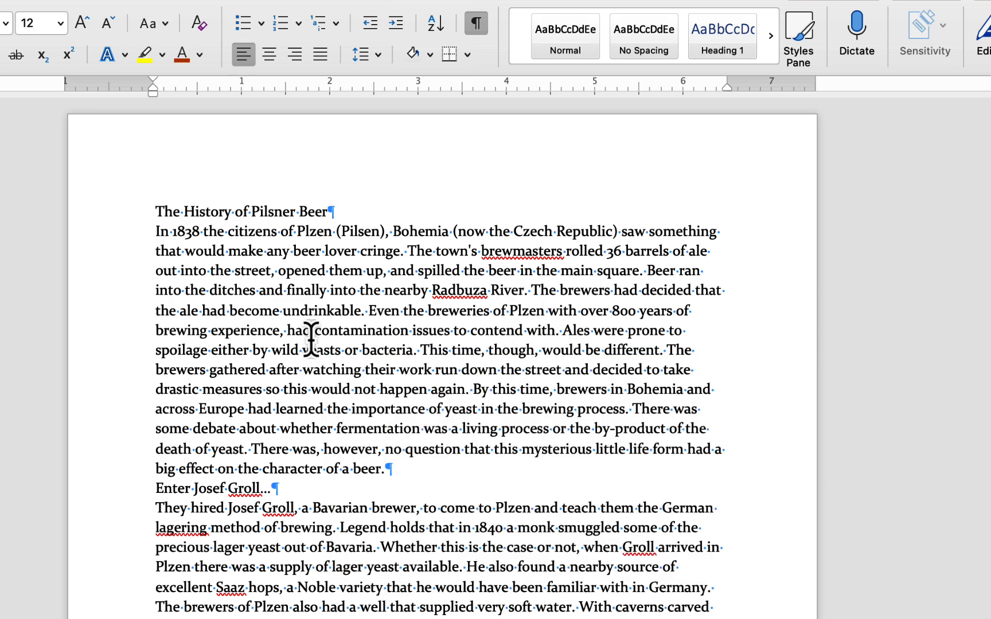
- Format the title "The History of Pilsner Beer" as 24 pt, bold and centered
scroll(359, 395, down, 5)
scroll(359, 395, up, 5)
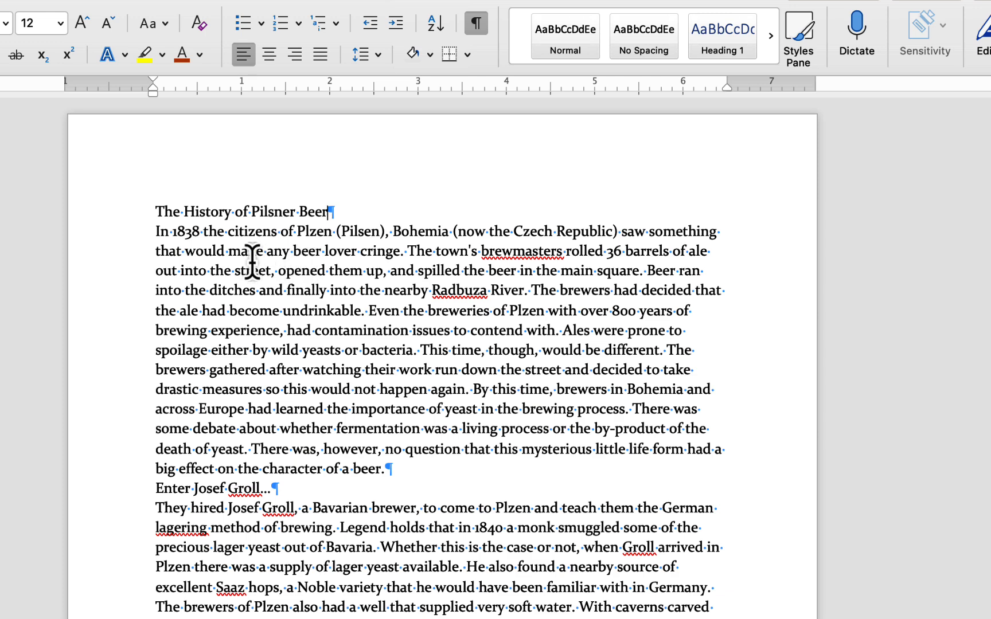
click(114, 214)
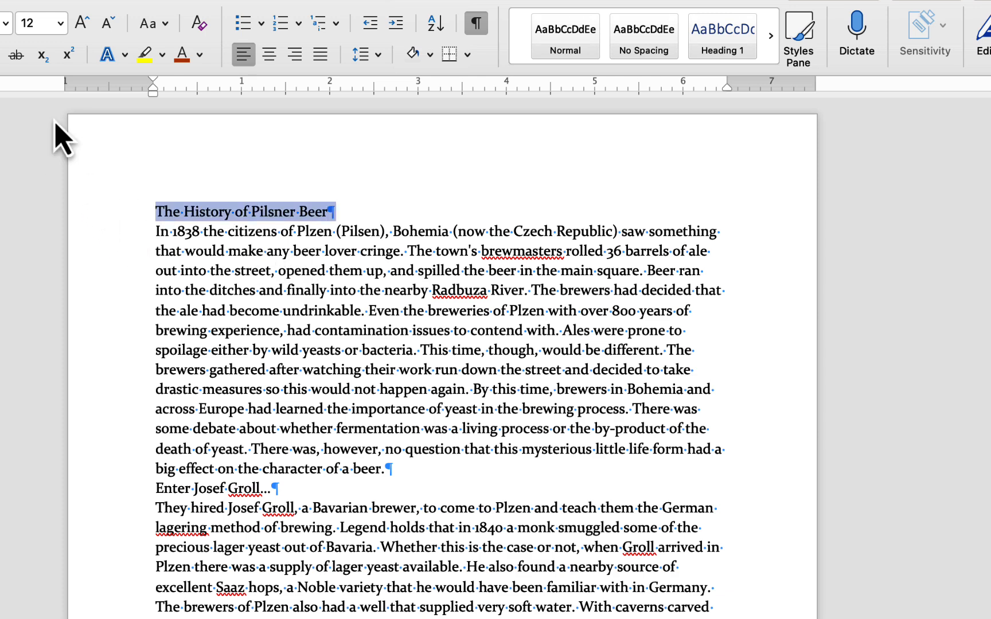
click(60, 23)
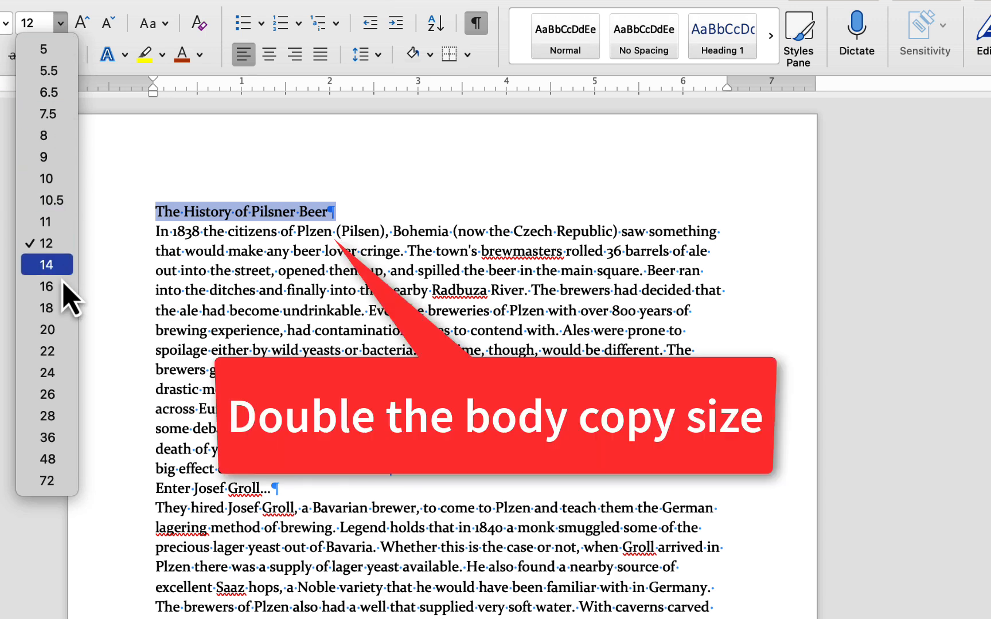
click(61, 373)
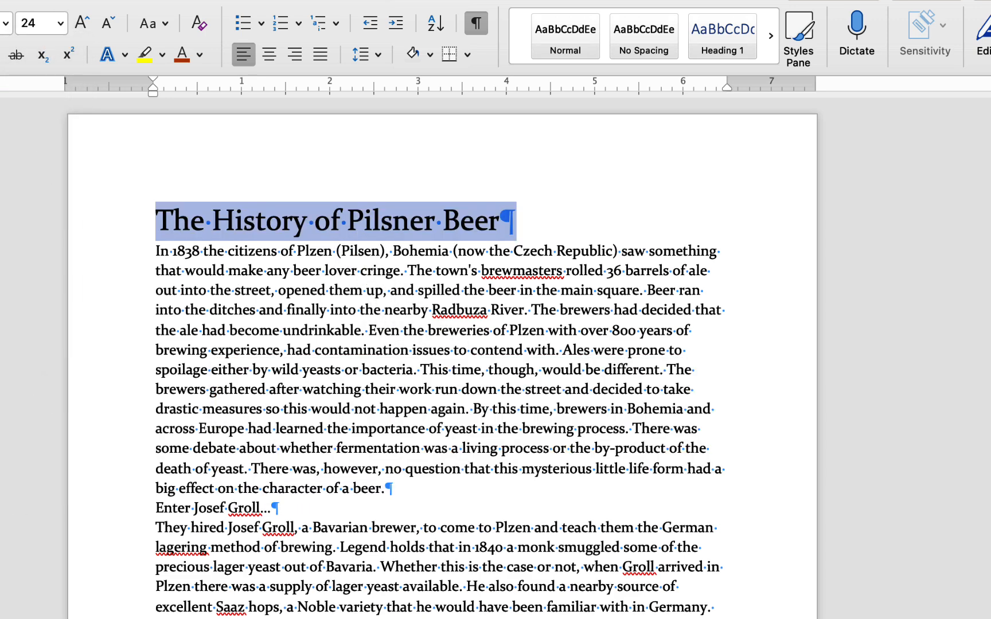
key(super+b)
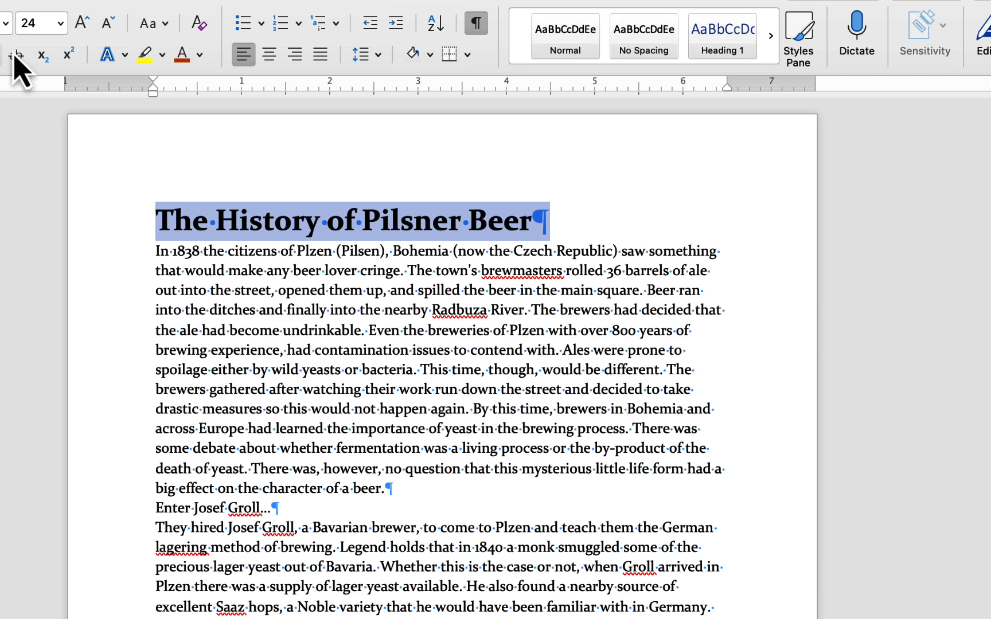
click(269, 54)
click(306, 330)
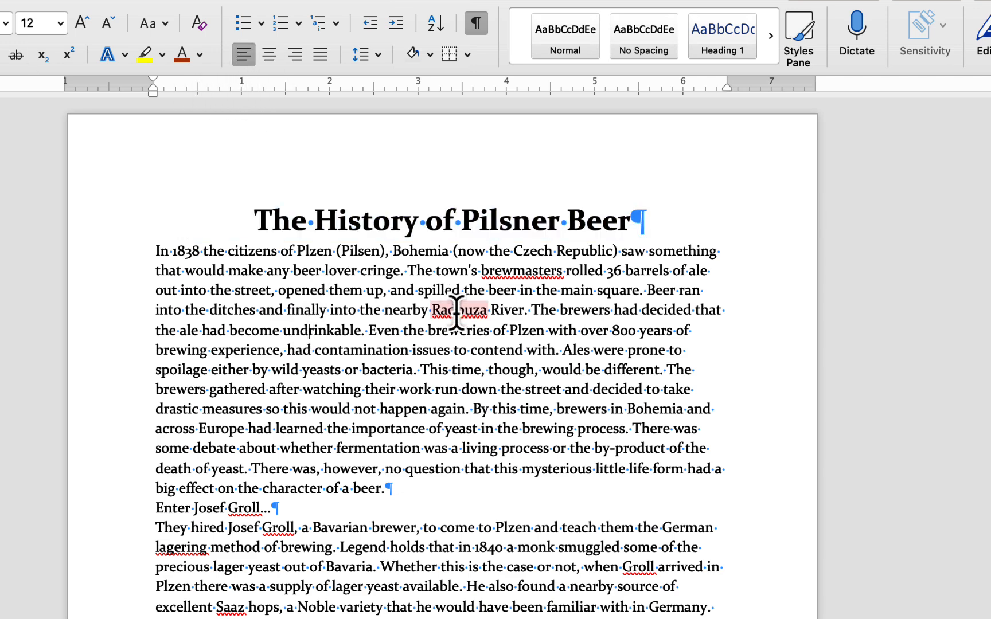
- Format the subheading "Enter Josef Groll..." as 18 pt bold
scroll(516, 298, down, 6)
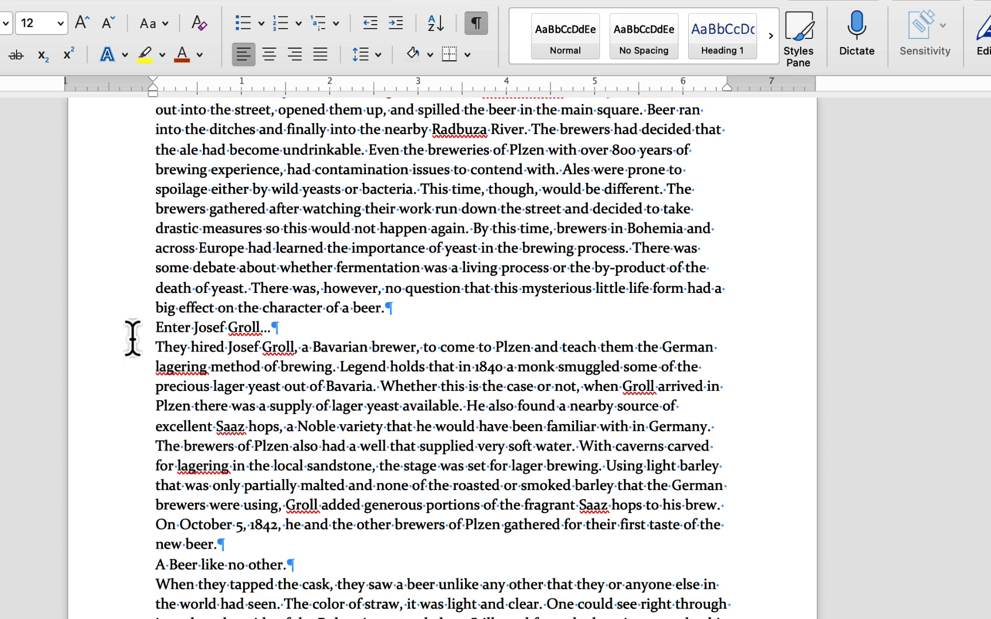
scroll(200, 337, down, 1)
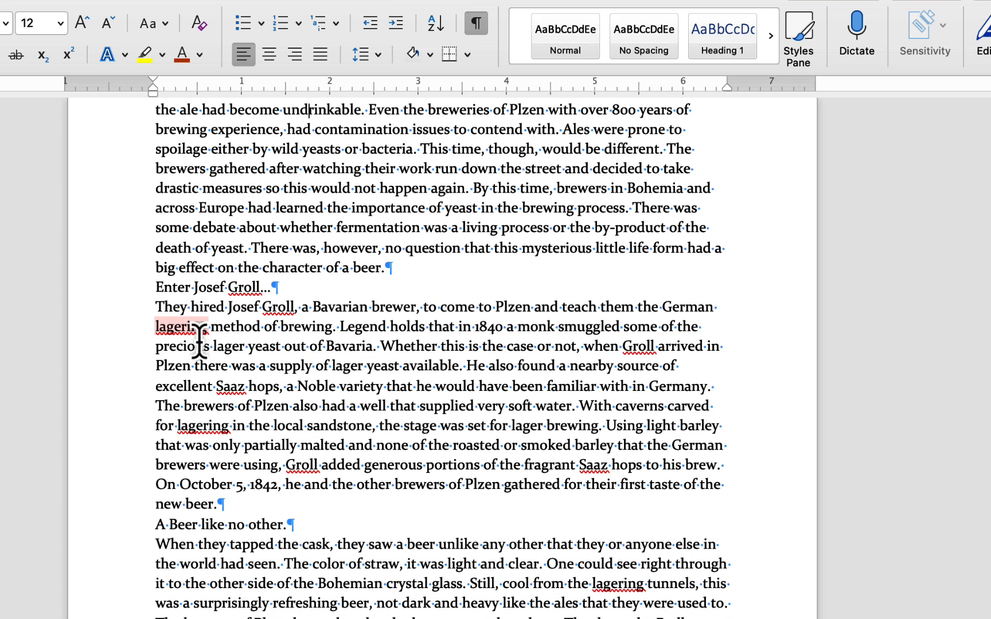
click(115, 292)
scroll(375, 235, up, 5)
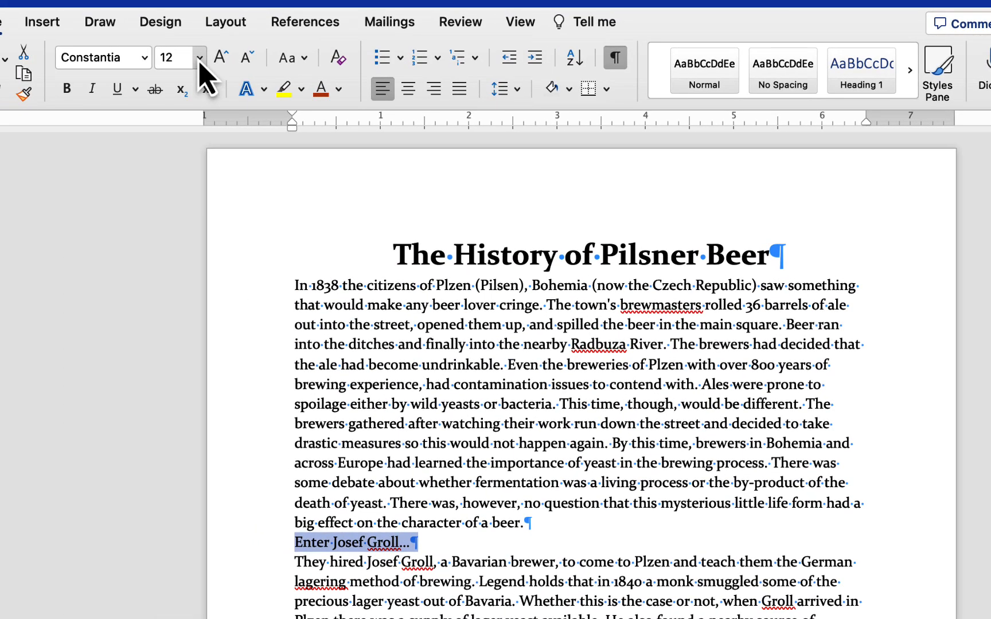
click(199, 59)
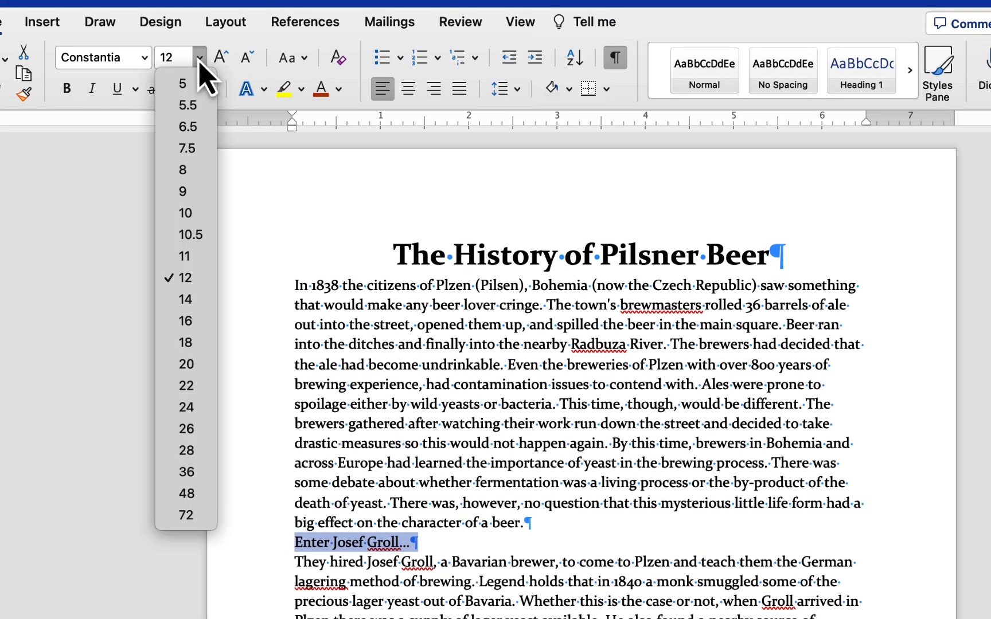
click(189, 343)
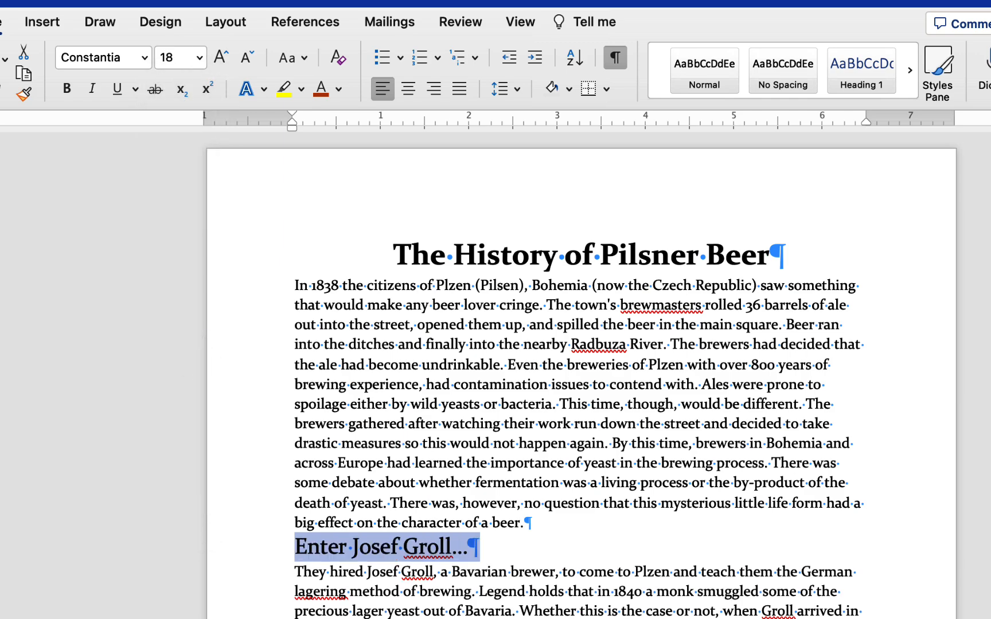
click(66, 88)
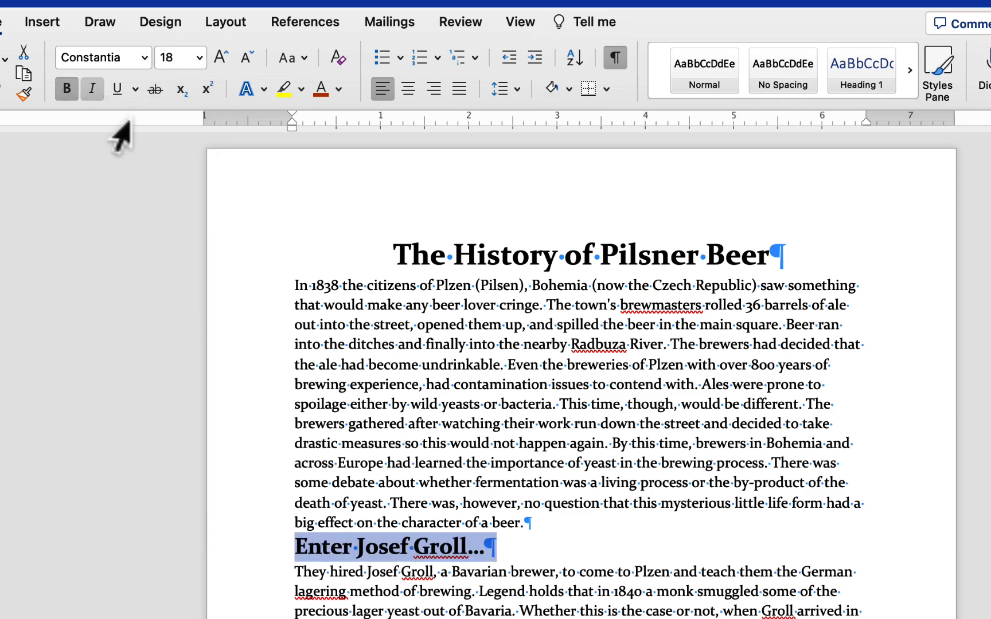
- Format the subheading "A Beer like no other." as 18 pt bold
scroll(465, 376, down, 10)
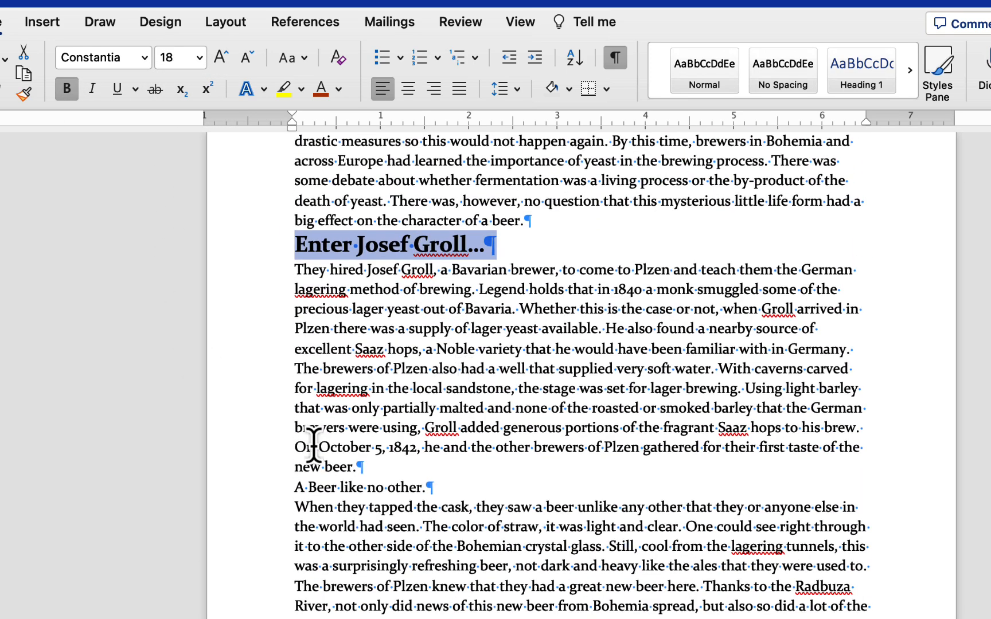
click(241, 494)
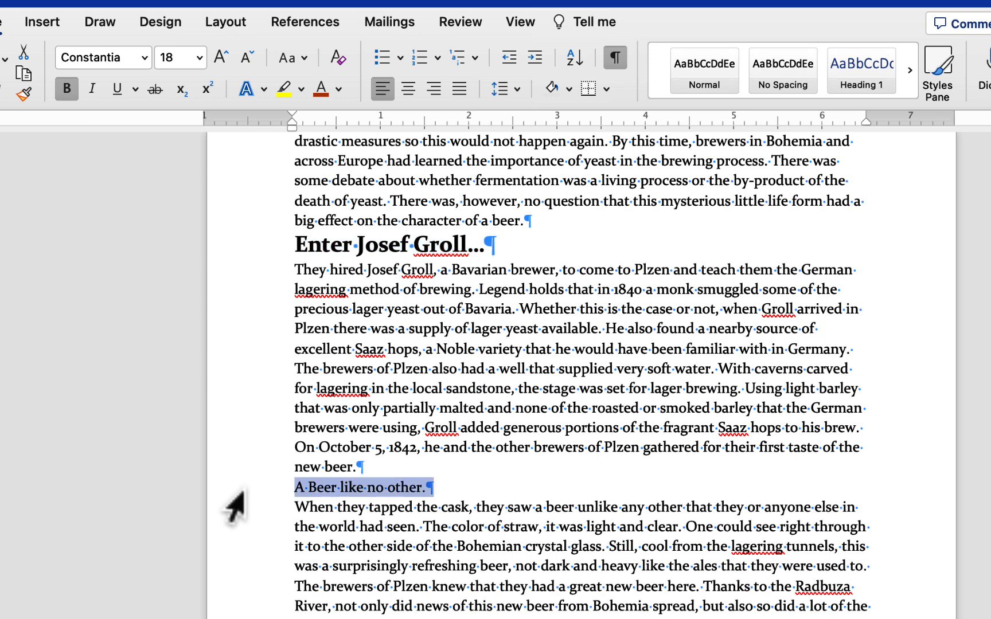
click(199, 57)
click(189, 342)
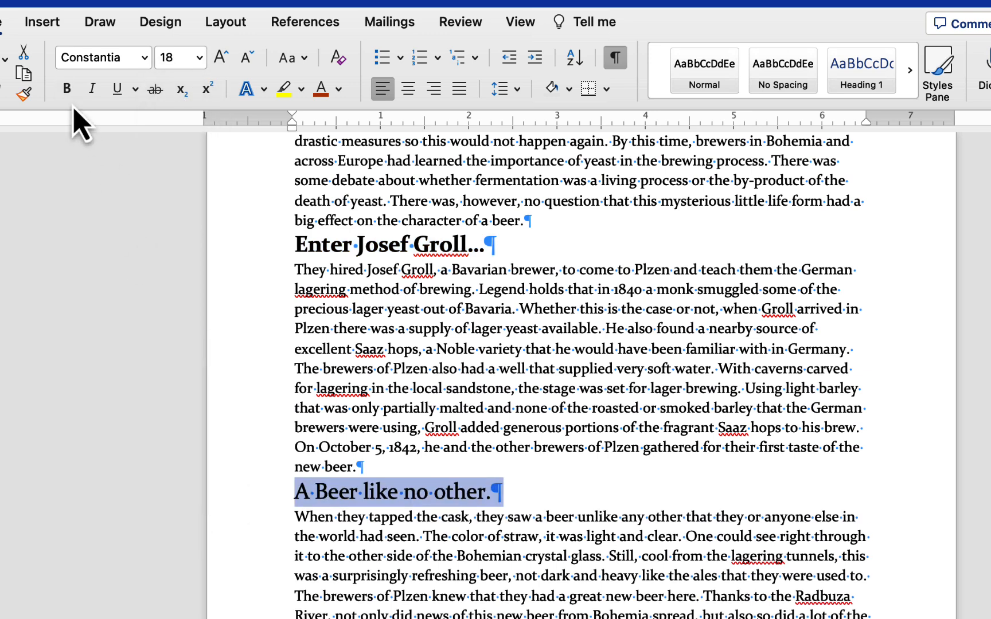
click(66, 89)
- Give the body paragraphs beginning "In 1838" and "They hired" a first-line indent of 0.5 inch each
scroll(507, 405, up, 4)
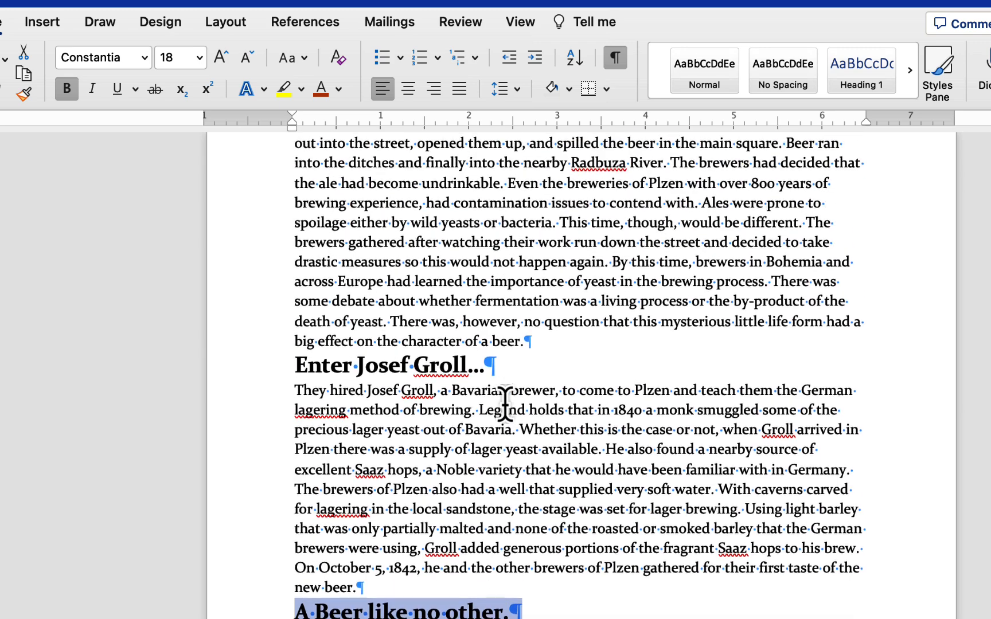
scroll(542, 344, up, 2)
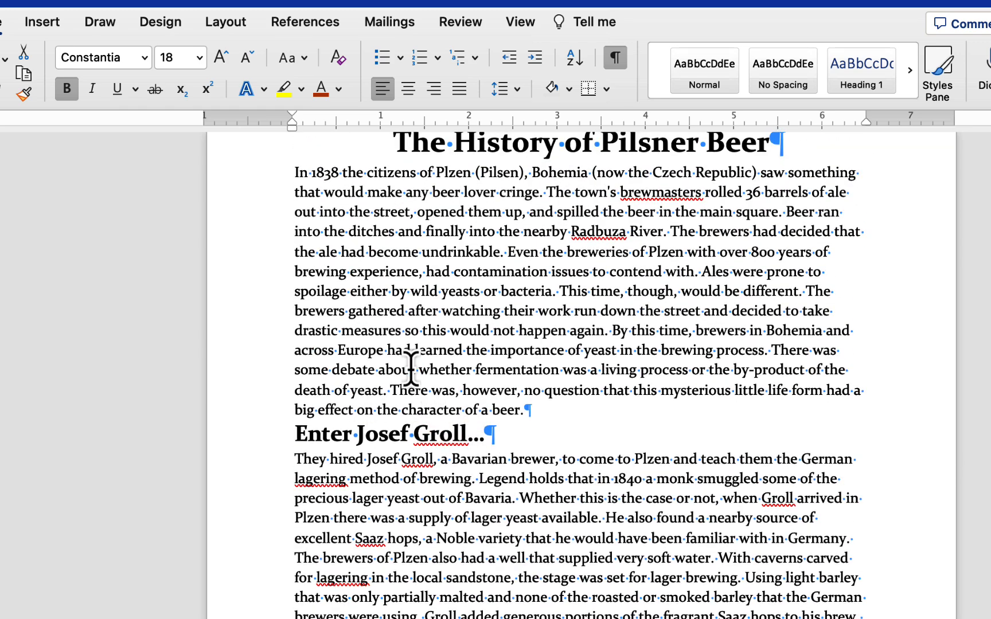
scroll(533, 430, up, 2)
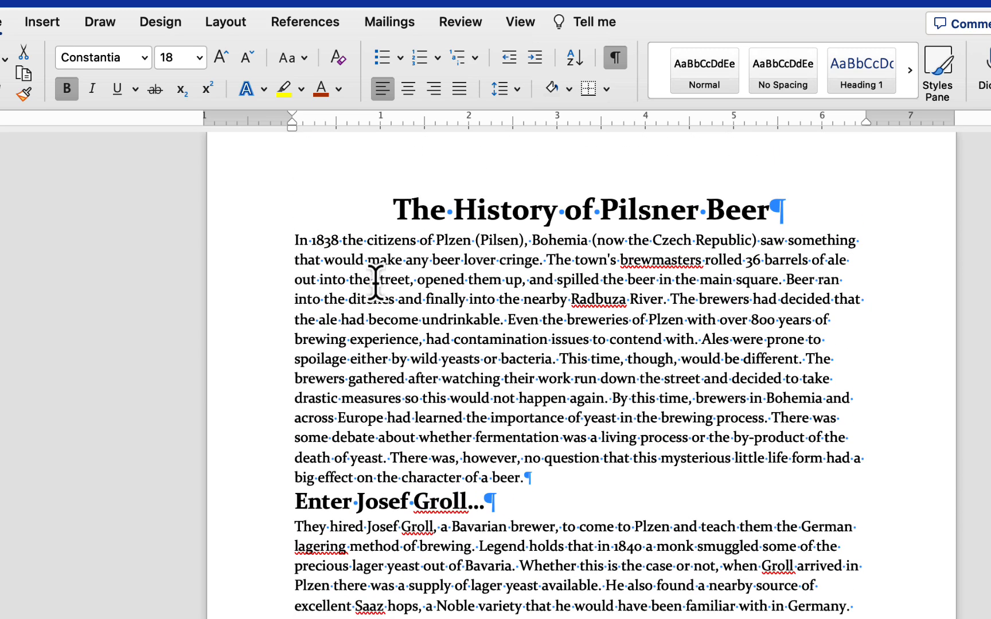
click(315, 240)
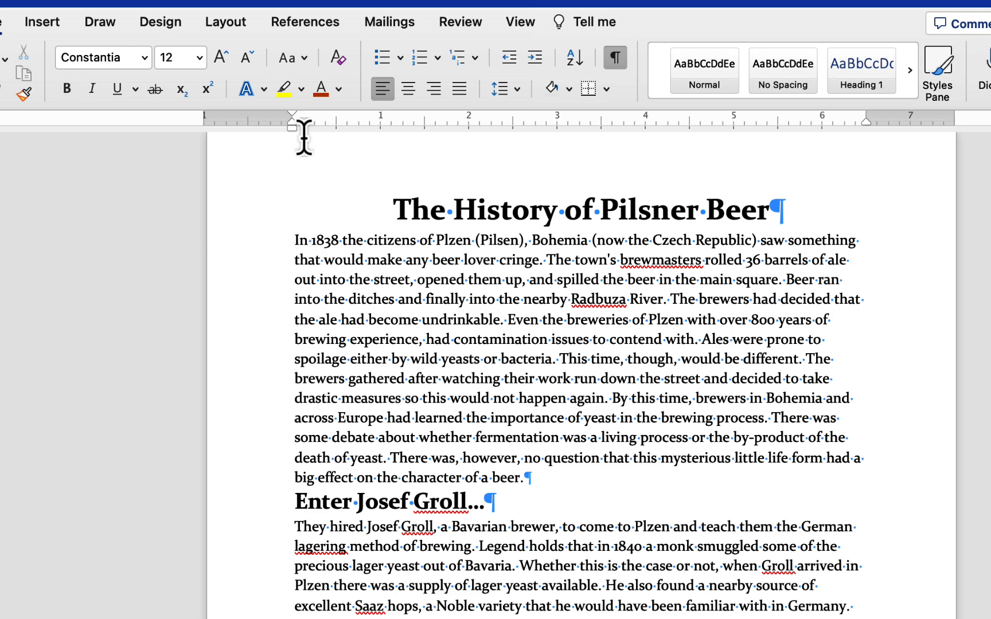
drag(293, 113, 338, 112)
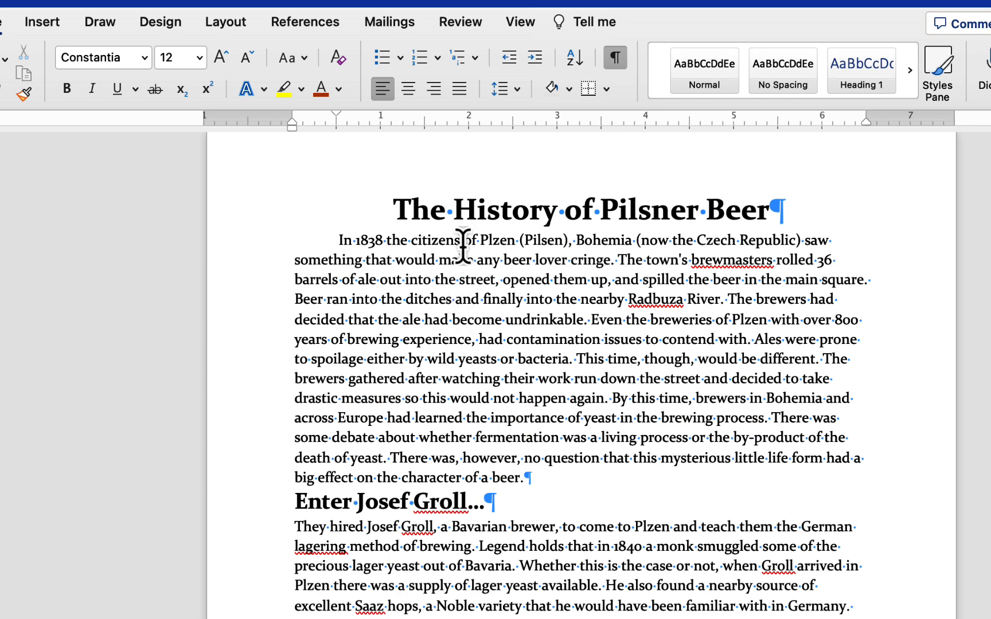
scroll(469, 361, down, 5)
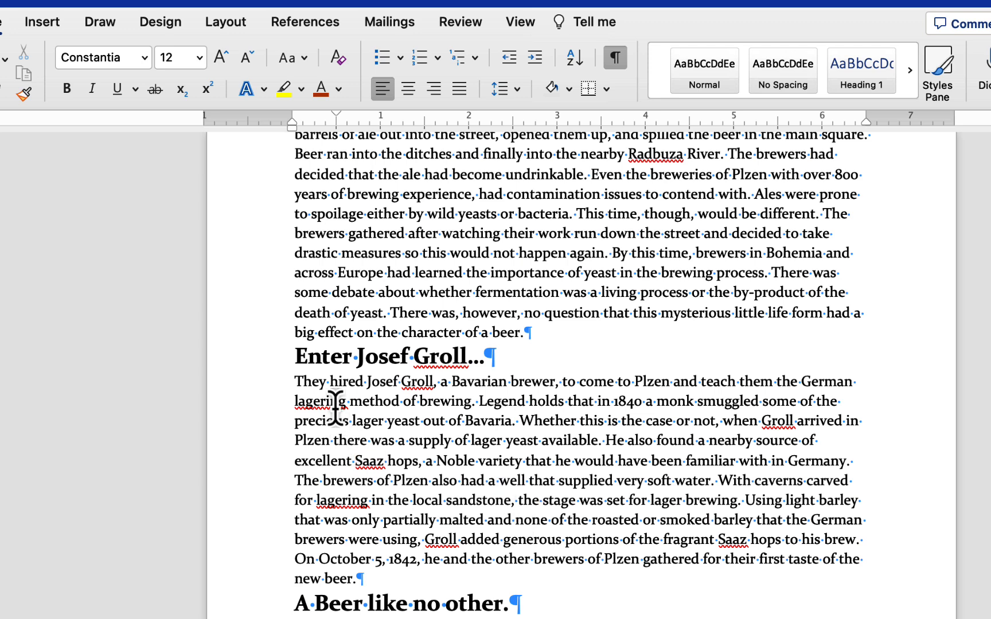
drag(292, 117, 337, 118)
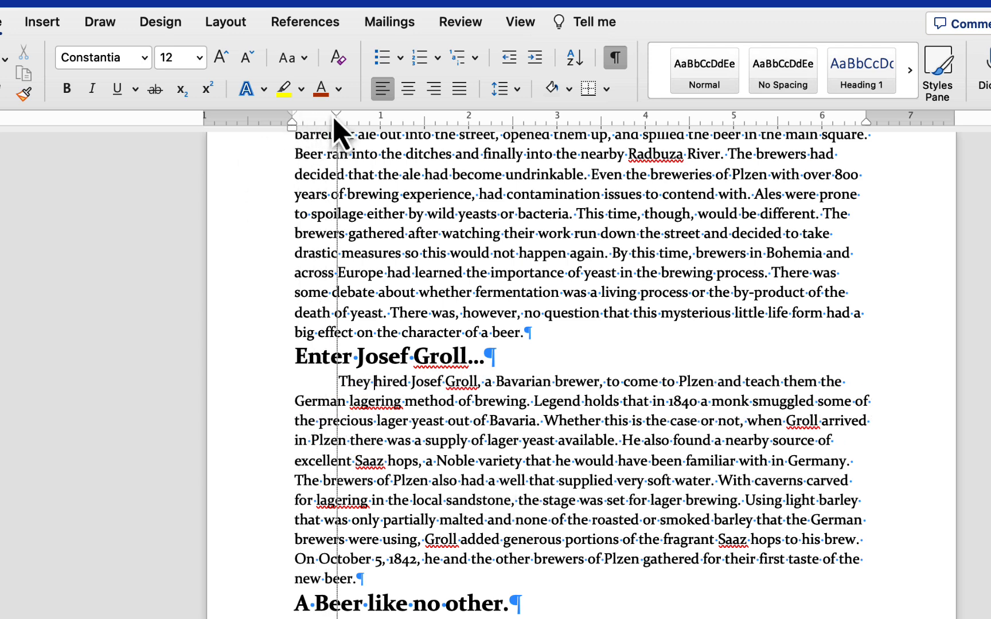
- Remove the first-line indents from the body paragraphs beginning "They hired" and "In 1838"
drag(335, 119, 292, 121)
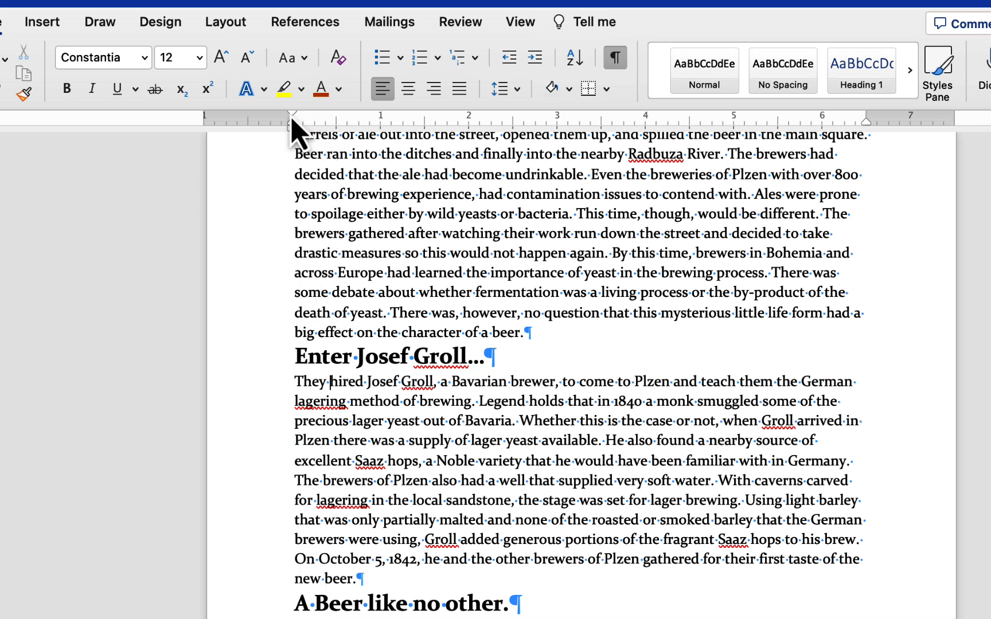
scroll(387, 220, up, 5)
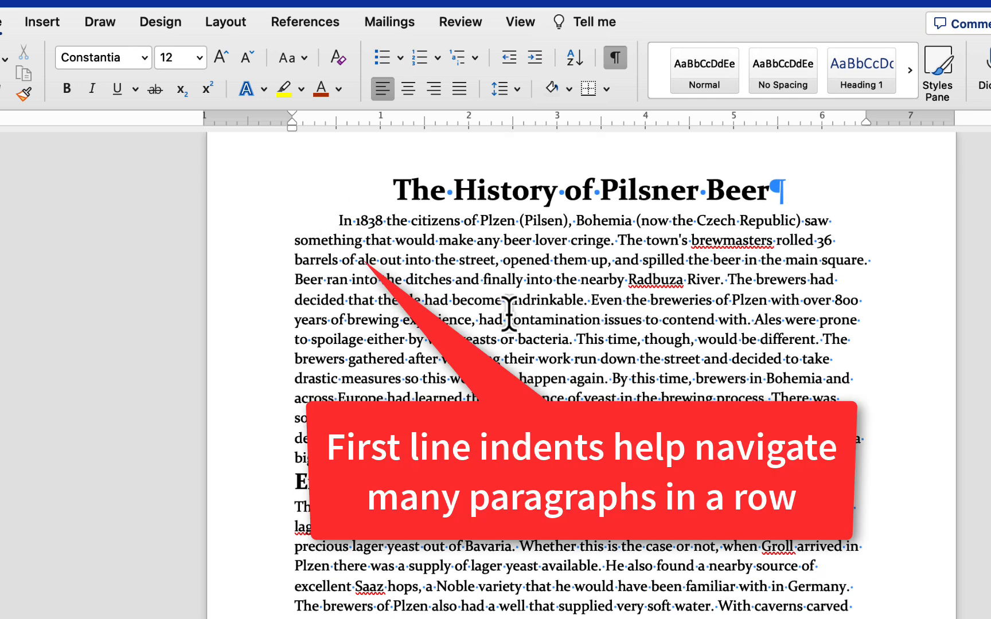
click(343, 208)
click(343, 218)
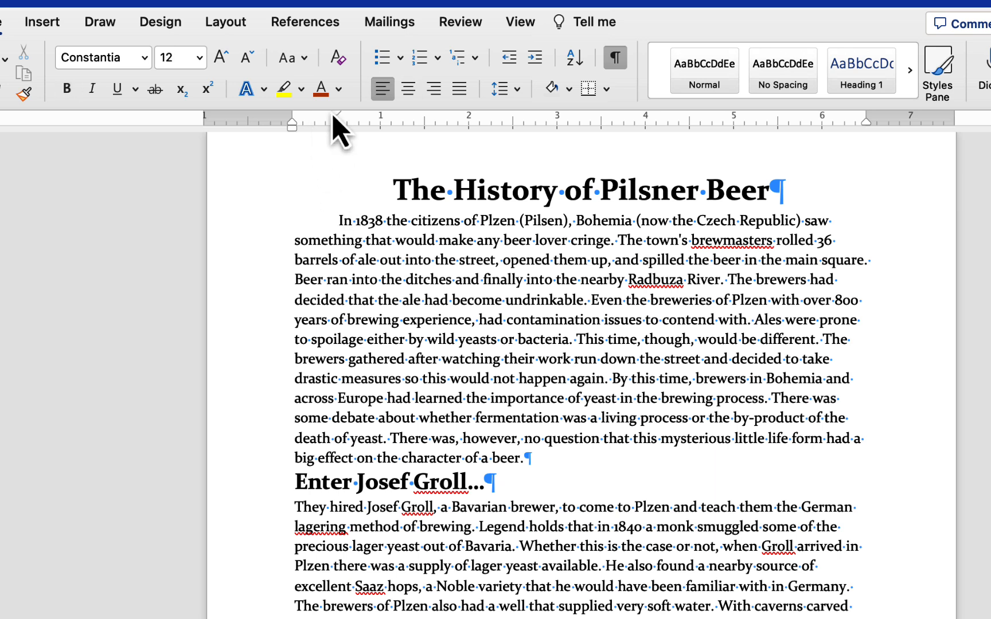
drag(336, 117, 292, 113)
- Set the spacing before the subheading "Enter Josef Groll..." to 12 pt in its paragraph settings
scroll(459, 383, down, 3)
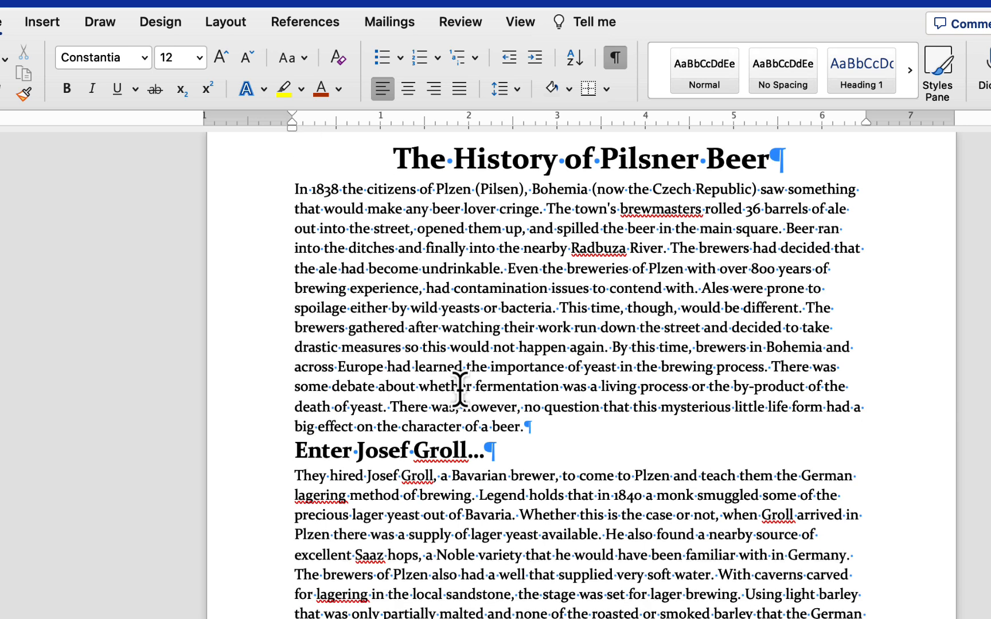
scroll(461, 387, up, 5)
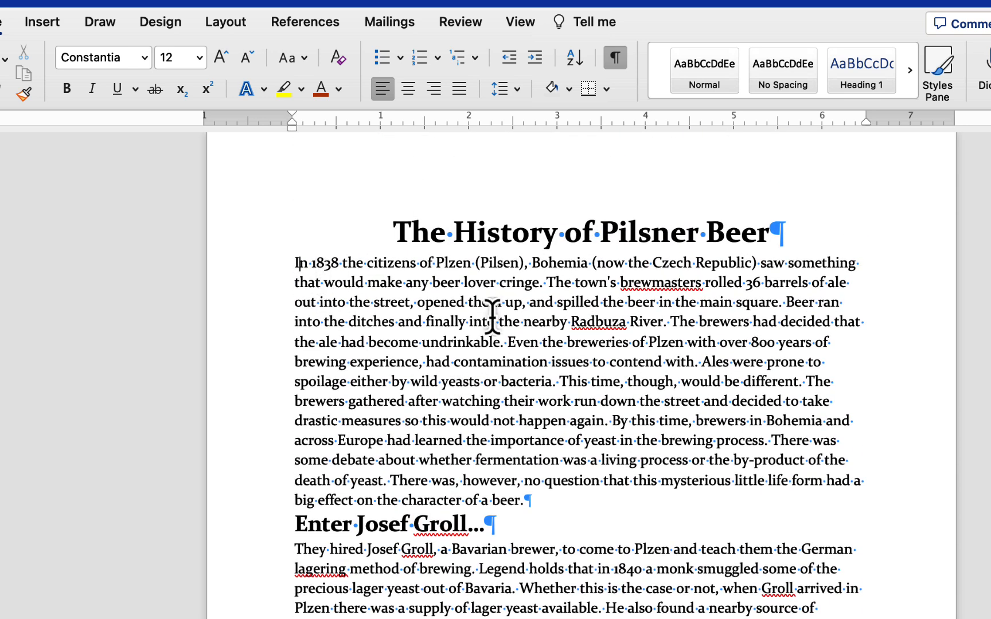
scroll(492, 315, down, 3)
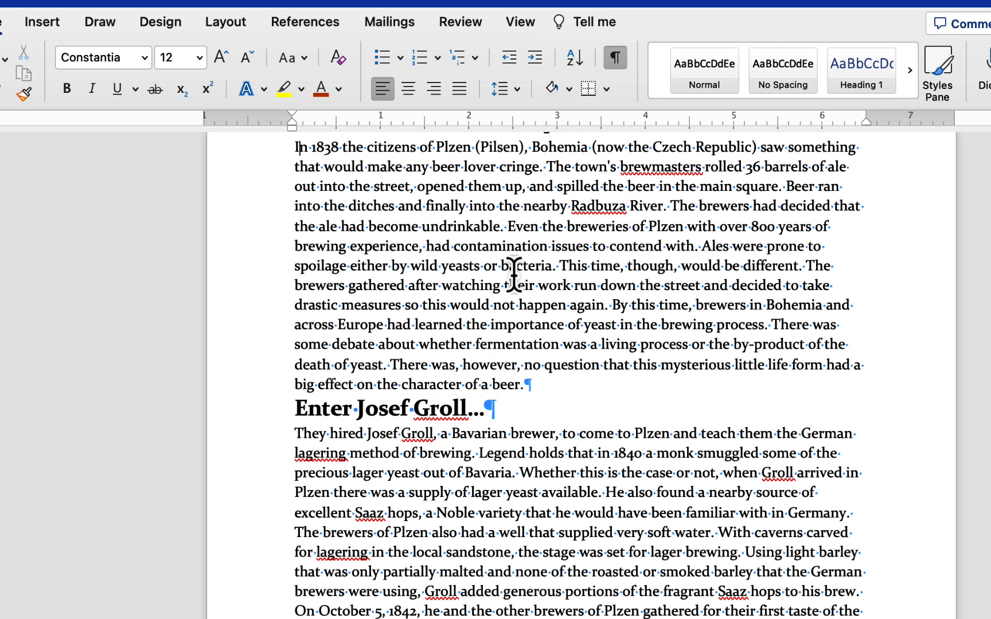
scroll(513, 275, down, 3)
right_click(441, 313)
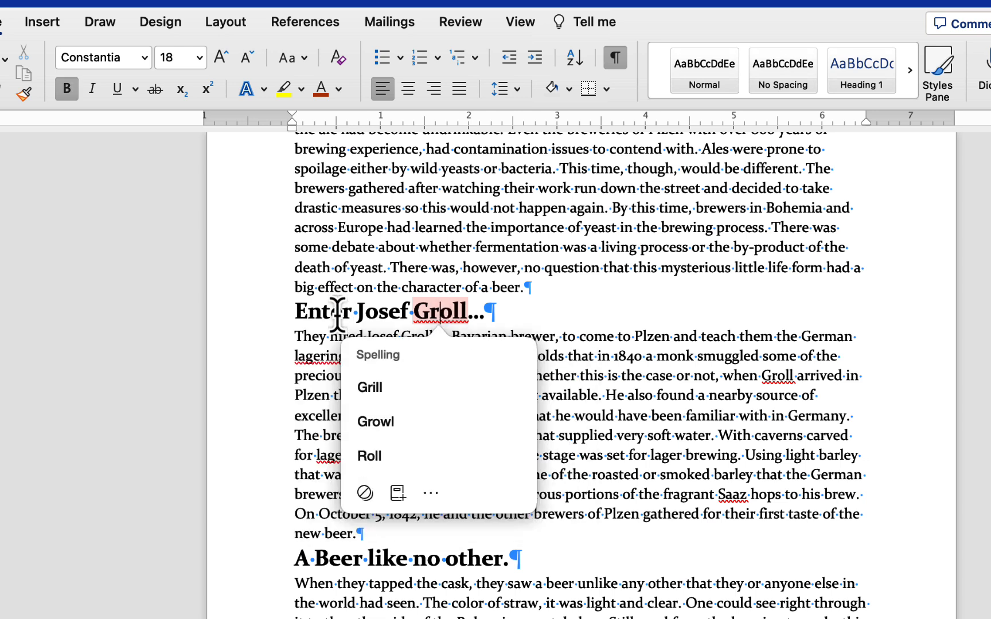
click(320, 309)
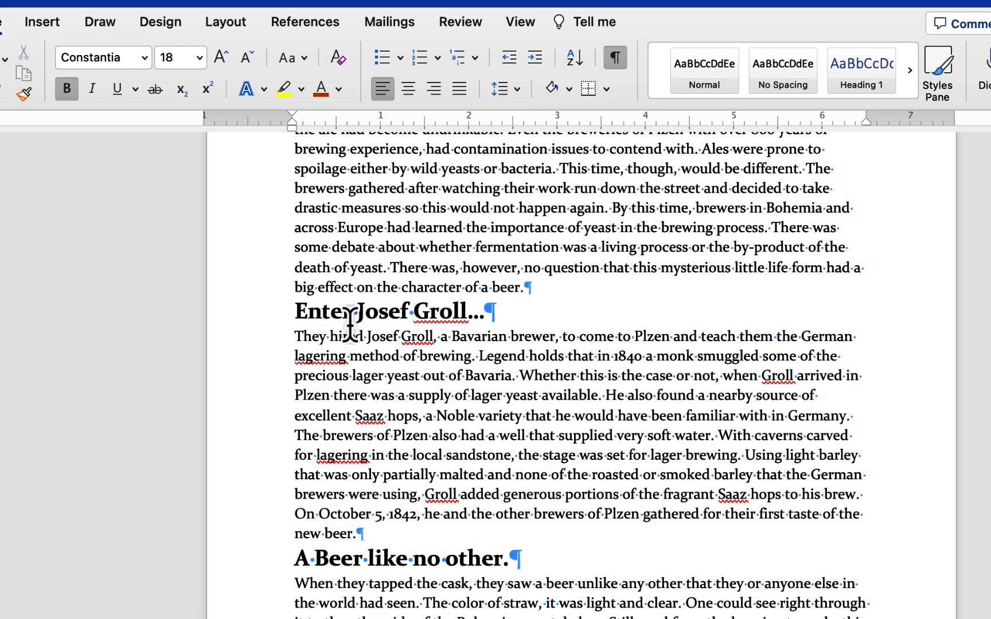
click(518, 85)
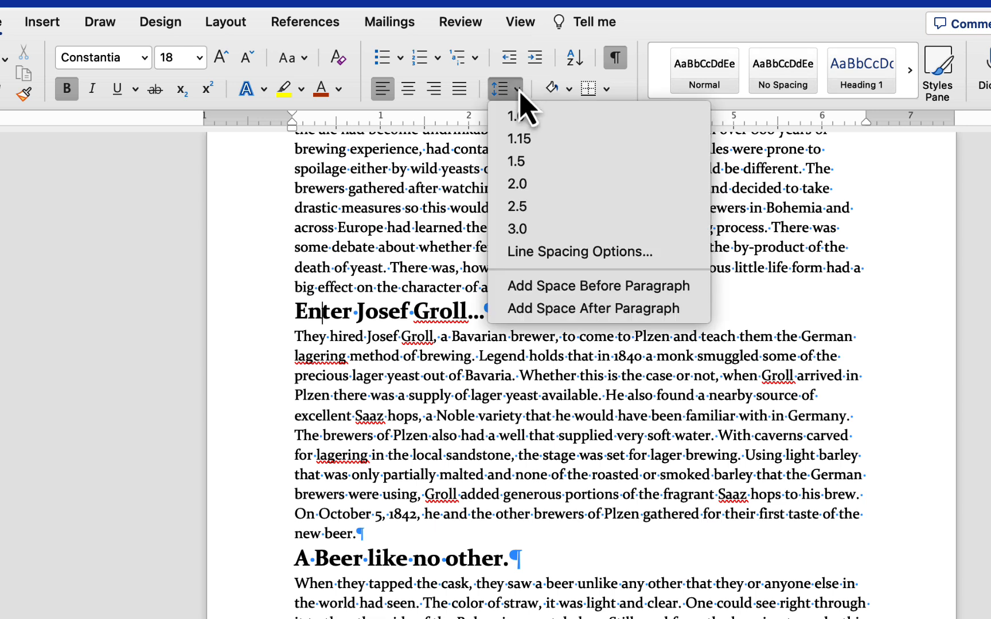
click(557, 262)
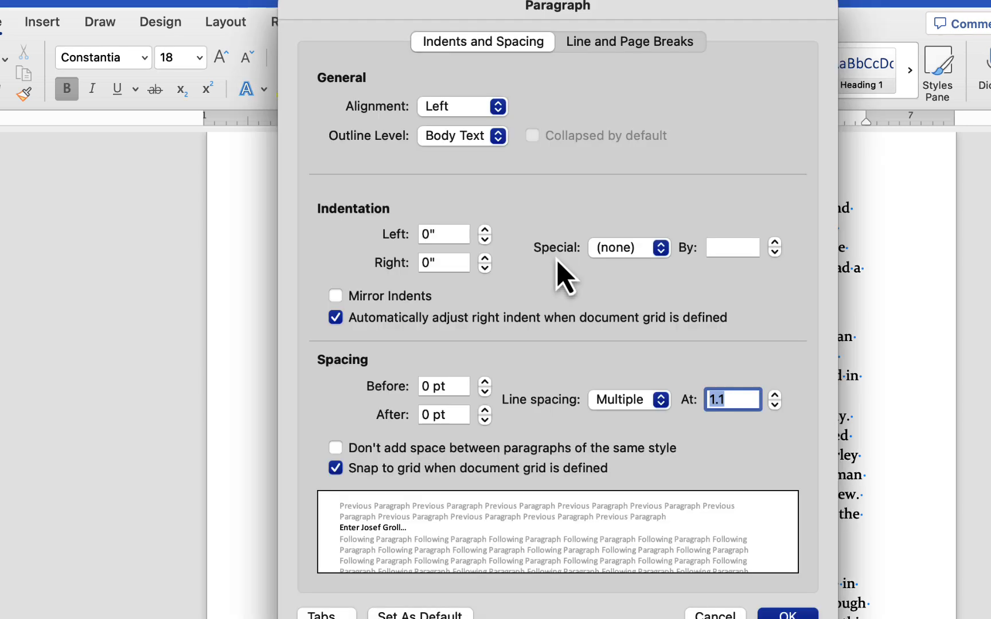
drag(391, 20, 683, 37)
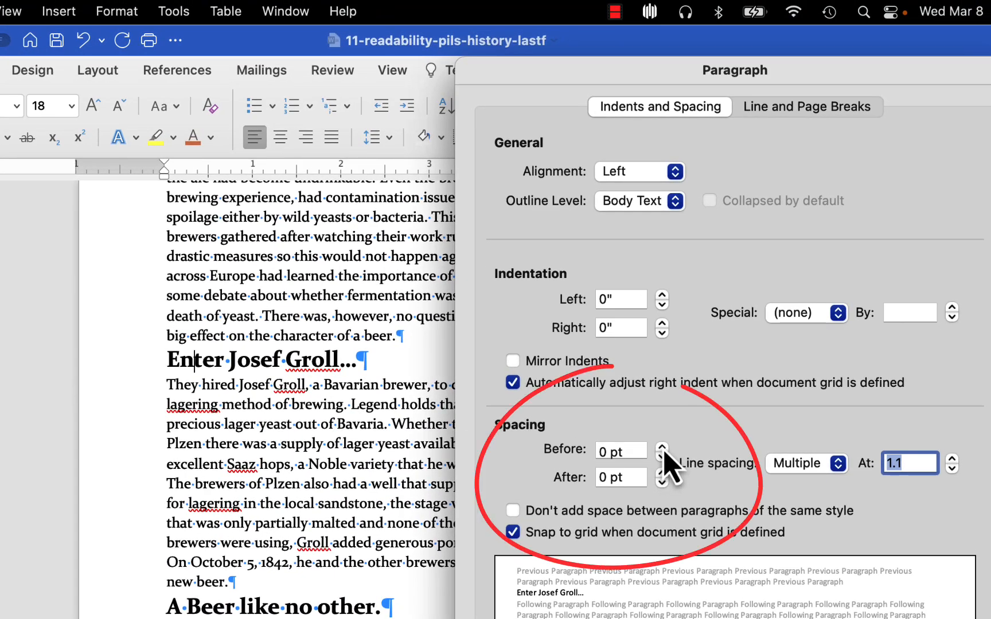
click(662, 447)
click(662, 447)
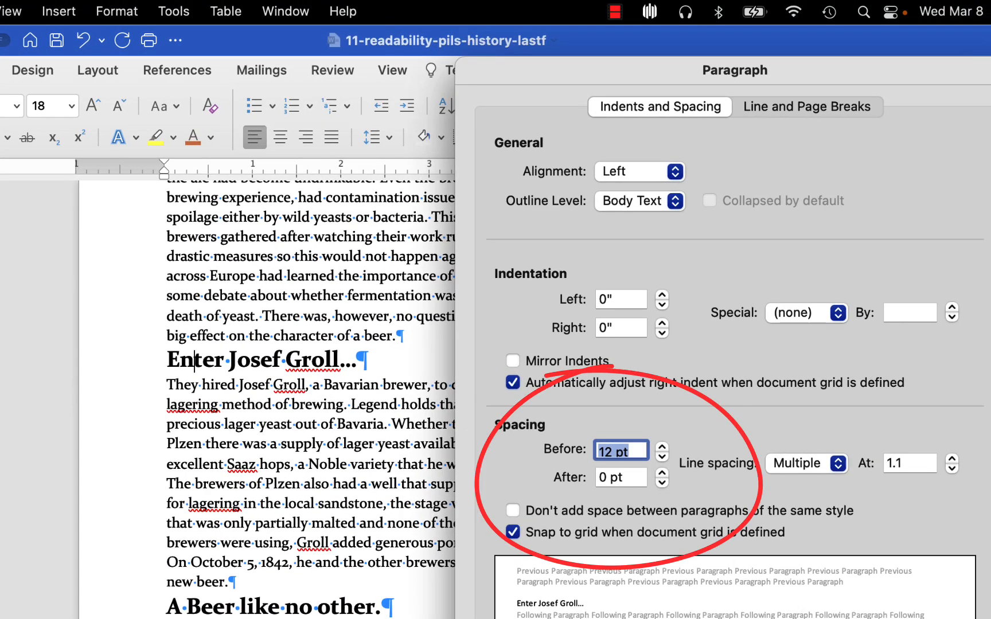
key(Return)
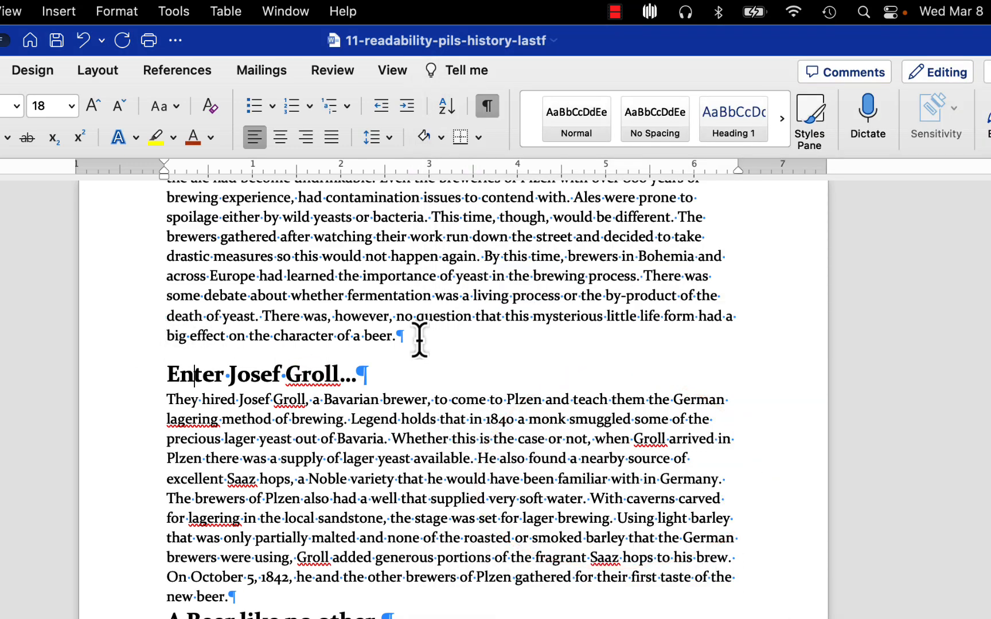
- Set the spacing before the subheading "A Beer like no other." to 12 pt in its paragraph settings
scroll(420, 341, down, 3)
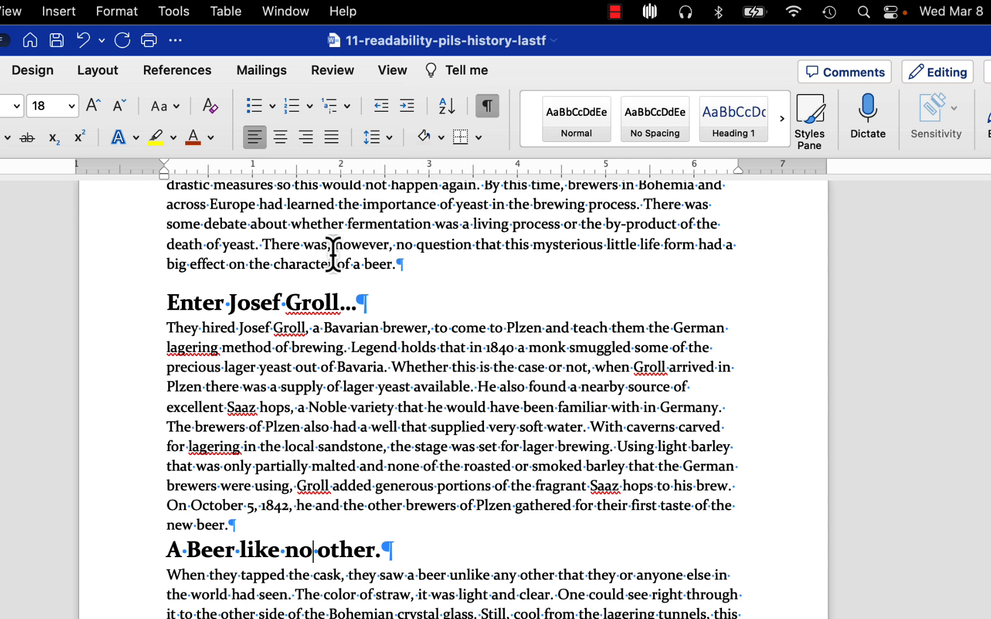
click(388, 144)
click(445, 304)
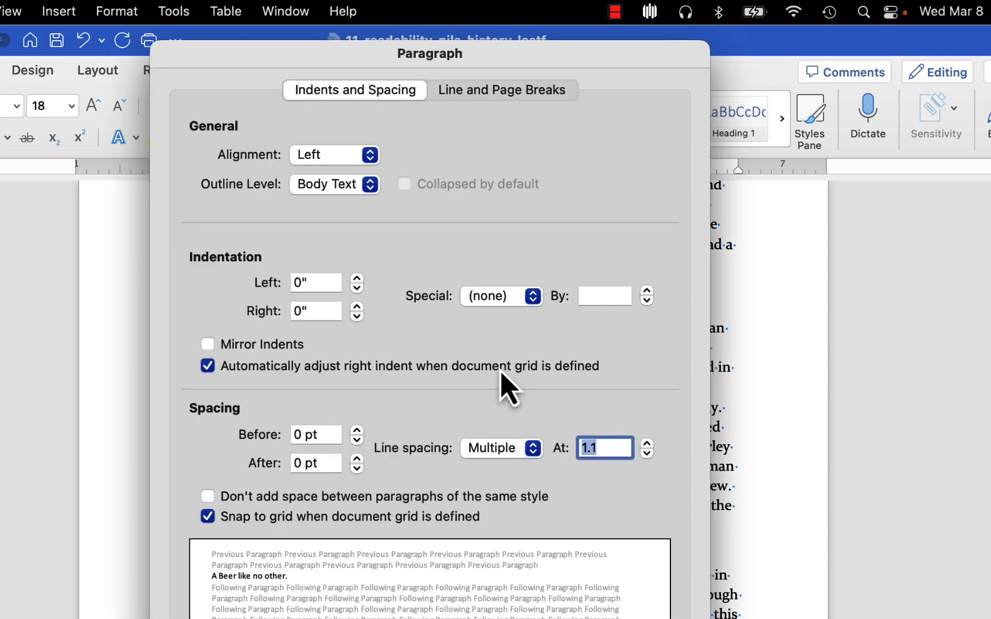
click(357, 431)
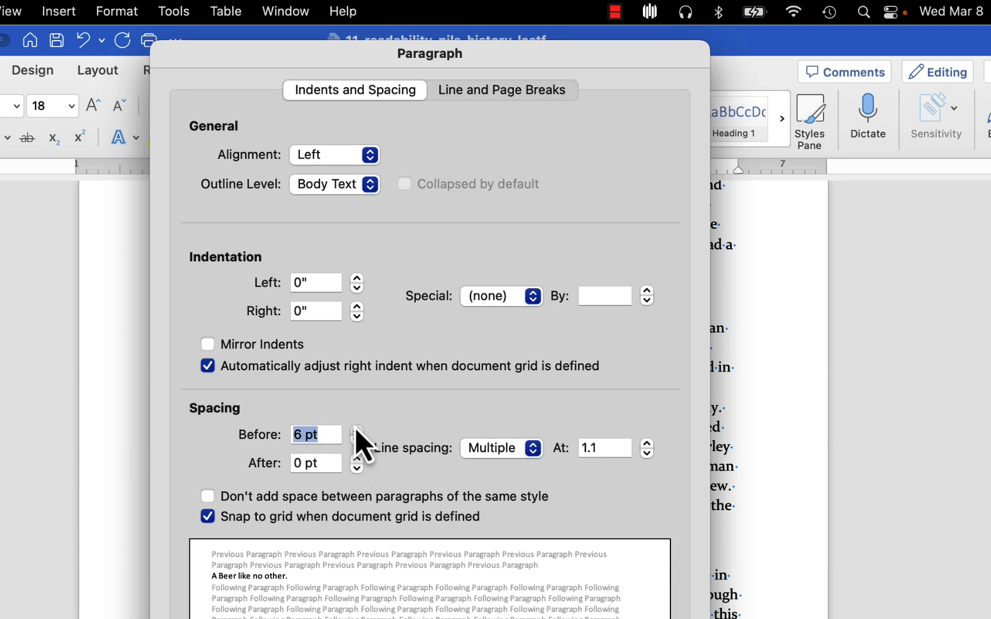
click(357, 430)
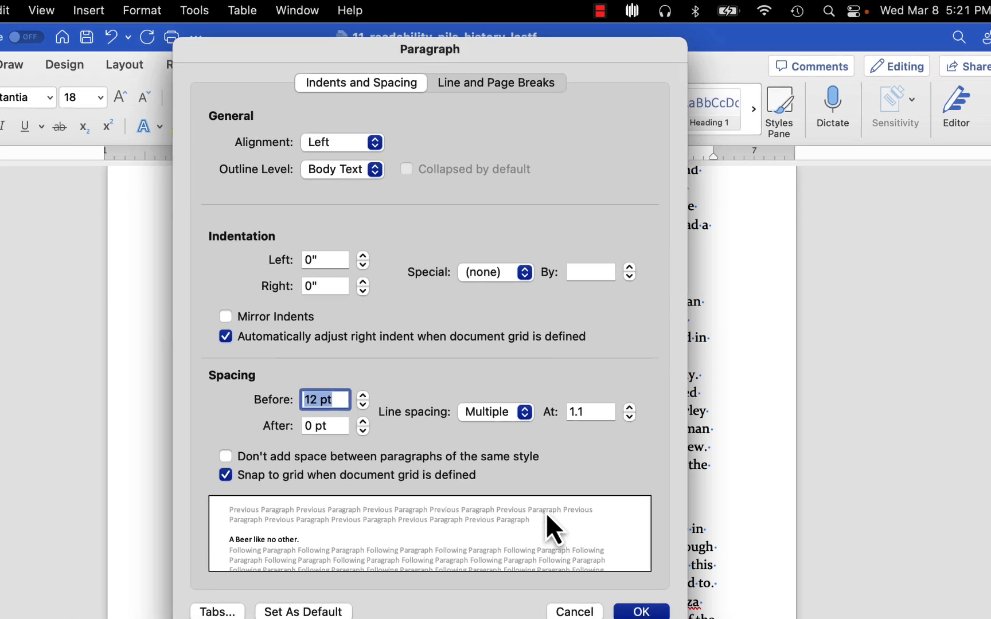
click(640, 609)
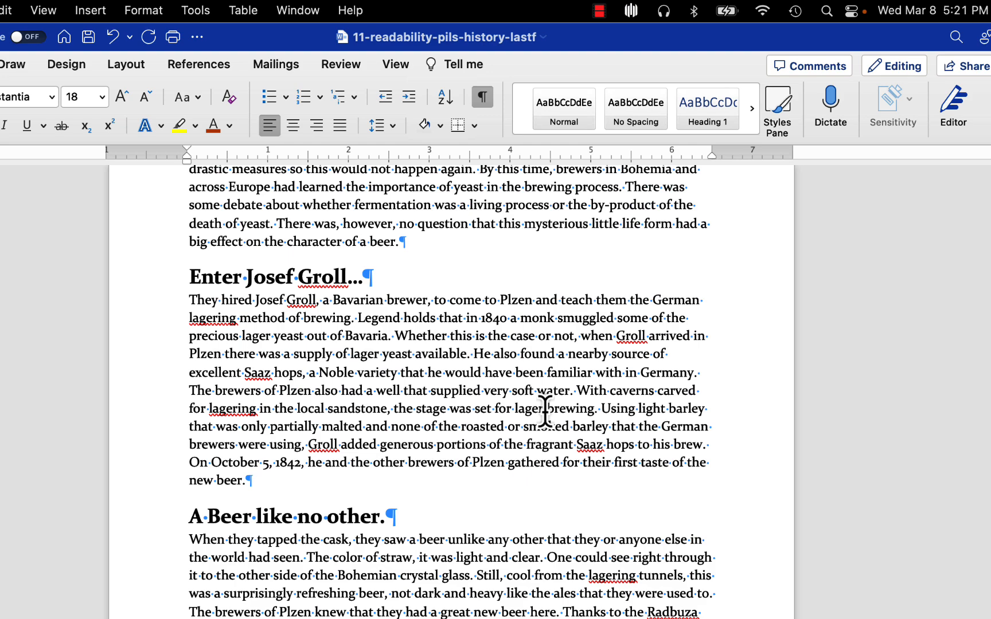
- Change the font of the subheading "Enter Josef Groll..." to Calibri (Body)
scroll(545, 410, up, 3)
scroll(521, 284, up, 3)
scroll(521, 284, down, 4)
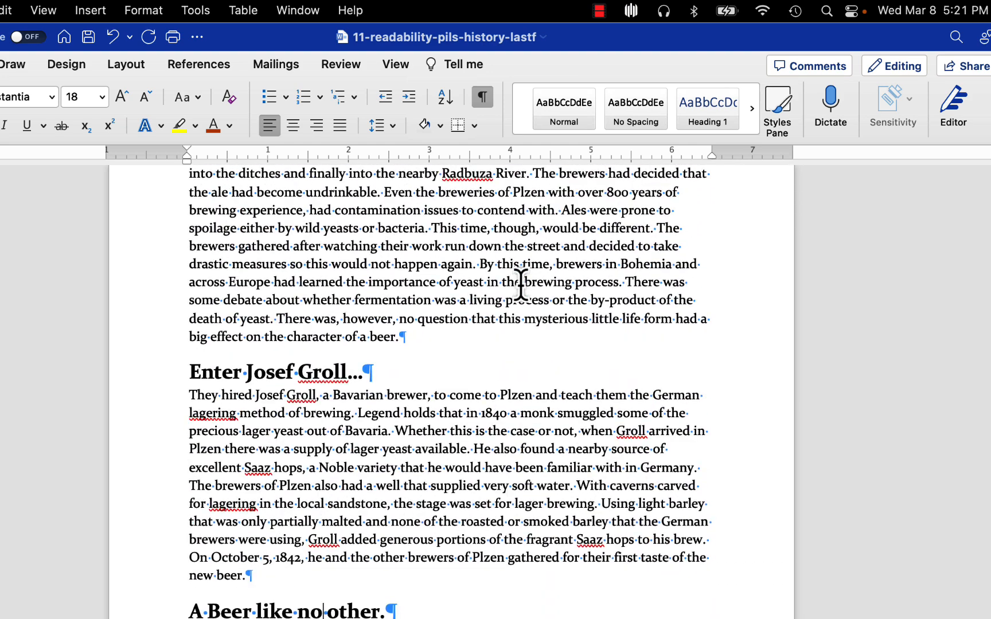
scroll(521, 284, down, 3)
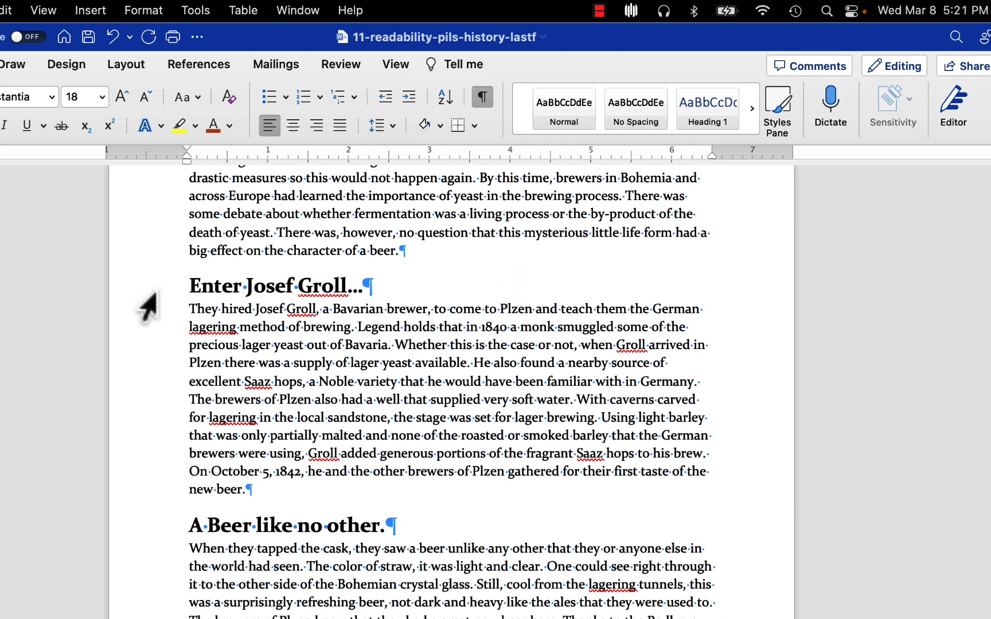
click(139, 290)
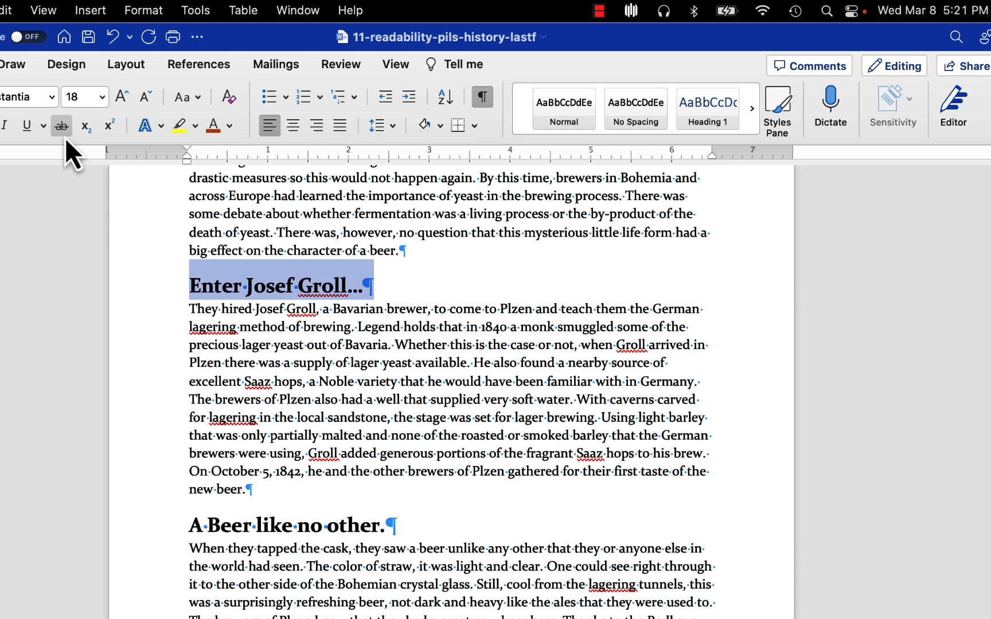
scroll(360, 362, up, 5)
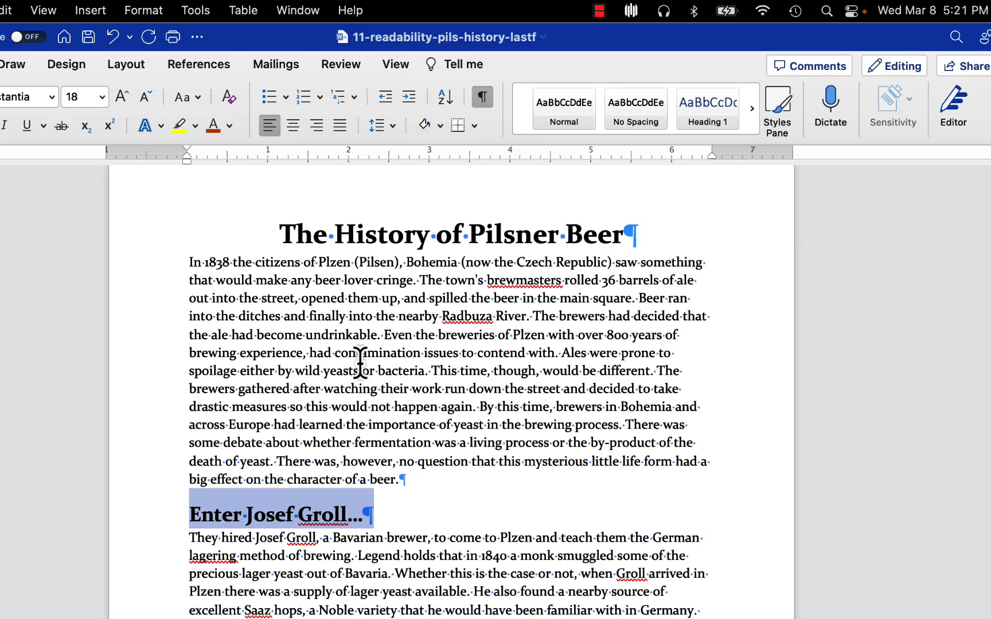
scroll(360, 362, down, 3)
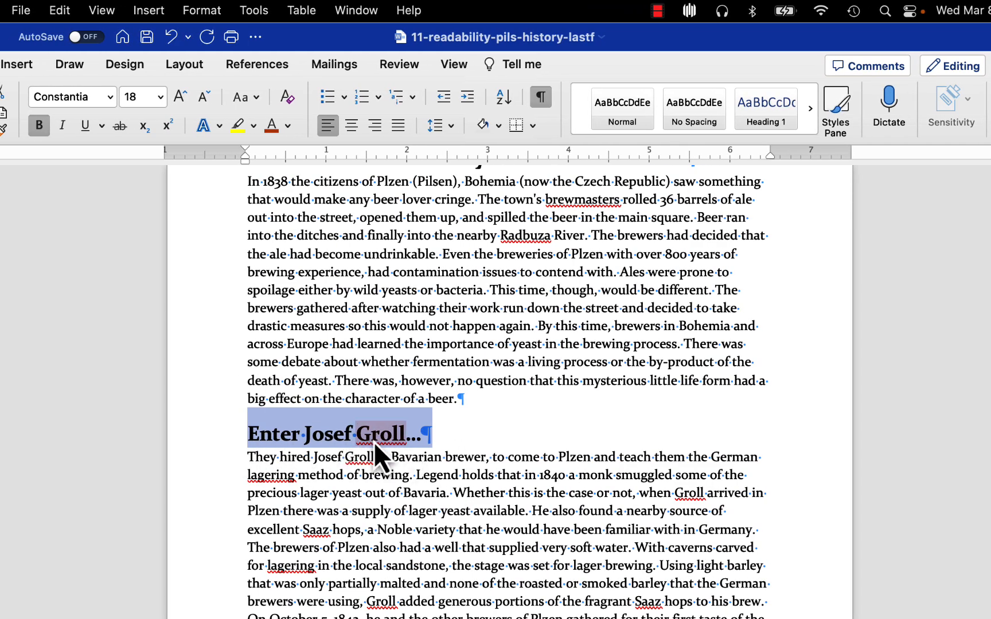
click(109, 96)
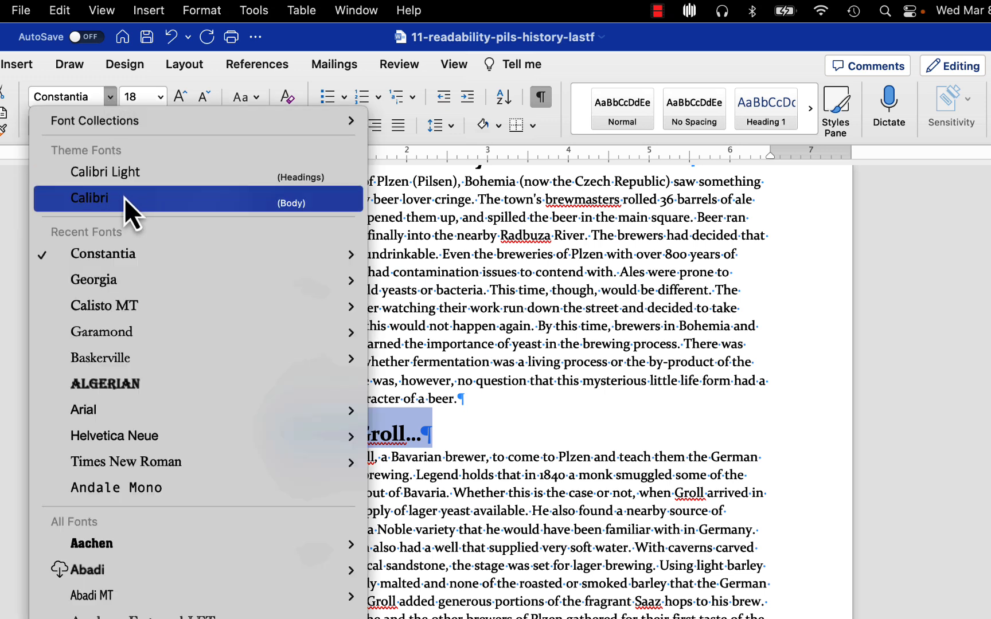
mouse_move(130, 423)
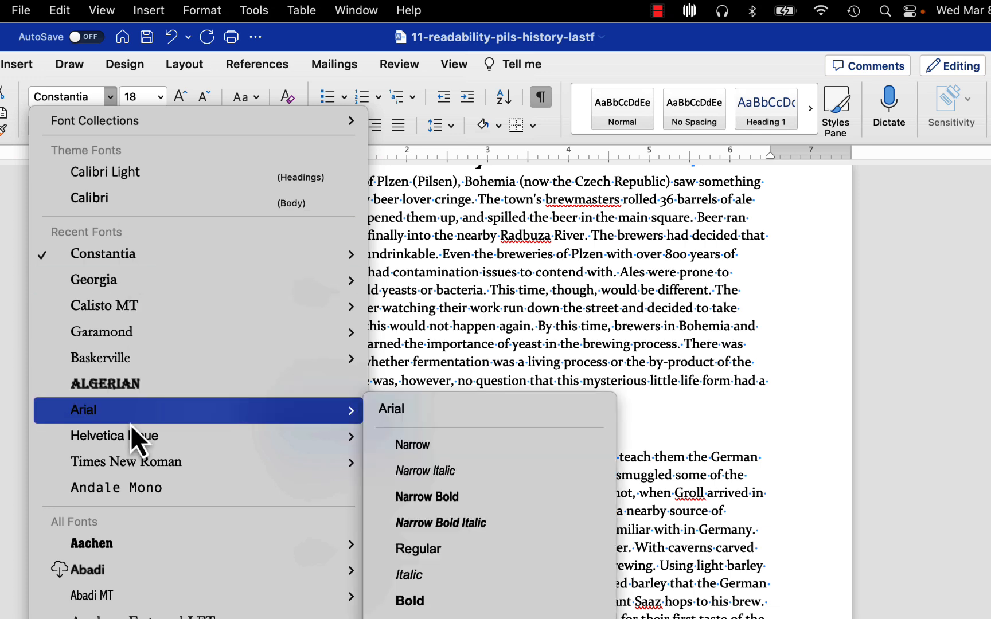
click(104, 203)
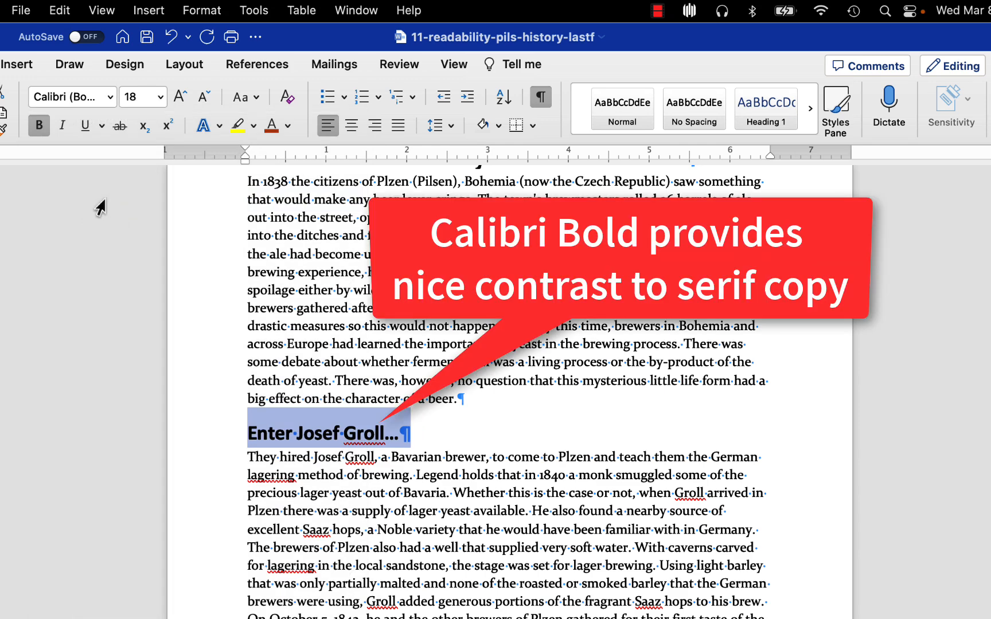
- Change the font of the subheading "A Beer like no other." to Calibri (Body)
scroll(501, 385, up, 4)
scroll(505, 396, down, 5)
scroll(503, 395, down, 3)
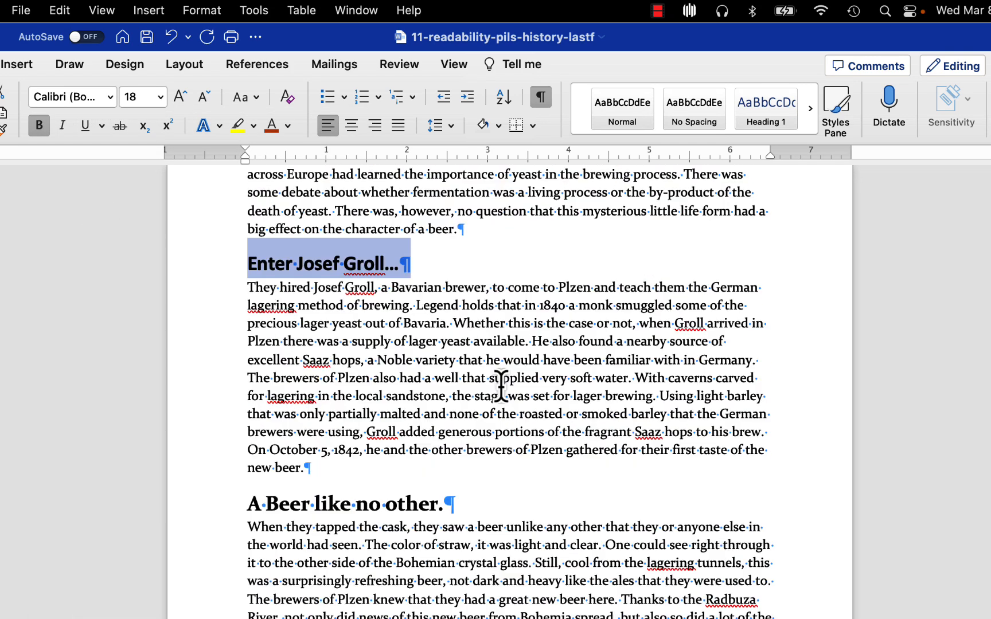
scroll(459, 360, up, 1)
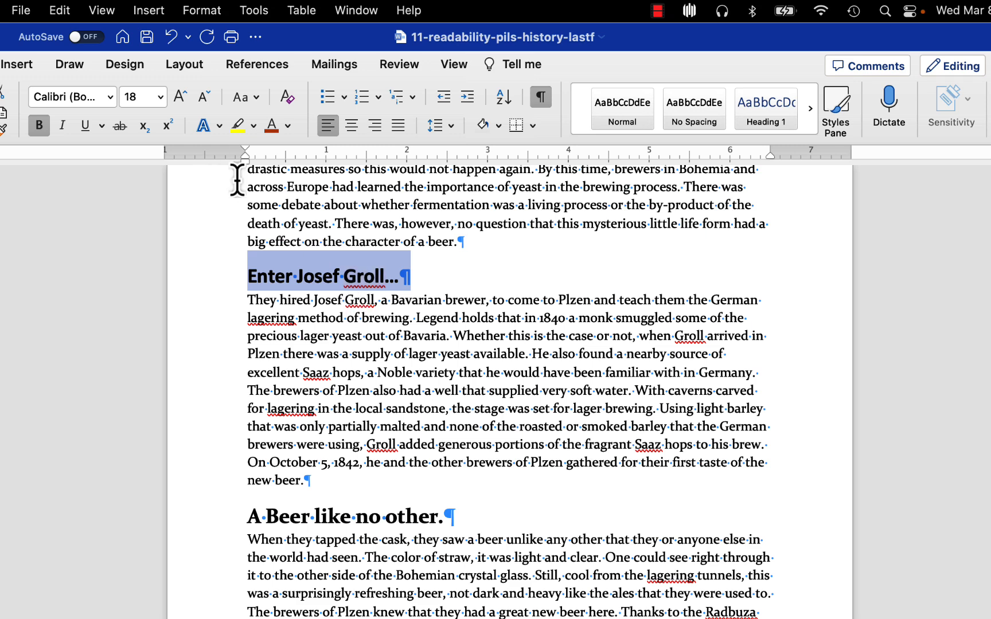
scroll(394, 321, down, 2)
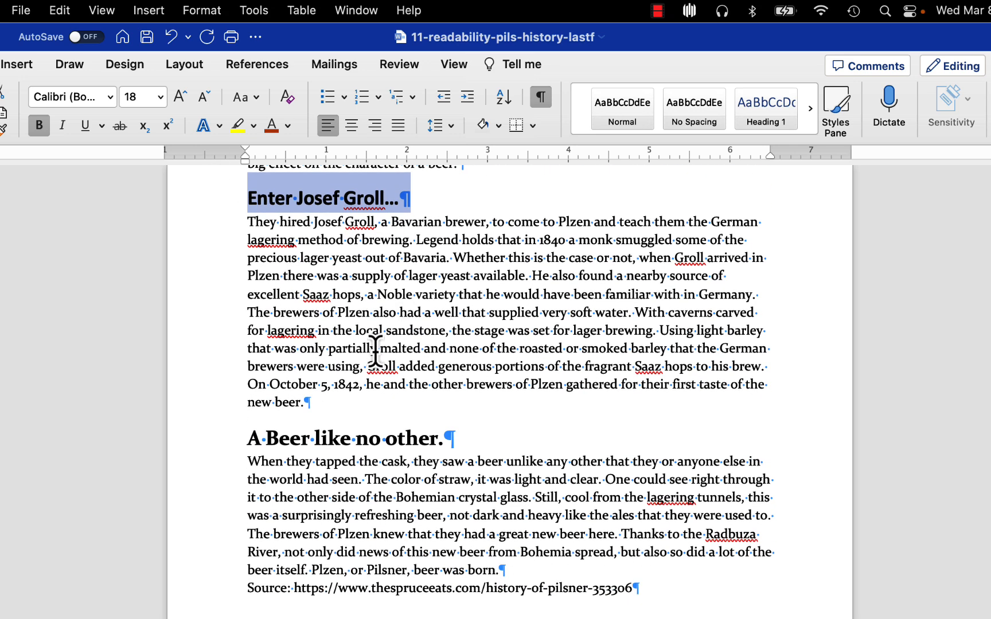
click(186, 456)
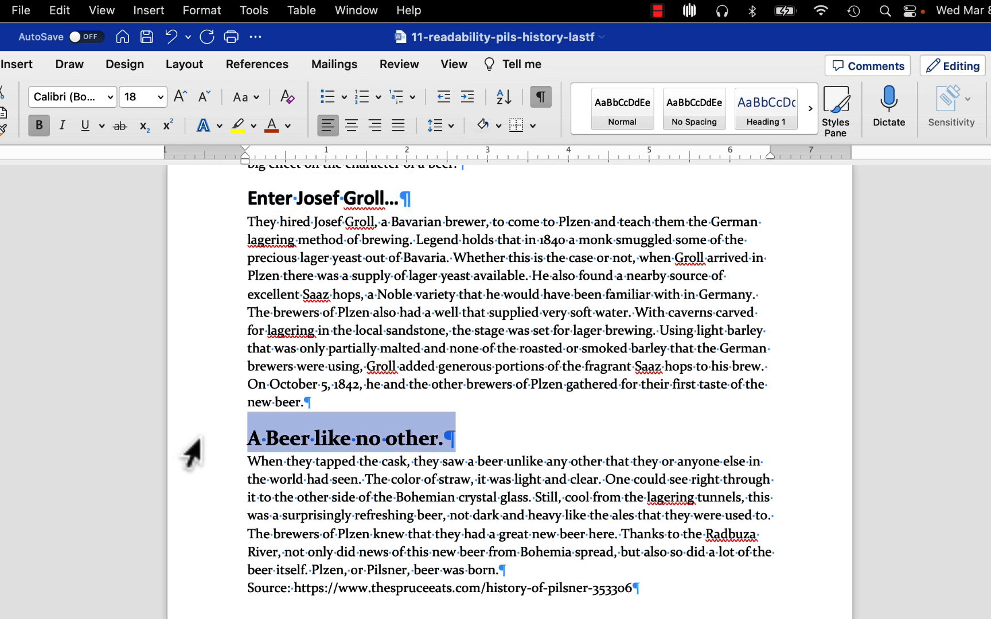
click(110, 98)
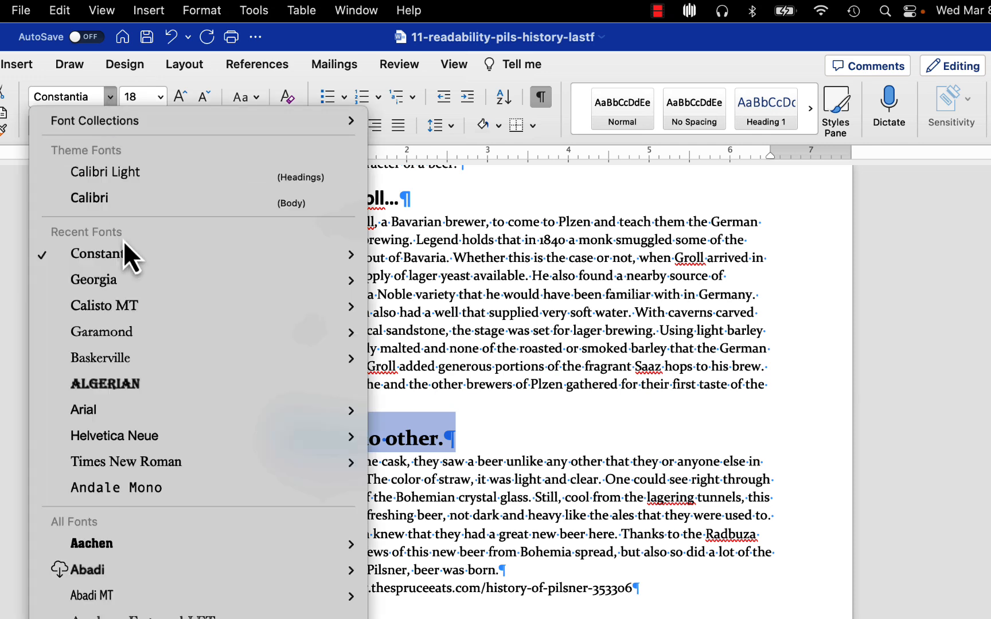
mouse_move(125, 252)
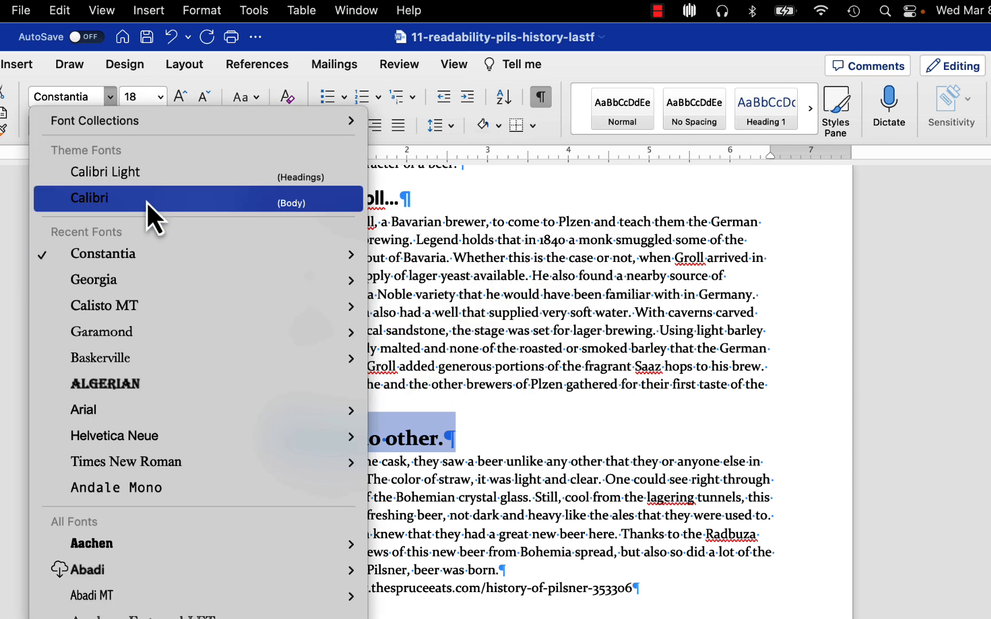
click(146, 200)
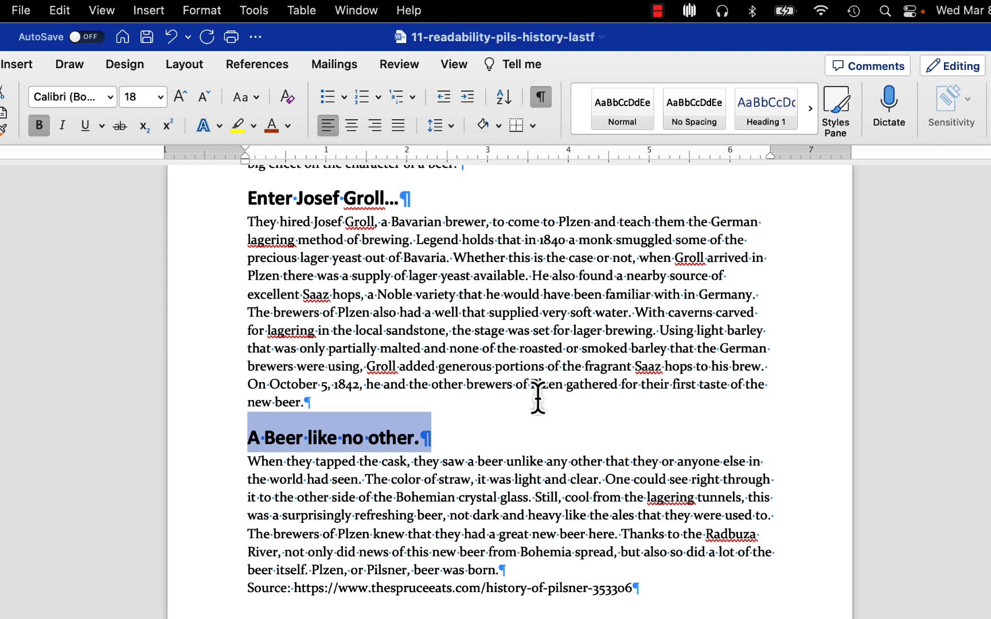
scroll(538, 398, down, 3)
scroll(538, 398, up, 12)
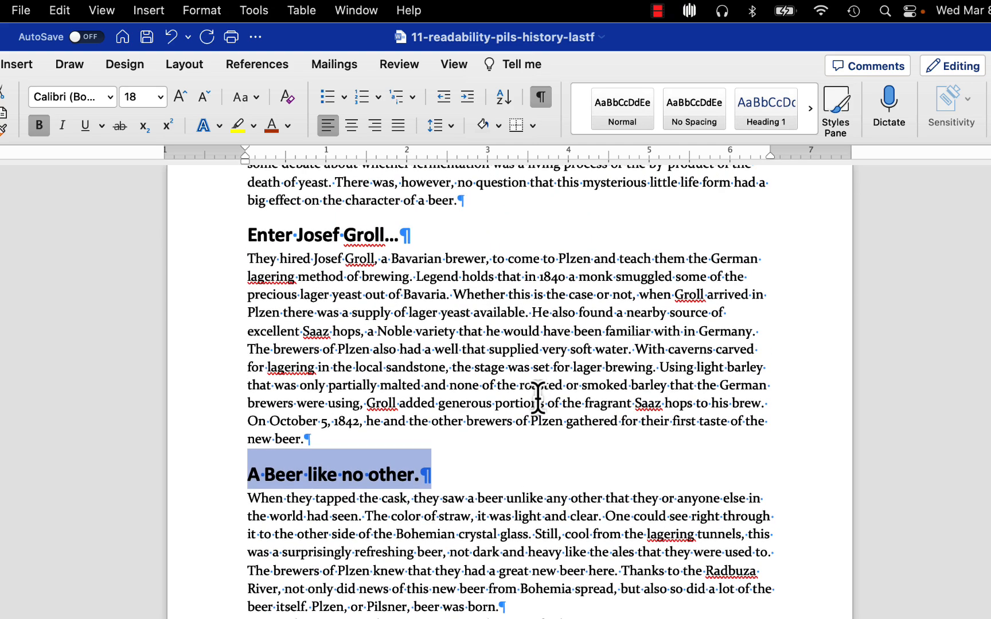
scroll(538, 399, up, 3)
scroll(537, 394, down, 7)
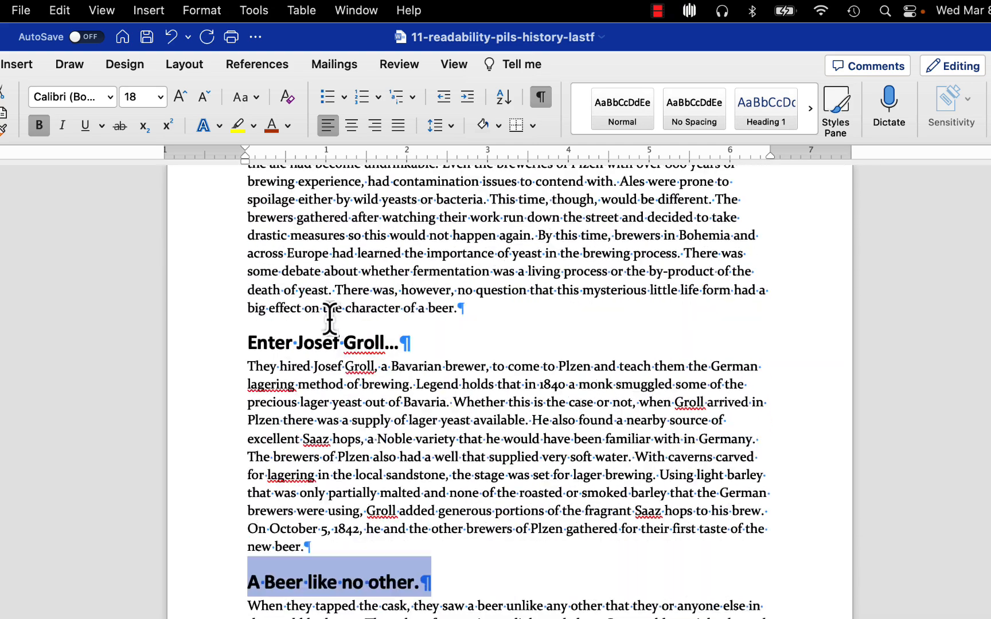
- Set custom left and right page margins of 1.25" for the whole document
click(473, 493)
scroll(519, 463, down, 4)
scroll(519, 463, down, 4)
scroll(519, 463, up, 16)
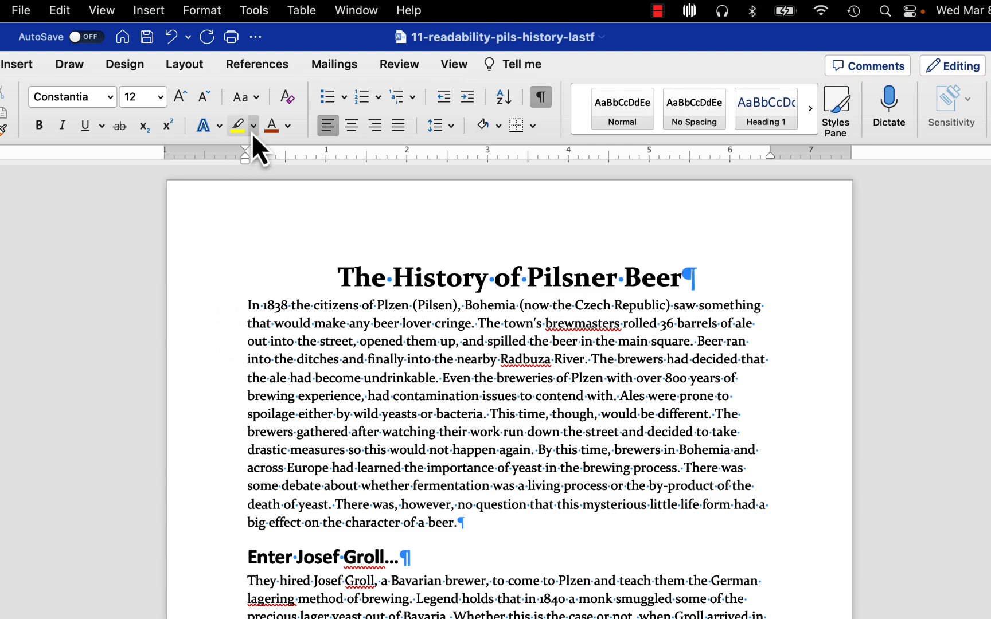
click(199, 64)
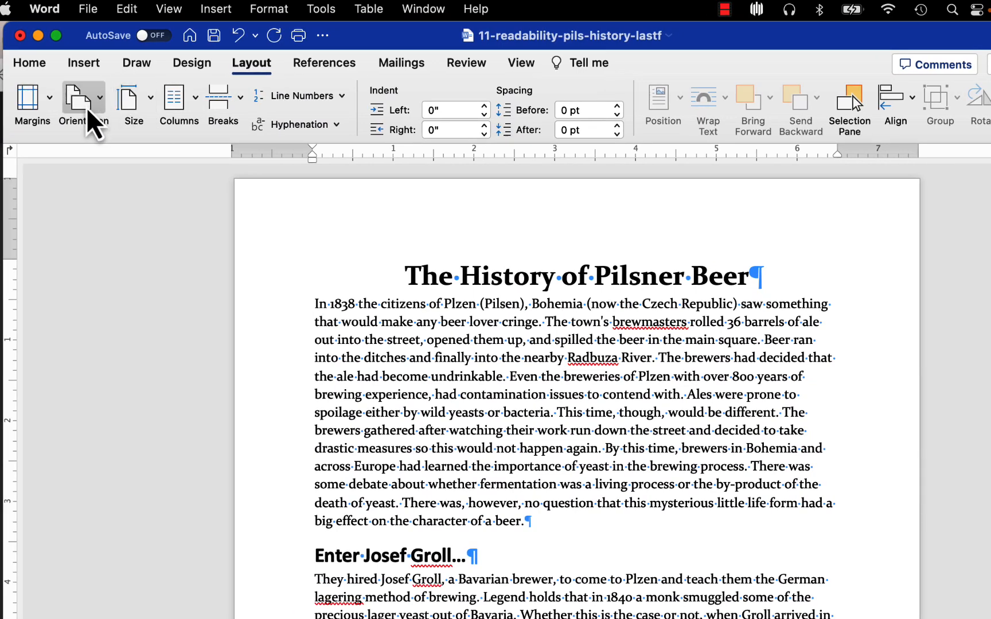
click(47, 103)
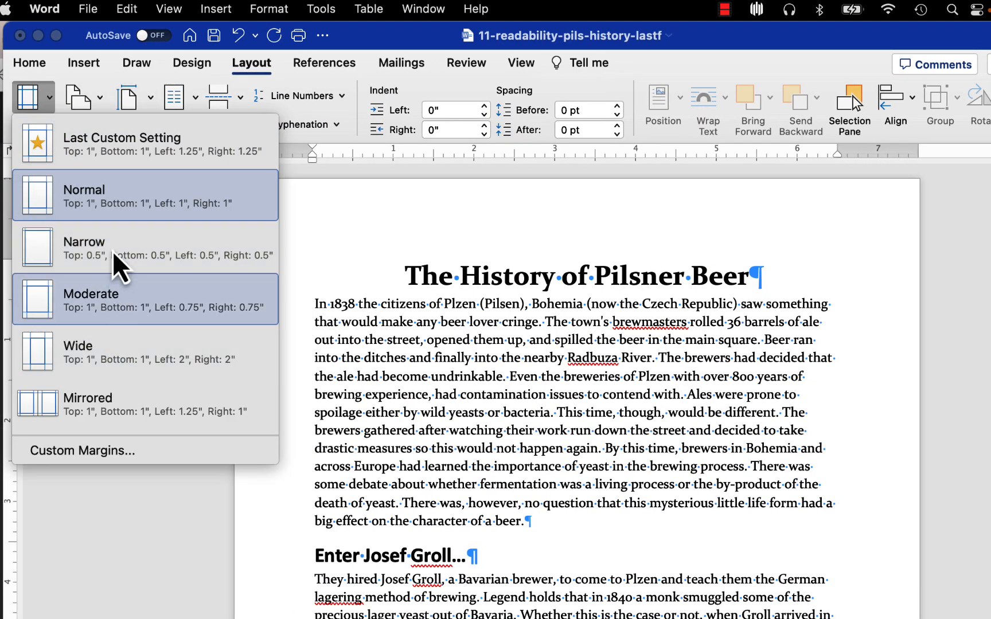
click(126, 451)
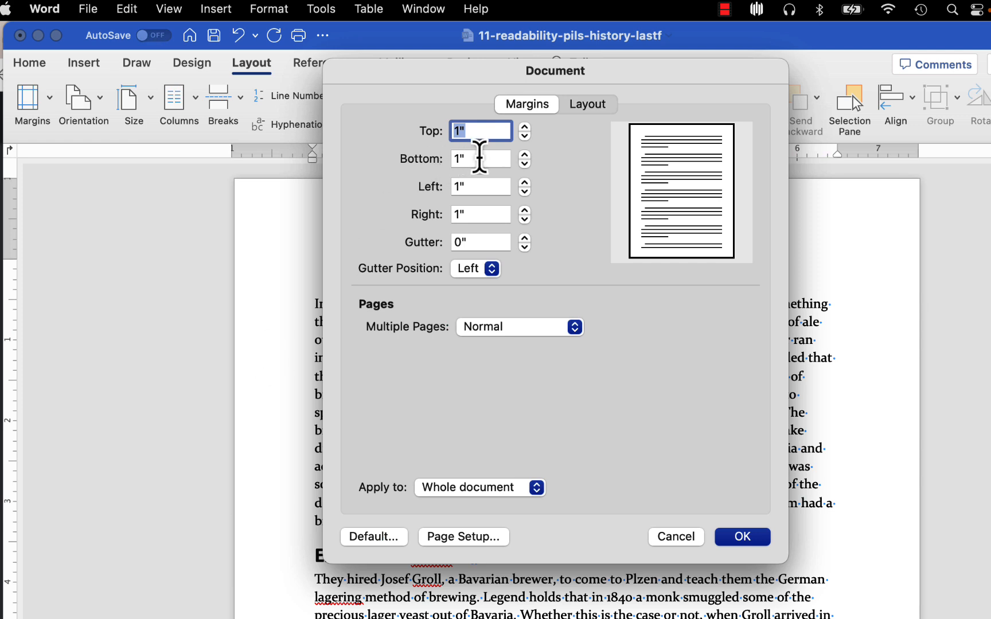
click(467, 187)
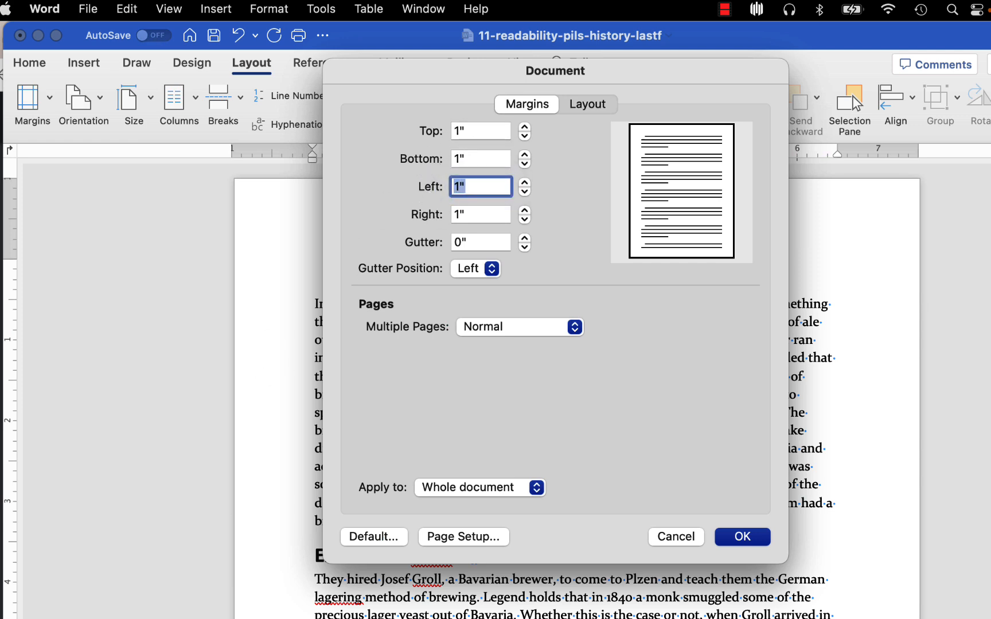
click(459, 213)
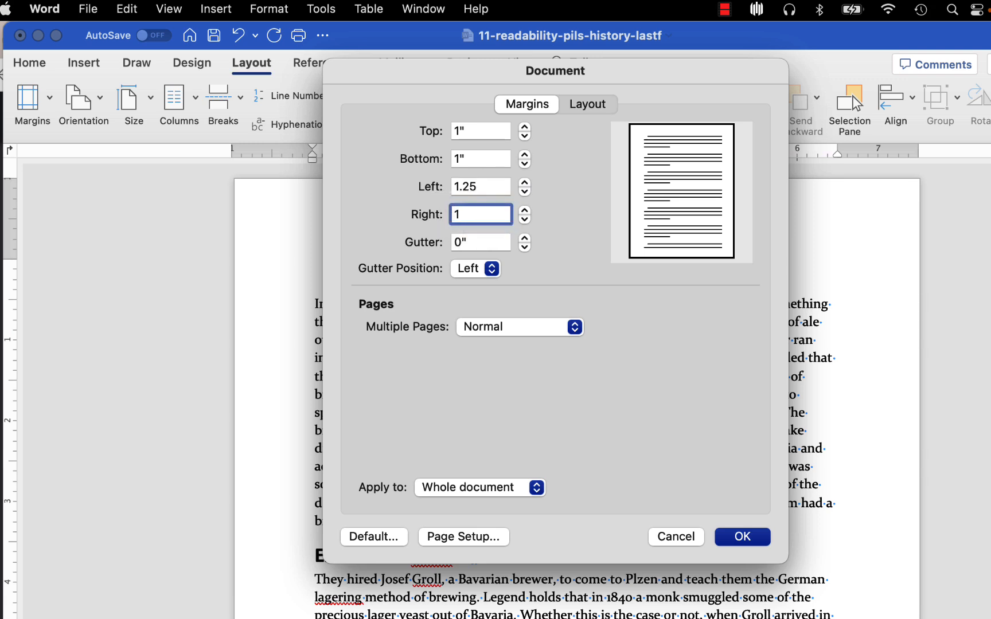
text(1.25)
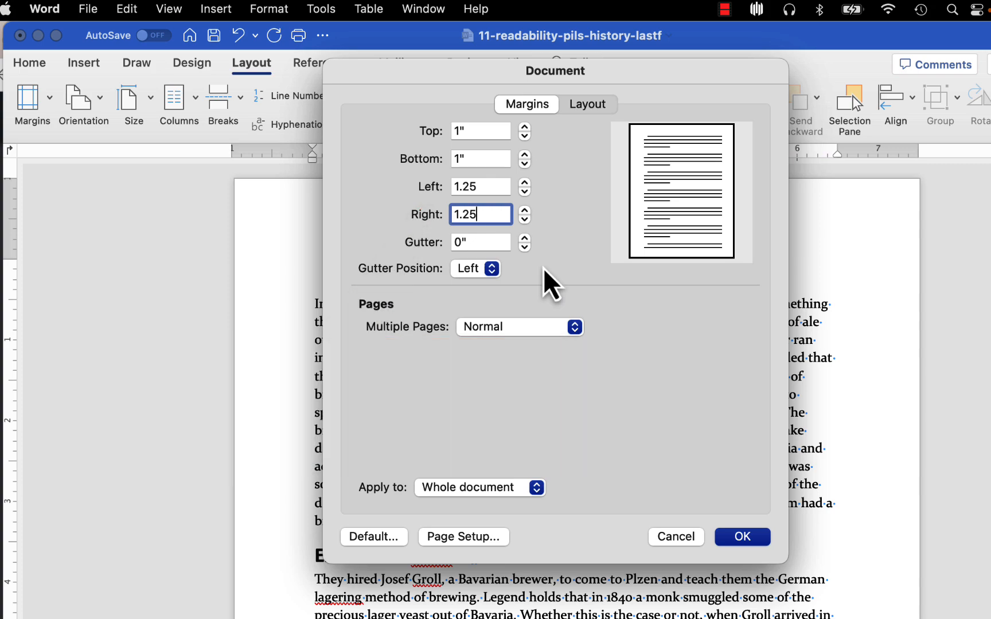
click(742, 538)
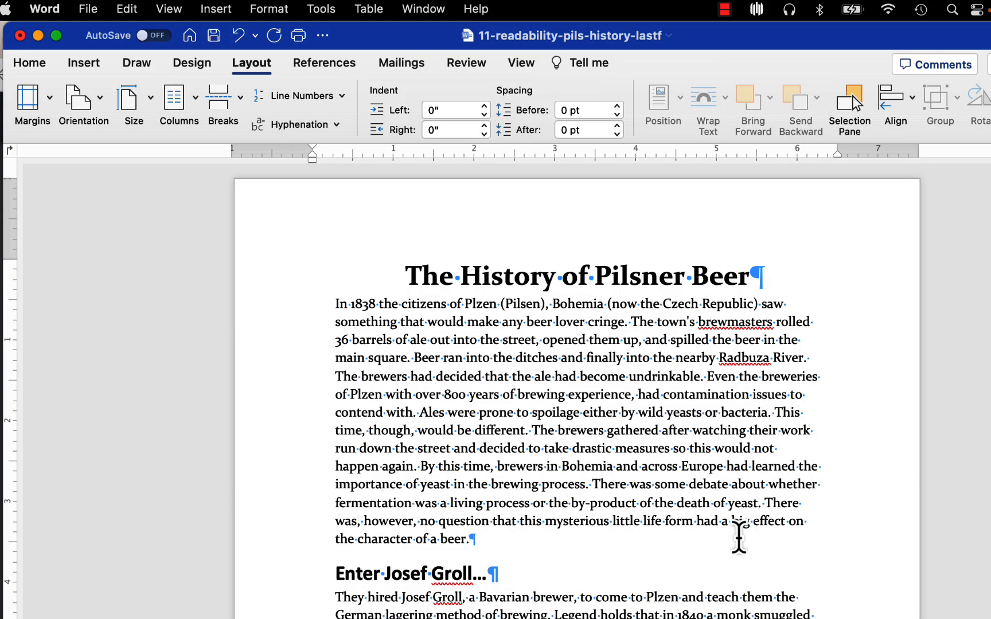
- Look through the whole document to examine line lengths and page layout with the new margins
scroll(652, 516, down, 5)
scroll(638, 424, down, 5)
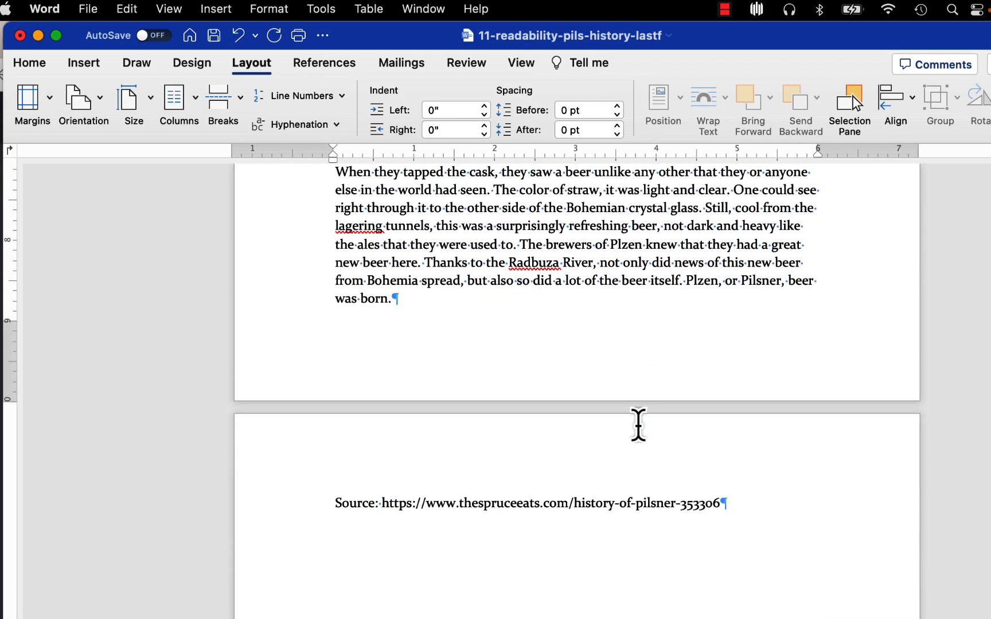
scroll(638, 425, up, 5)
scroll(638, 424, up, 10)
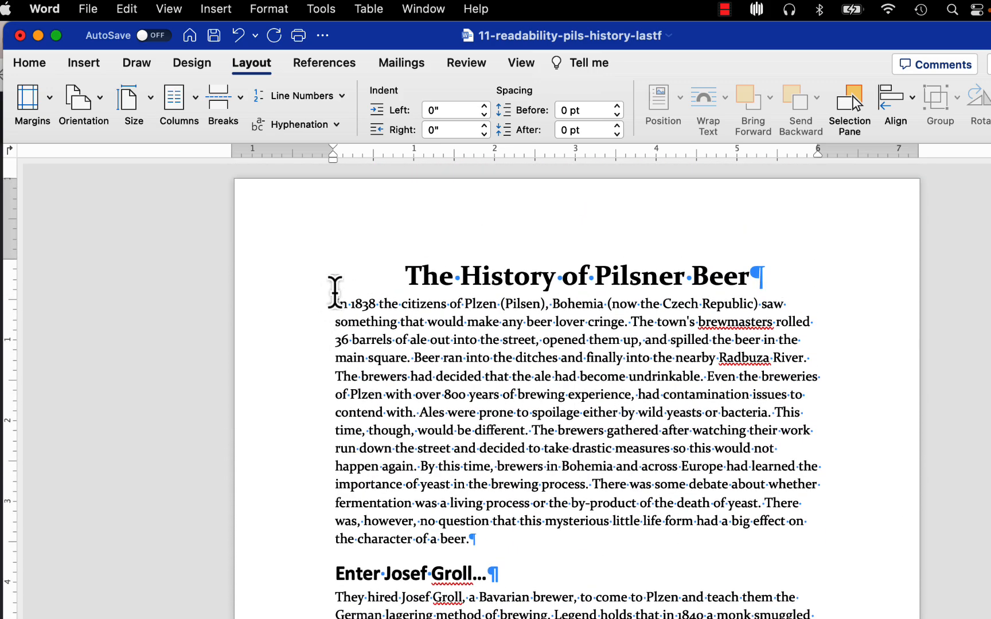
scroll(801, 316, up, 5)
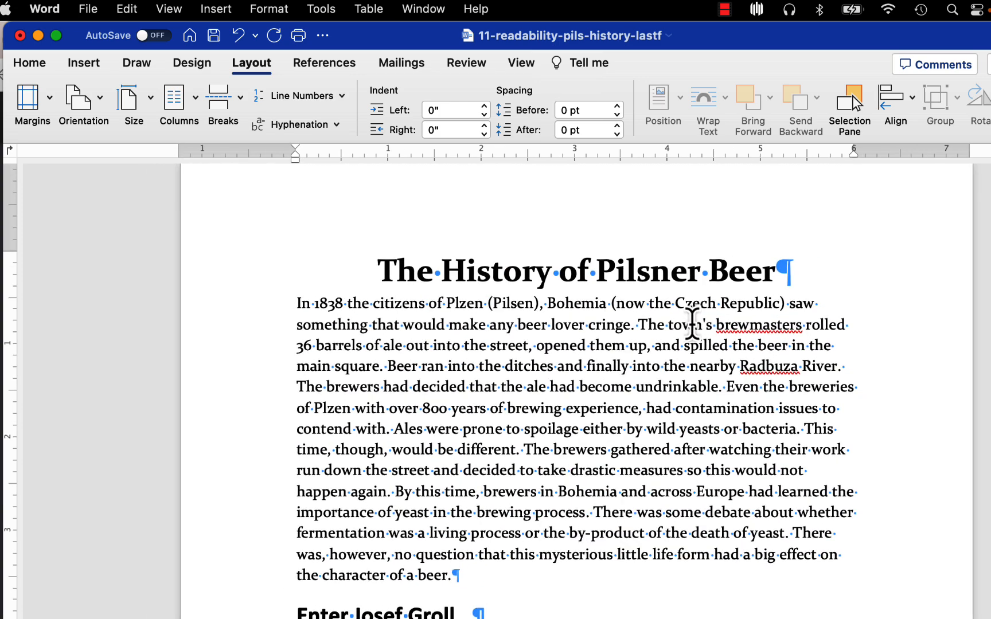
scroll(763, 354, down, 6)
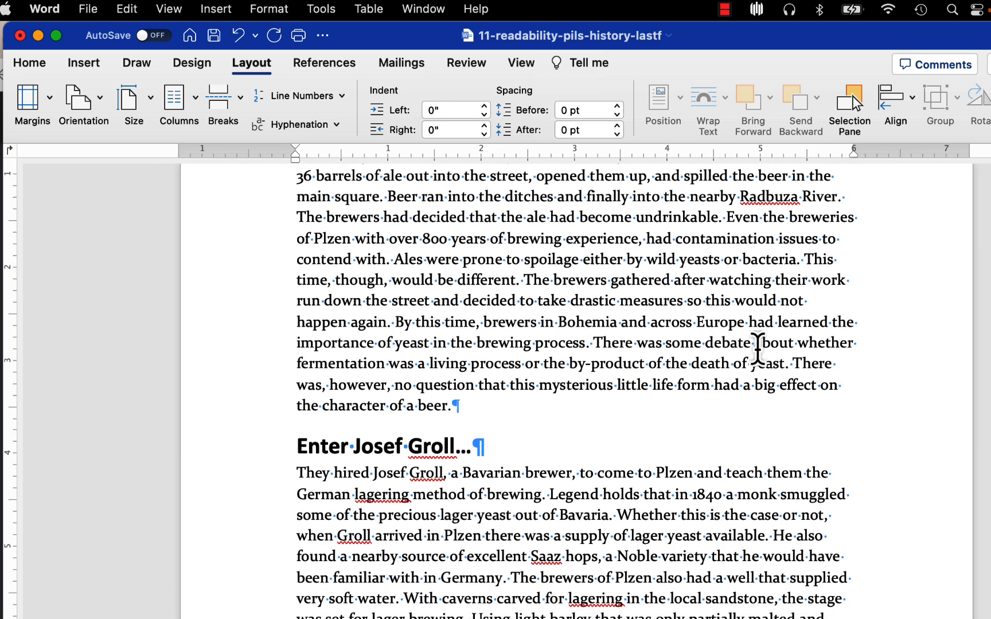
scroll(779, 447, down, 4)
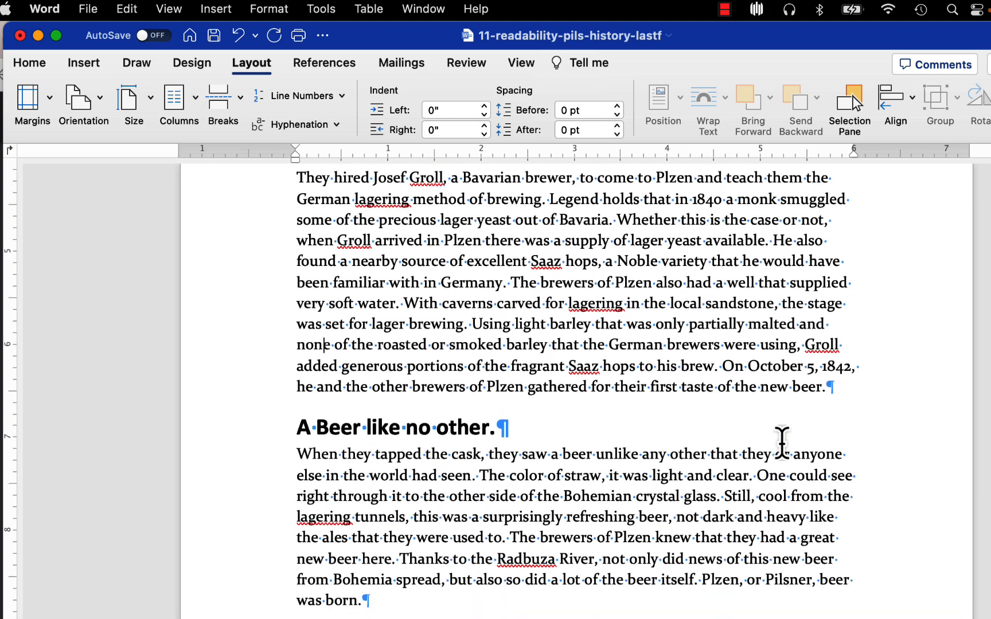
scroll(757, 523, up, 4)
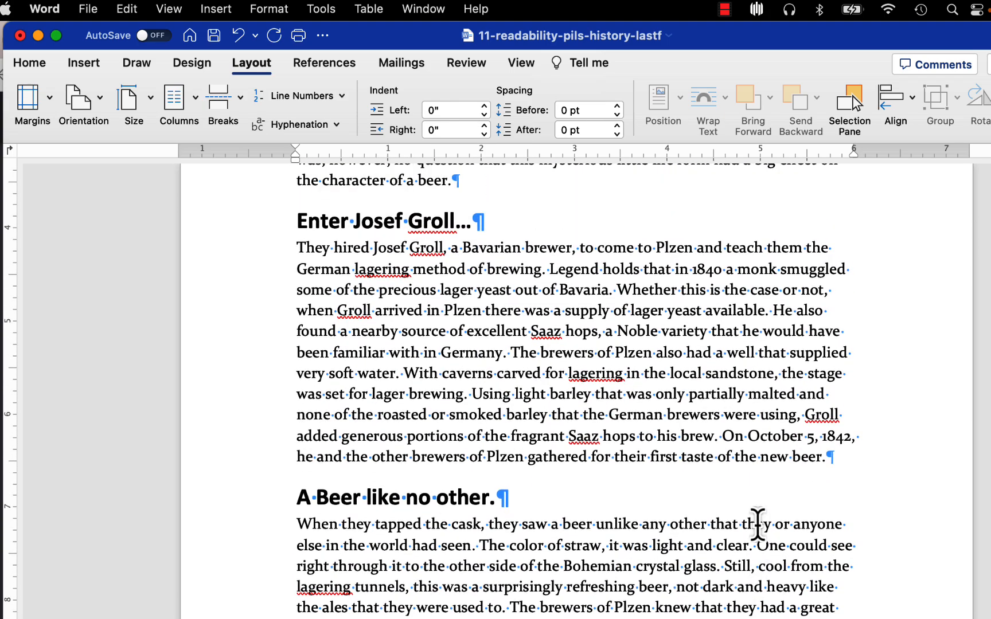
scroll(757, 524, up, 6)
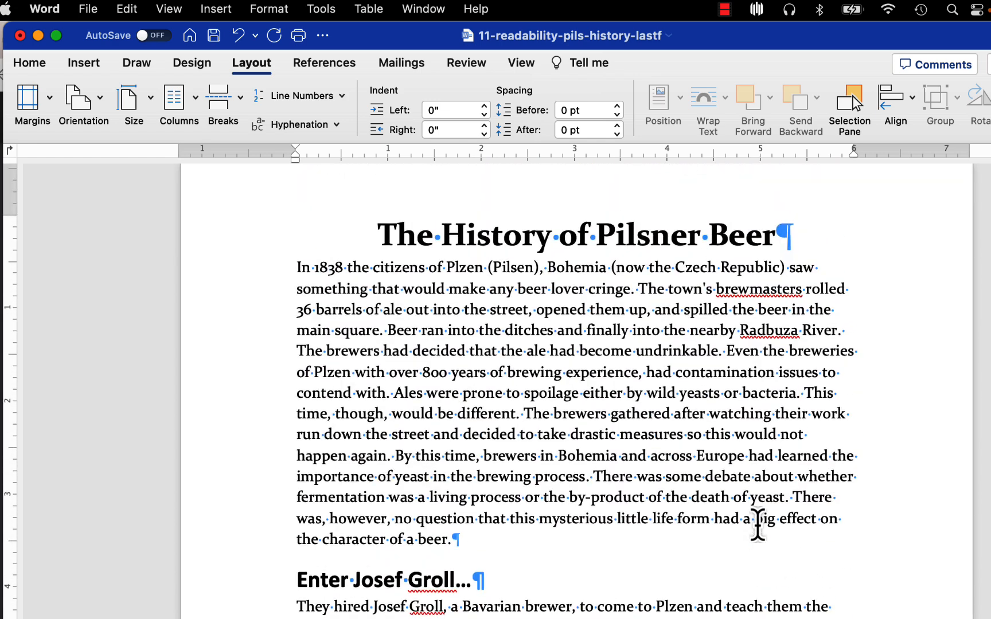
- Change the font color of the title "The History of Pilsner Beer" to Orange, Accent 2, Darker 25%
click(254, 294)
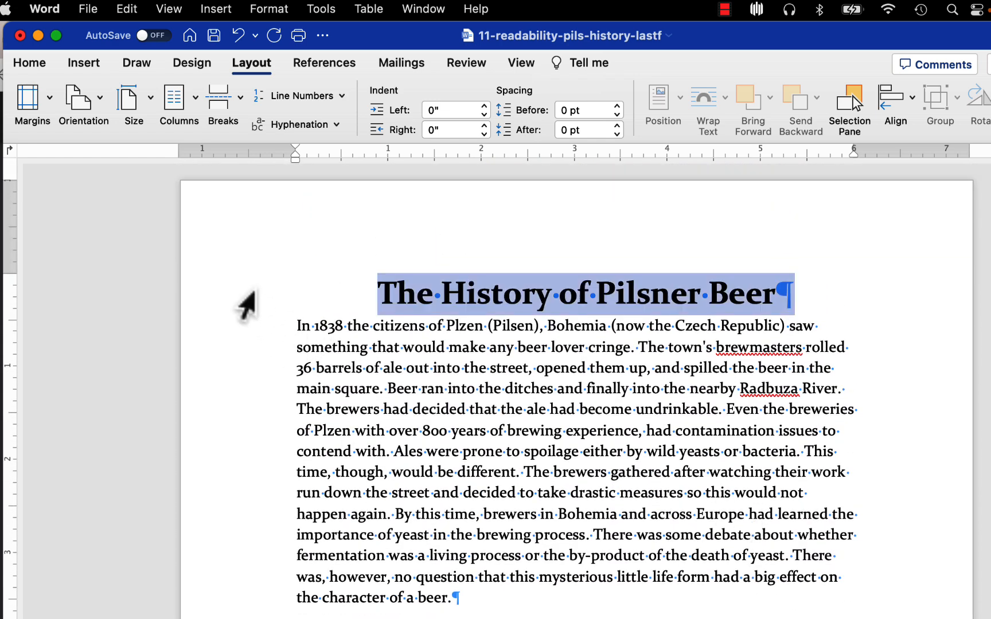
click(32, 63)
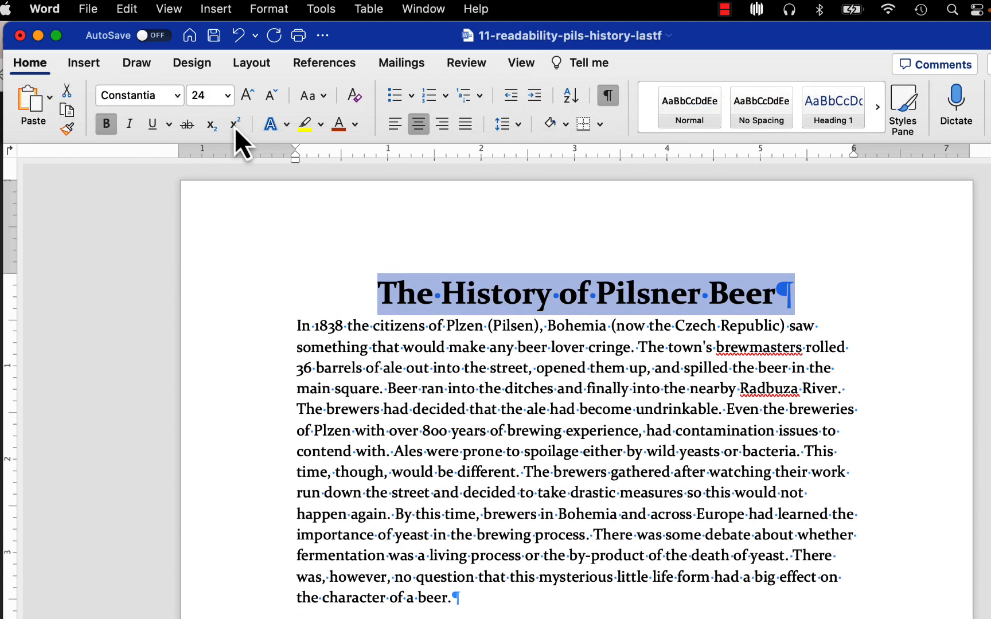
click(356, 125)
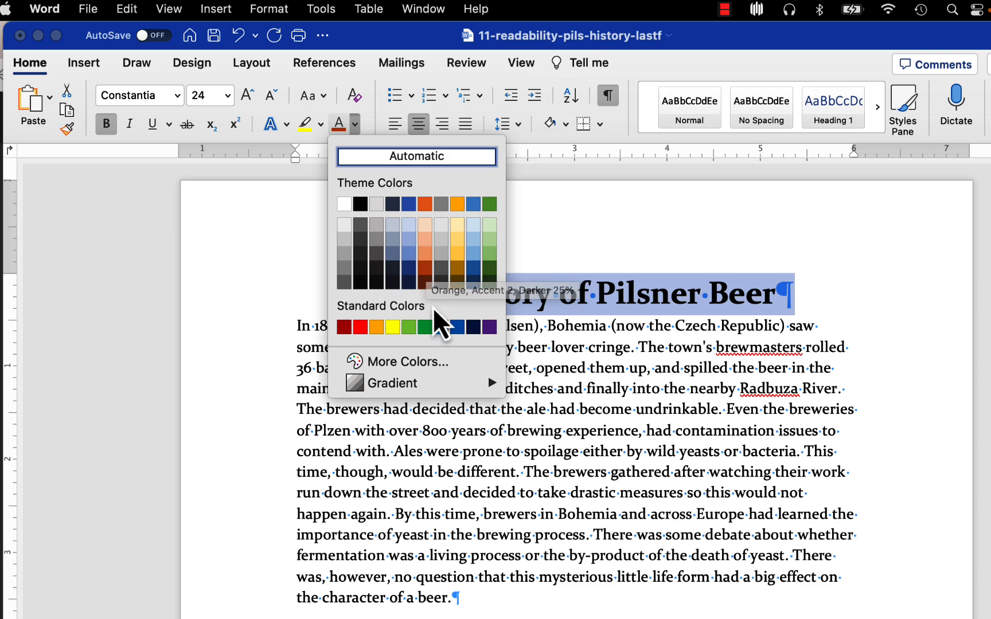
click(426, 271)
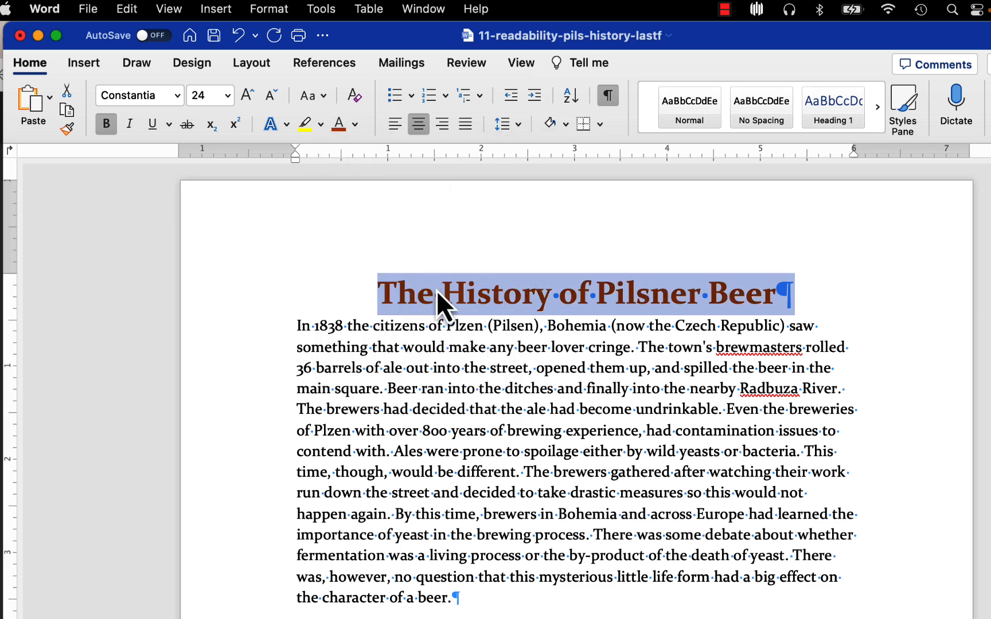
- Apply the title's dark orange font color to the subheadings "Enter Josef Groll..." and "A Beer like no other."
scroll(435, 289, down, 5)
click(226, 527)
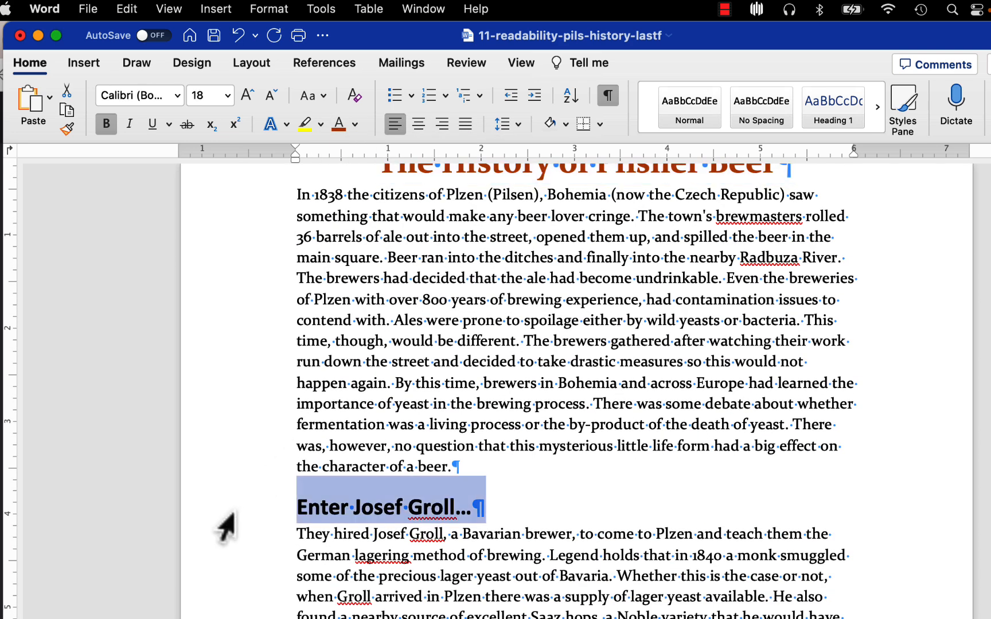
click(338, 125)
scroll(376, 192, down, 10)
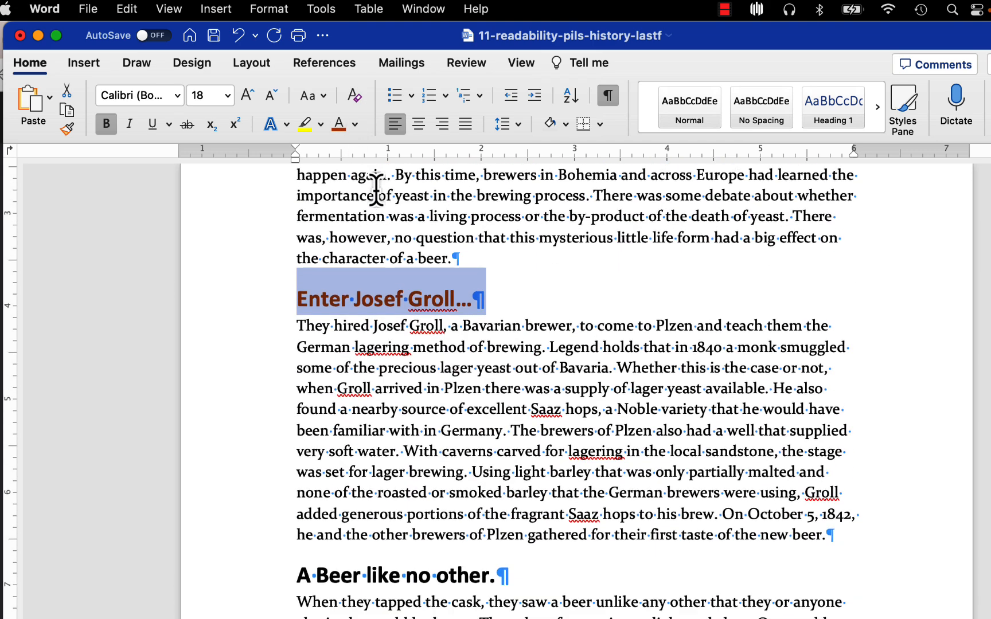
click(238, 492)
click(238, 465)
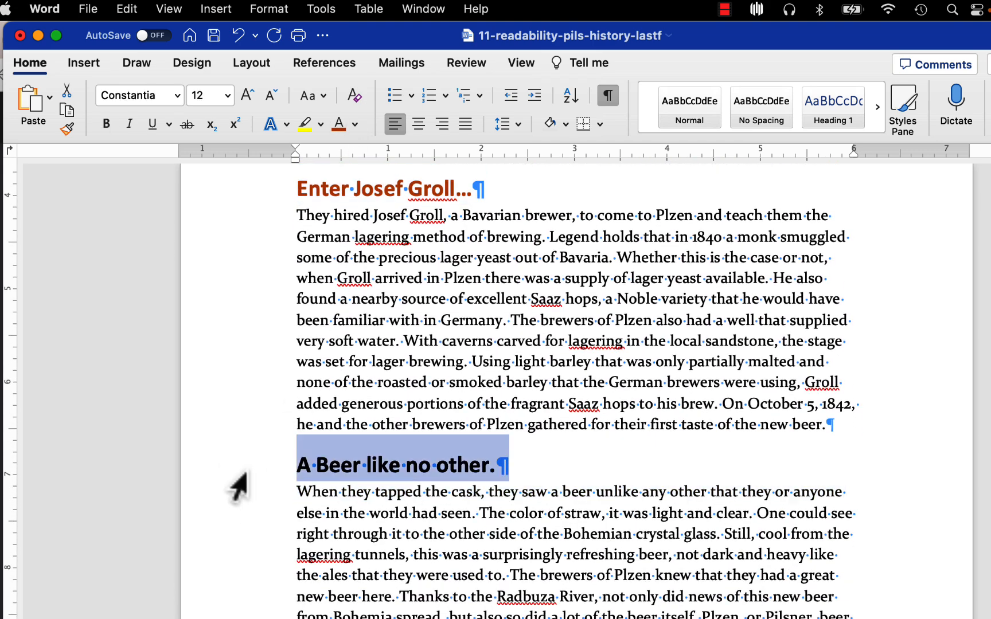
click(339, 125)
- Hide the paragraph marks and other formatting symbols, and look over the formatted text
scroll(516, 315, up, 10)
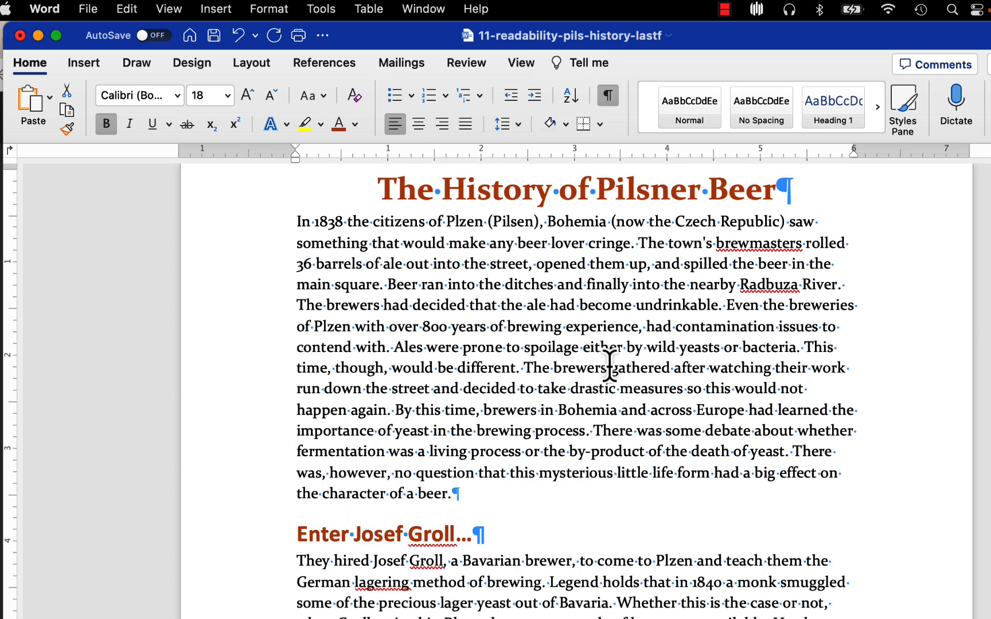
click(609, 95)
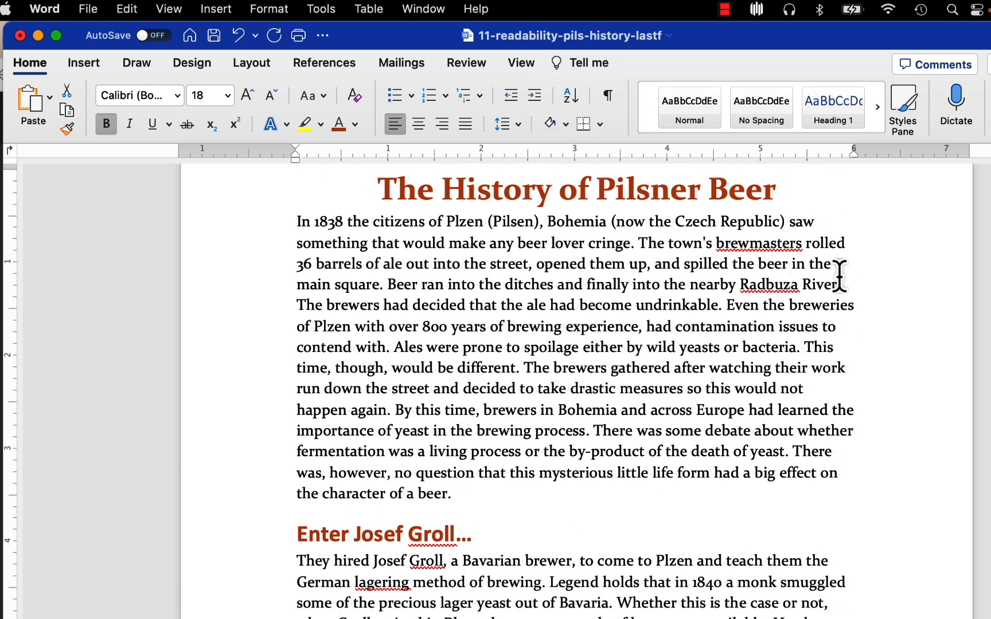
scroll(880, 288, down, 2)
scroll(705, 313, down, 10)
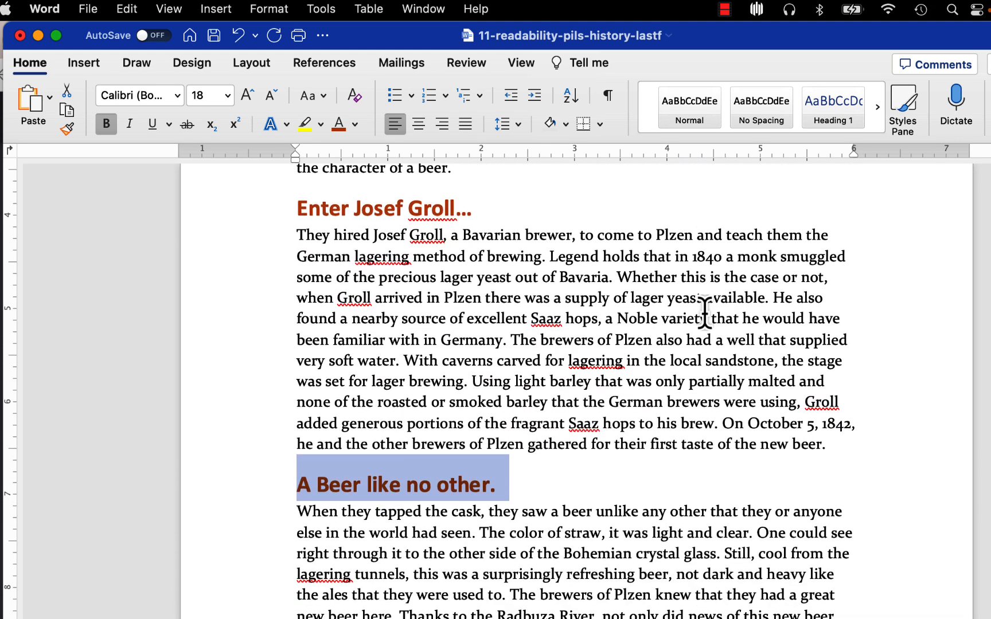
scroll(705, 313, down, 1)
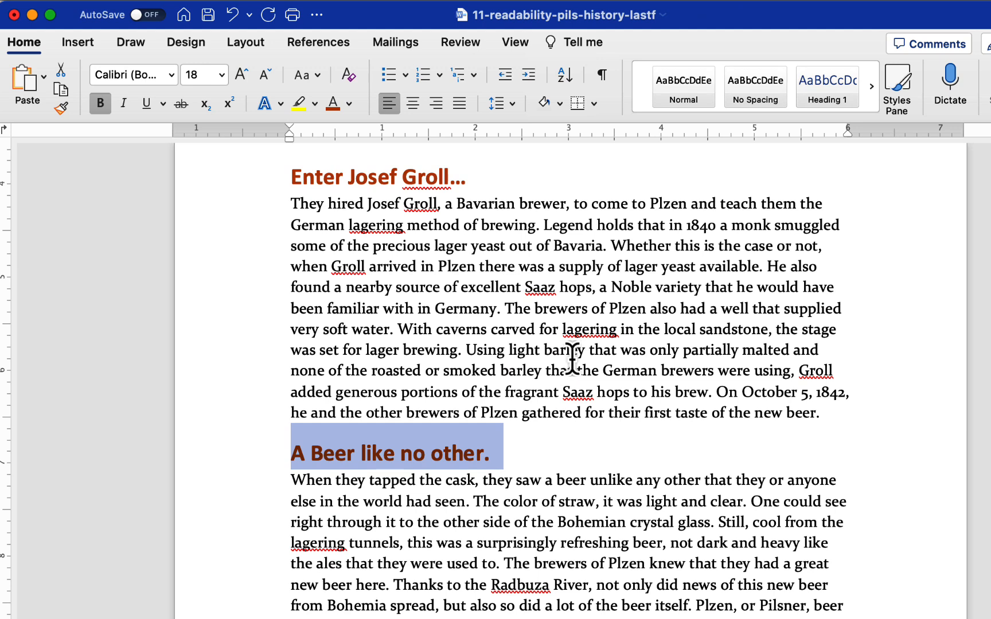
- Copy the "Source:" line with the web address on the second page and delete it from the body
scroll(588, 348, down, 5)
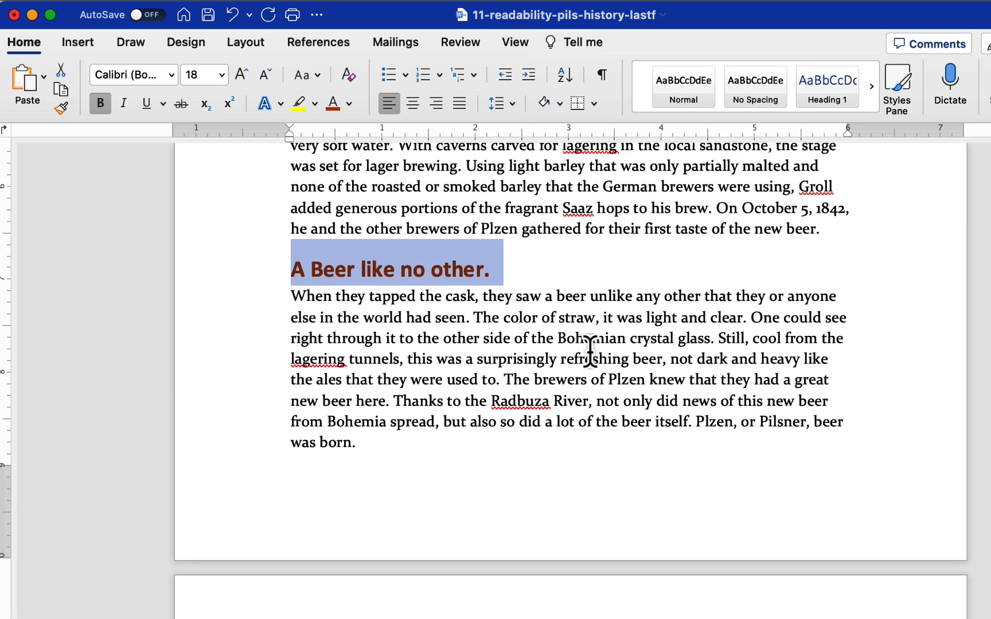
scroll(590, 350, down, 5)
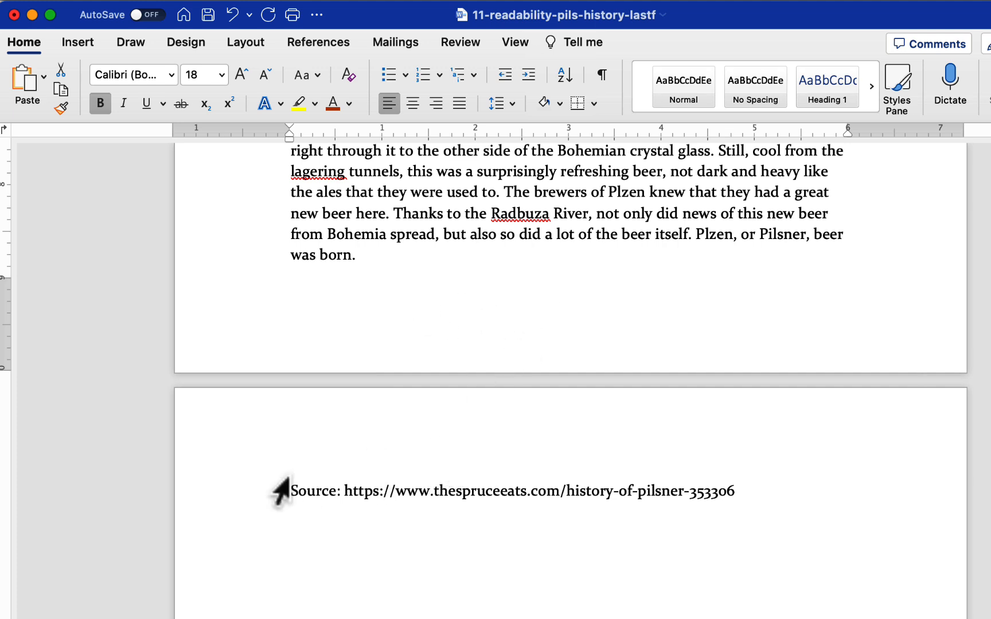
click(239, 495)
key(super+c)
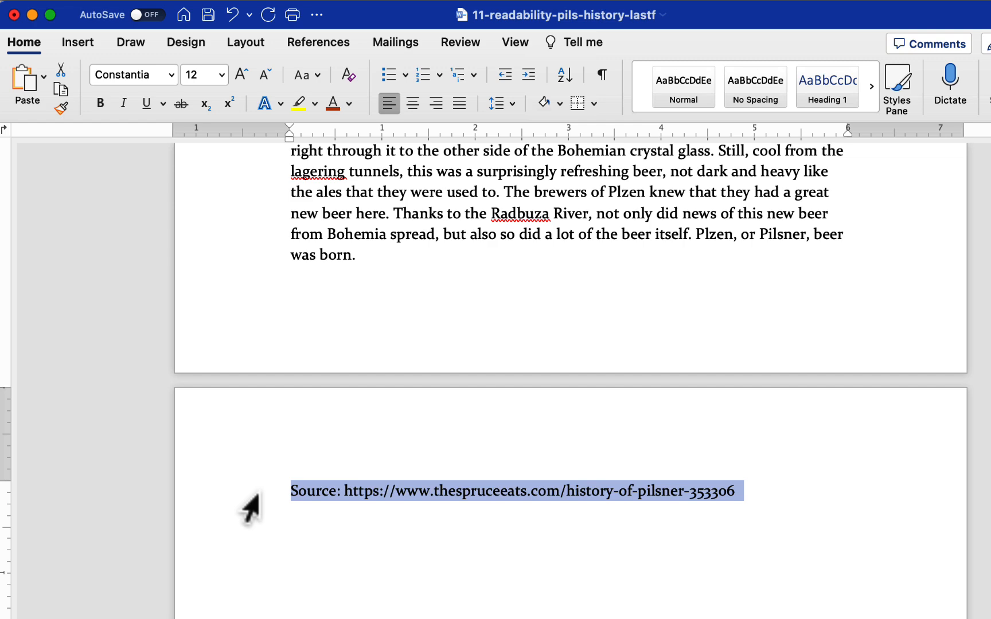
key(BackSpace)
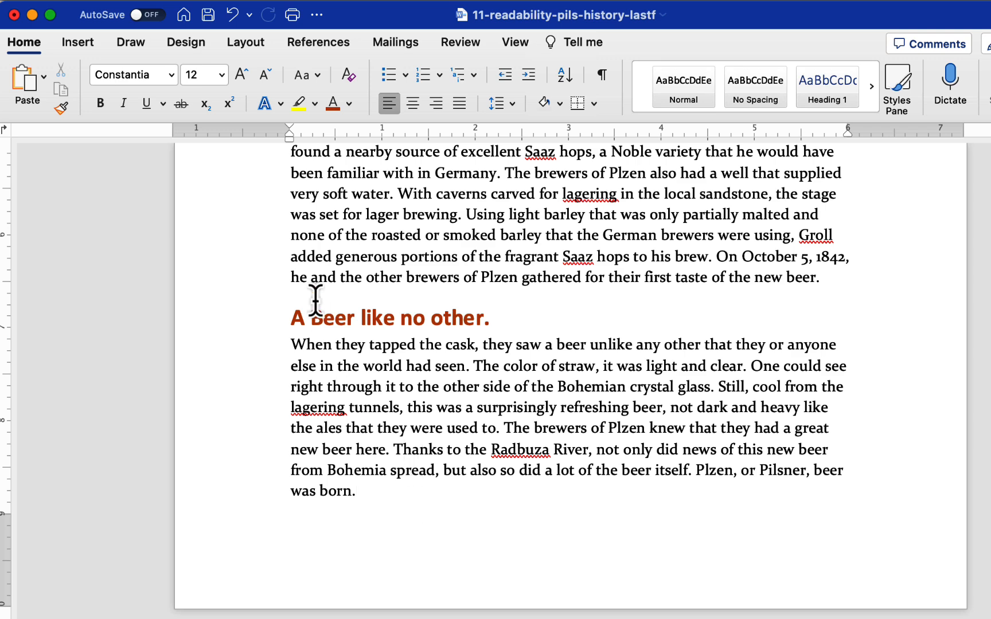
- Insert a Blank footer, replace its placeholder with the copied source line, and place the cursor before "Source:"
click(84, 41)
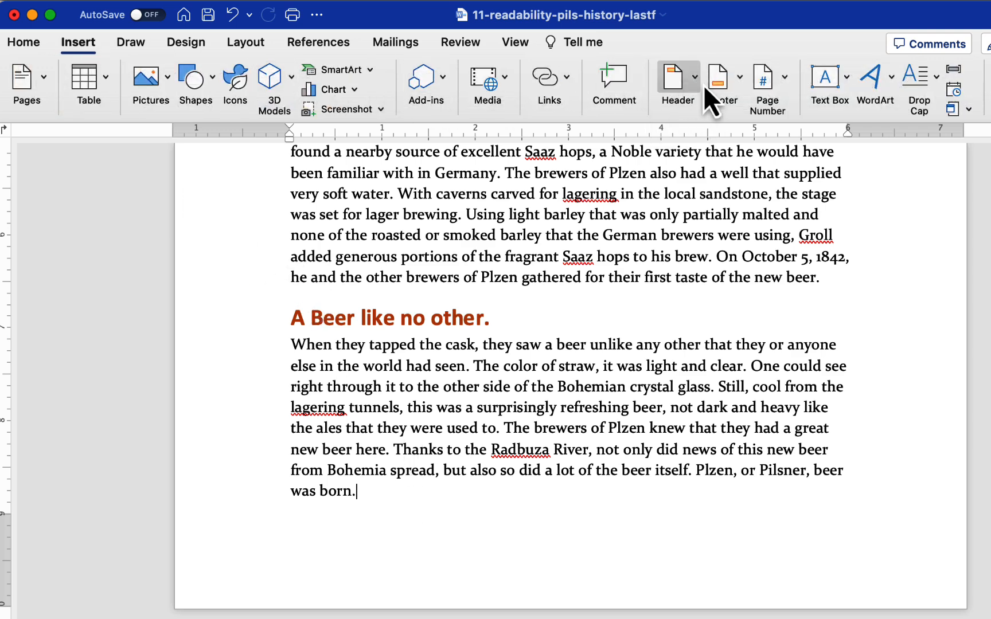
click(734, 80)
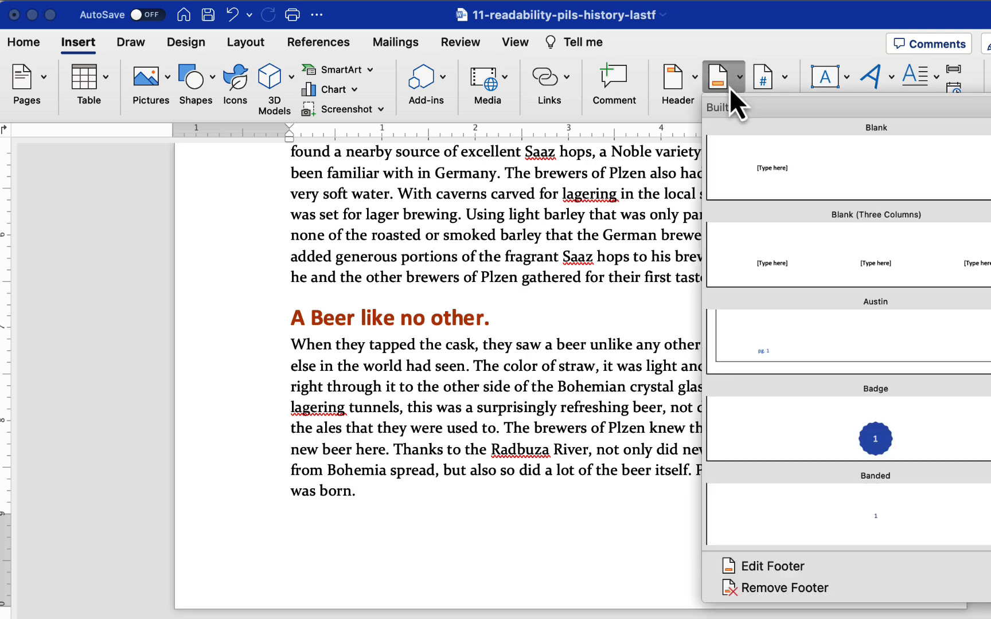
click(785, 164)
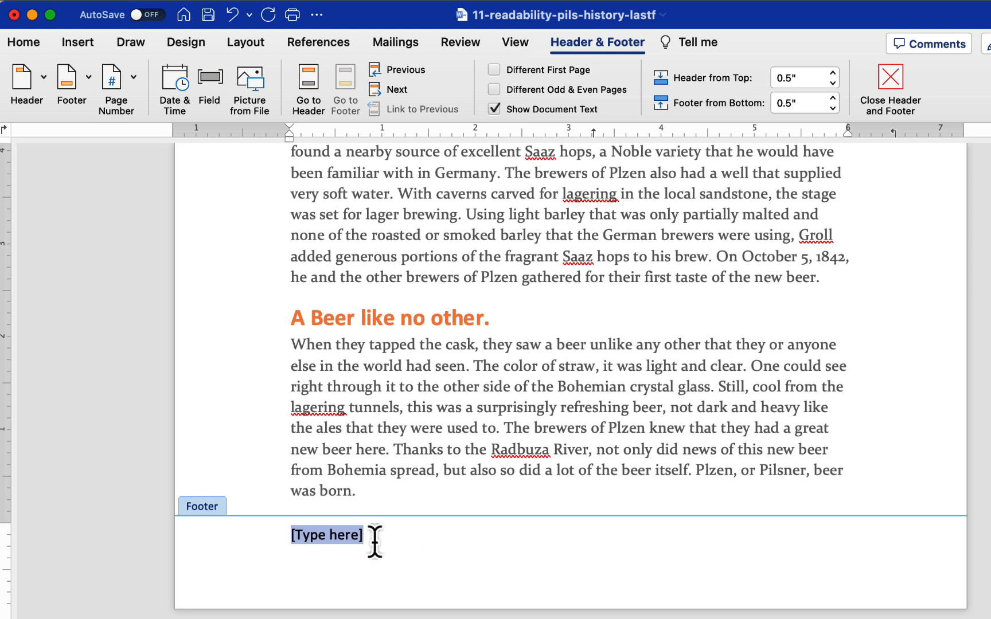
key(super+v)
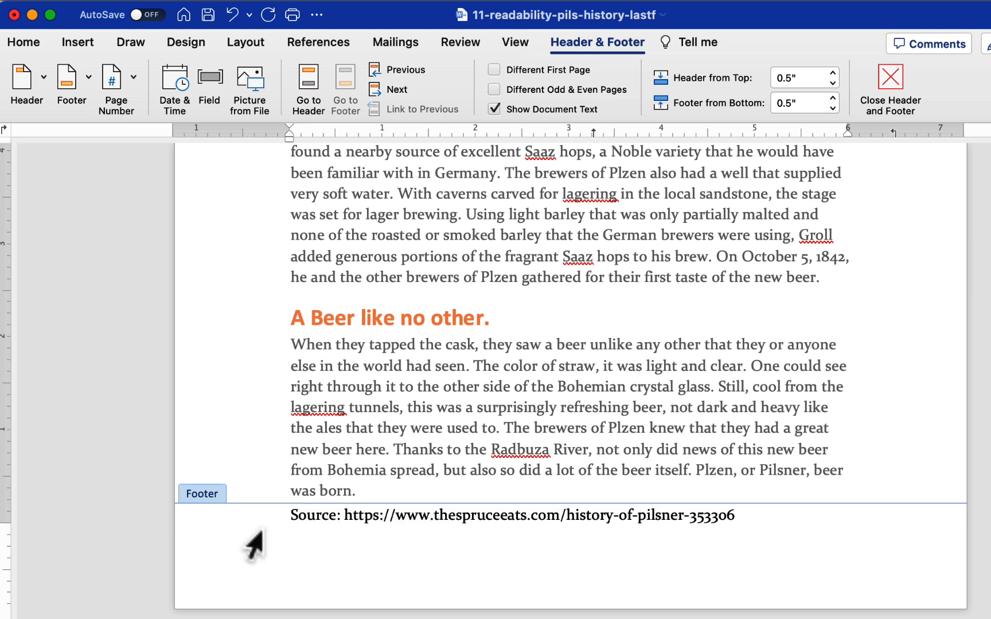
click(288, 515)
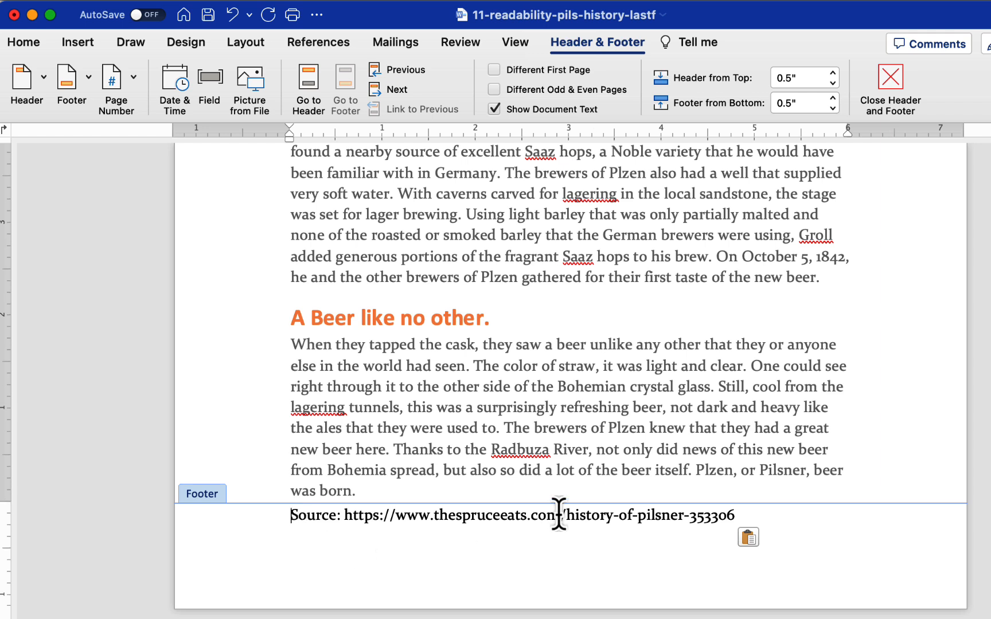
- Format the source line in the footer as Calibri (Body), size 10
click(260, 526)
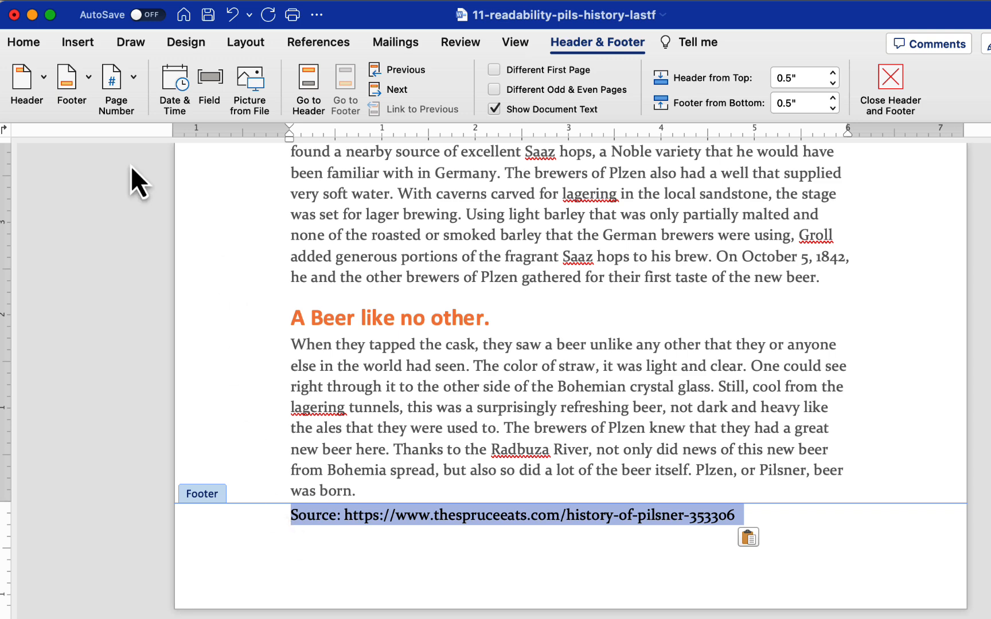
click(31, 44)
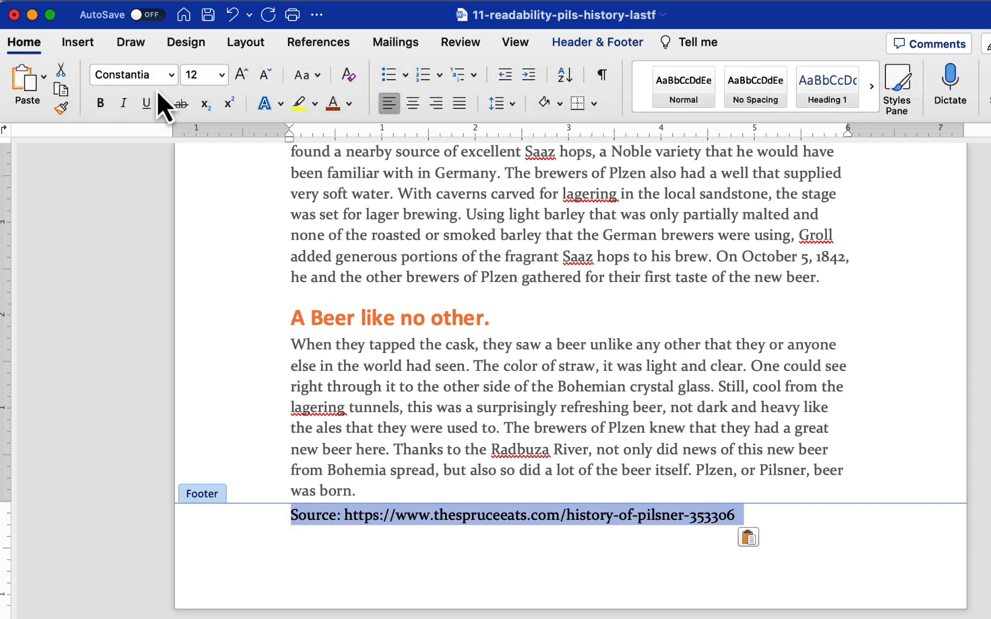
click(171, 76)
click(189, 179)
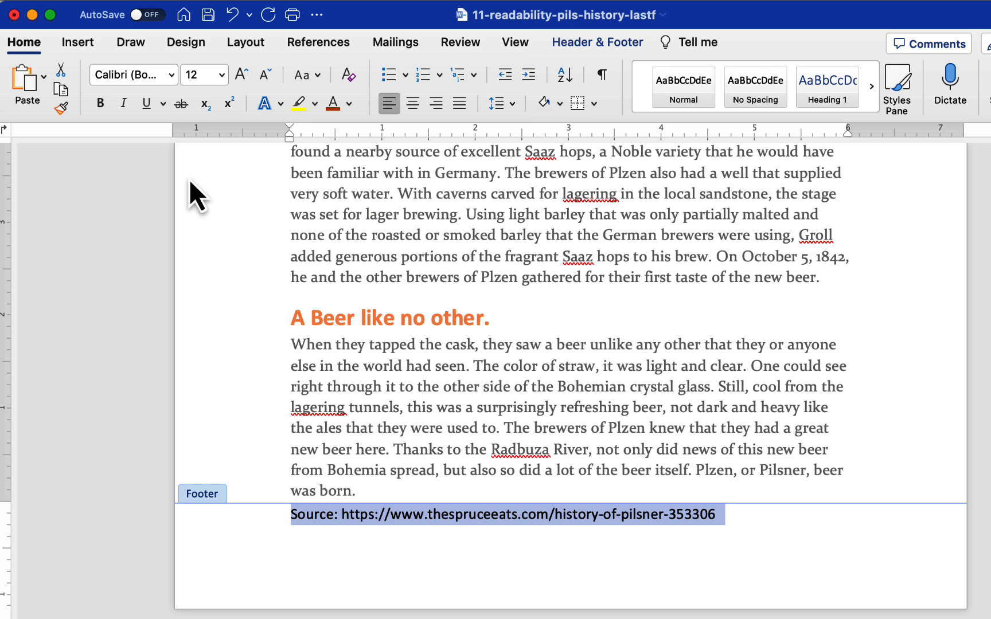
click(220, 77)
click(210, 218)
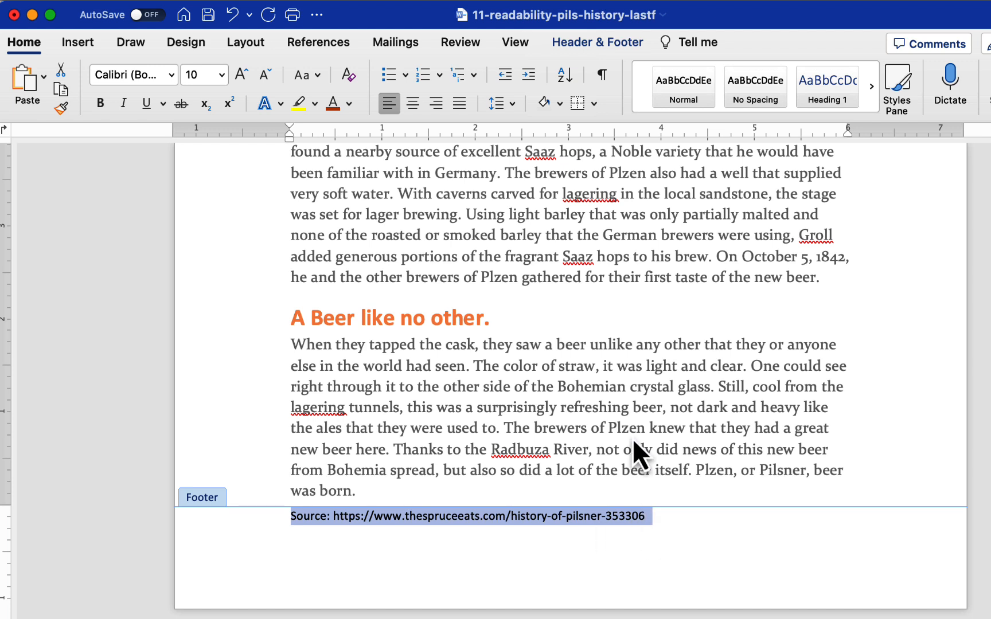
- Show the formatting marks and delete the empty paragraphs below the source line in the footer
key(super+z)
click(604, 73)
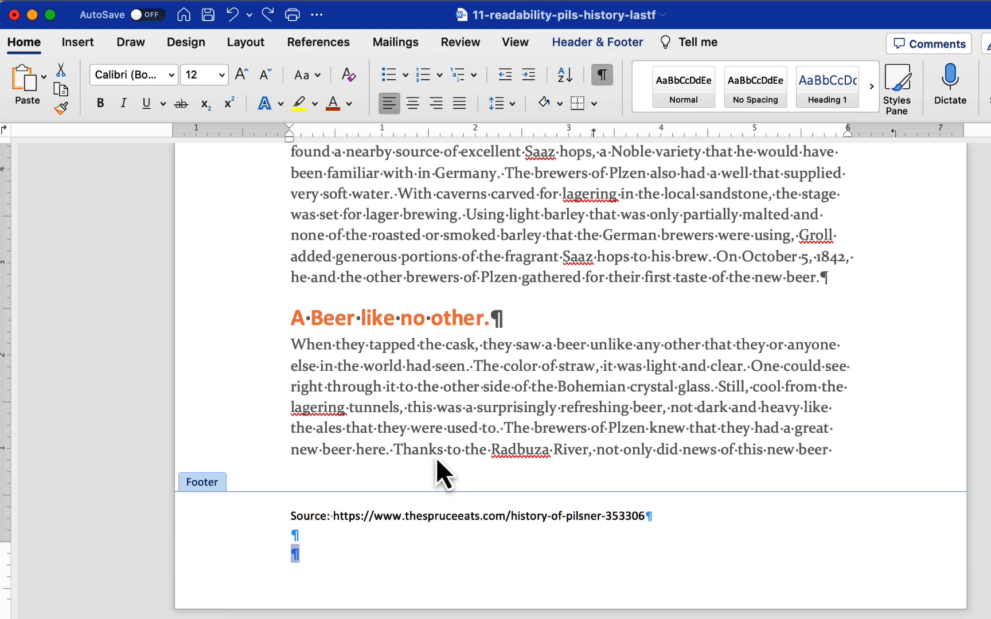
scroll(479, 528, down, 5)
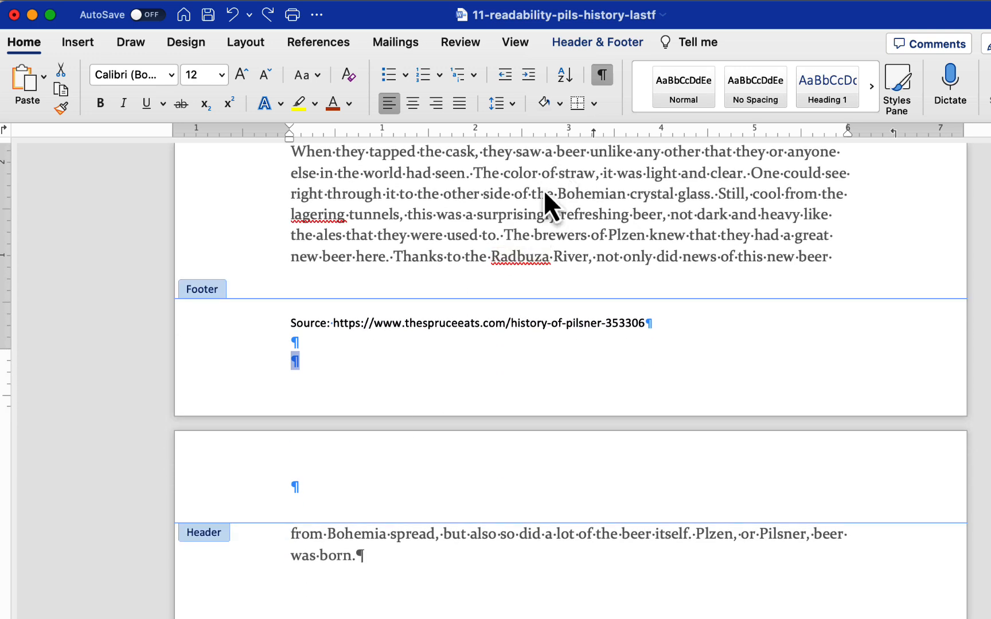
drag(288, 341, 338, 387)
key(BackSpace)
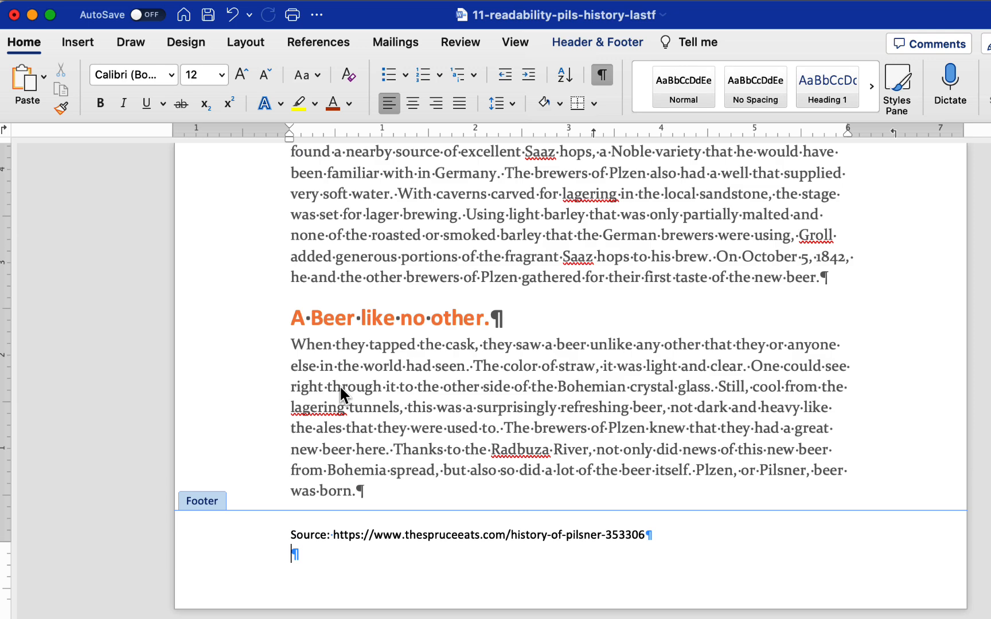
key(BackSpace)
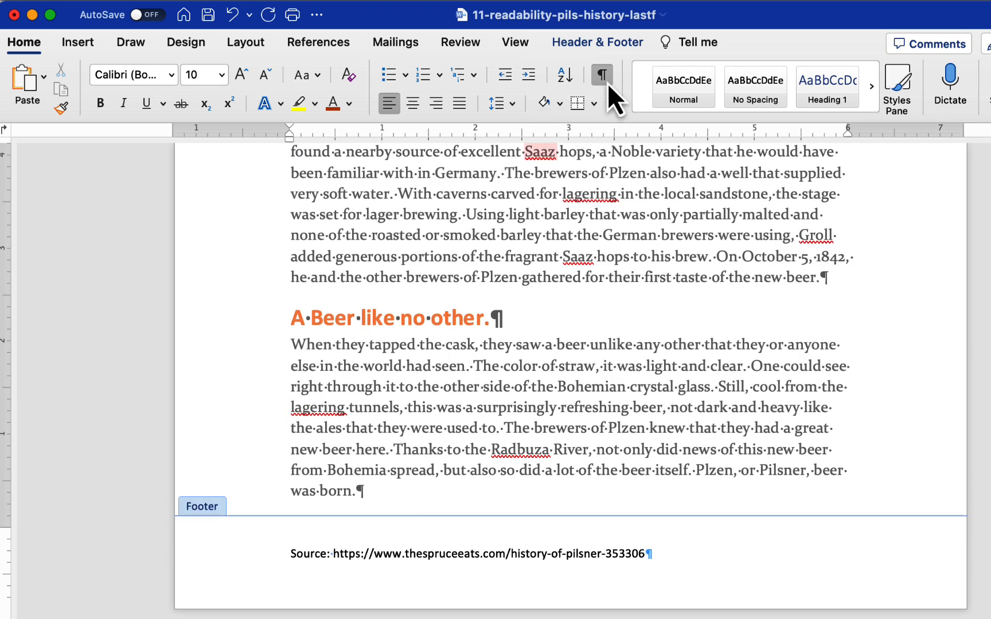
- Set the spacing before the footer's source paragraph to 0 pt
click(513, 104)
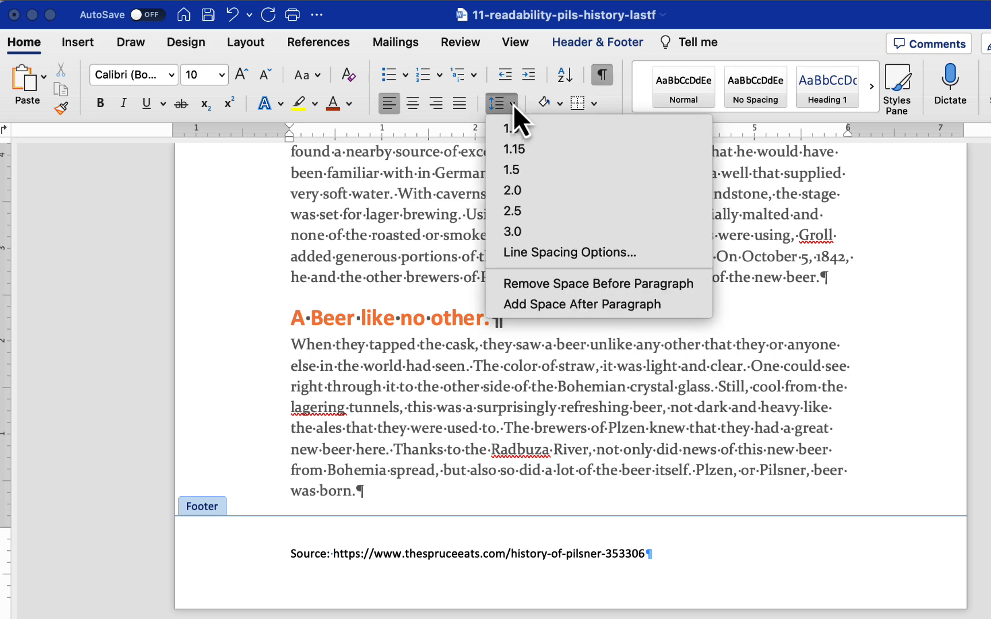
click(530, 258)
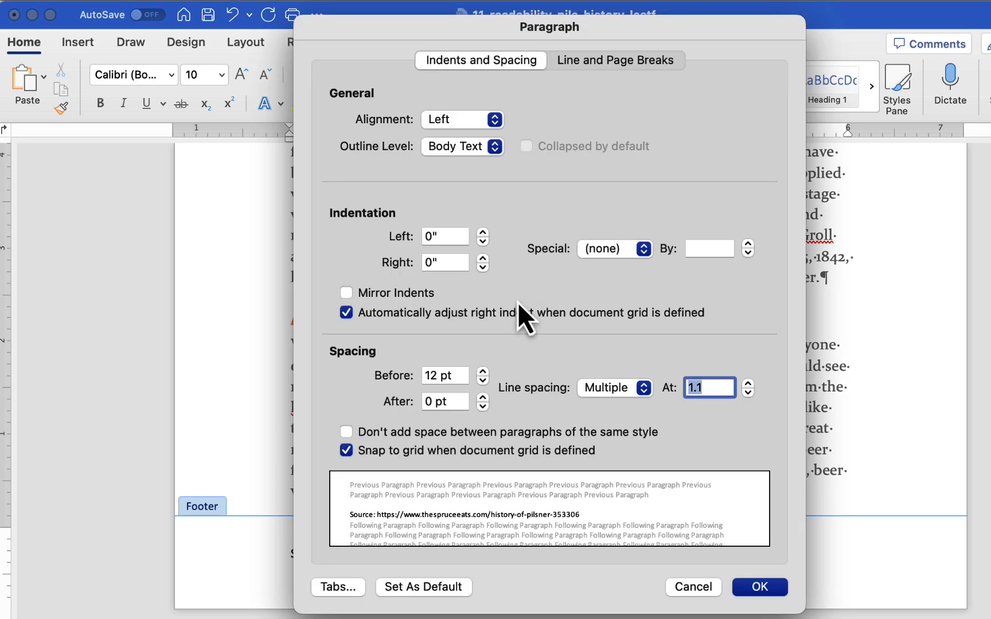
click(483, 380)
click(483, 381)
click(757, 587)
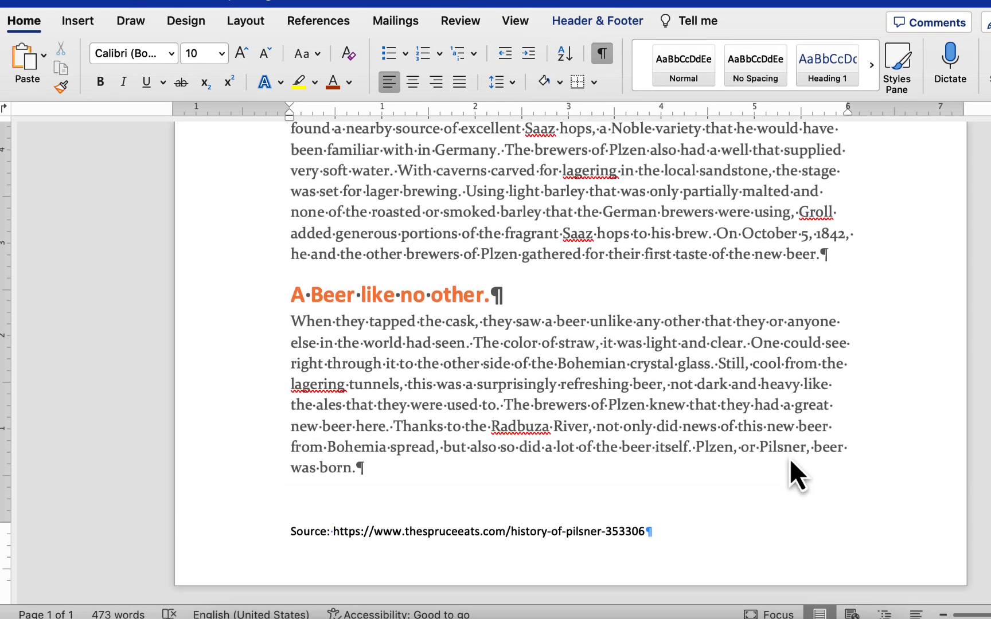
- Check the paragraph spacing settings of the footer's source line, and return to the body text at the start of the document
click(356, 545)
double_click(444, 533)
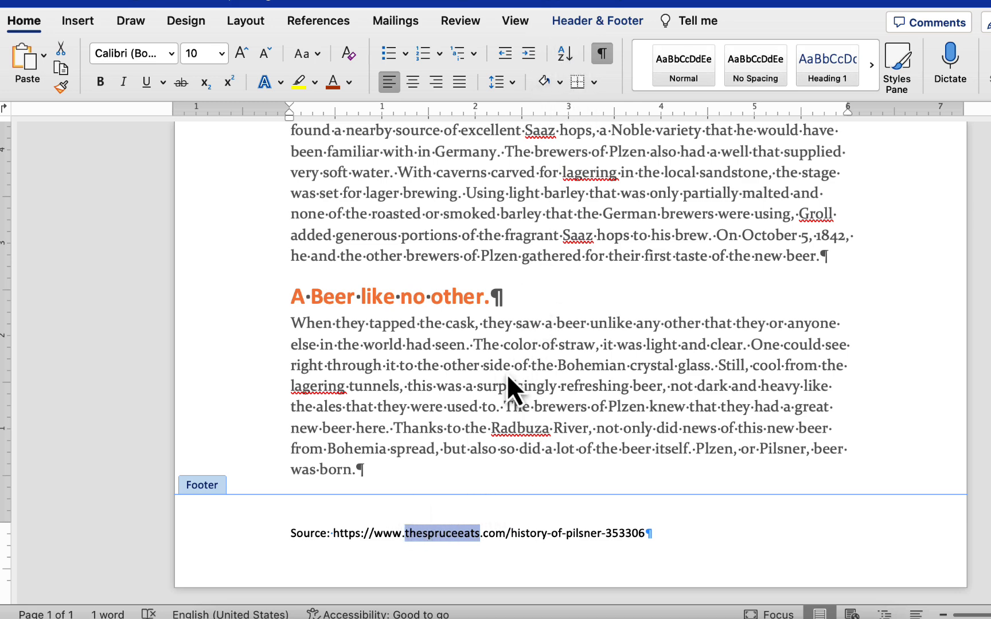
click(514, 78)
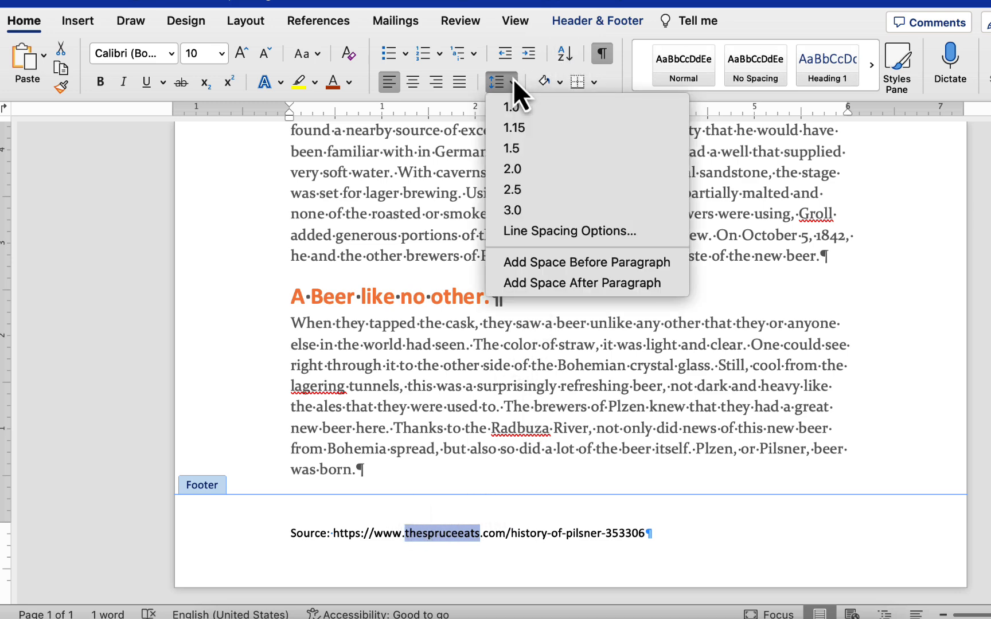
click(557, 232)
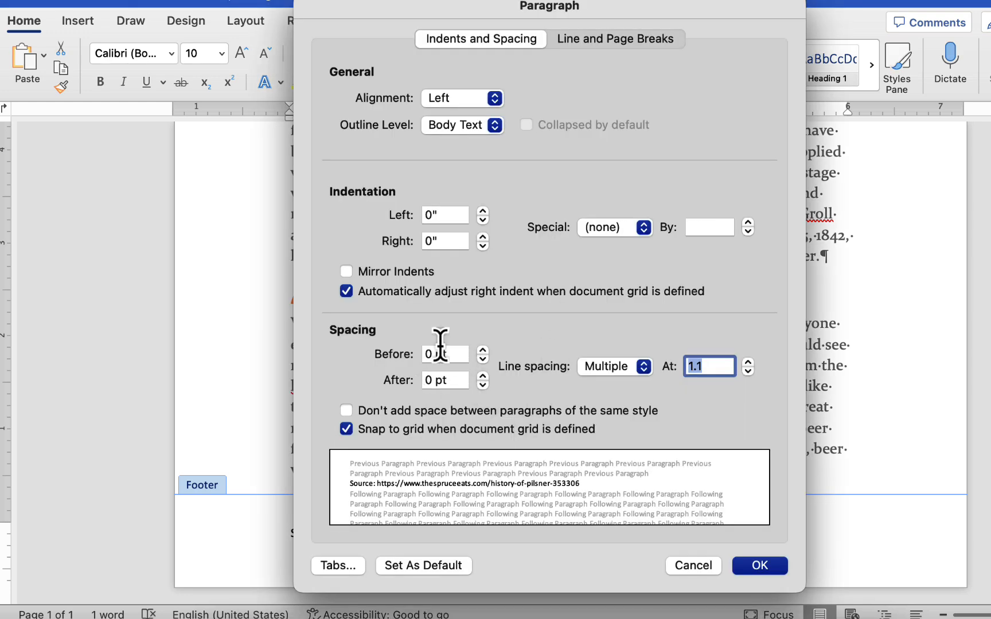
click(763, 570)
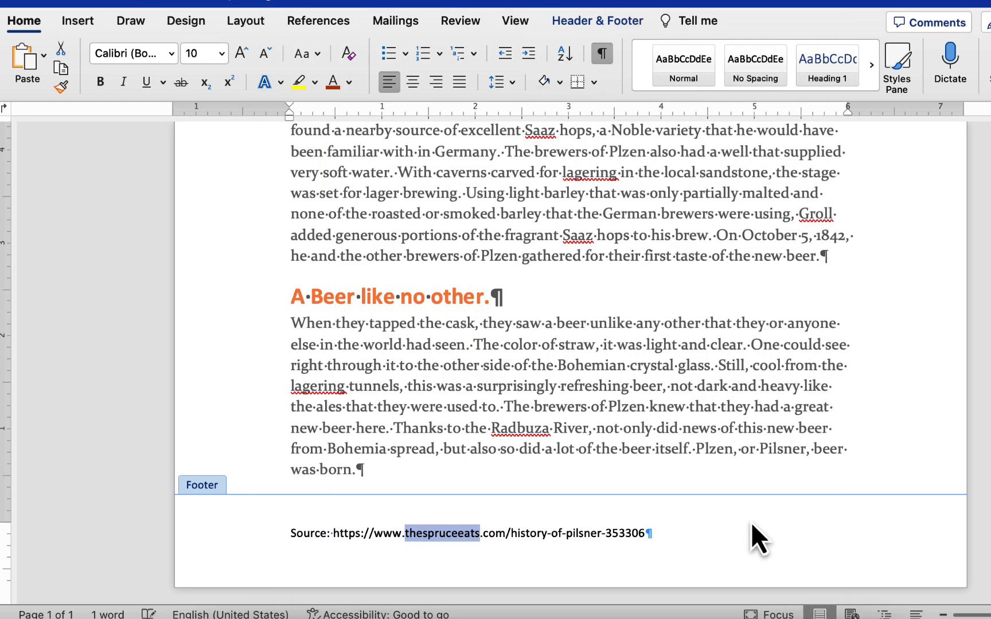
double_click(776, 365)
scroll(866, 298, up, 15)
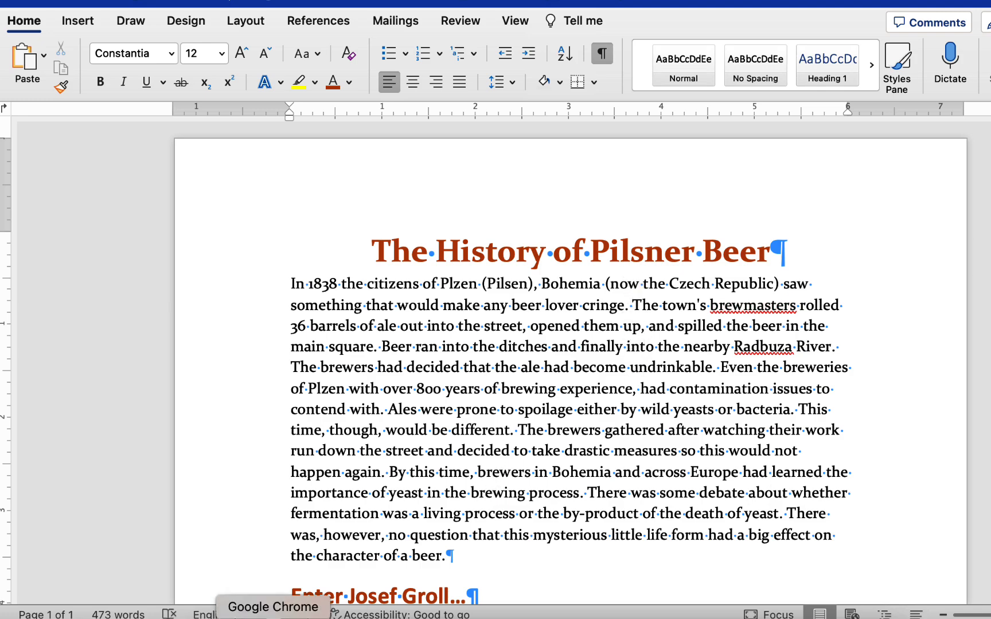
- Switch to Google Chrome and search Google Images for "pilsner" in a new tab
click(274, 617)
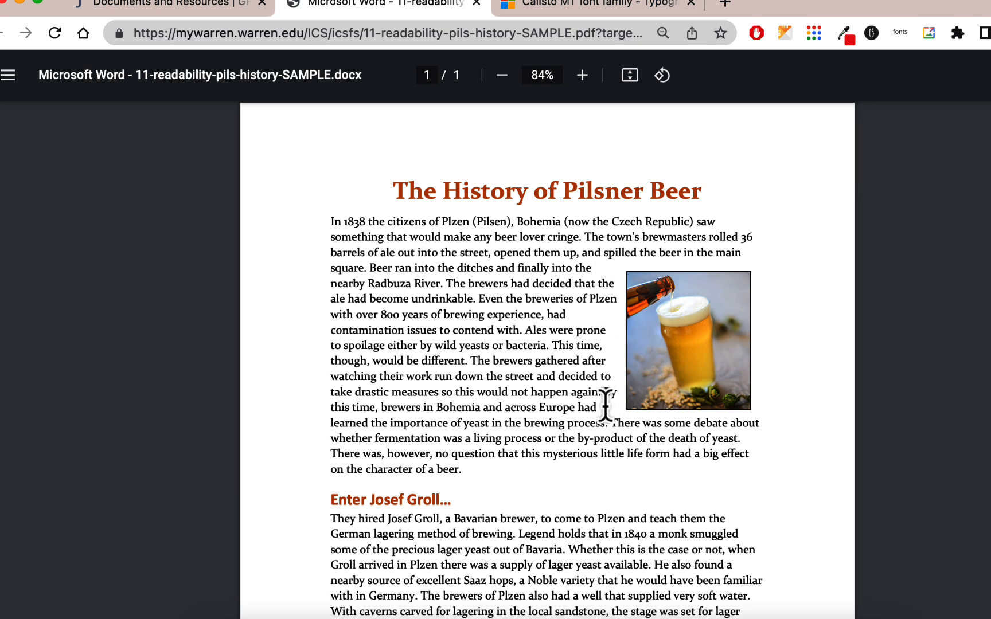
click(723, 3)
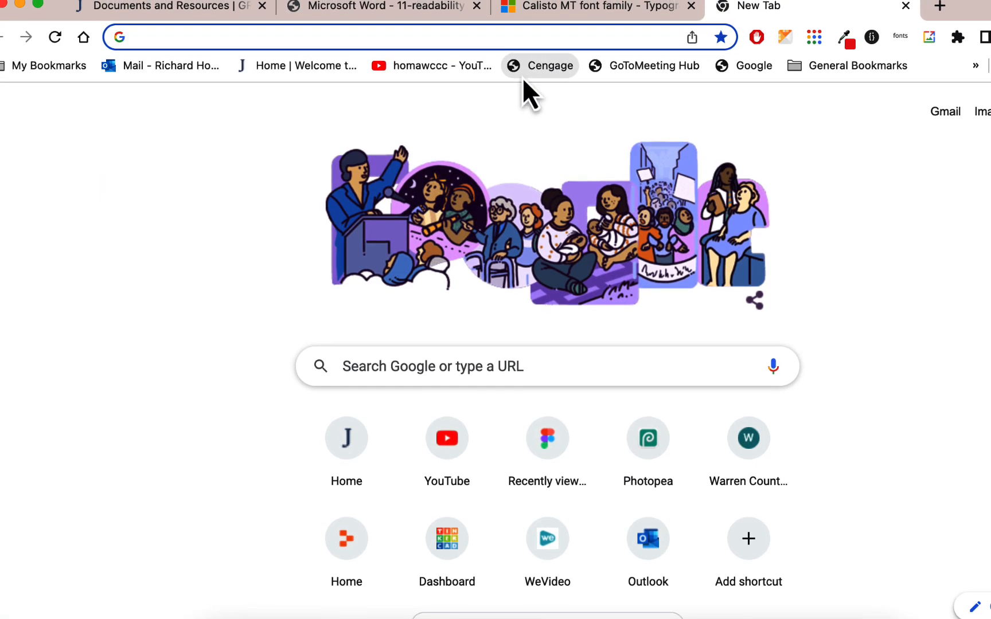
text(pilsn)
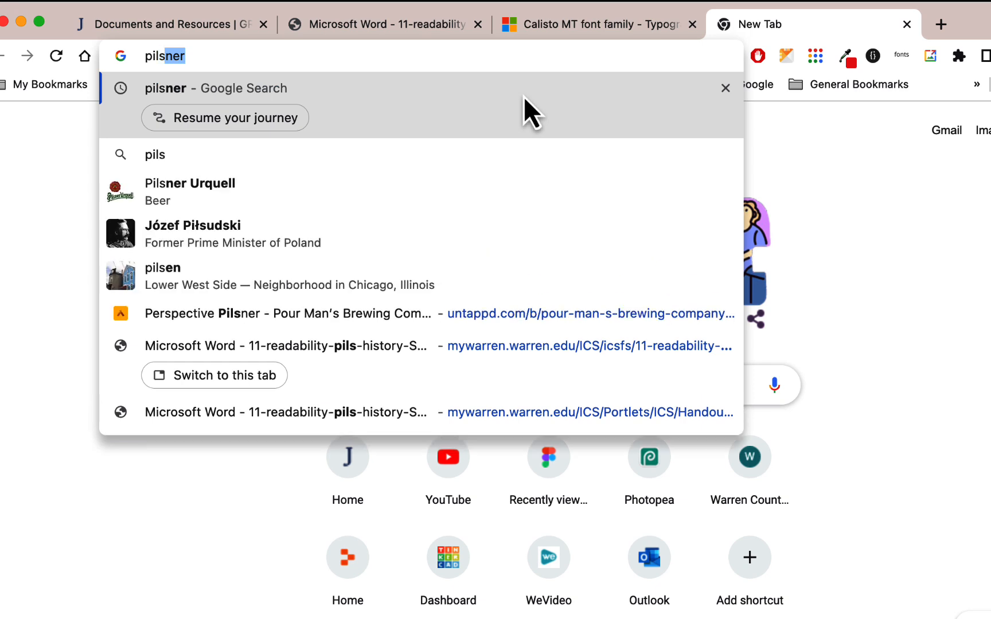
text(er)
key(Return)
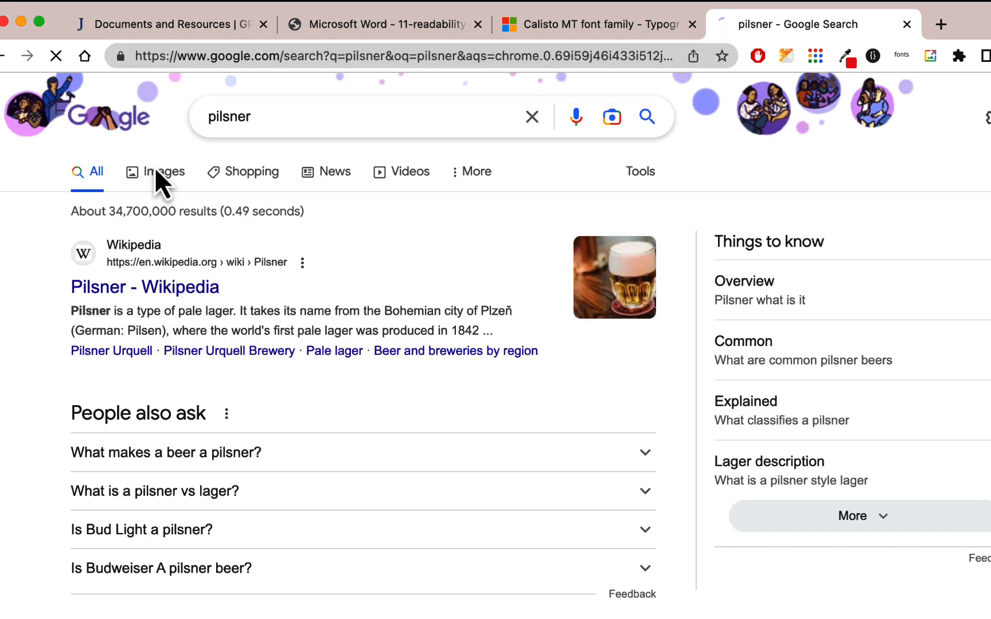
click(161, 175)
- Browse the pilsner images and copy the Atlas Brew Works picture of a full beer glass
scroll(557, 350, down, 15)
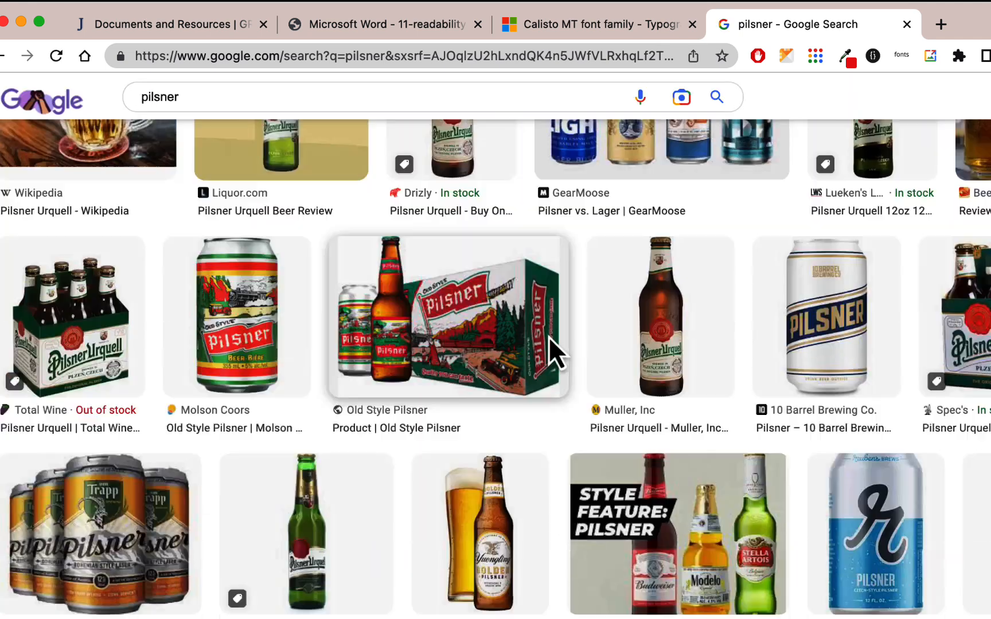
scroll(405, 195, down, 3)
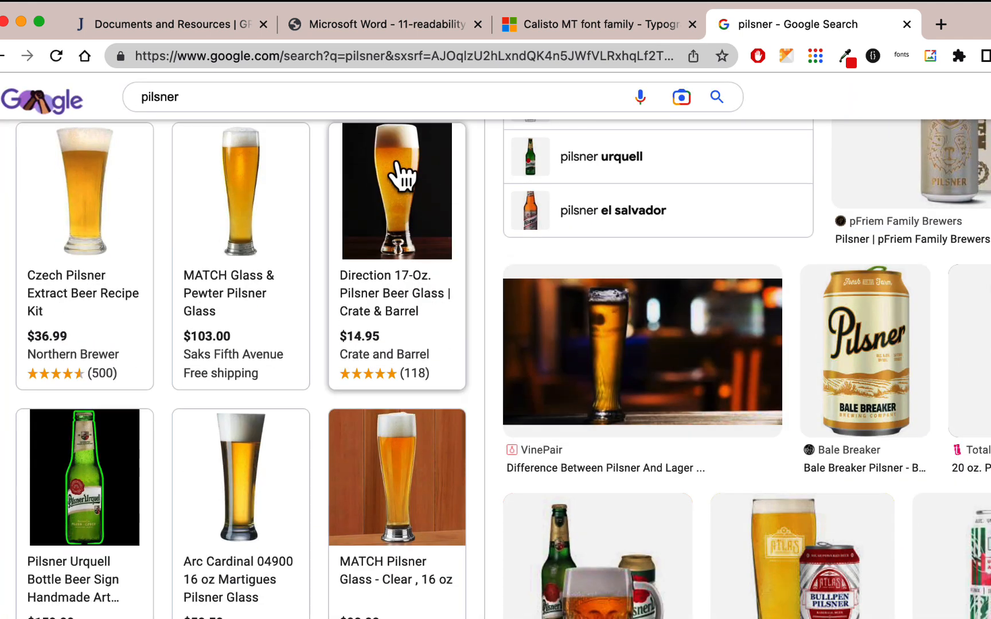
scroll(499, 290, down, 5)
scroll(496, 284, down, 20)
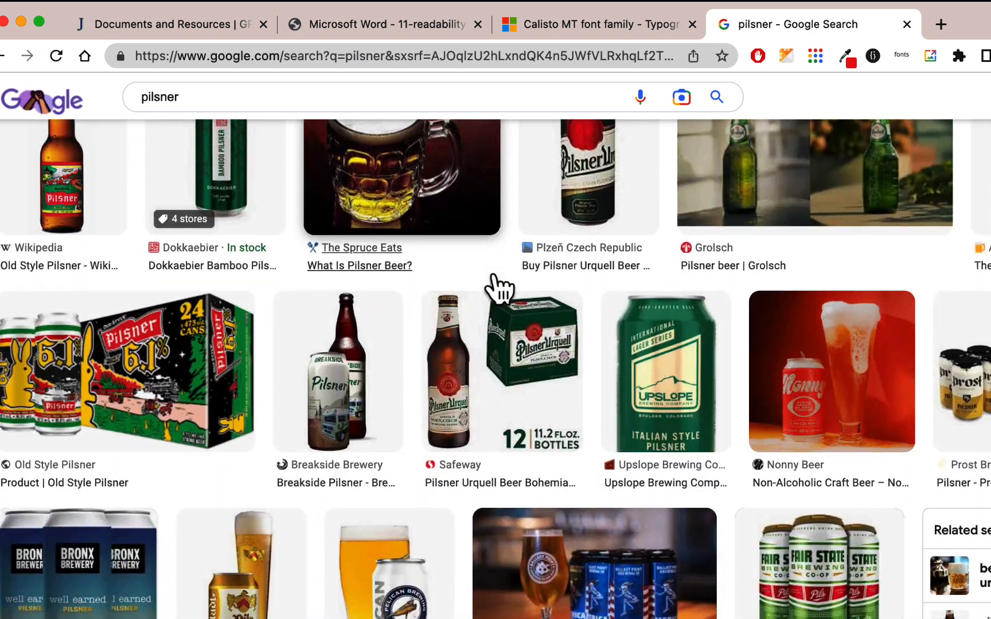
scroll(499, 289, down, 3)
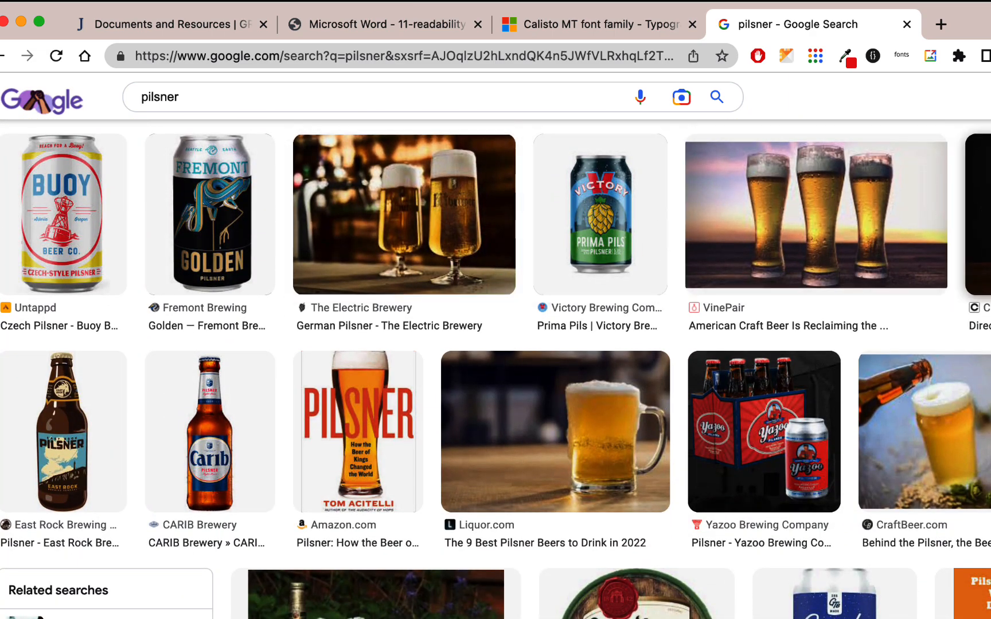
scroll(631, 250, down, 4)
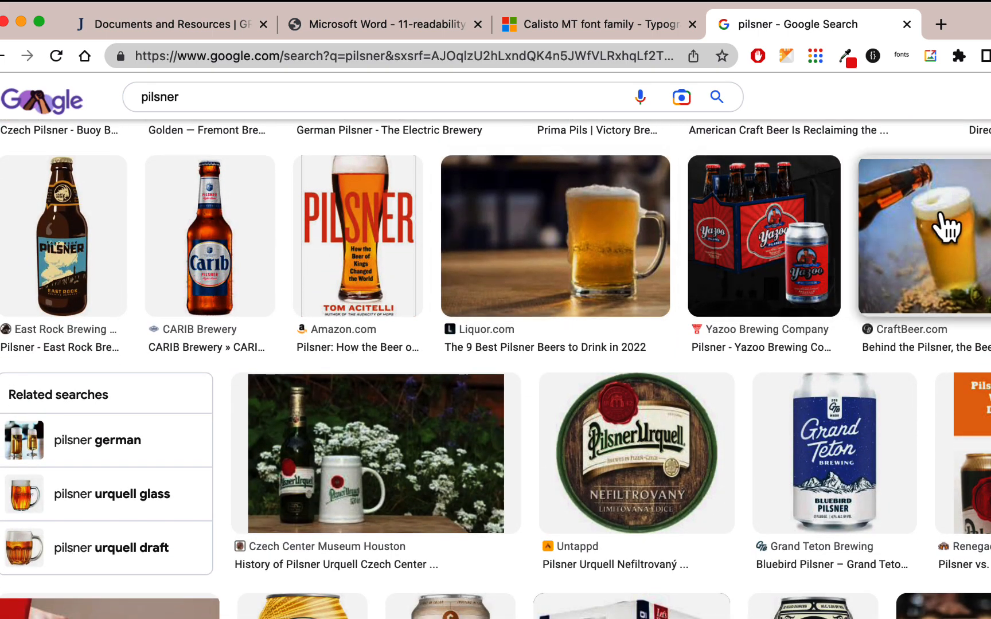
scroll(903, 232, down, 12)
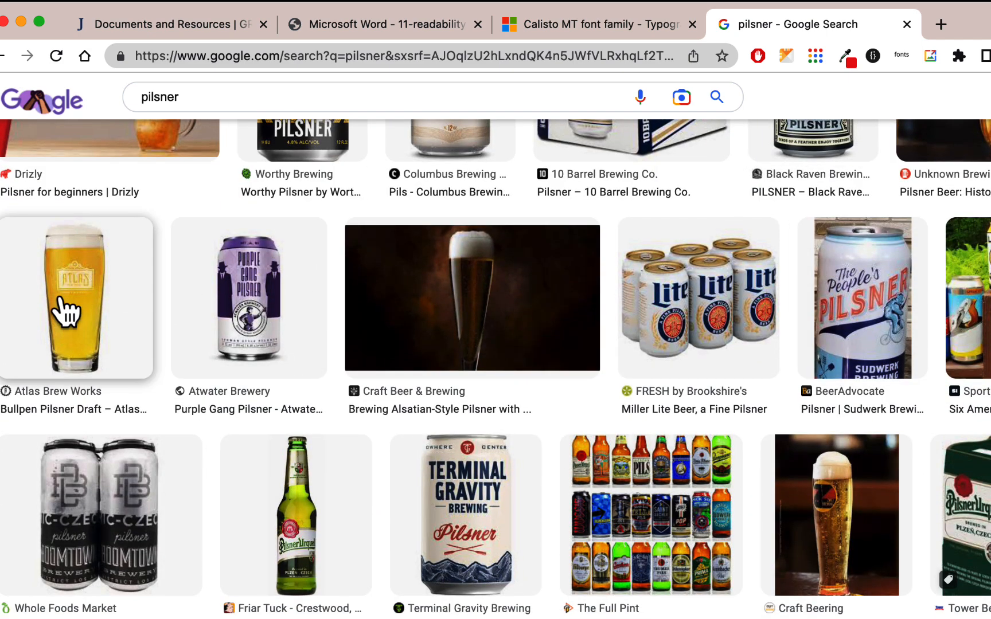
click(66, 313)
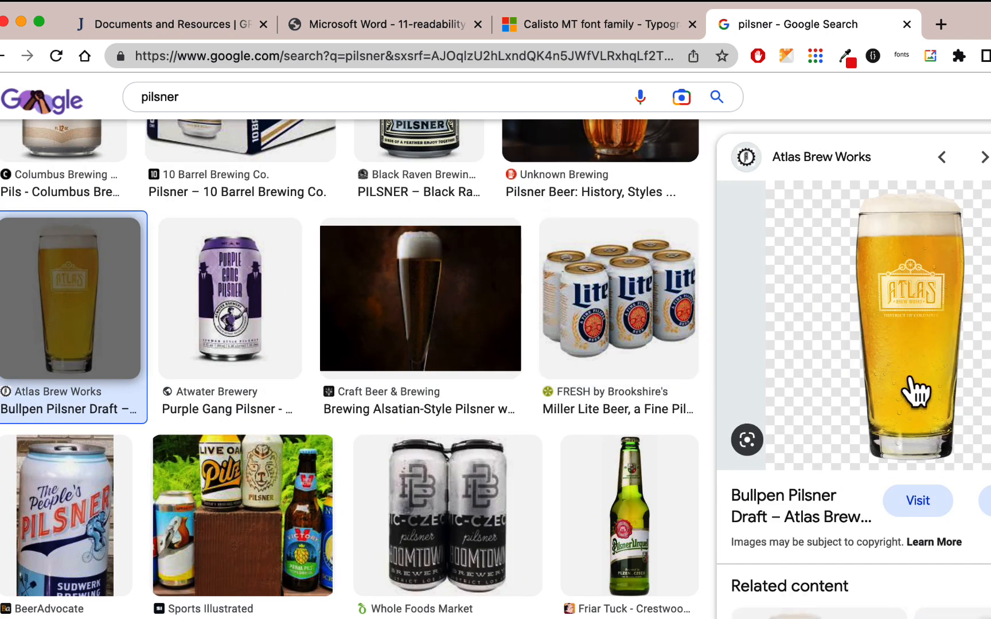
right_click(918, 333)
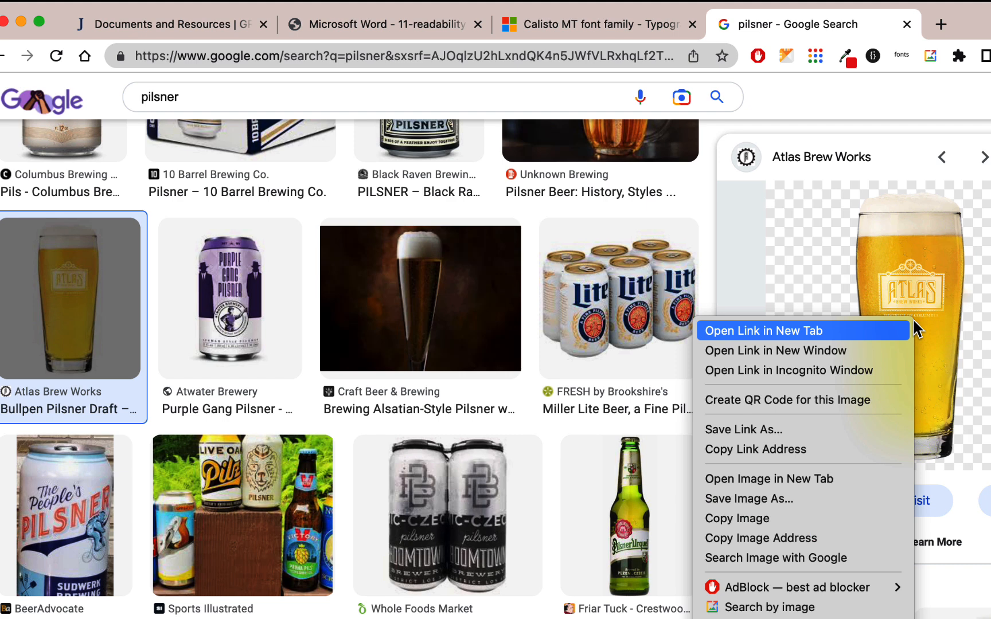
click(821, 519)
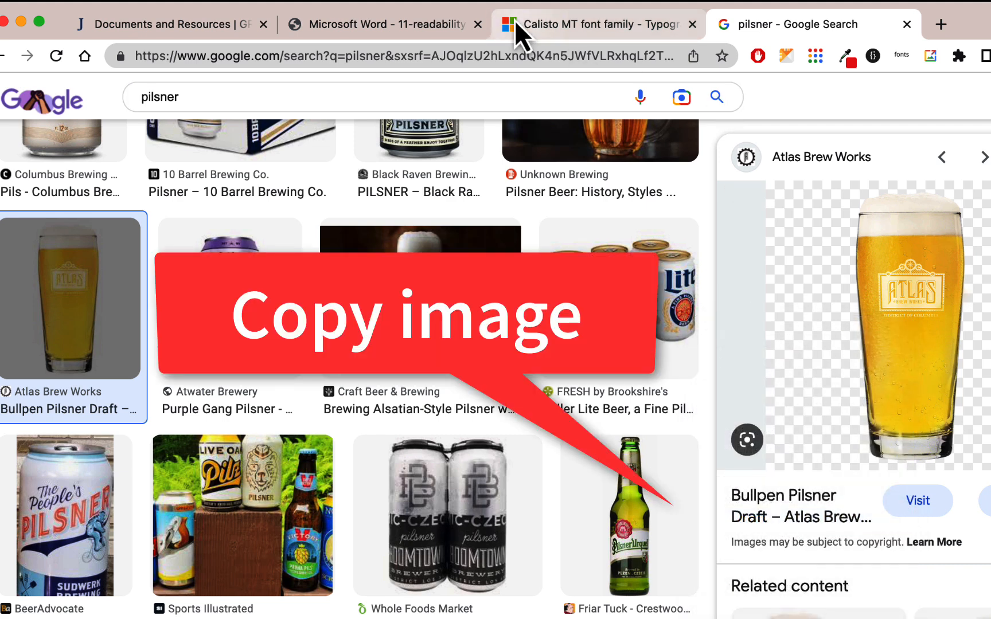
- Switch back to Word and paste the copied beer glass picture after "saw" in the first line of the opening paragraph
click(434, 26)
click(318, 618)
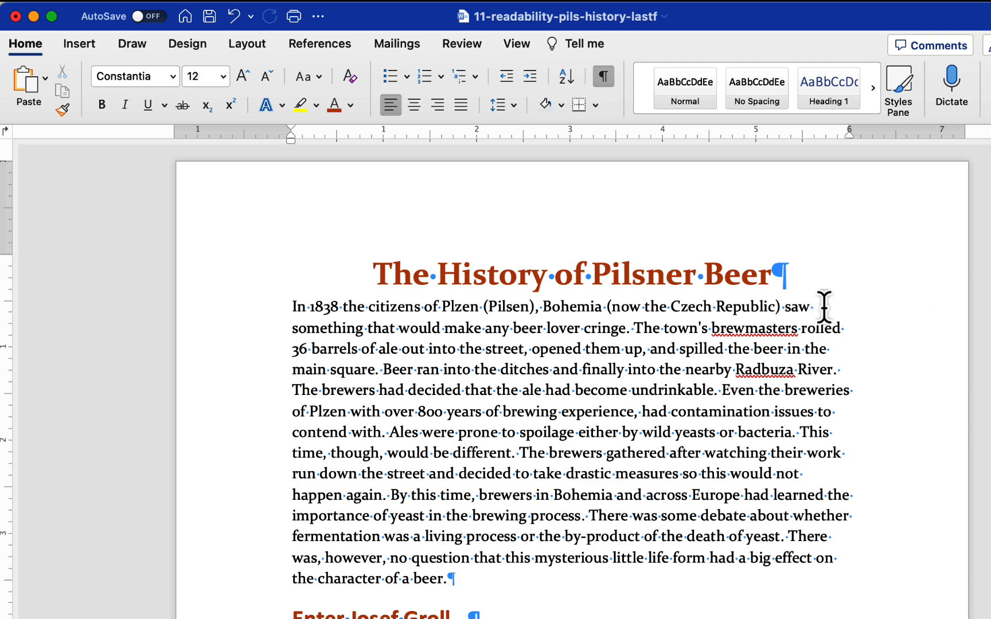
key(super+v)
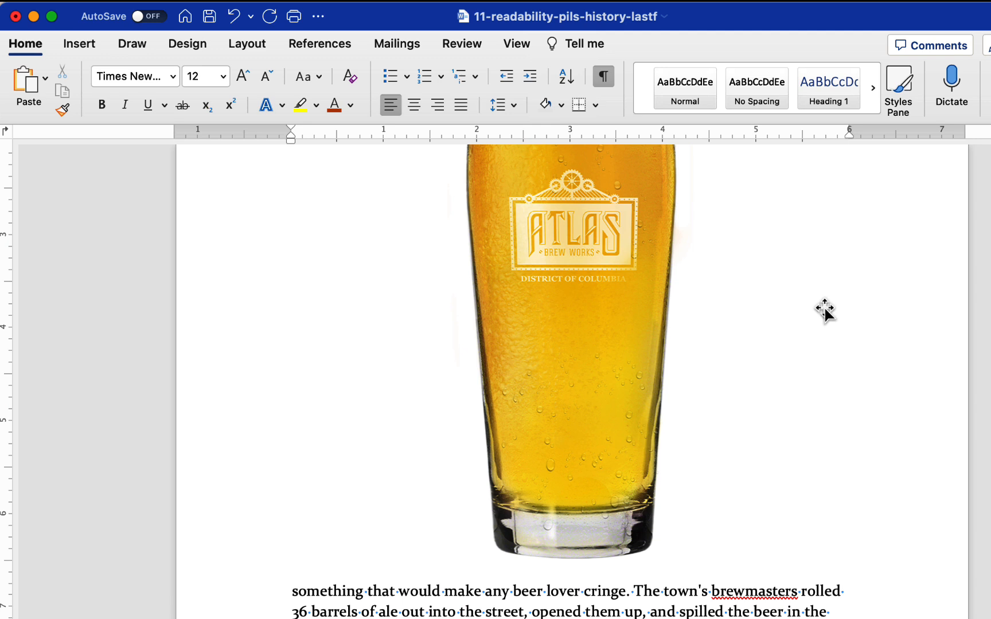
scroll(772, 338, up, 3)
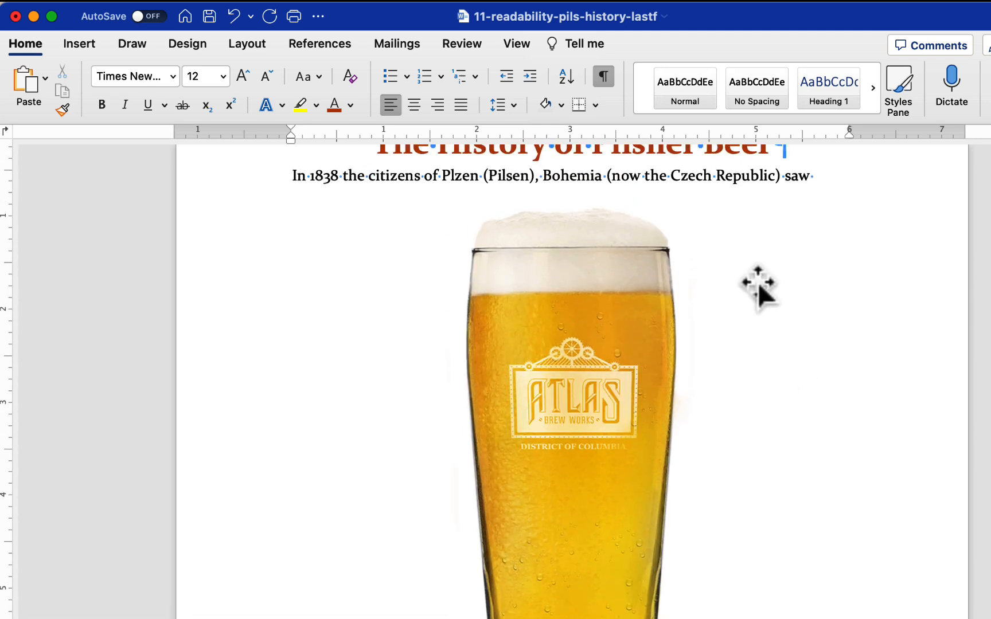
scroll(757, 284, up, 3)
scroll(757, 287, down, 5)
- Shrink the pasted beer glass picture proportionally to about 2.5 inches wide
click(631, 293)
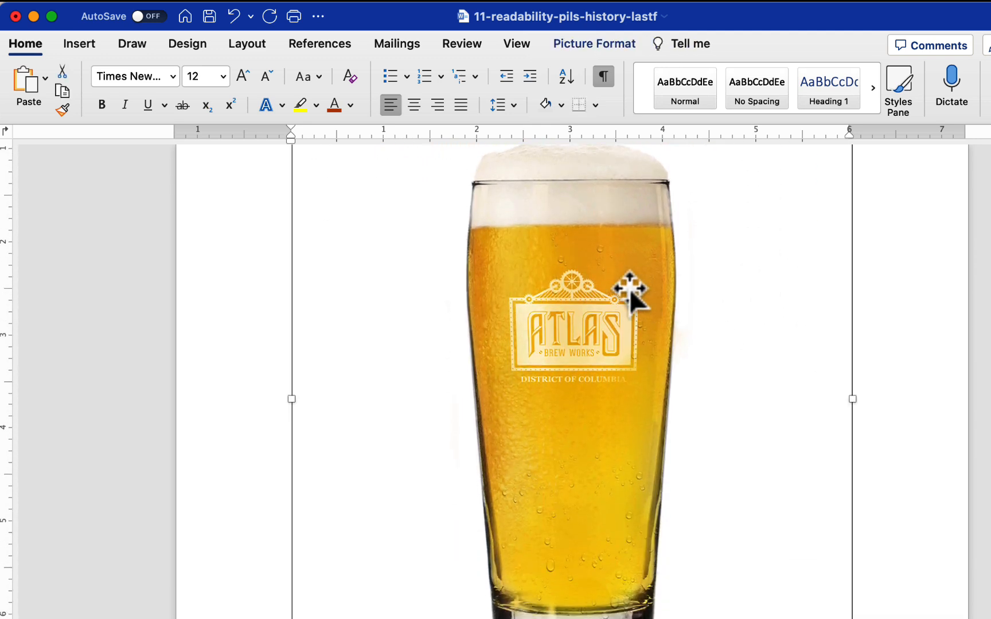
scroll(630, 287, up, 3)
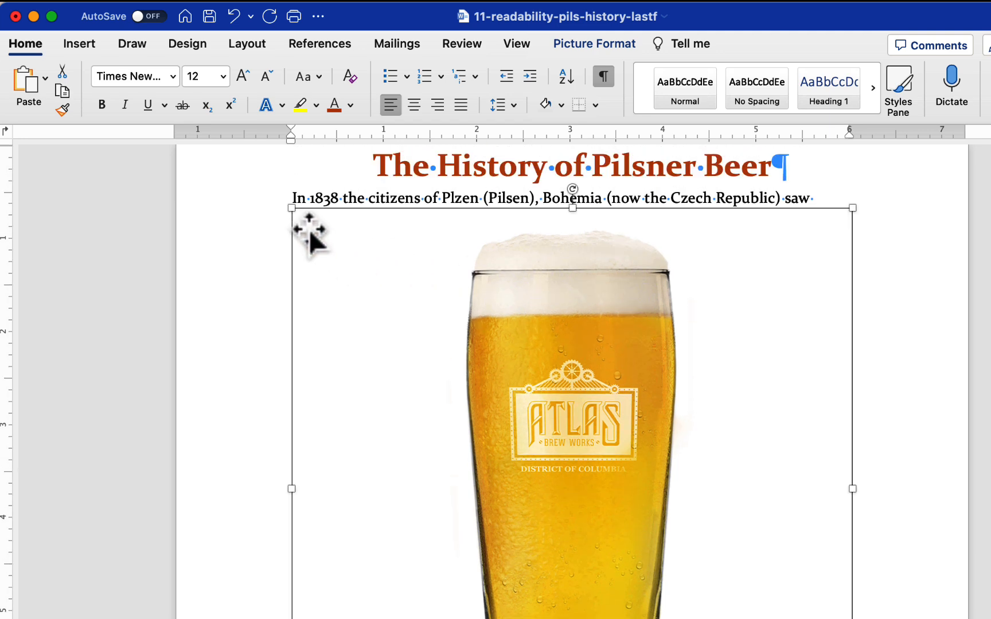
drag(298, 215, 808, 553)
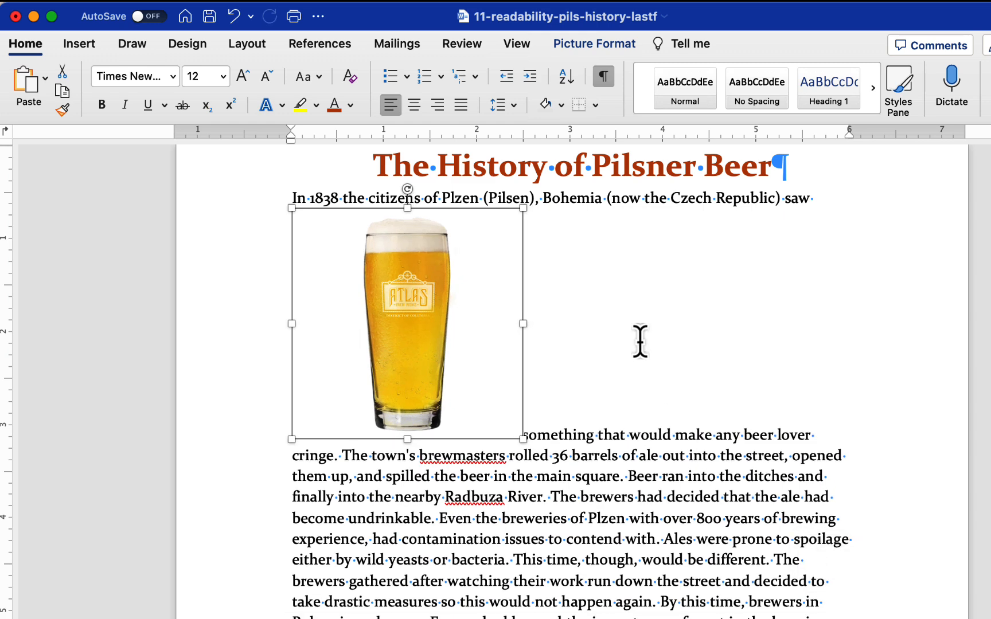
- Set the beer glass picture's text wrapping to Square
double_click(434, 270)
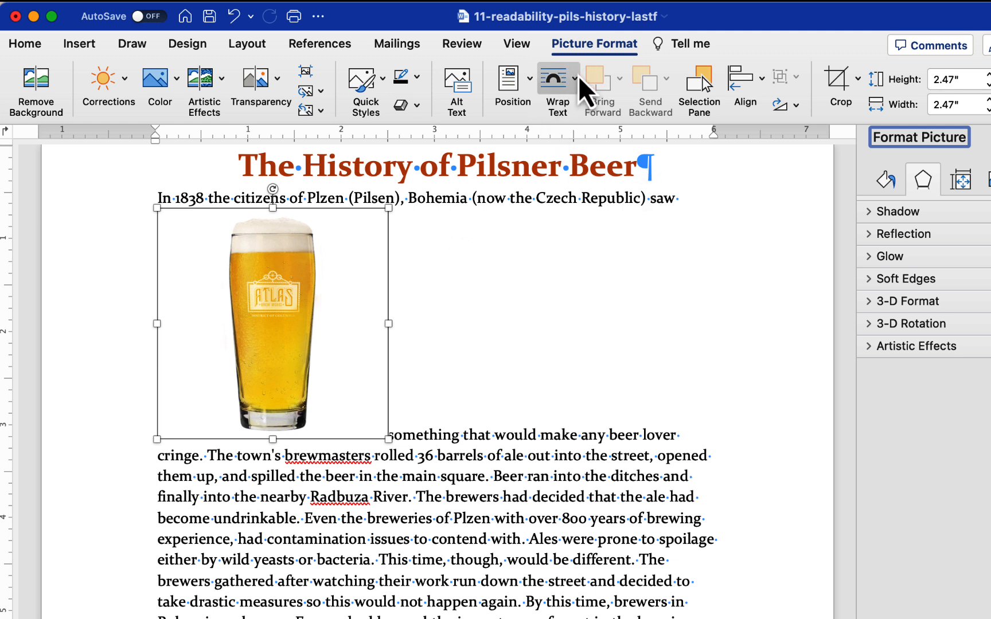
right_click(299, 301)
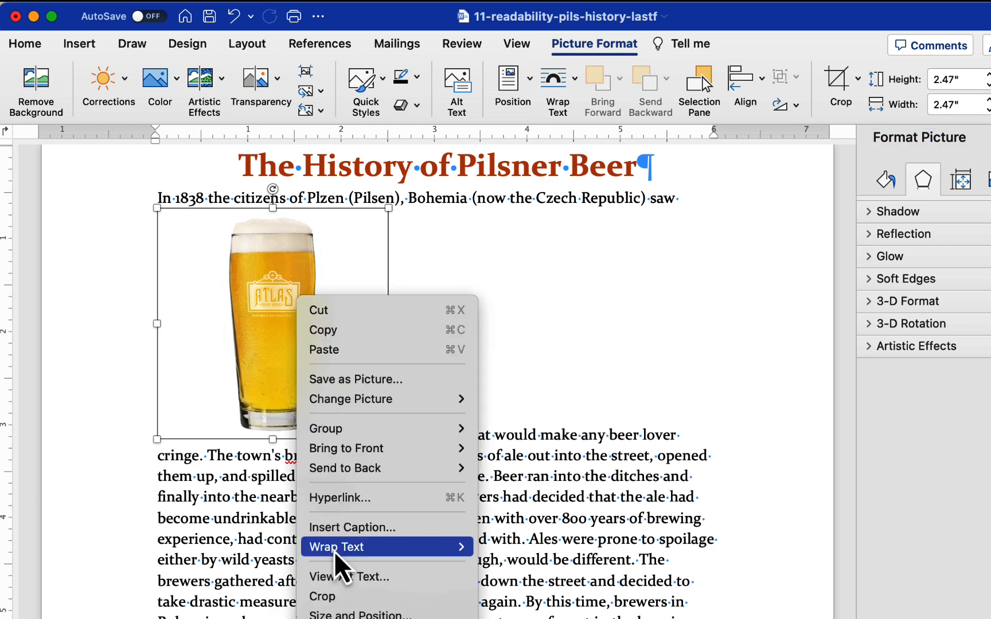
mouse_move(334, 552)
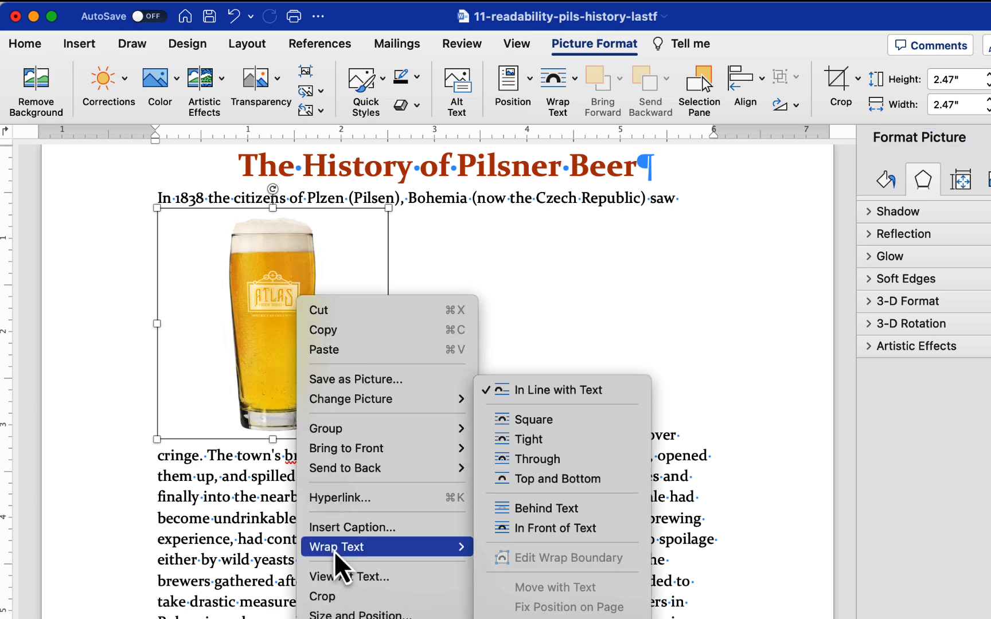
click(552, 427)
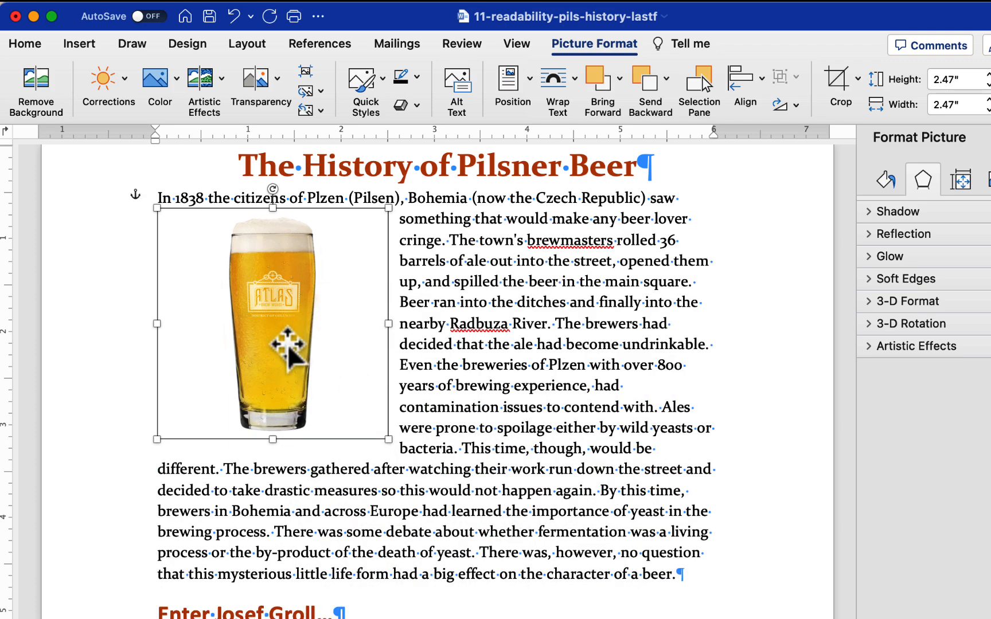
- Shrink the beer glass picture proportionally to about 2 inches wide and place it against the right margin, below the opening paragraph's third line
drag(261, 280, 594, 324)
drag(719, 456, 672, 412)
drag(603, 358, 656, 321)
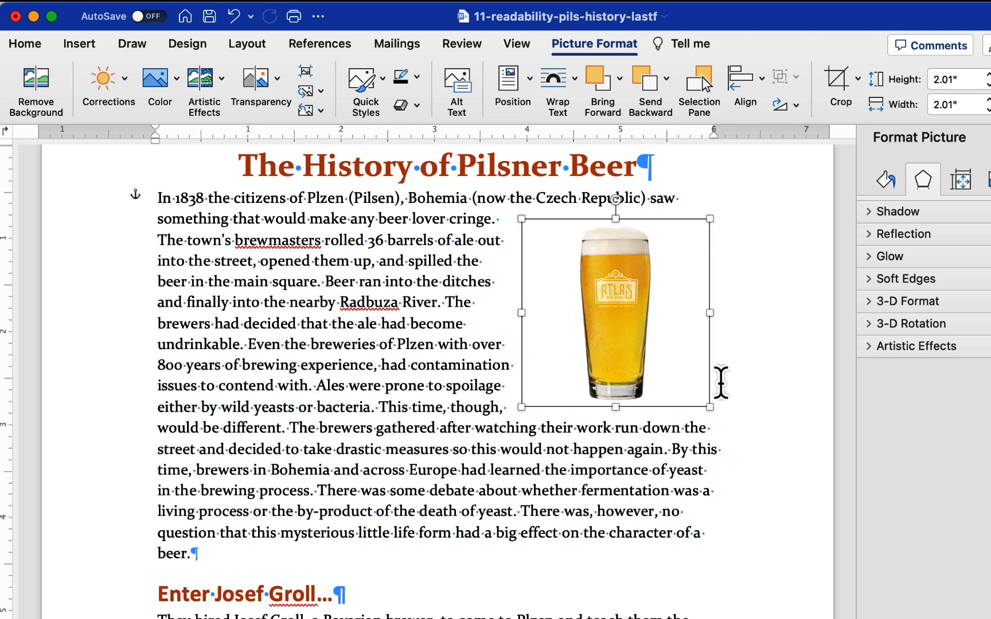
drag(668, 323, 664, 346)
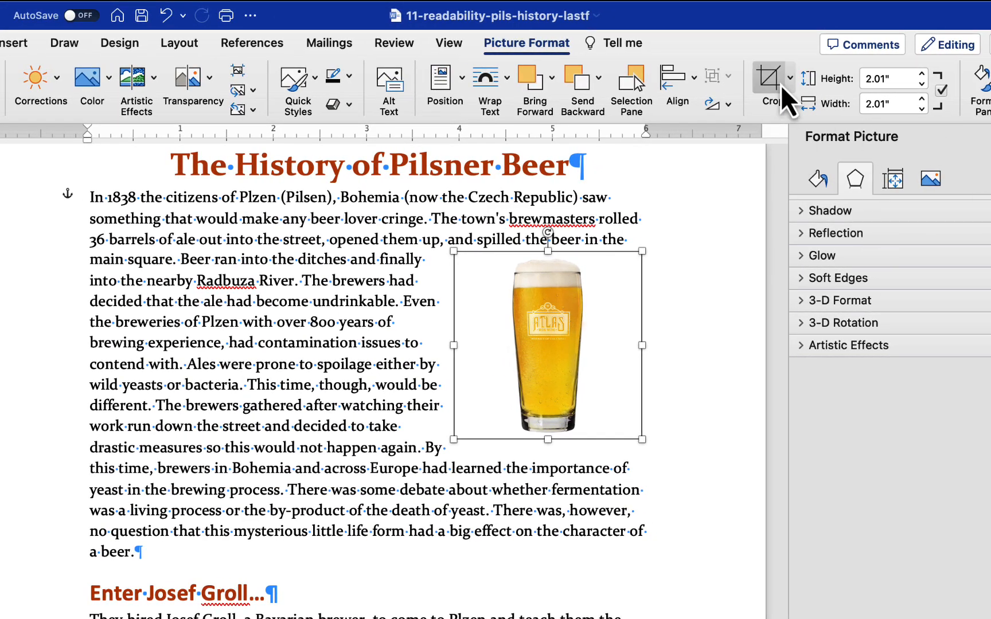
- Crop the empty space on both sides of the beer glass picture to a width of about 1.58 inches
click(781, 84)
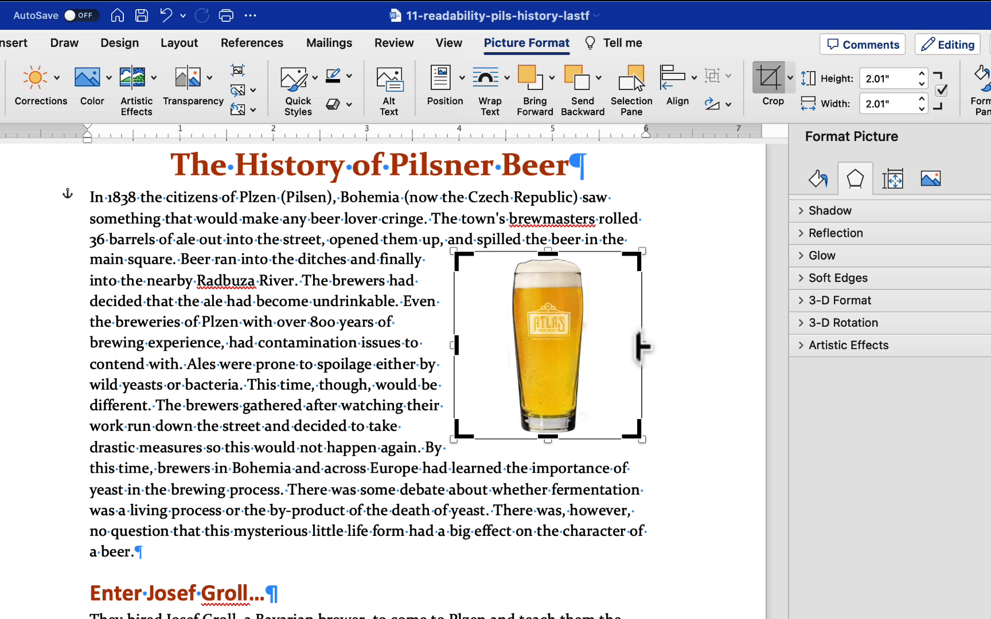
drag(642, 346, 619, 347)
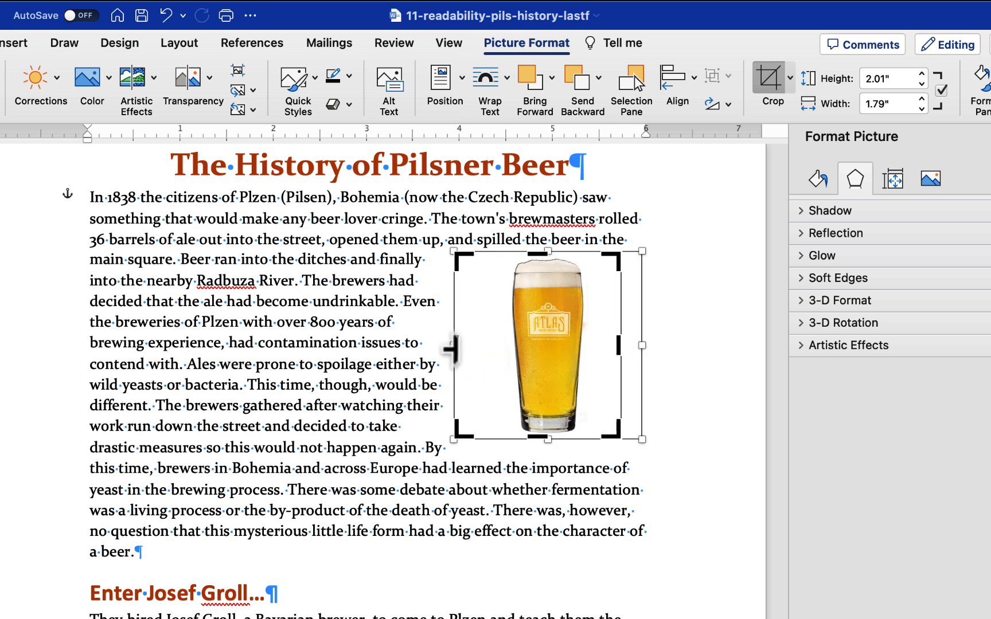
drag(455, 345, 471, 347)
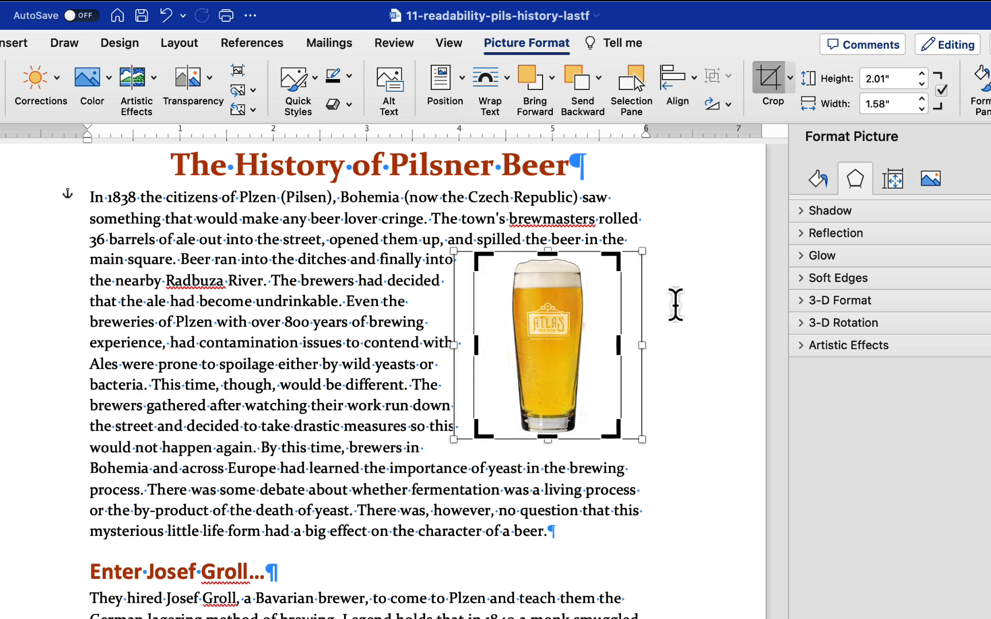
click(674, 303)
click(549, 318)
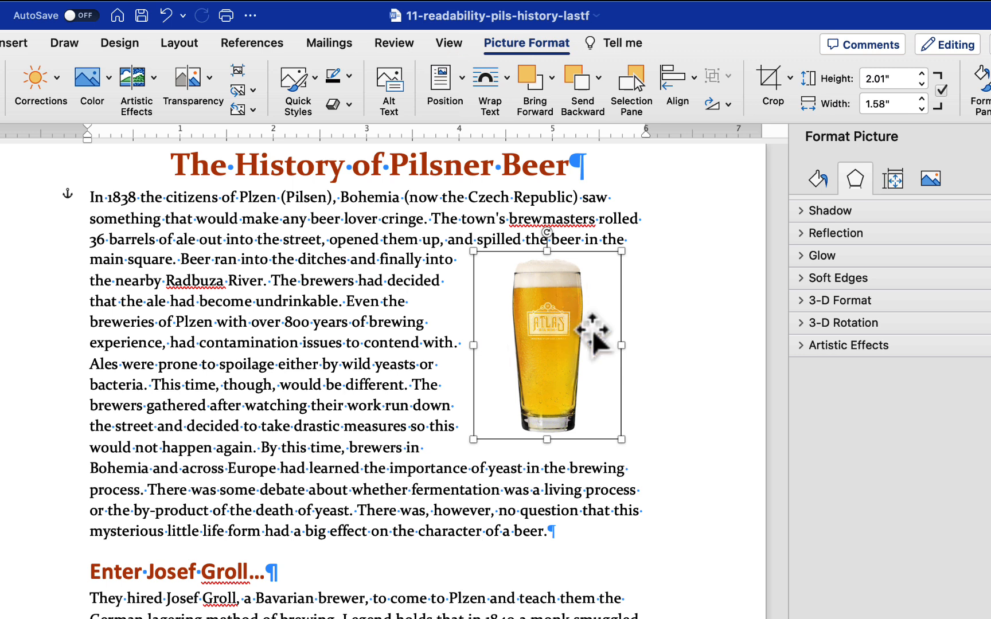
- Add a 1 pt outline around the beer glass picture
click(348, 75)
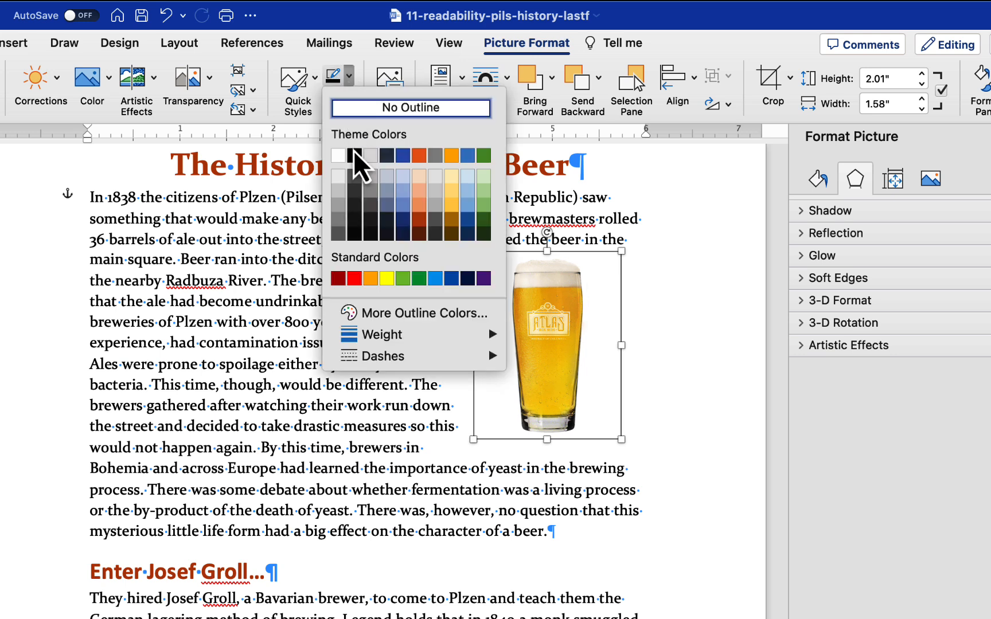
mouse_move(398, 332)
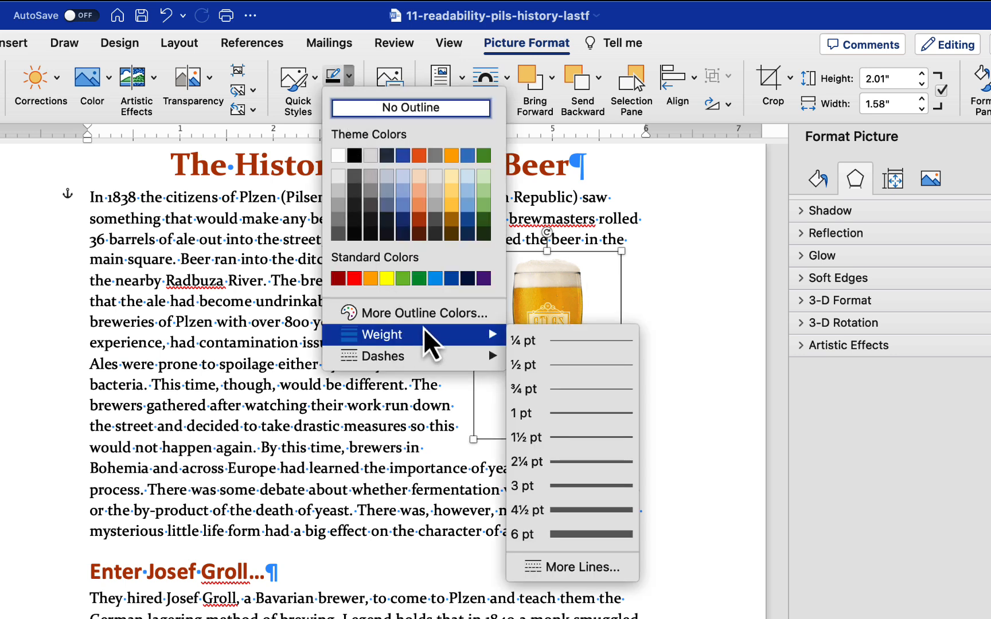
click(564, 414)
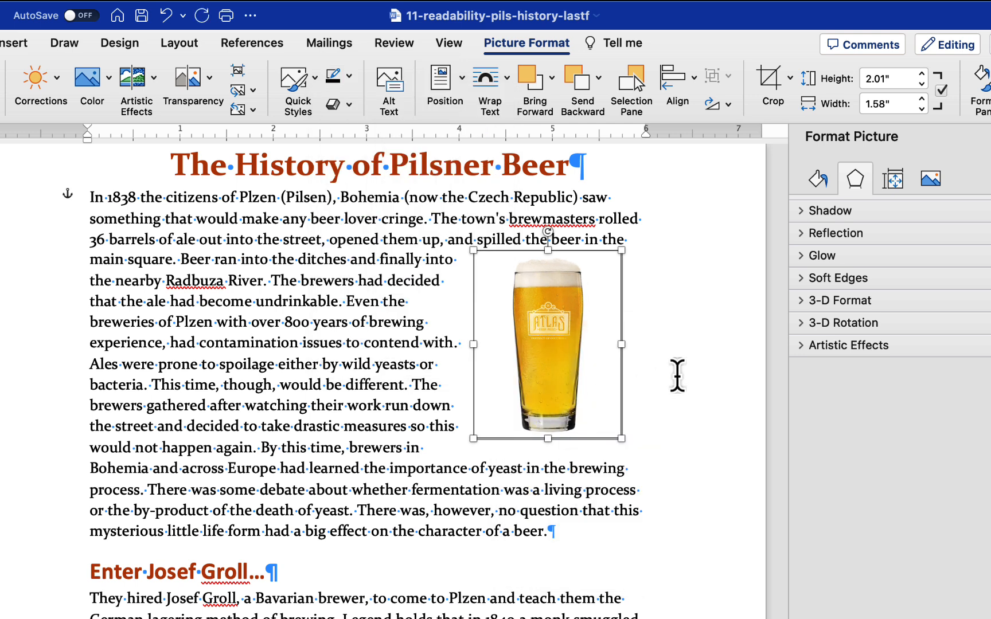
click(677, 375)
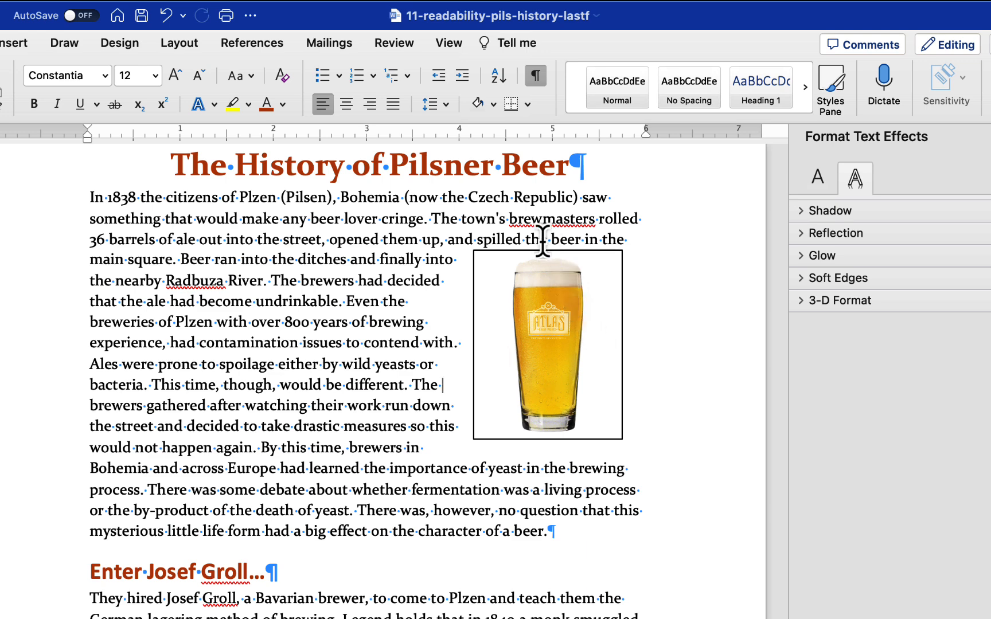
- Nudge the beer glass picture slightly down and remove its outline
drag(539, 285, 548, 292)
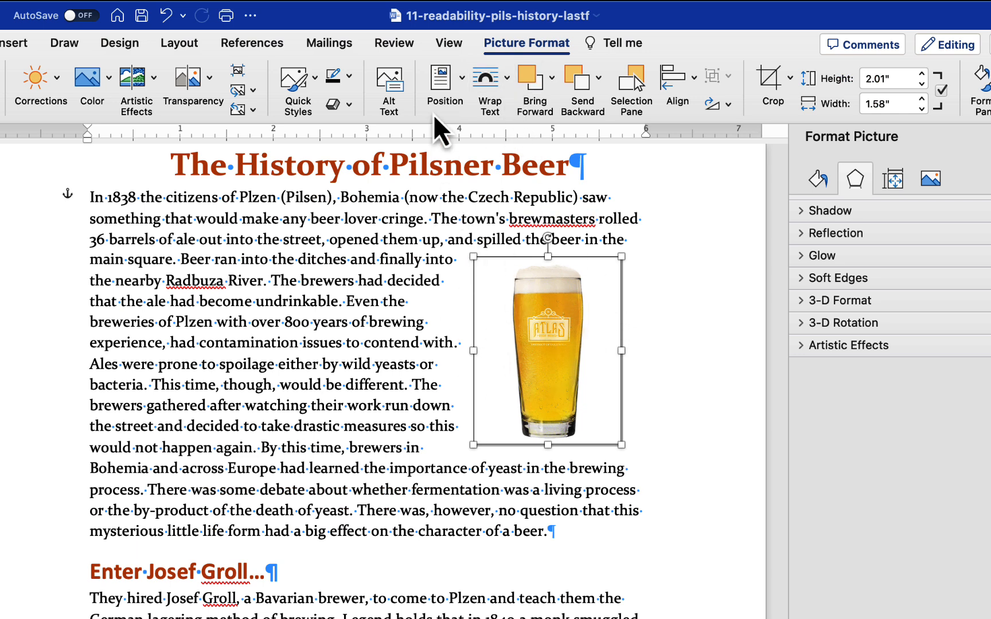
click(349, 76)
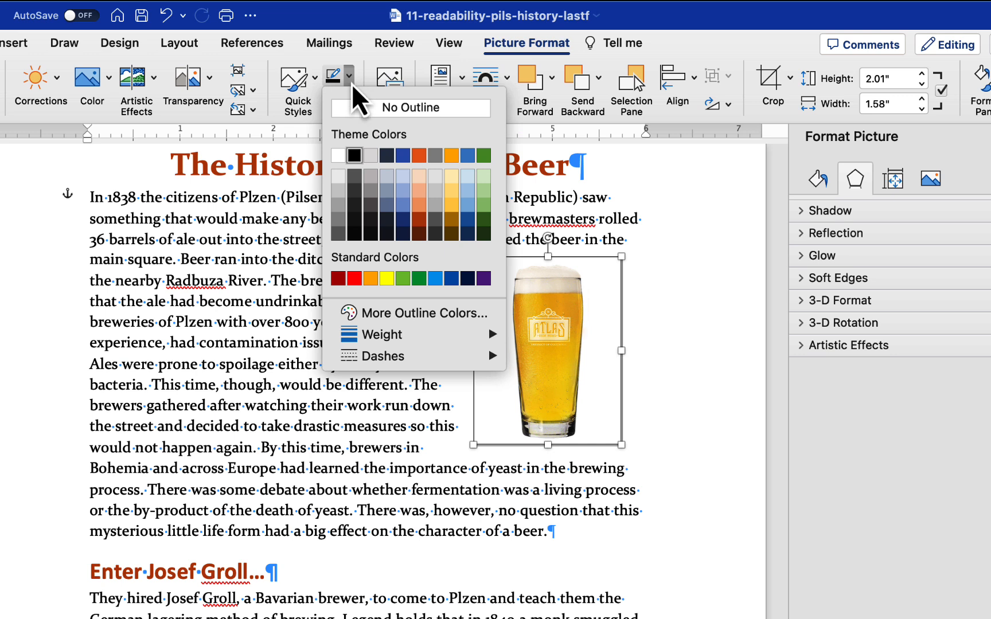
click(382, 107)
click(686, 334)
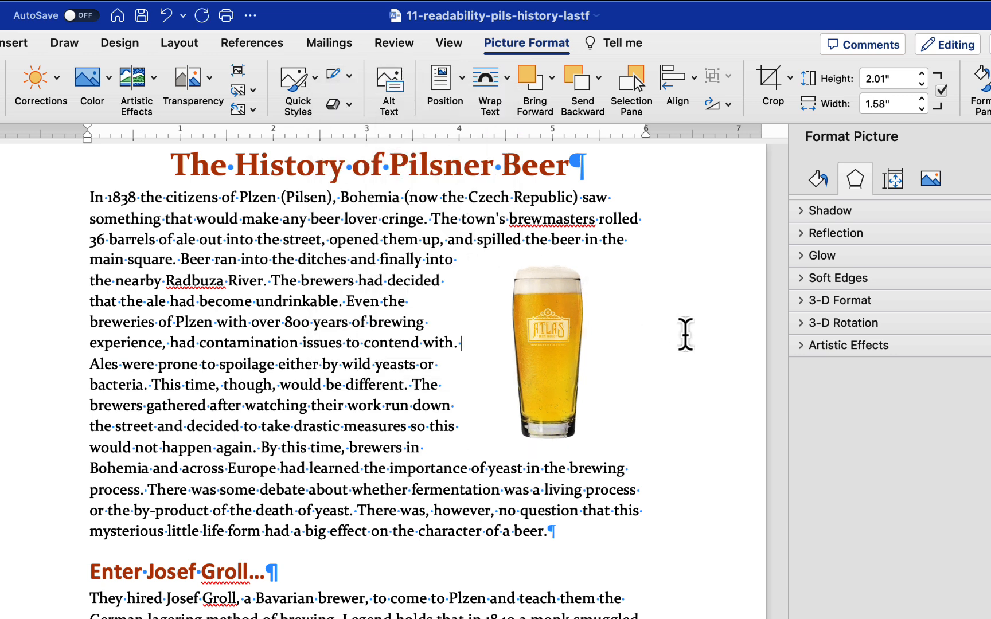
click(575, 325)
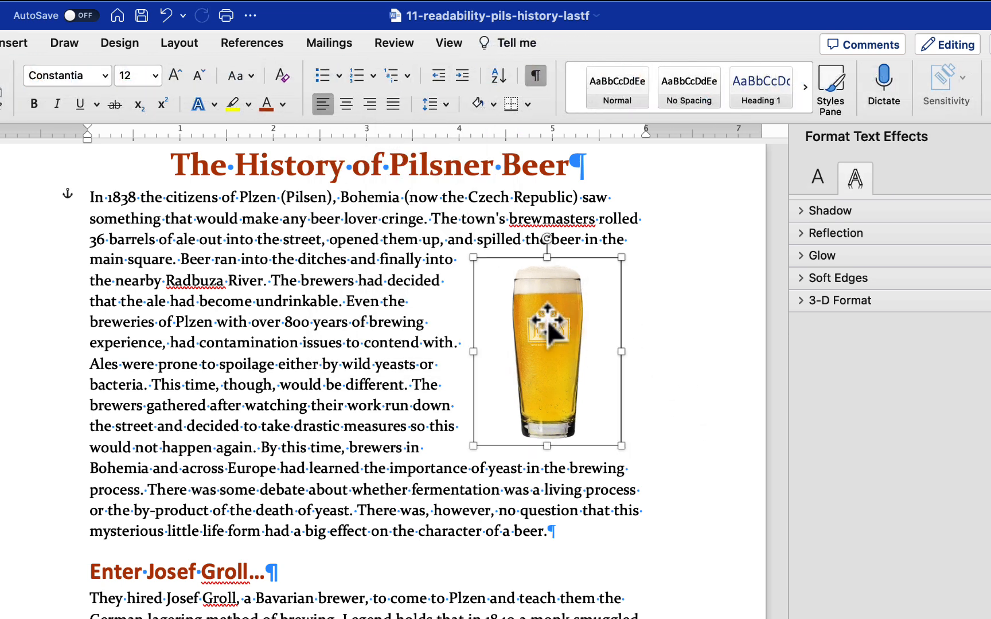
click(694, 386)
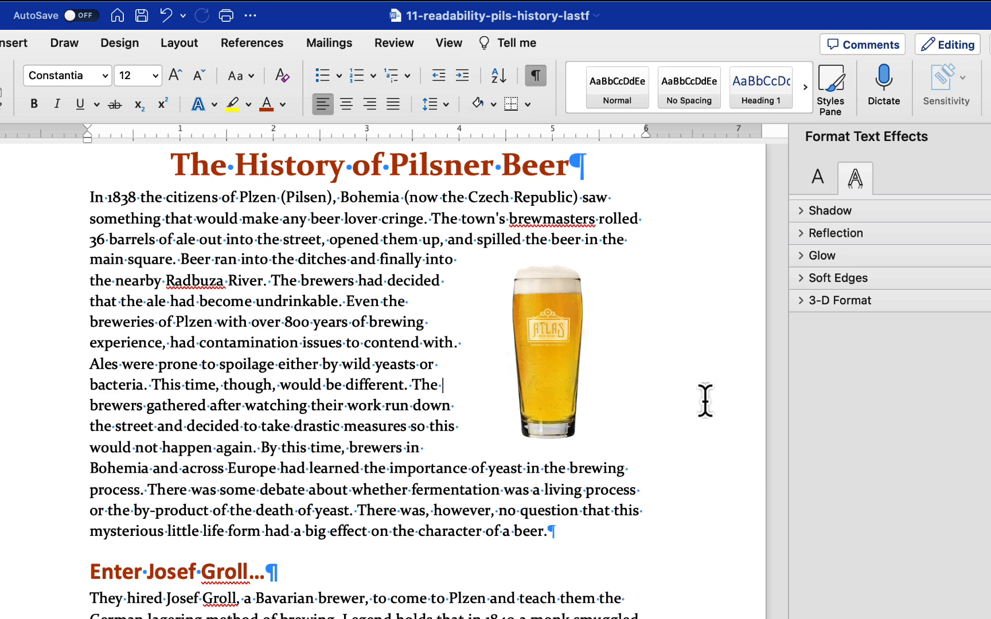
- Rotate the beer glass picture a few degrees clockwise so that it tilts slightly
click(555, 318)
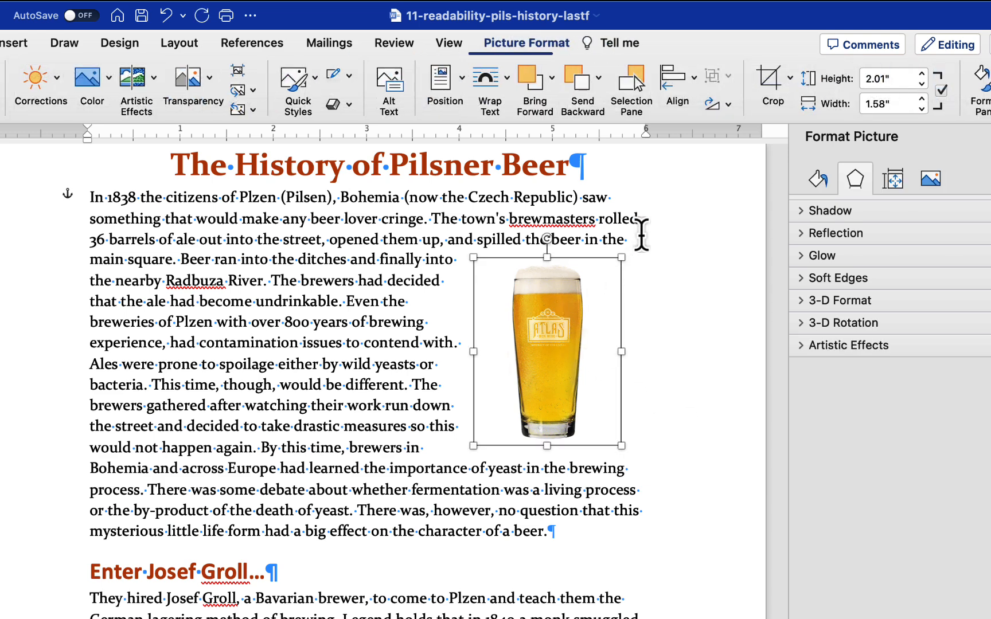
drag(545, 235, 555, 242)
click(668, 255)
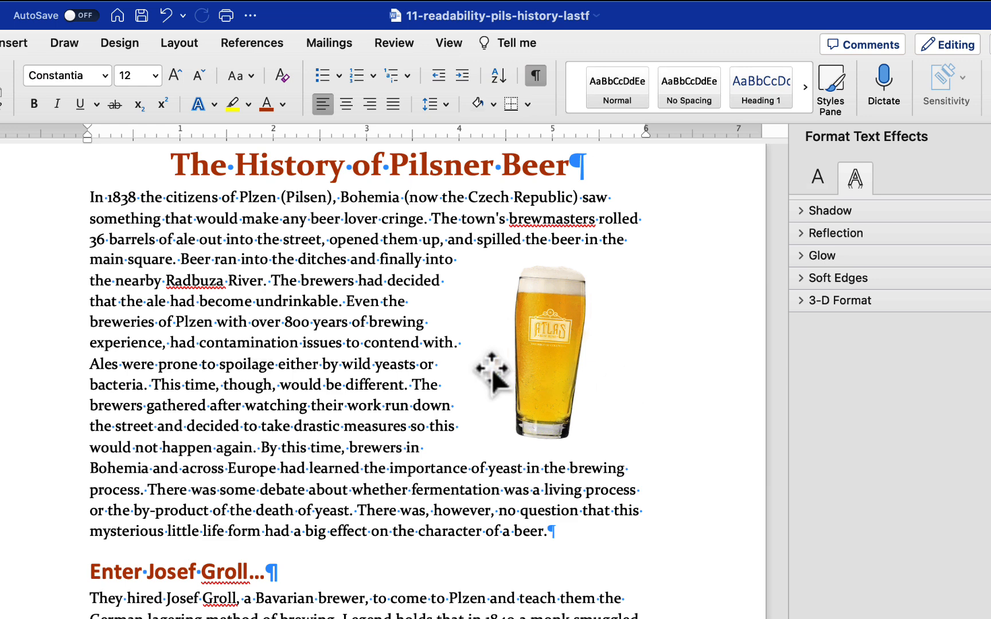
- Crop more empty space from the left side of the tilted picture, to a width of about 1.44 inches
click(534, 336)
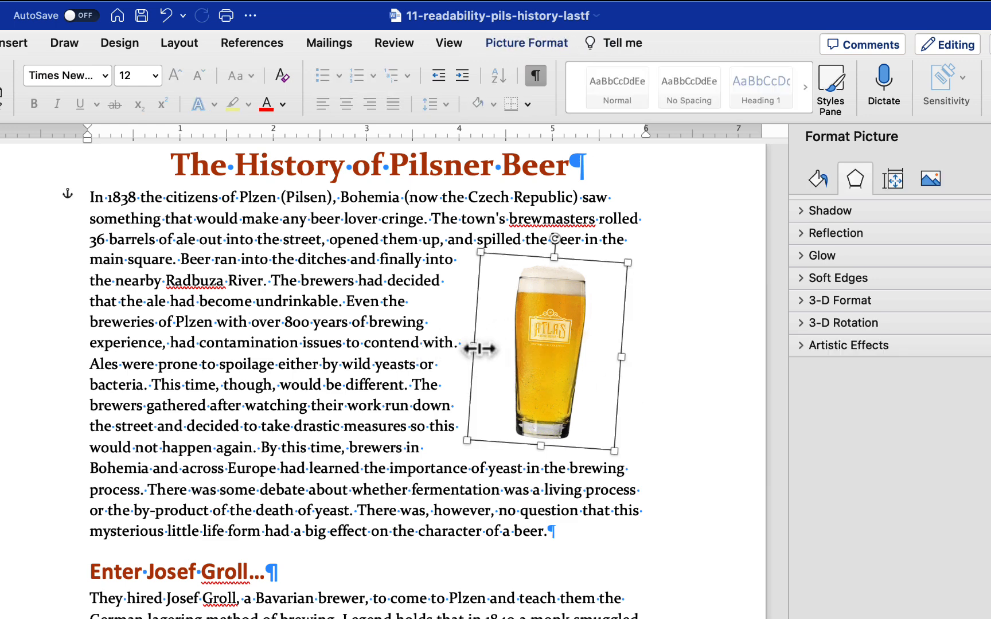
mouse_move(480, 349)
mouse_down()
mouse_move(517, 348)
mouse_move(485, 346)
mouse_up()
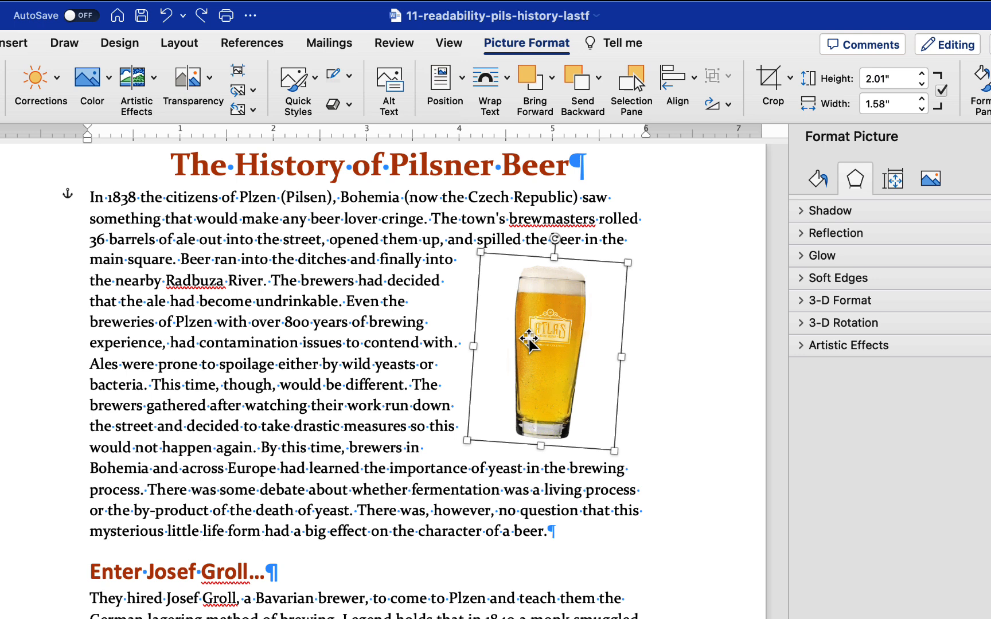
click(770, 74)
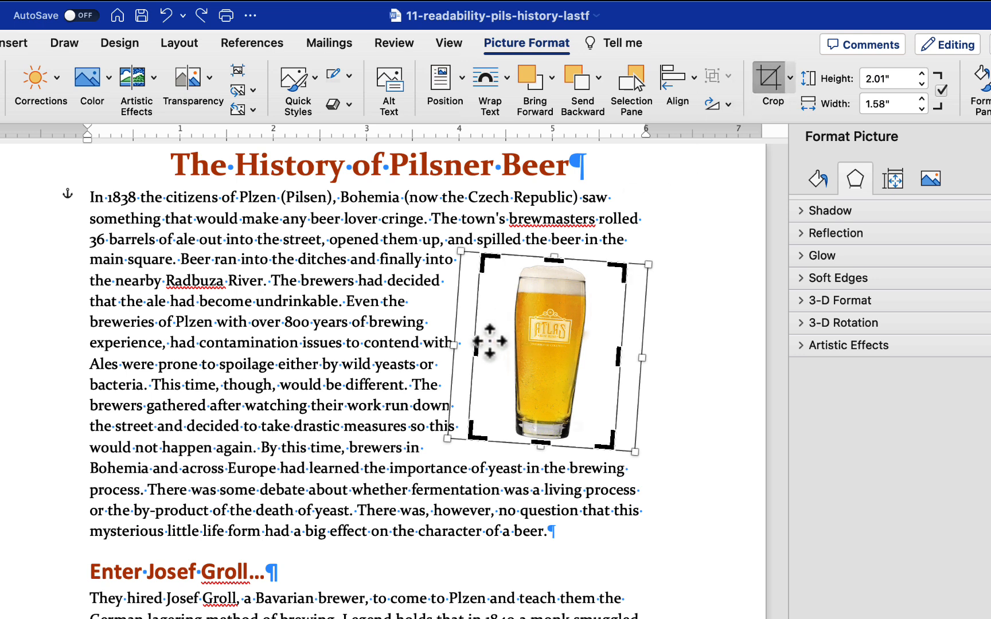
drag(471, 351, 488, 348)
click(691, 307)
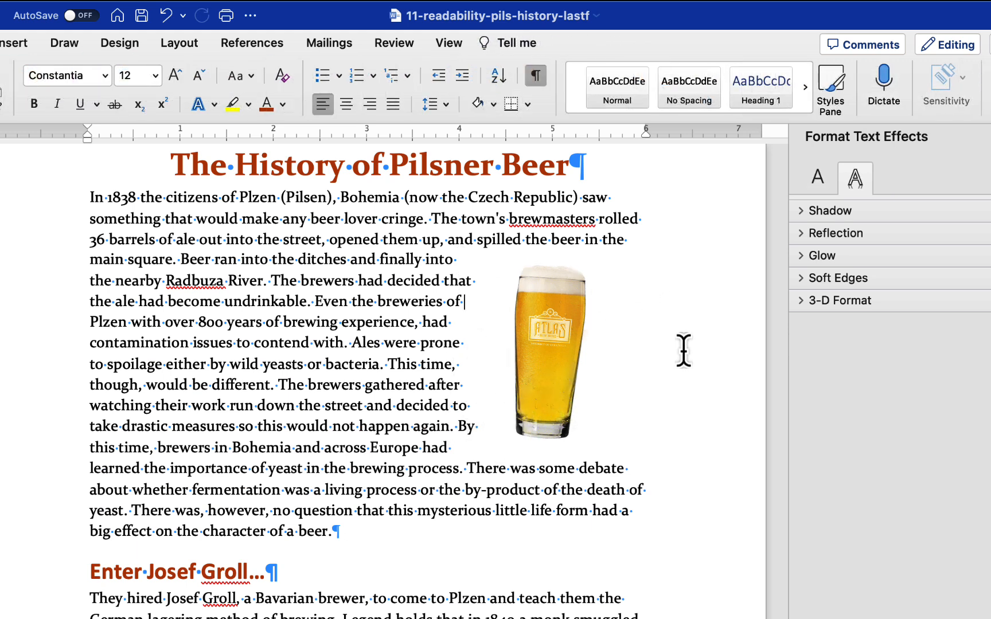
- Move the tilted beer glass picture right to the paragraph's right margin, keeping its top just below the third line of text
click(560, 332)
drag(562, 332, 579, 332)
click(708, 265)
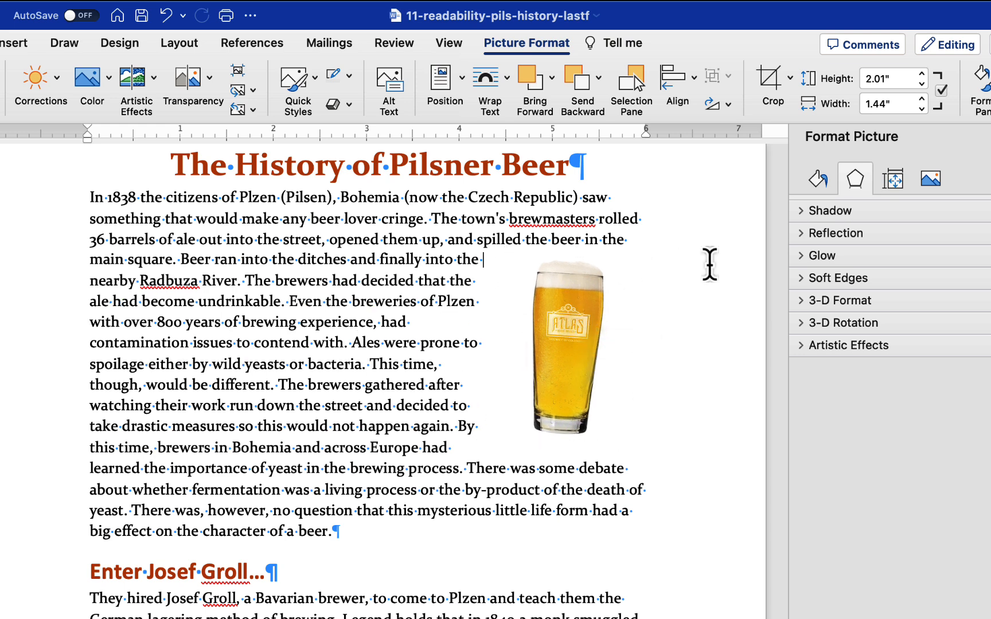
click(571, 320)
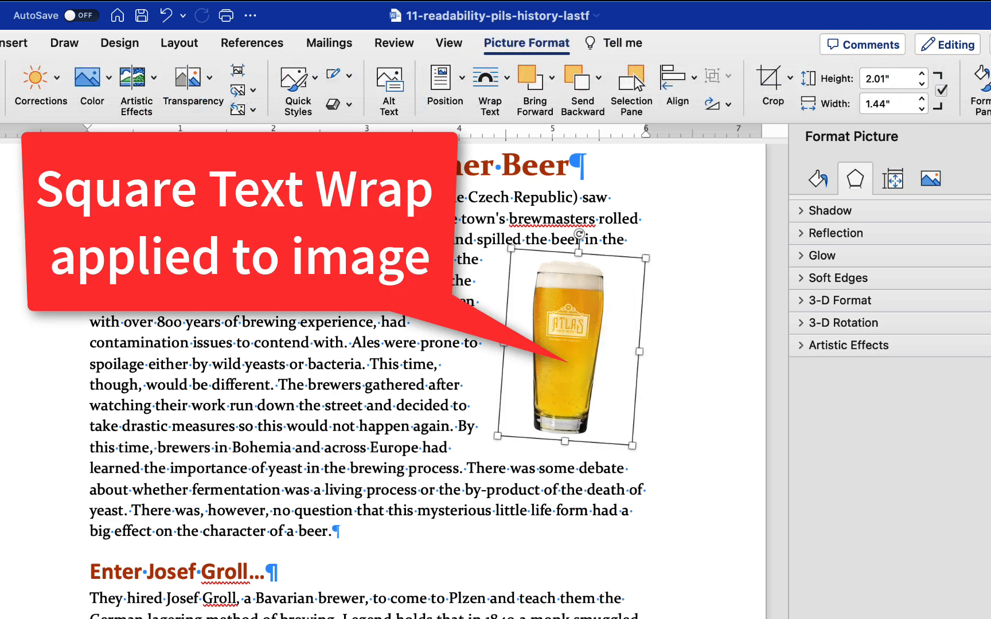
drag(569, 336, 575, 331)
click(686, 347)
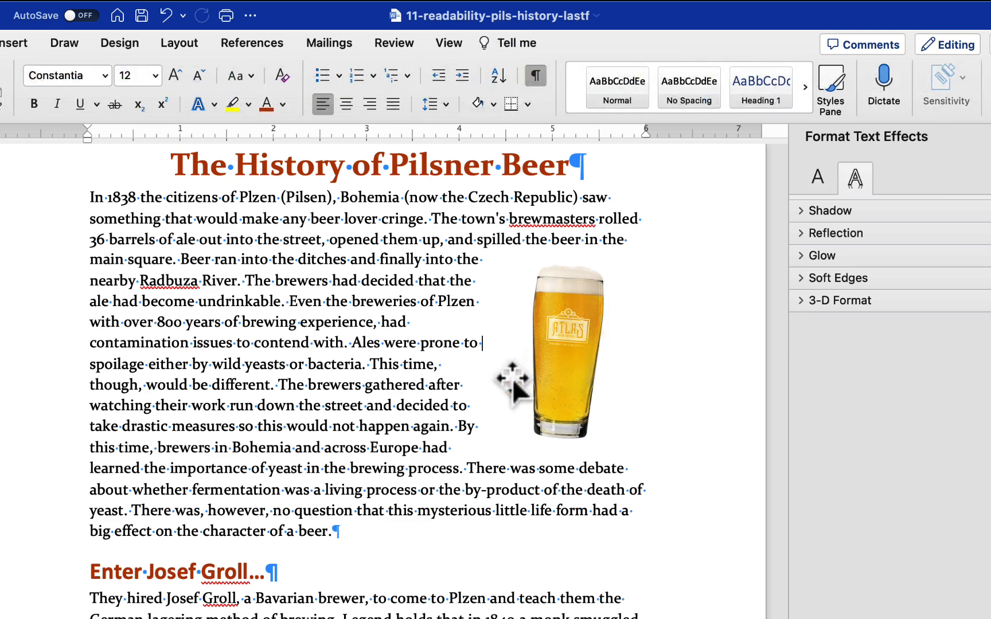
- Set the font size of the "Enter Josef Groll…" and "A Beer like no other." headings to 16 pt
scroll(512, 378, down, 15)
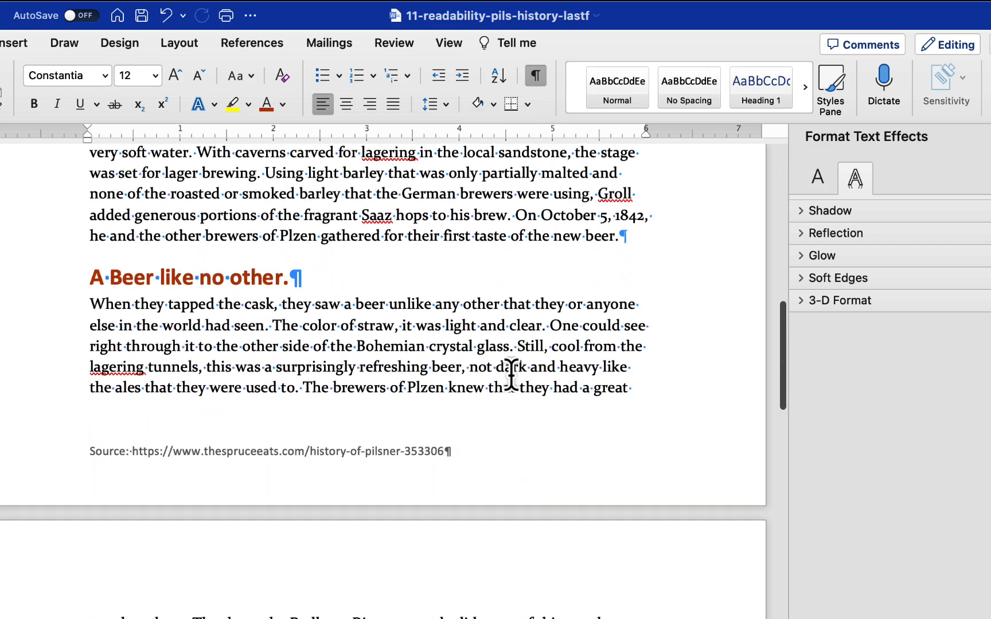
scroll(512, 378, down, 8)
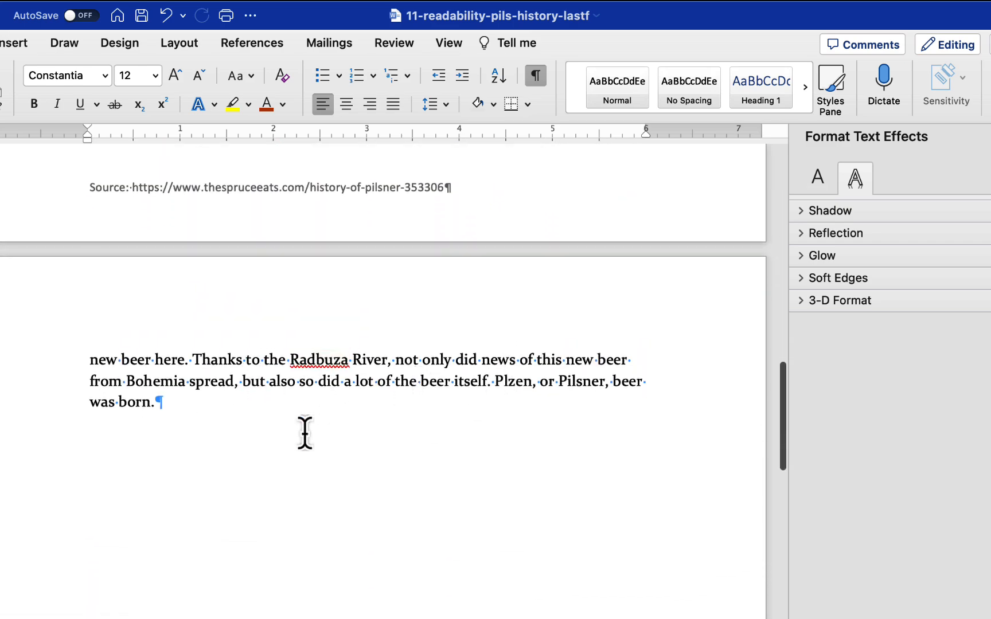
scroll(411, 388, up, 20)
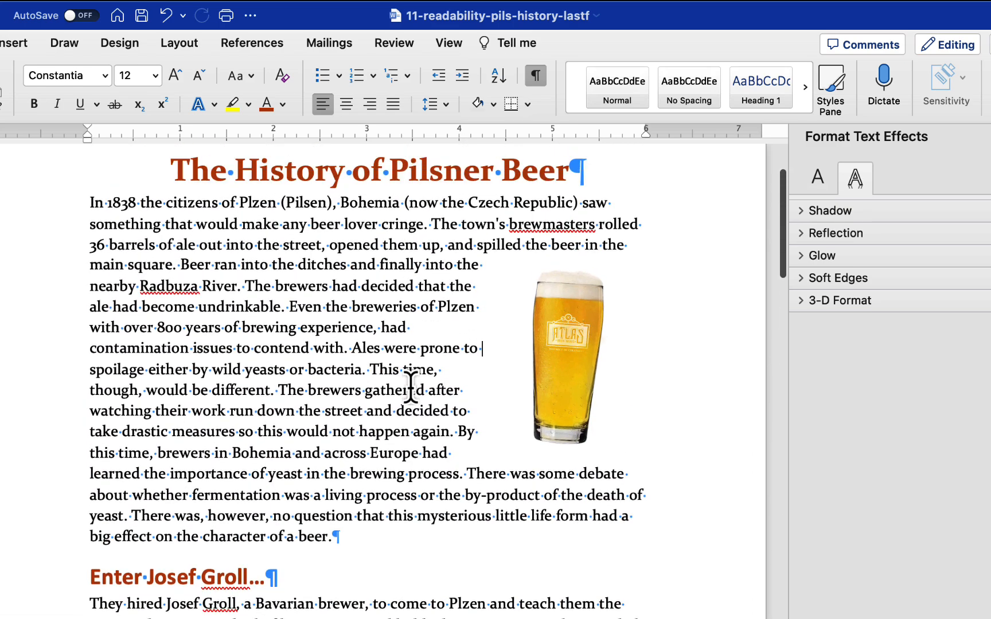
scroll(410, 388, down, 10)
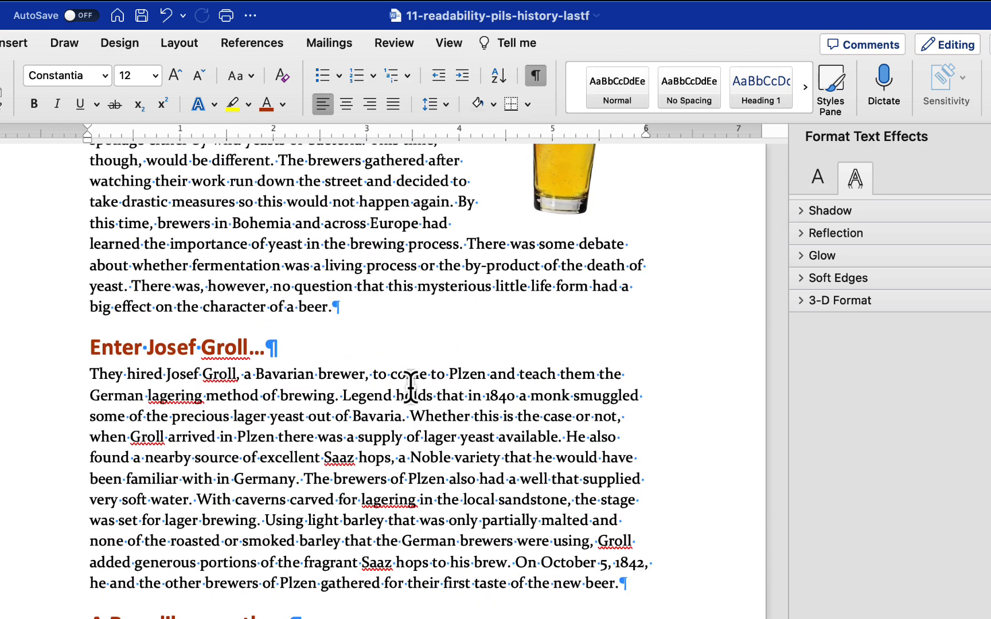
scroll(269, 343, down, 5)
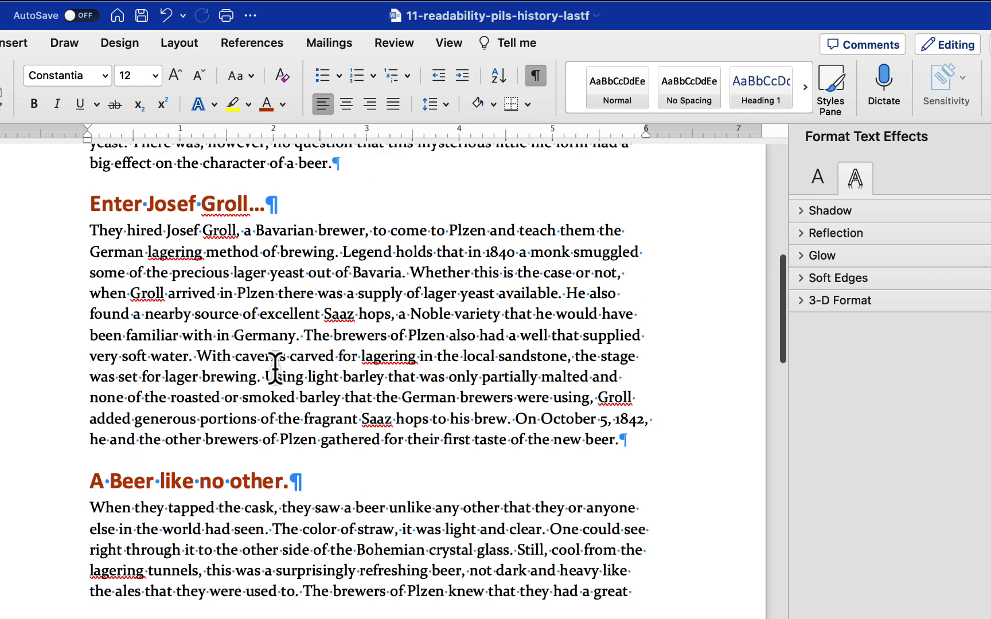
scroll(173, 207, up, 4)
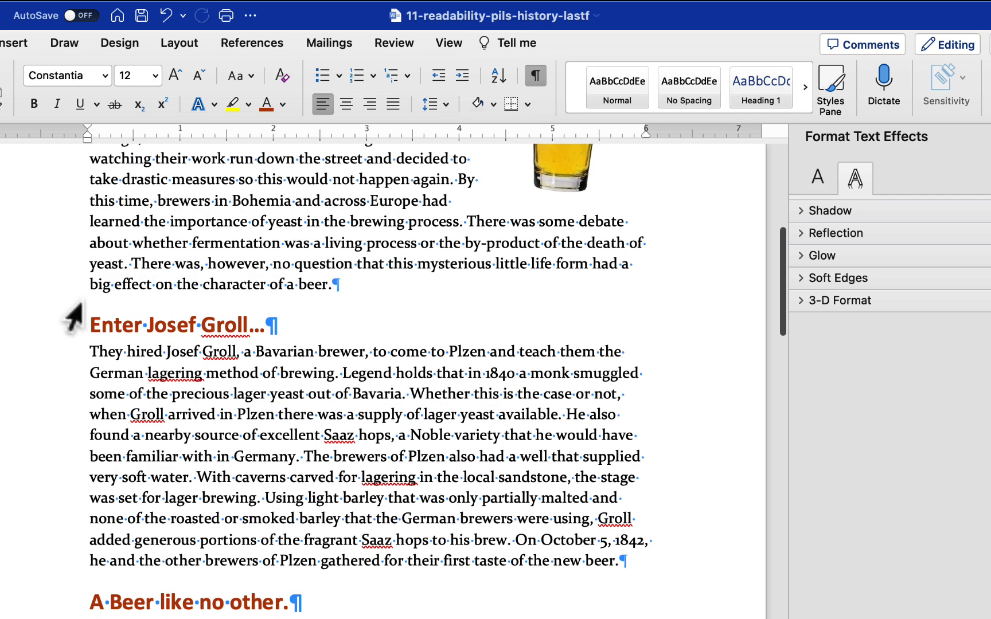
click(11, 327)
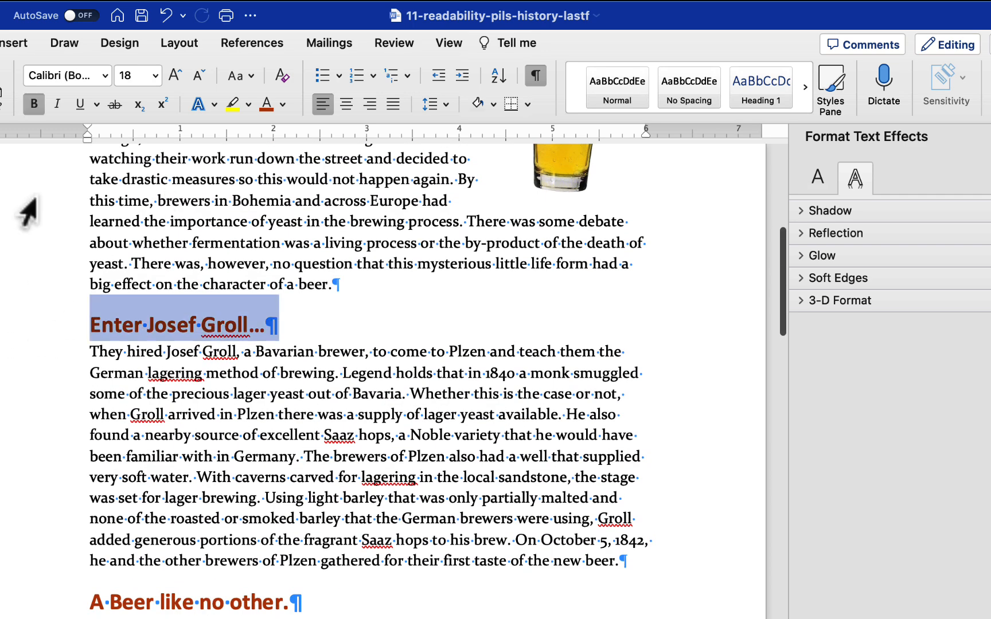
click(155, 75)
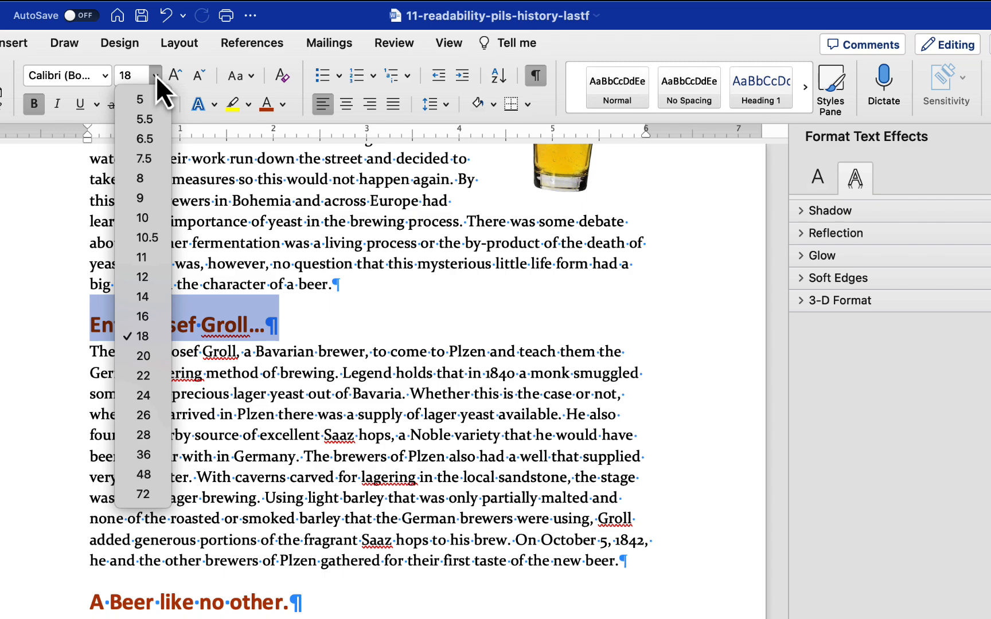
click(166, 316)
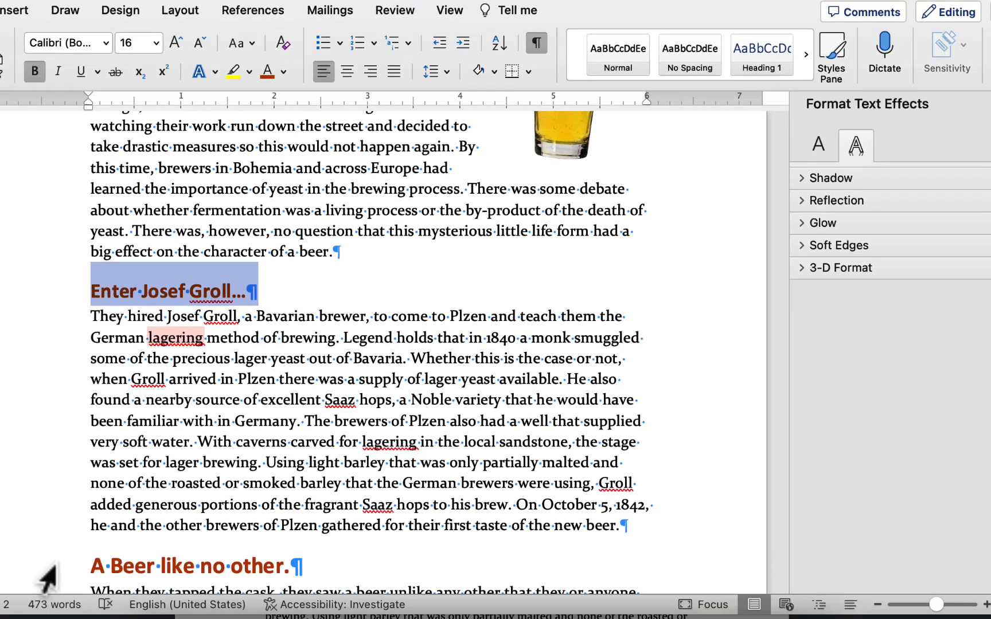
click(51, 570)
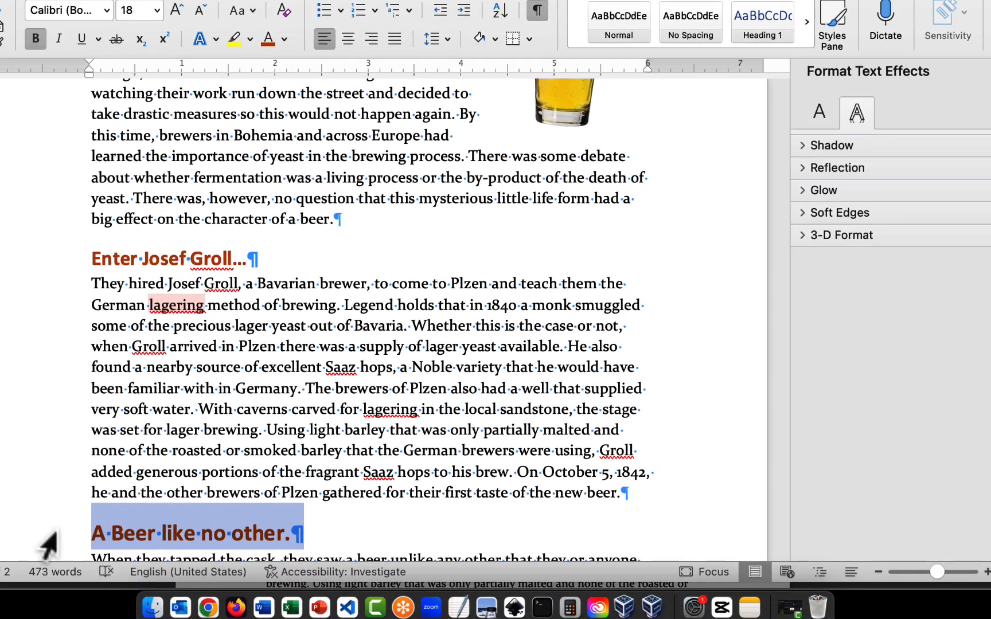
click(155, 43)
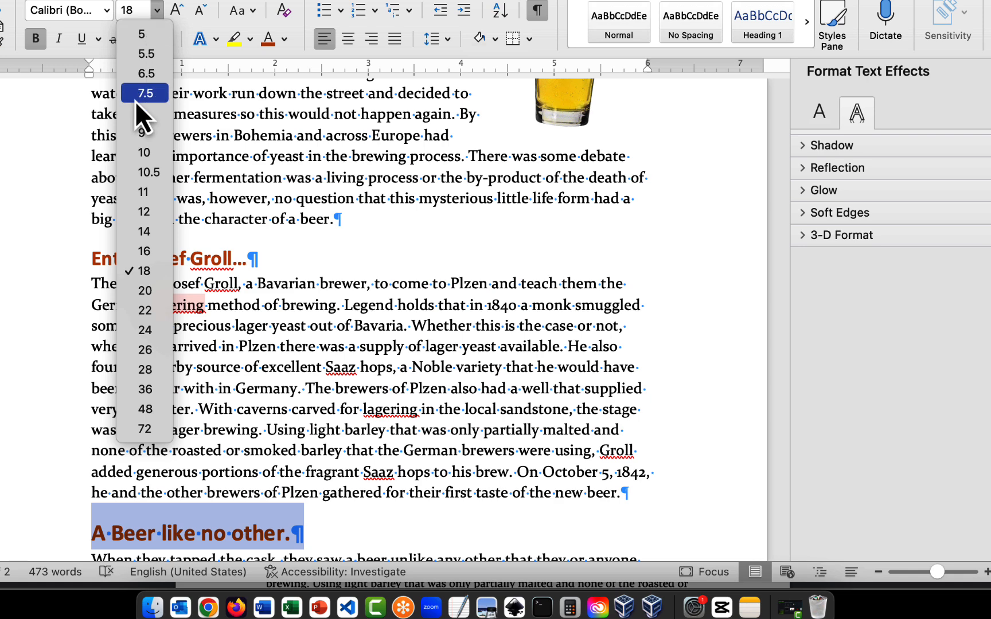
click(146, 251)
- Set the spacing before the "Enter Josef Groll…" heading to 8 pt
click(46, 267)
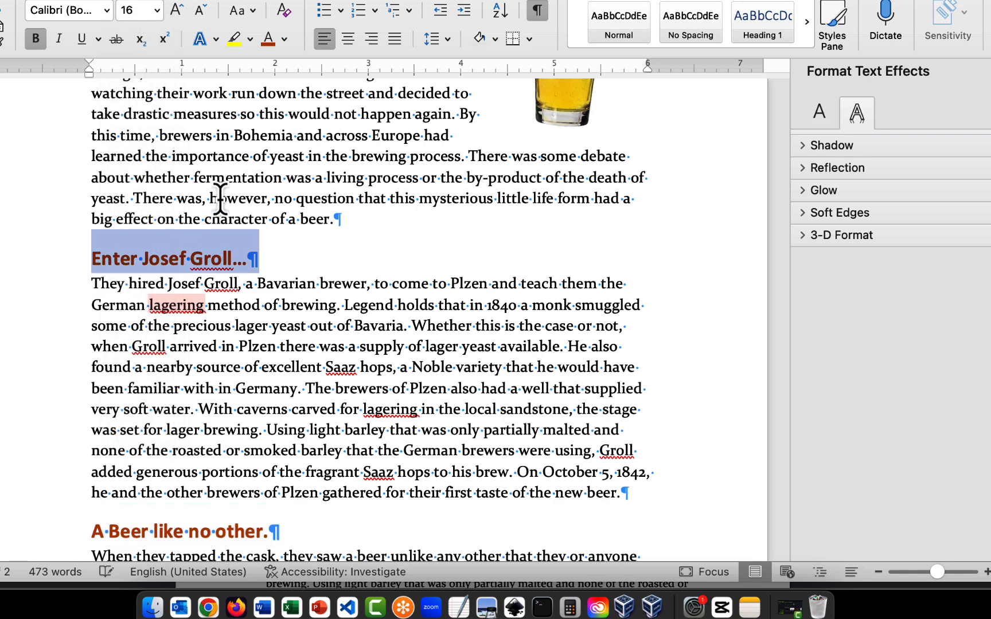
click(449, 38)
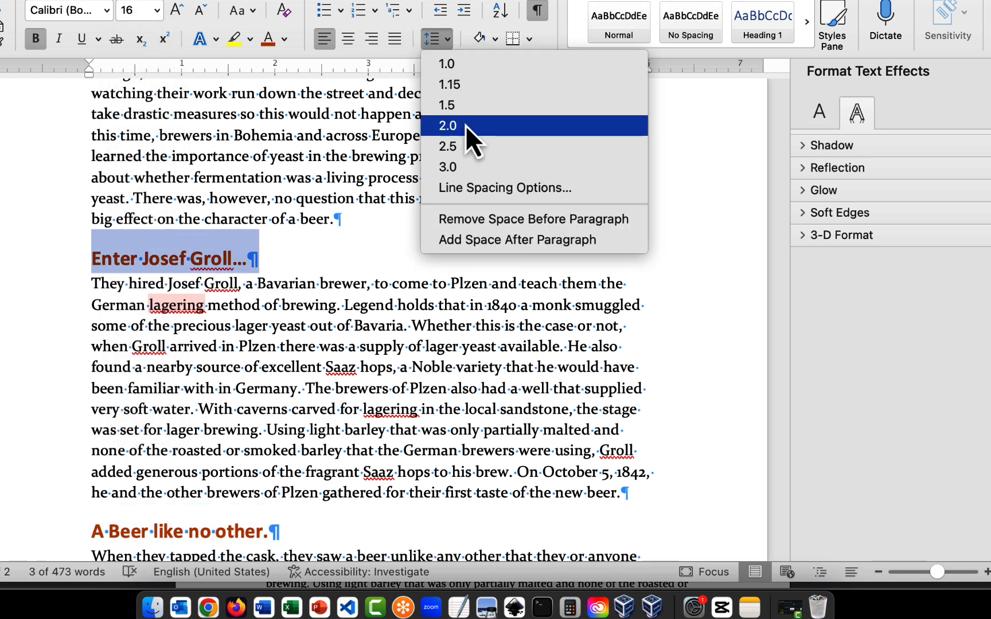
click(479, 189)
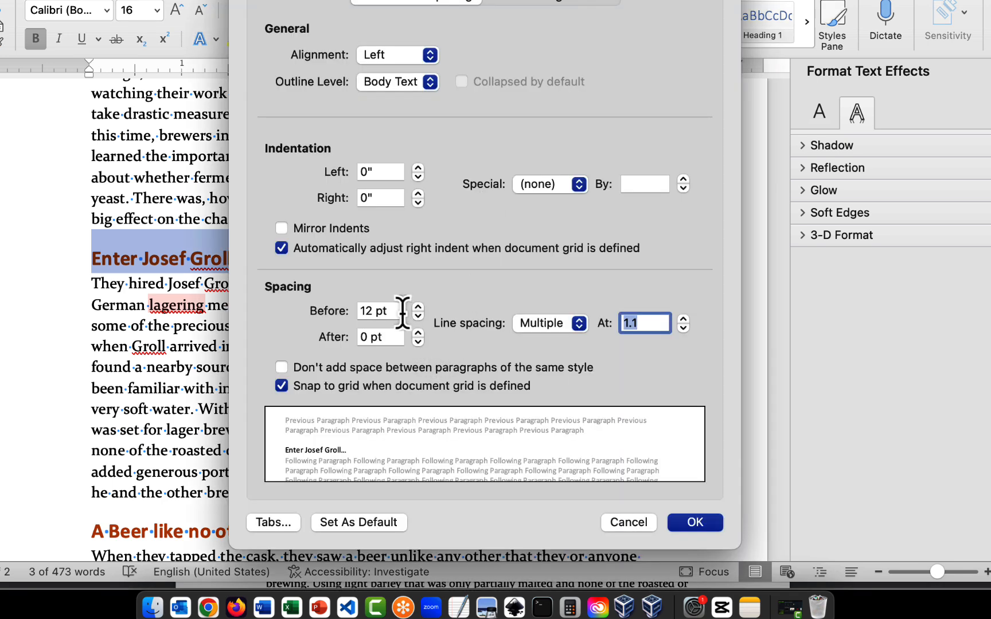
double_click(372, 311)
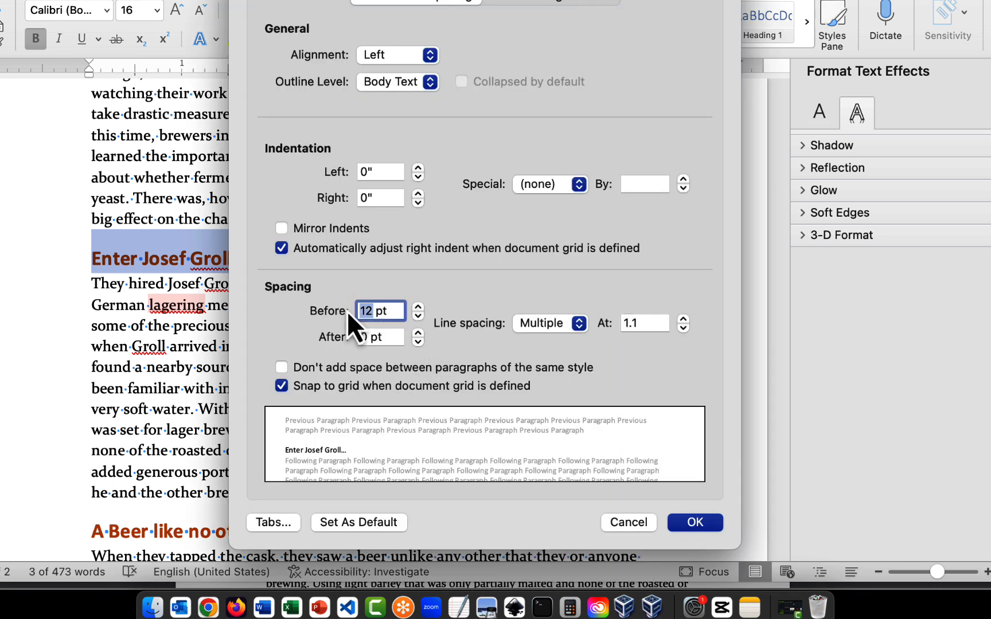
text(8)
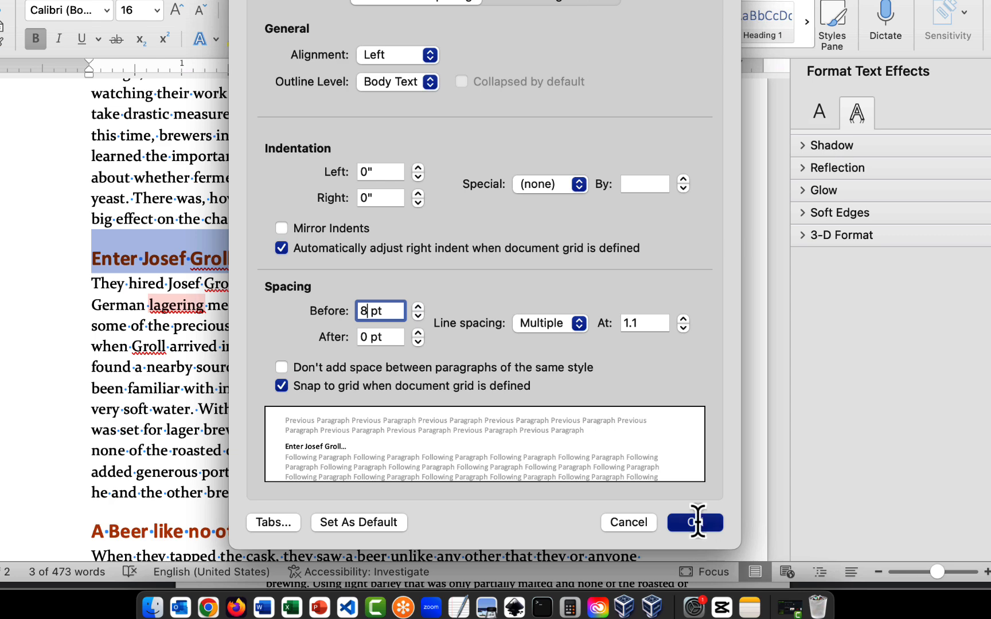
click(696, 525)
- Set the spacing before the "A Beer like no other." heading to 8 pt
scroll(412, 318, down, 3)
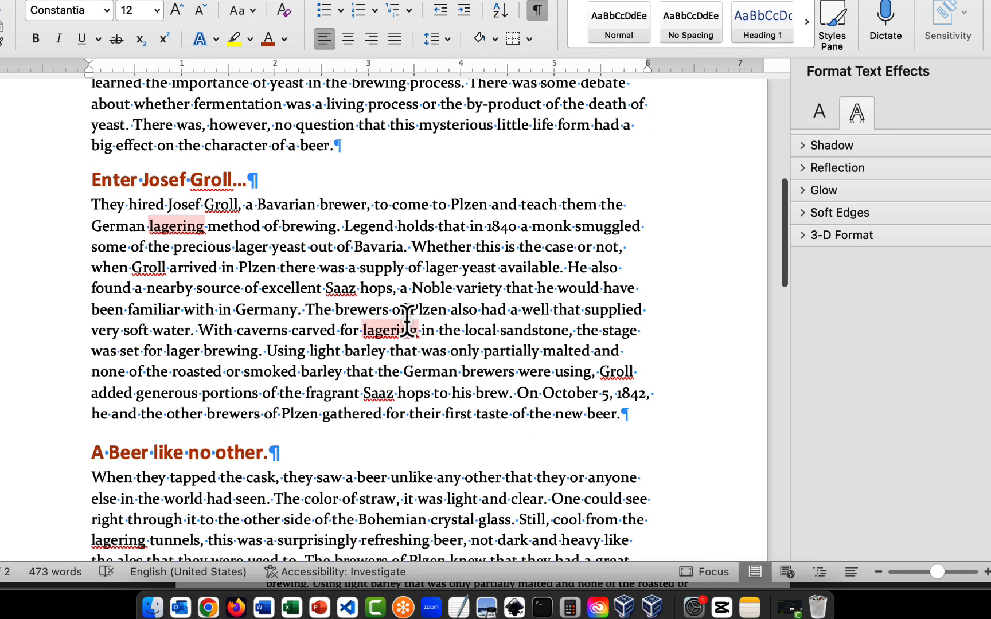
click(34, 453)
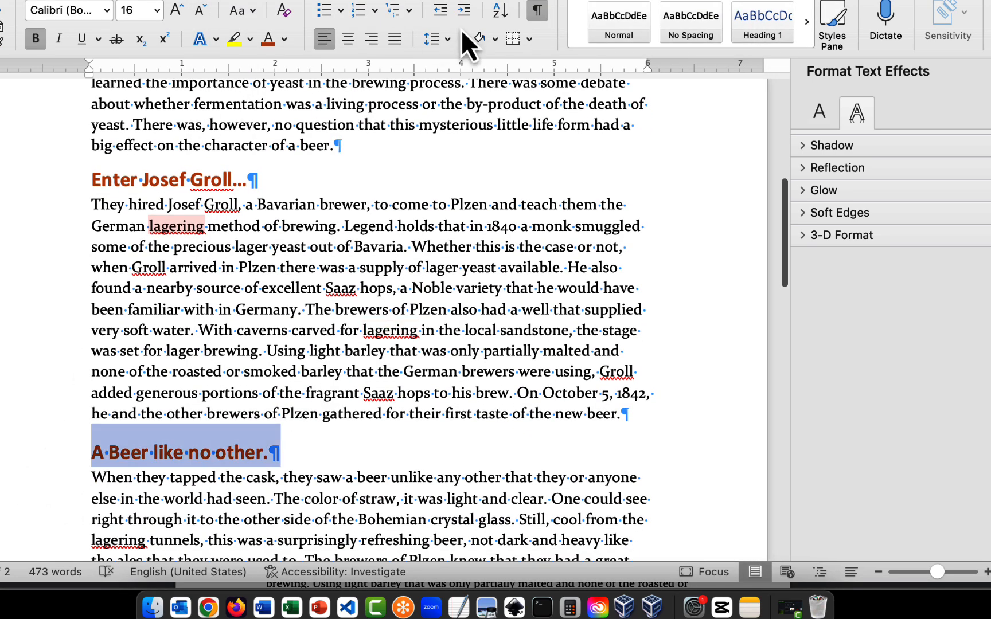
click(447, 40)
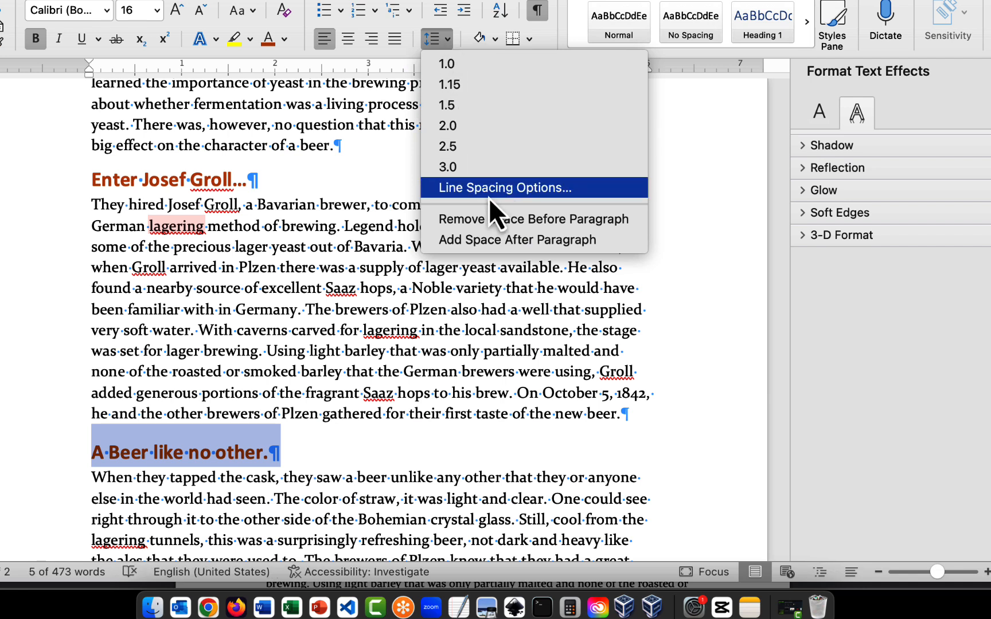
click(488, 188)
double_click(367, 310)
text(6)
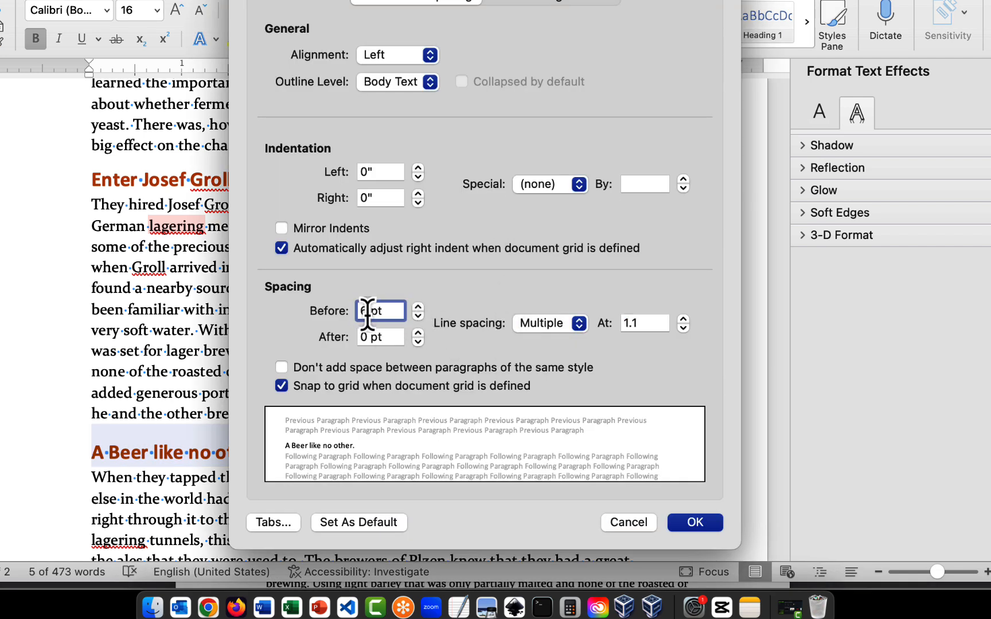
key(BackSpace)
text(8)
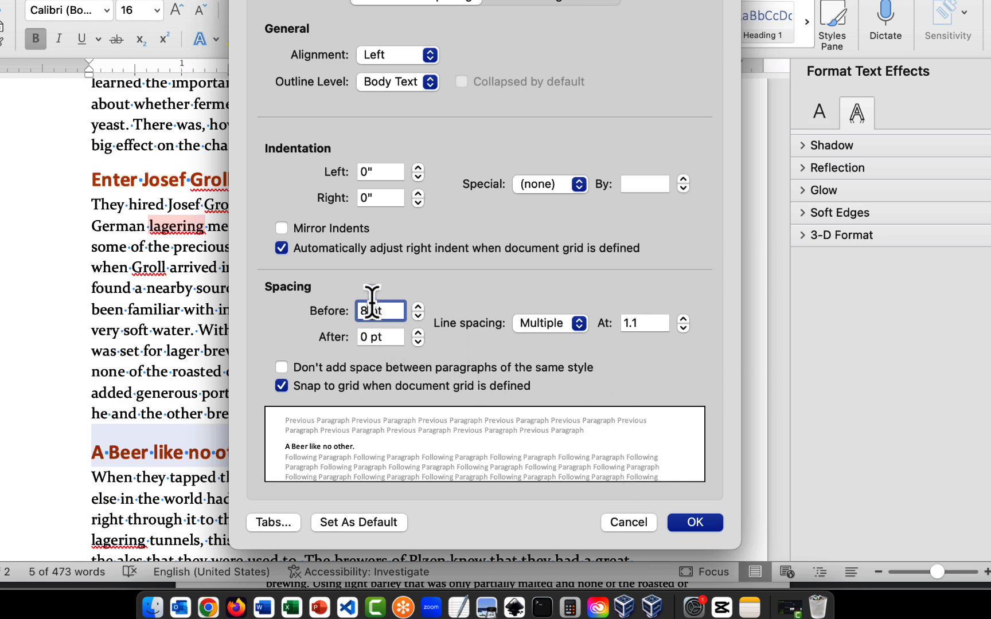
click(695, 522)
- Examine the text flow across the page break and the beer picture's placement in the opening paragraph
scroll(566, 398, down, 10)
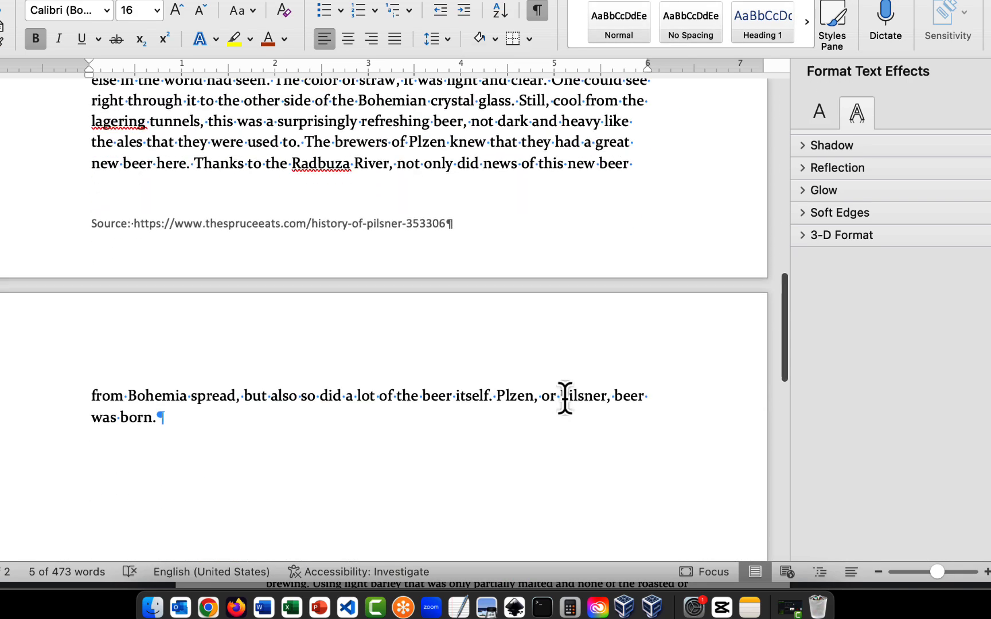
scroll(522, 401, up, 15)
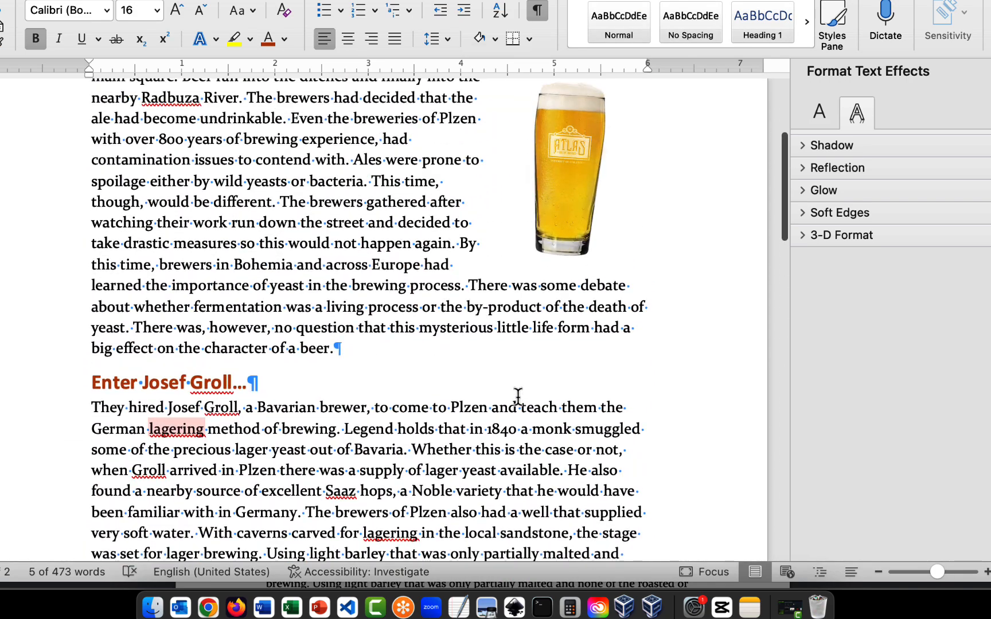
scroll(518, 395, up, 5)
scroll(471, 309, down, 2)
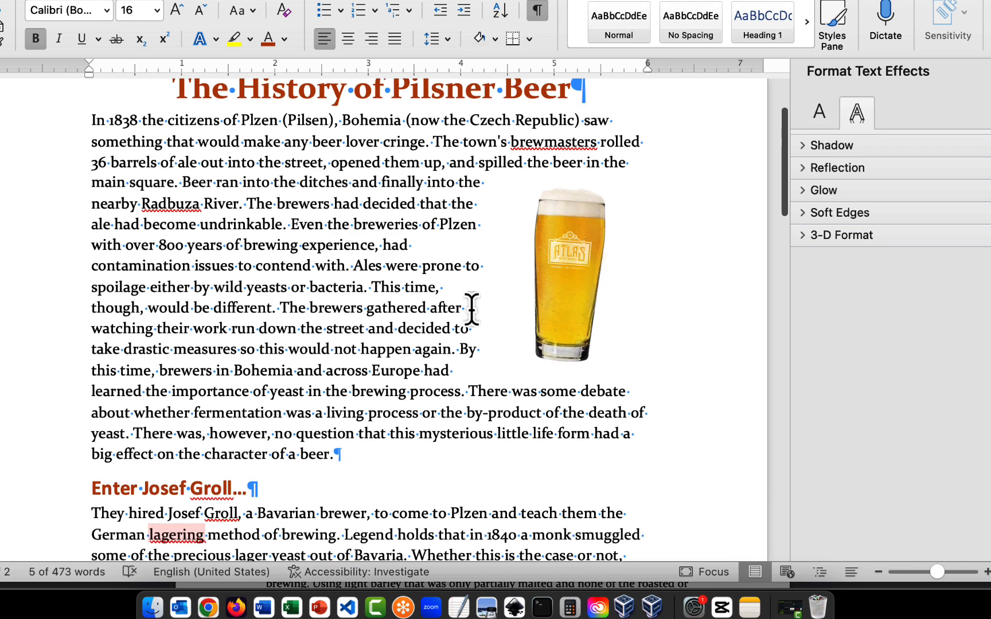
scroll(564, 240, down, 2)
scroll(565, 244, down, 3)
scroll(568, 229, up, 3)
click(569, 226)
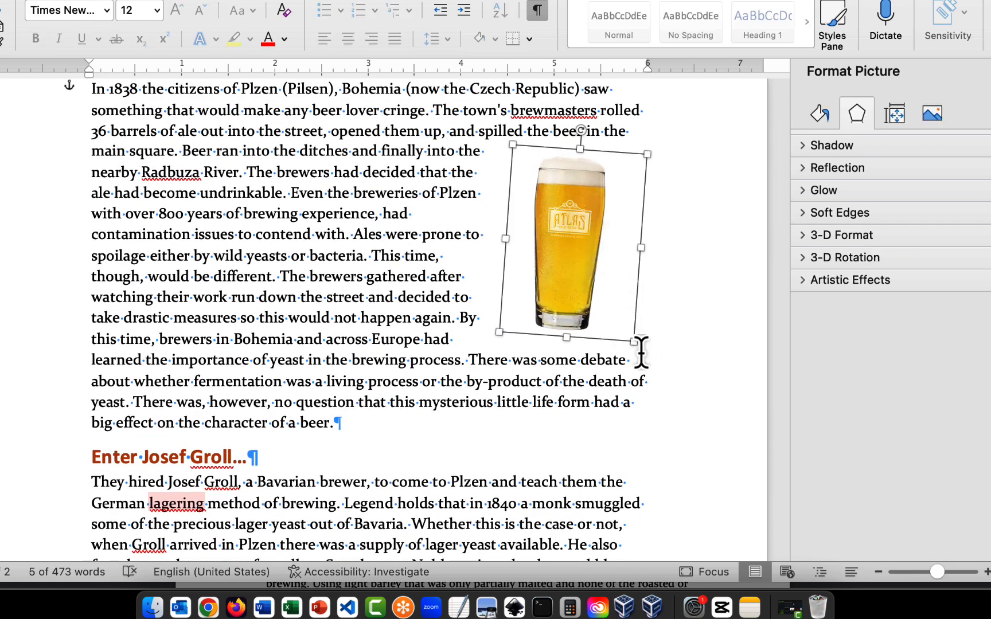
scroll(205, 310, up, 4)
- Set the font size of the whole opening paragraph below the title to 11.5 pt
drag(93, 192, 358, 514)
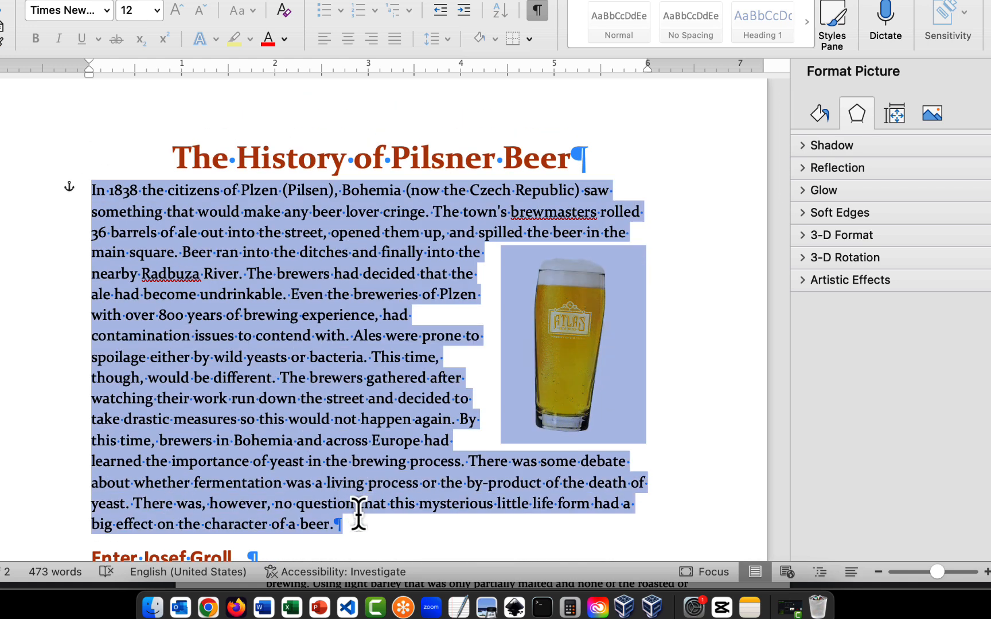
scroll(321, 494, down, 3)
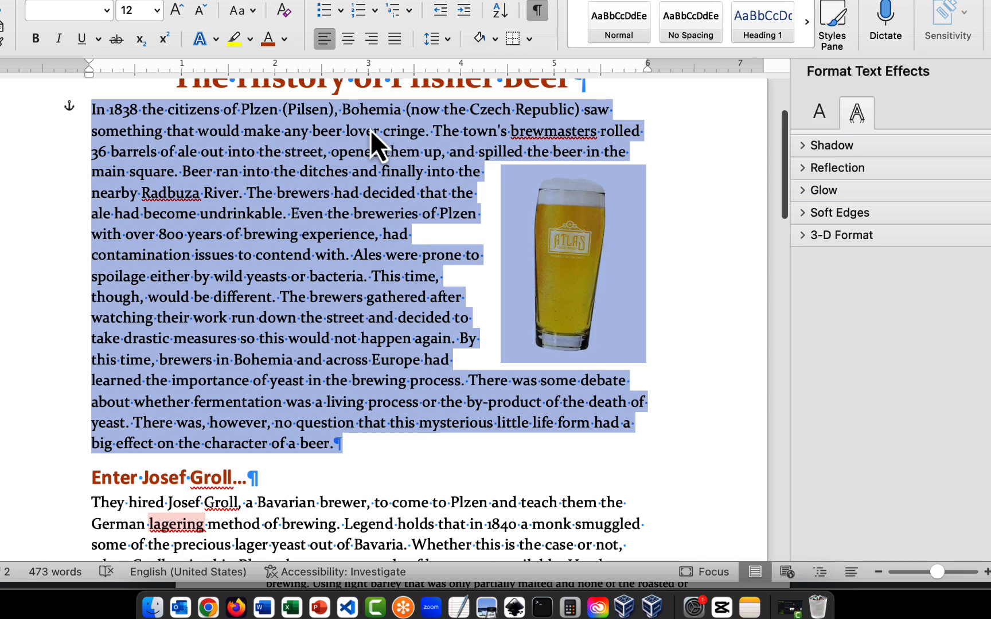
scroll(380, 398, up, 4)
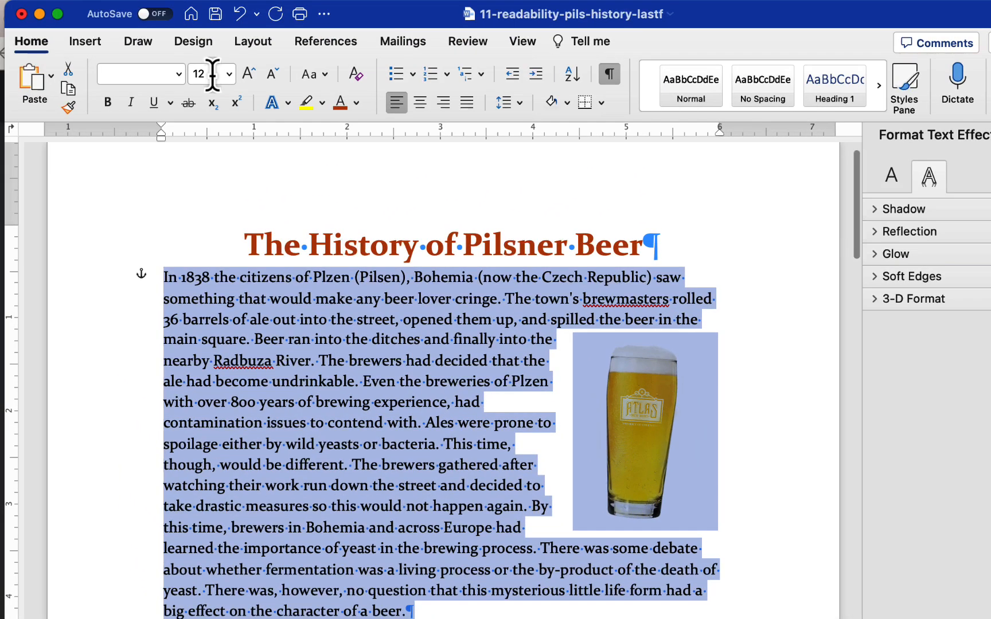
click(174, 41)
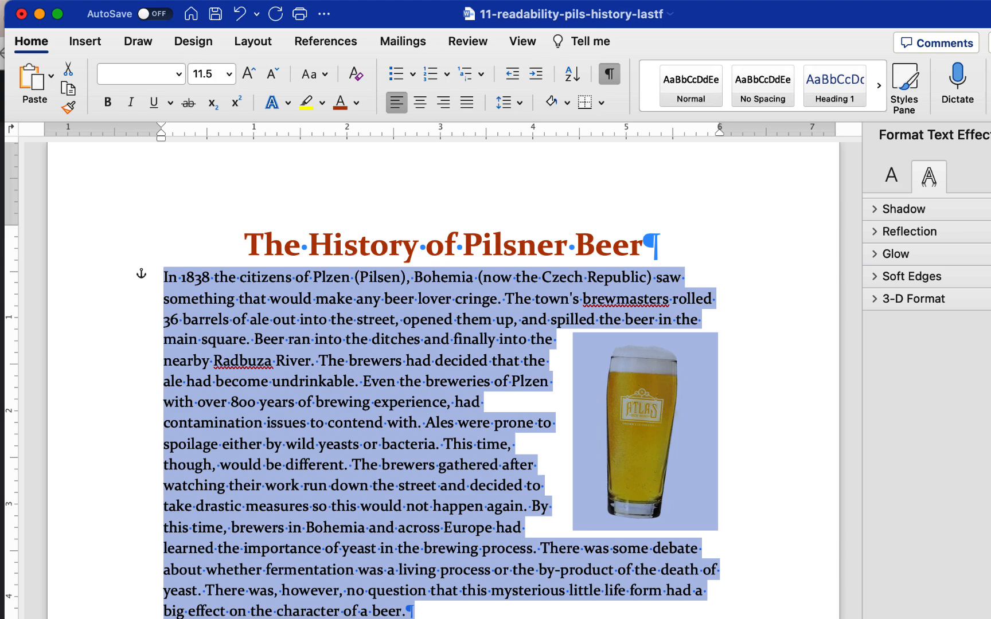
key(Return)
- Set the font size of the body paragraph under "Enter Josef Groll…" to 11.5 pt
scroll(292, 283, down, 10)
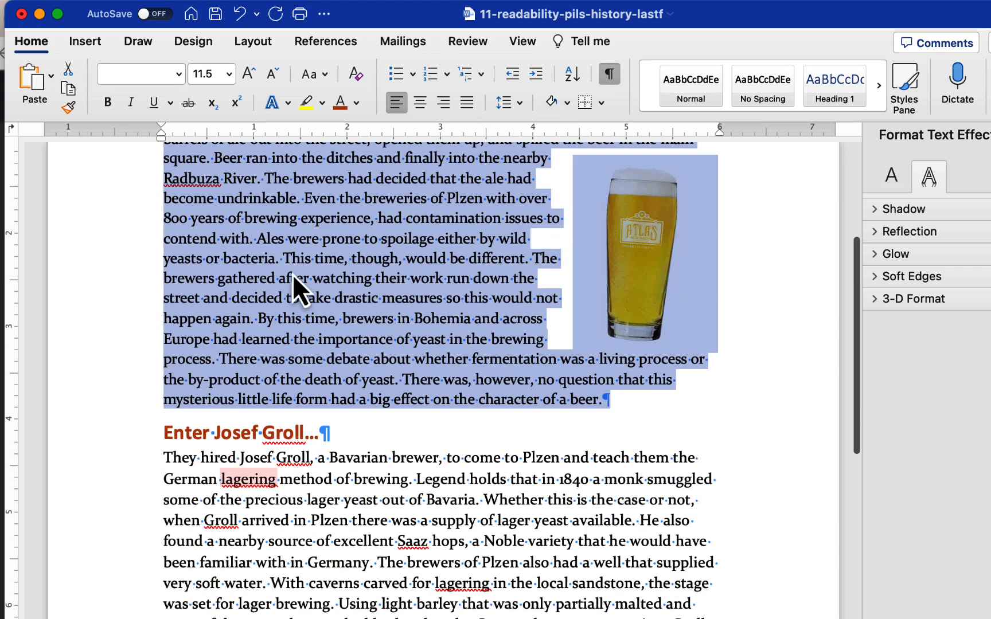
drag(161, 176, 710, 386)
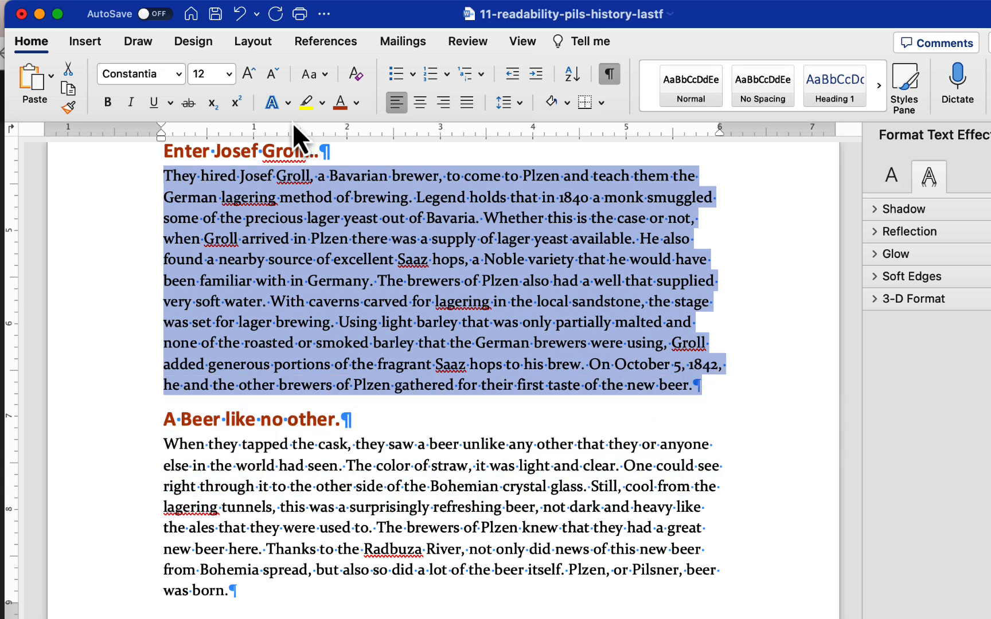
click(199, 73)
text(11.5)
key(Return)
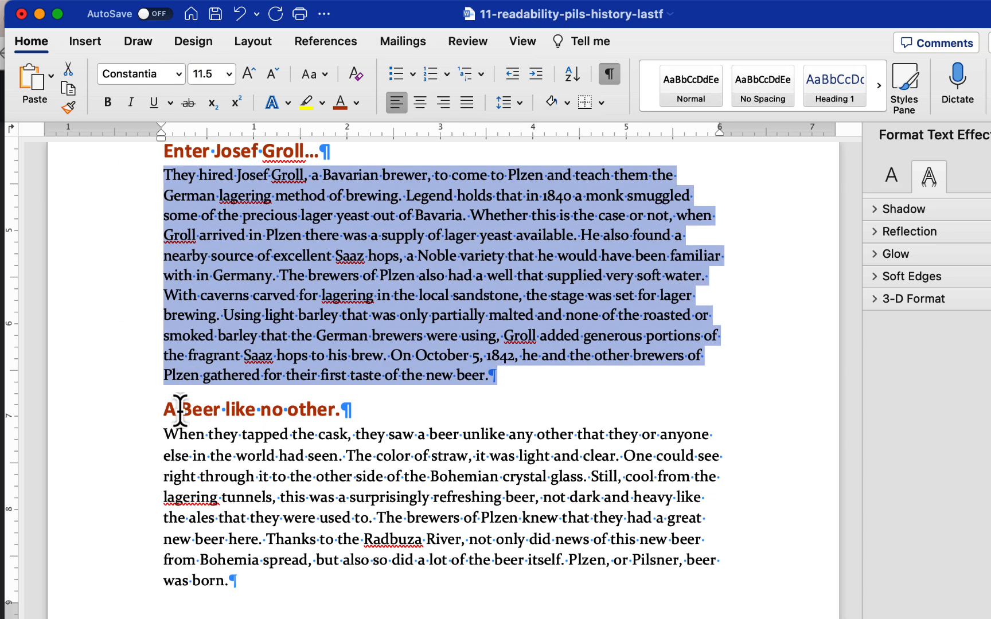
- Set the font size of the body paragraph under "A Beer like no other." to 11.5 pt
drag(163, 436, 321, 581)
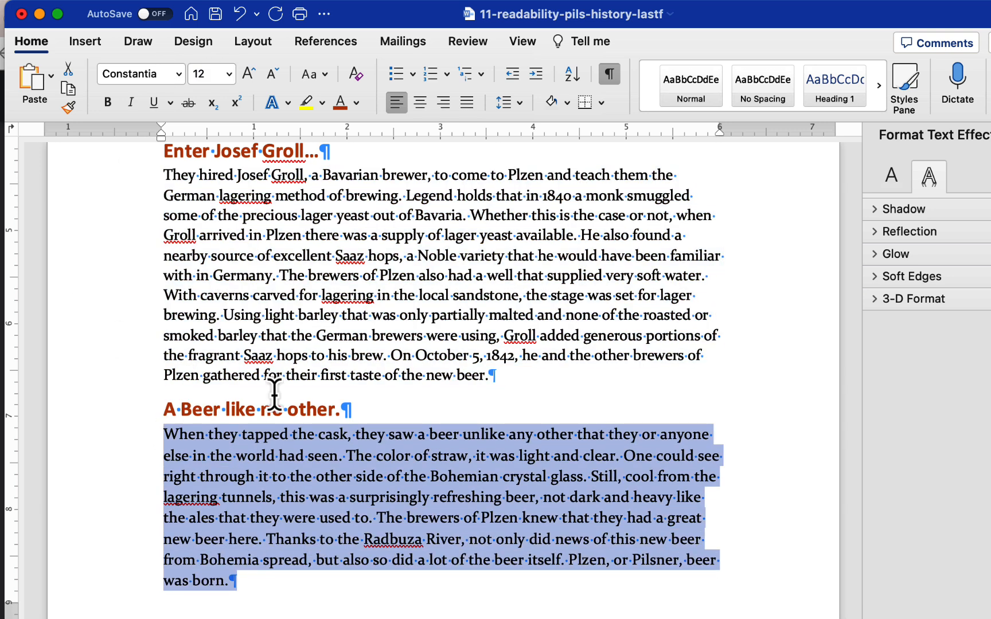
click(211, 73)
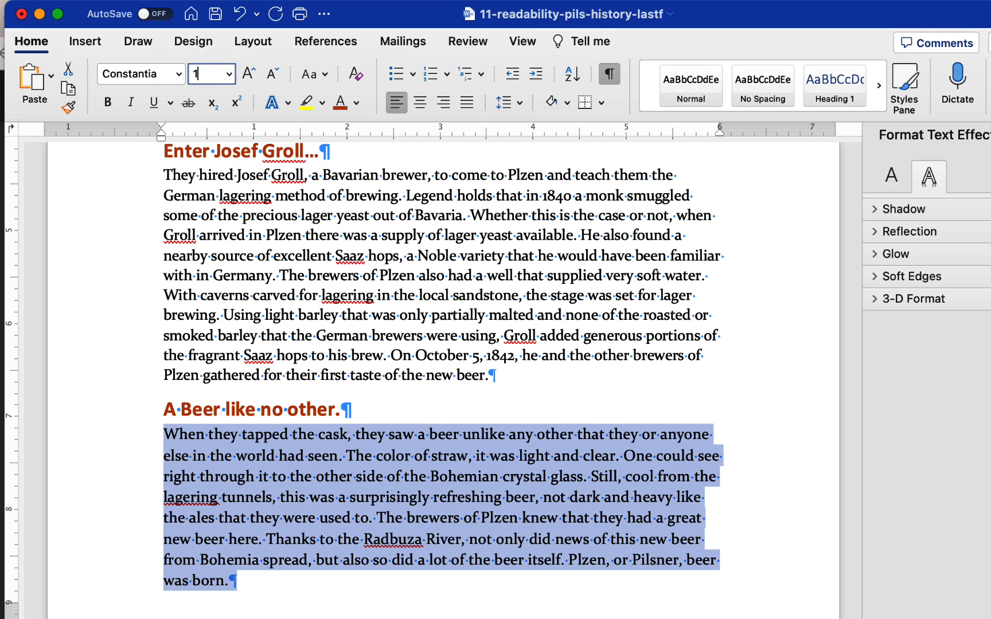
key(Return)
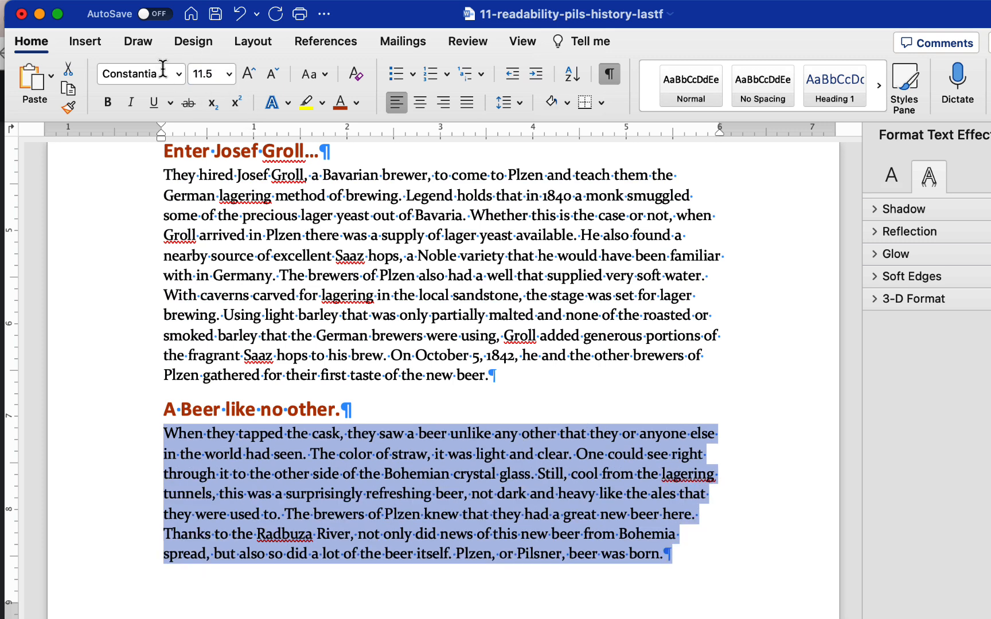
- Close the Format Text Effects settings and check how the resized text fits on the page
scroll(434, 281, down, 3)
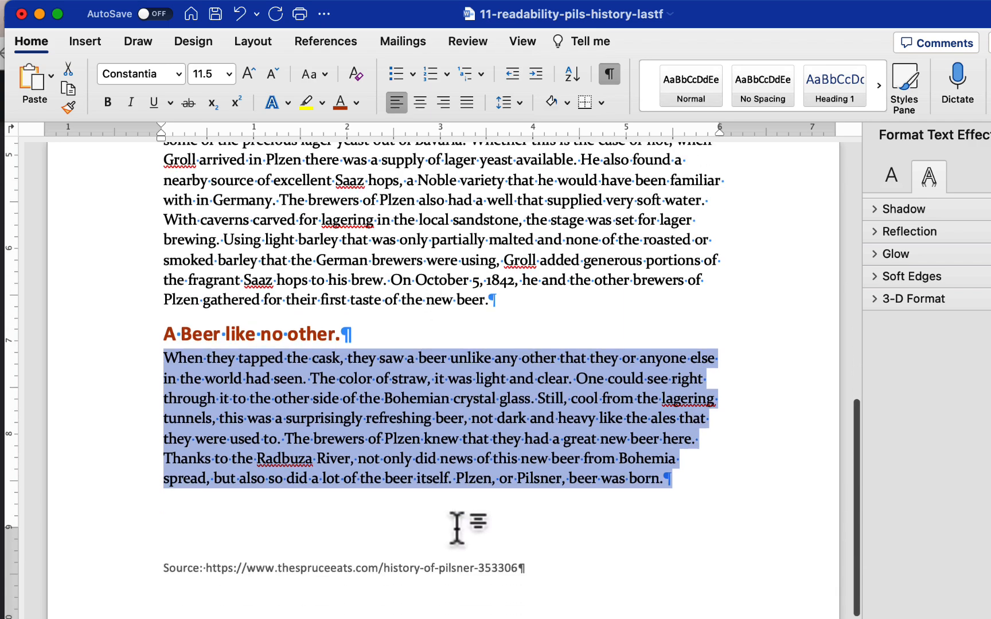
scroll(499, 436, up, 5)
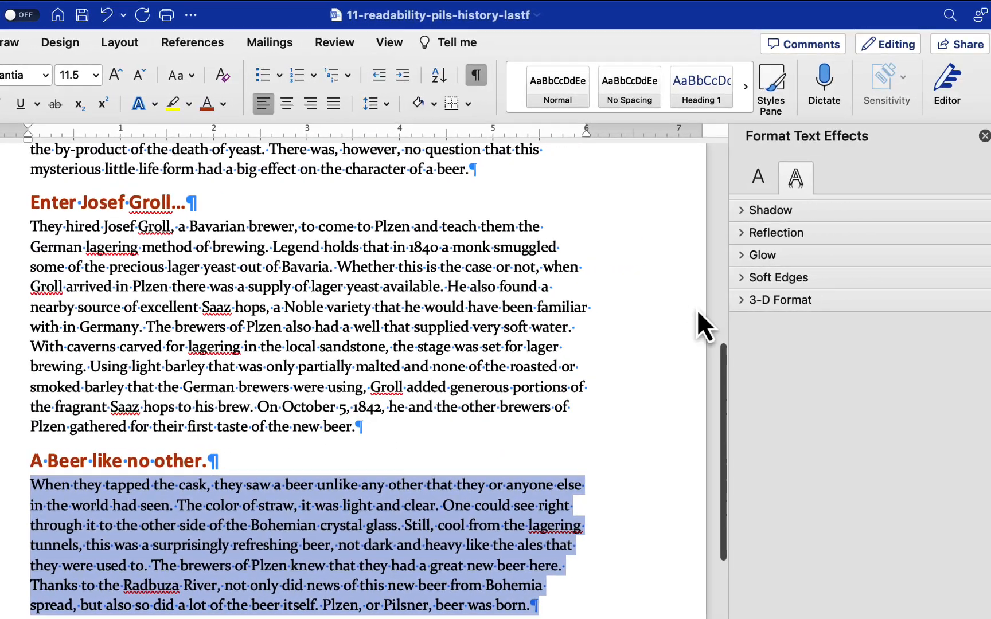
click(977, 136)
click(668, 327)
scroll(668, 328, up, 10)
scroll(668, 339, up, 4)
scroll(443, 367, down, 3)
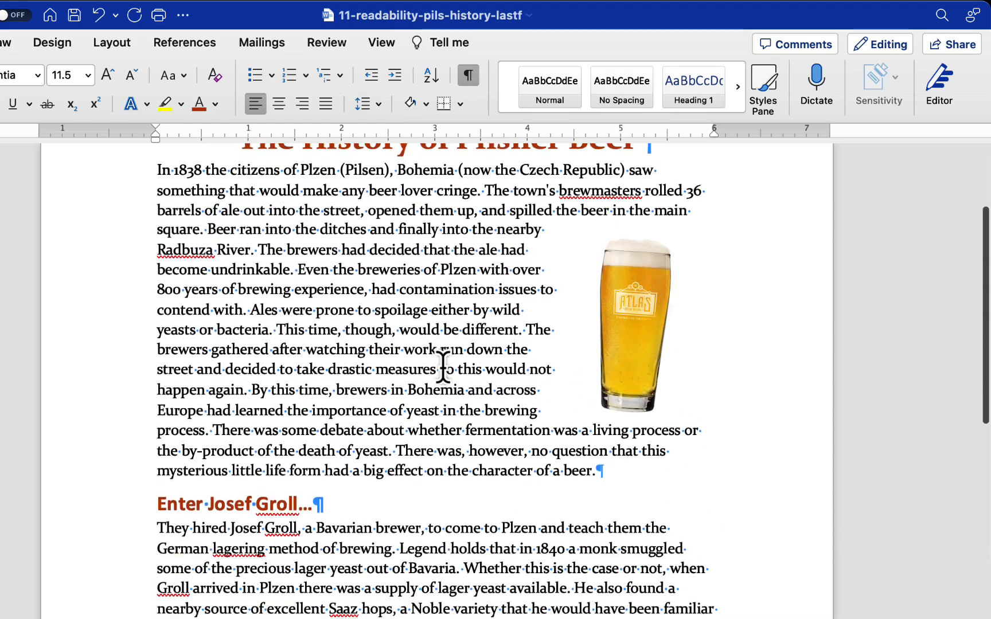
scroll(443, 367, down, 15)
scroll(443, 367, up, 7)
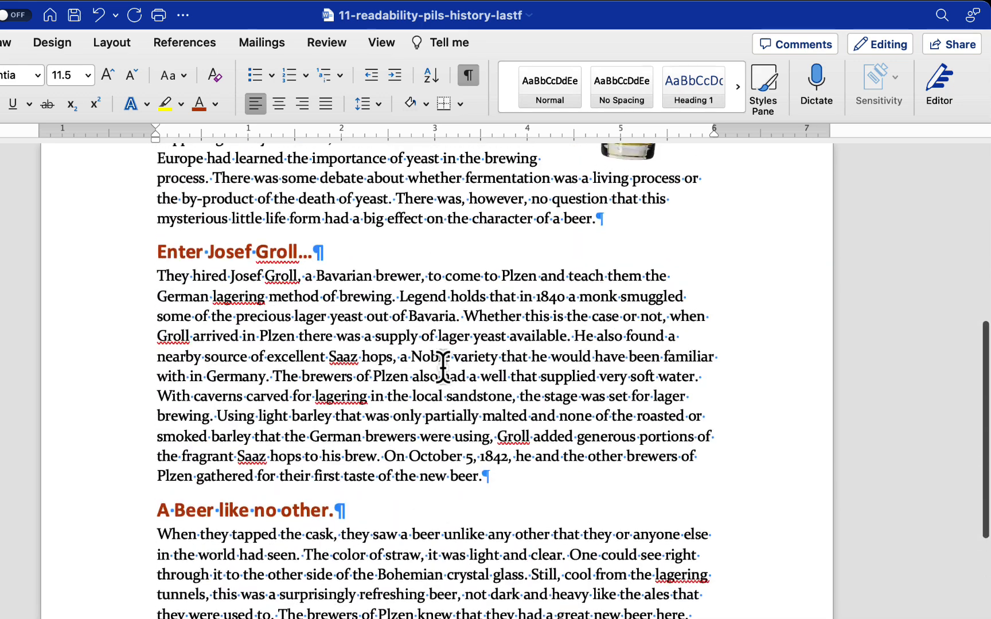
scroll(443, 367, up, 10)
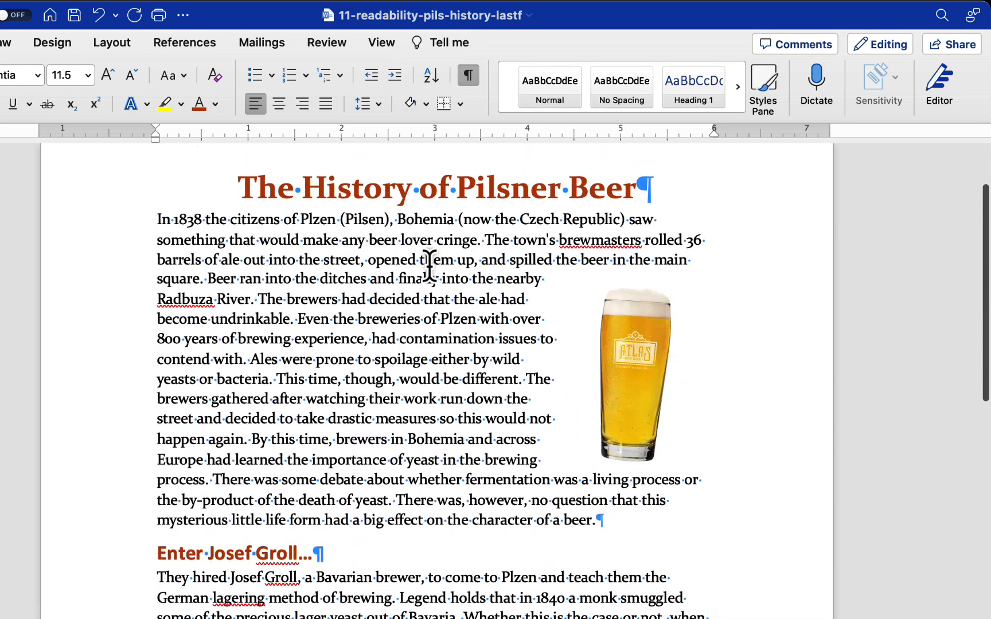
- Set the line spacing of the whole document's body text and headings to Multiple at 1.15
key(super+a)
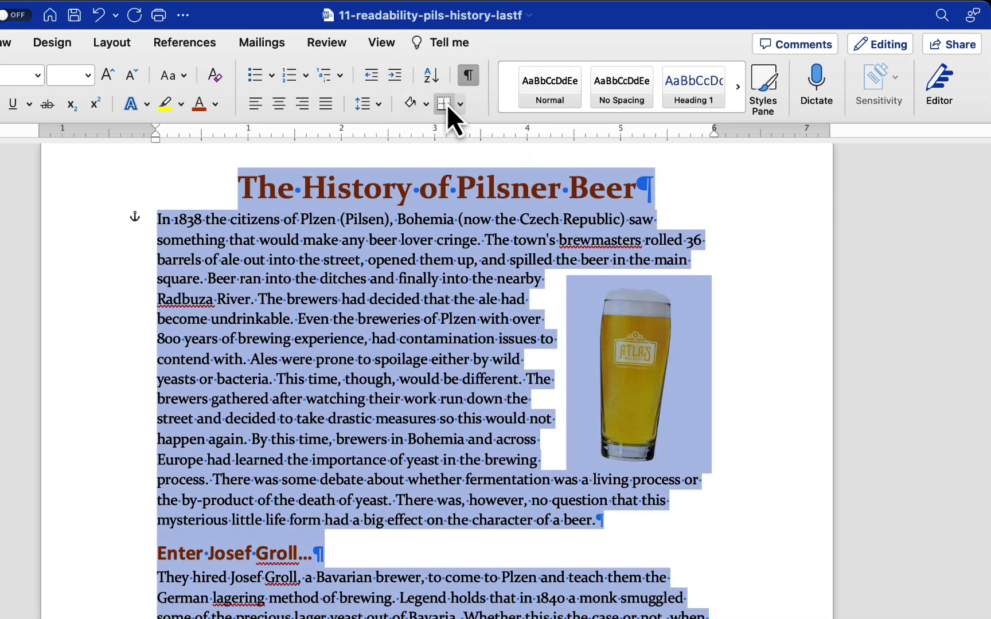
click(425, 105)
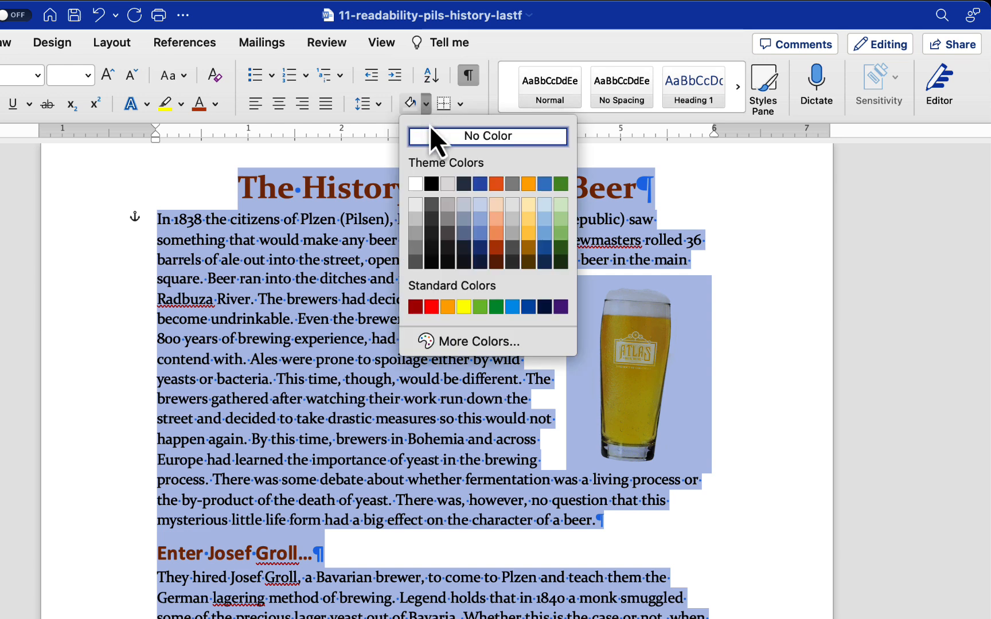
click(380, 104)
click(379, 103)
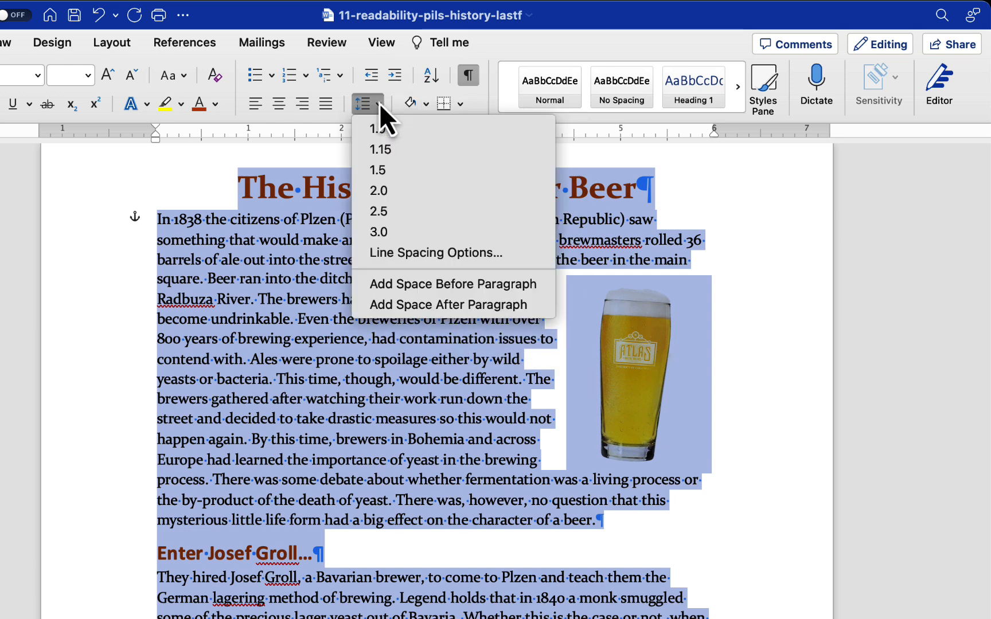
click(404, 255)
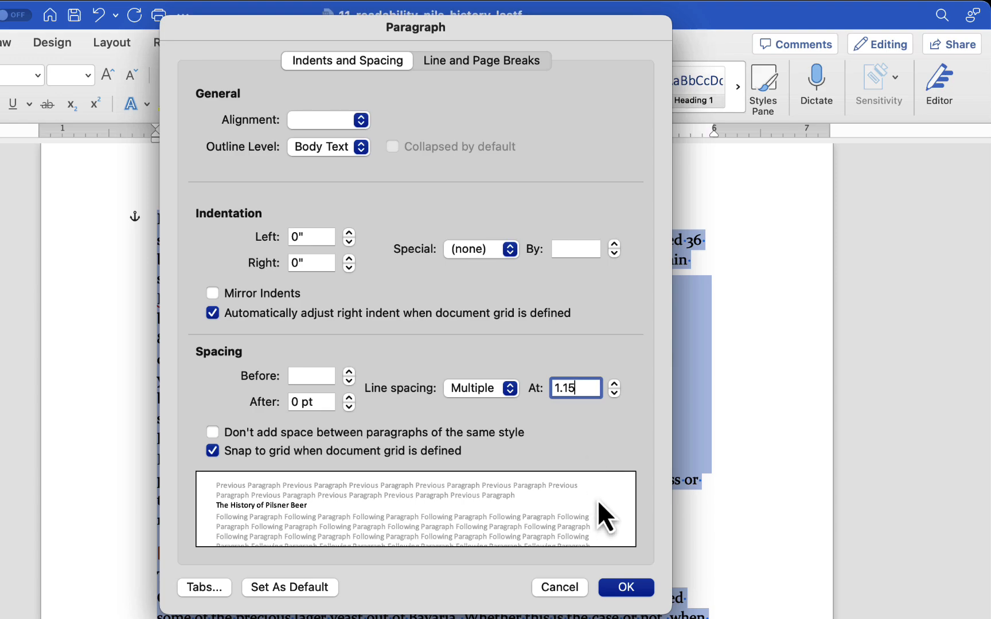
click(625, 590)
scroll(512, 370, down, 10)
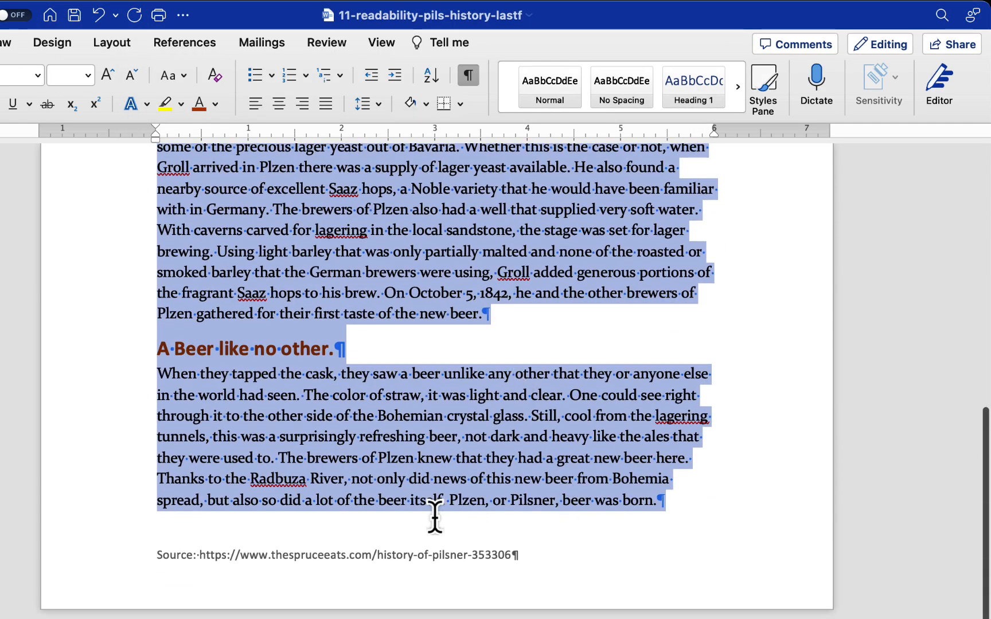
scroll(548, 474, up, 10)
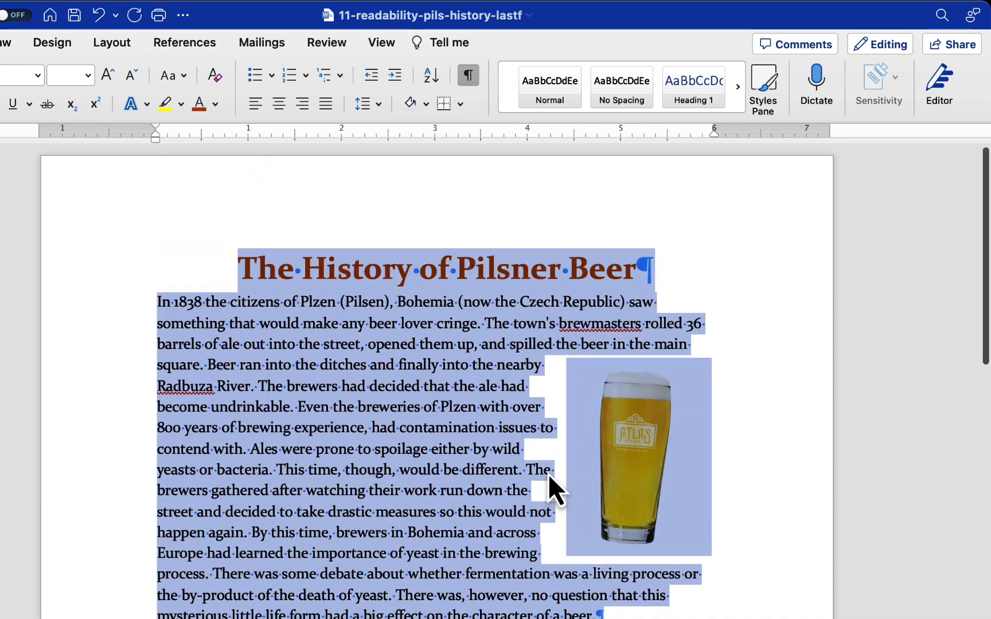
- Deselect the text and hide the paragraph marks and other formatting symbols
click(812, 326)
scroll(744, 305, down, 3)
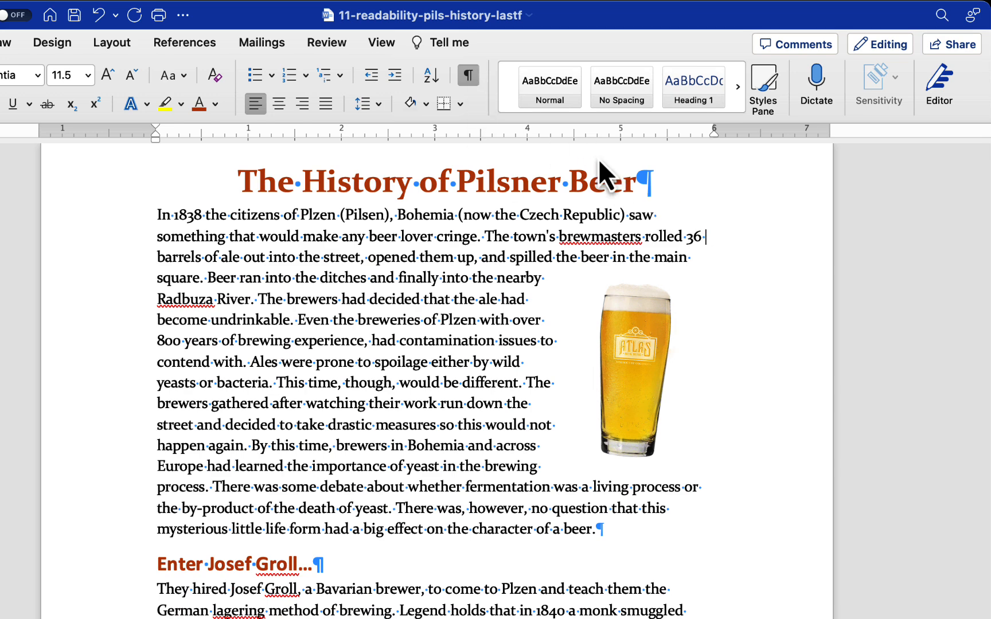
click(468, 75)
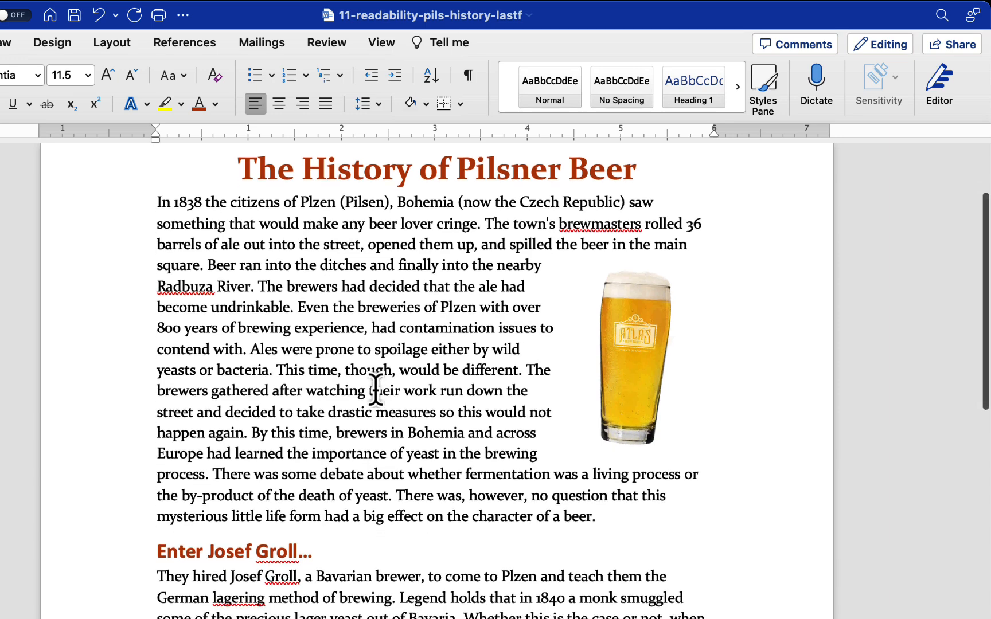
- Examine the finished page from the title and wrapped beer picture through both subheadings to the source line in the footer
scroll(376, 392, down, 10)
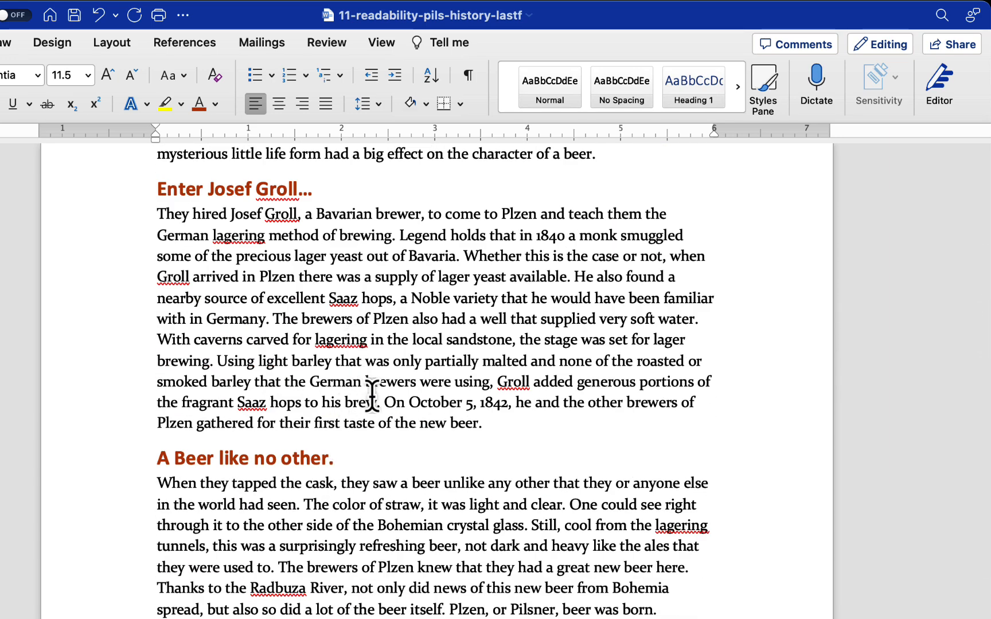
scroll(427, 339, down, 2)
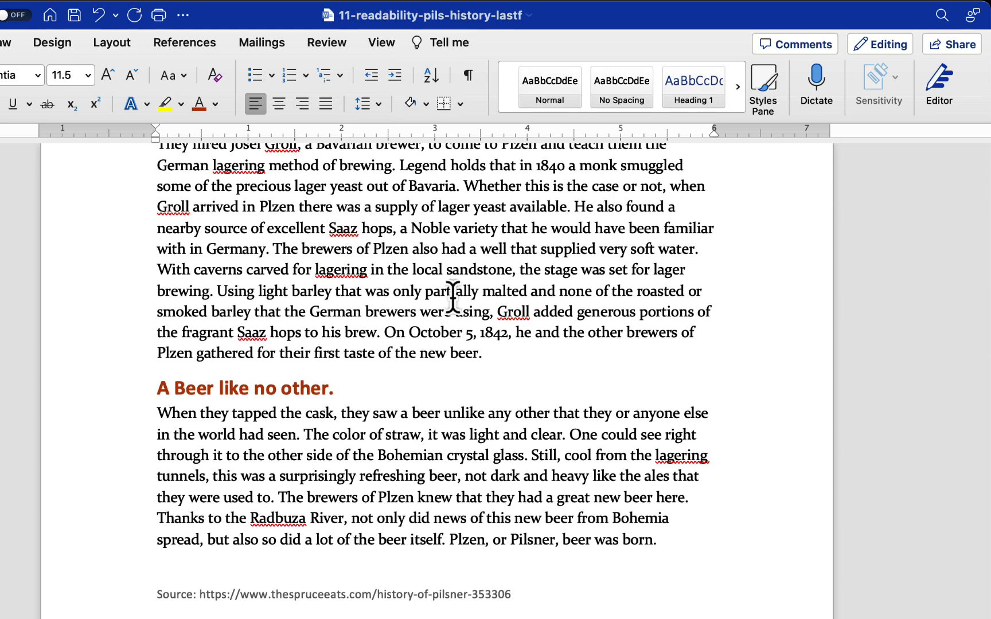
scroll(453, 296, down, 1)
scroll(453, 295, up, 8)
scroll(453, 295, up, 10)
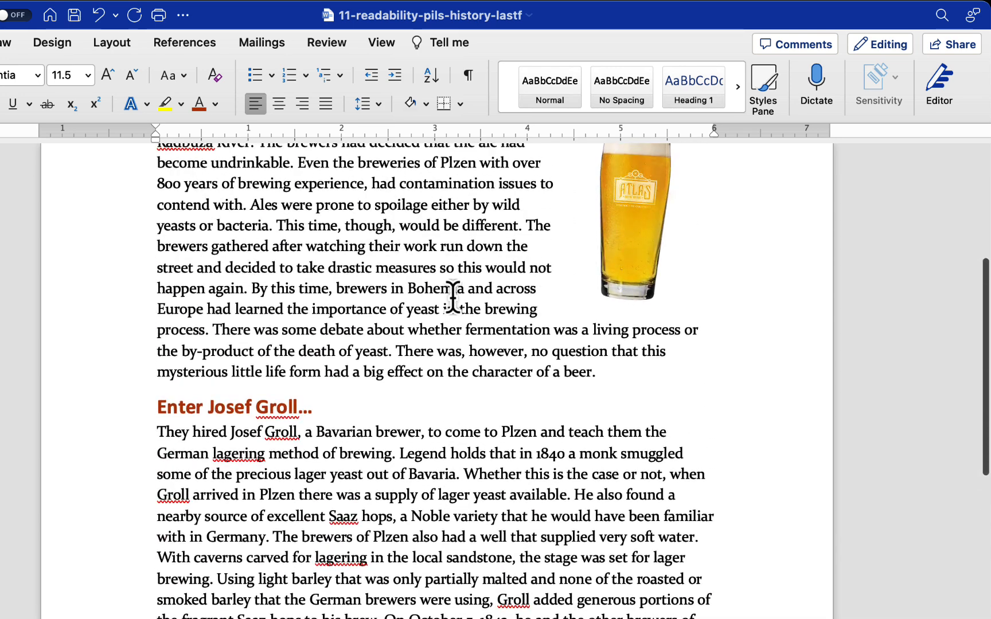
scroll(494, 339, down, 2)
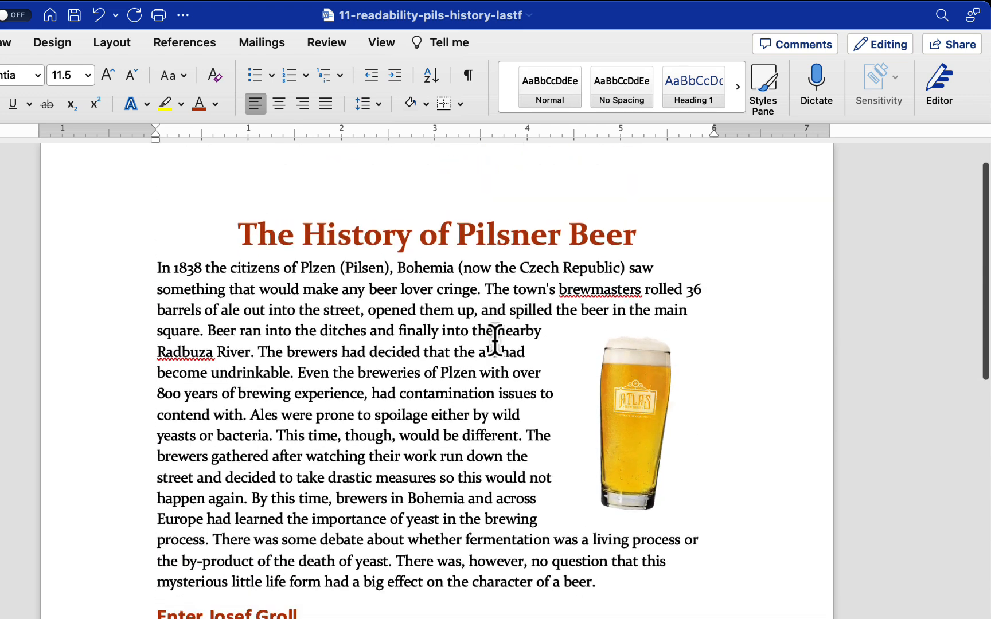
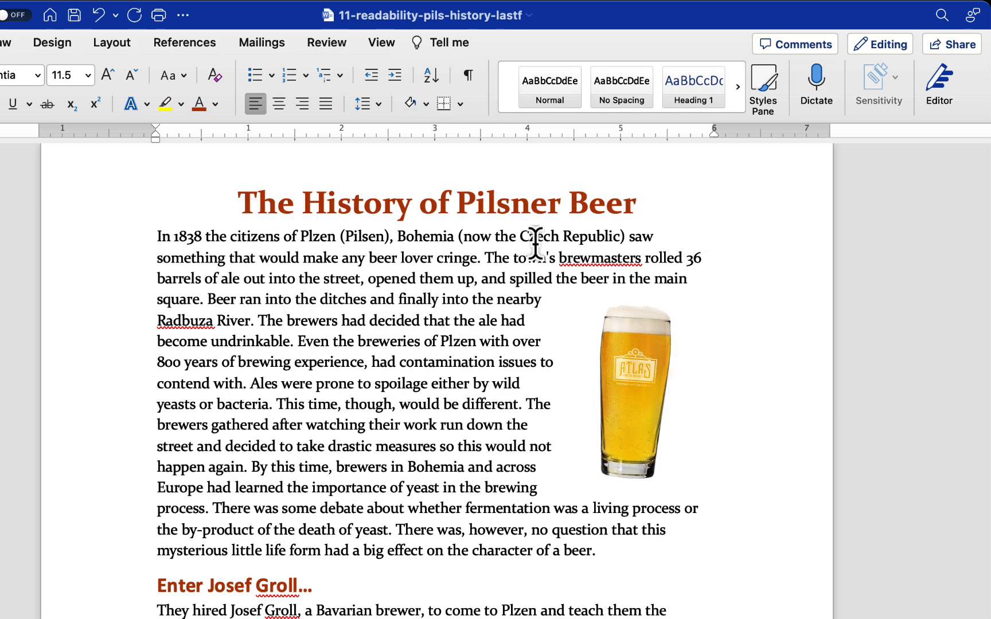
scroll(413, 301, down, 5)
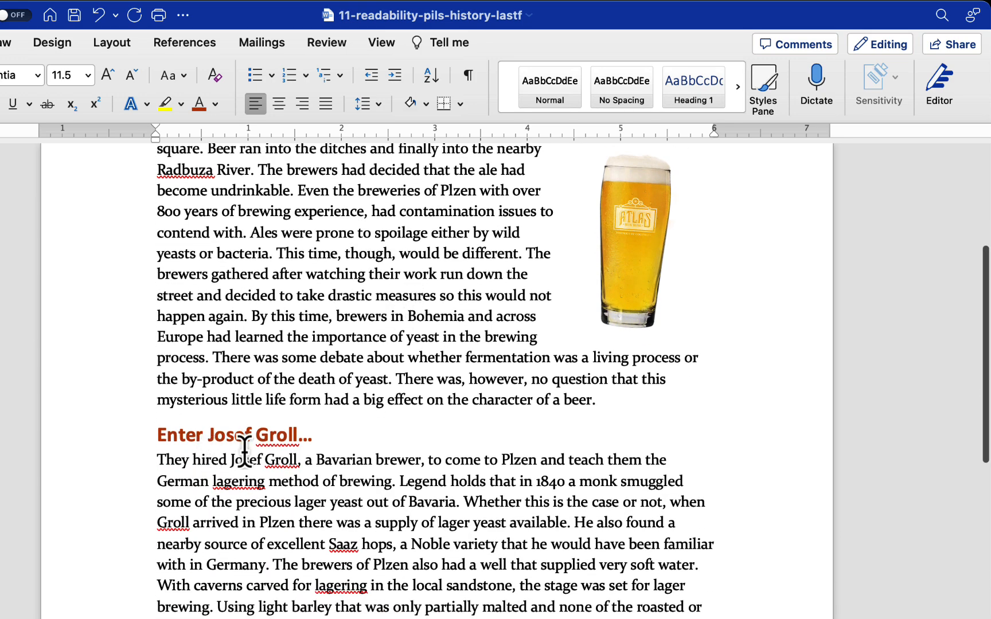
scroll(241, 455, down, 5)
scroll(244, 451, down, 1)
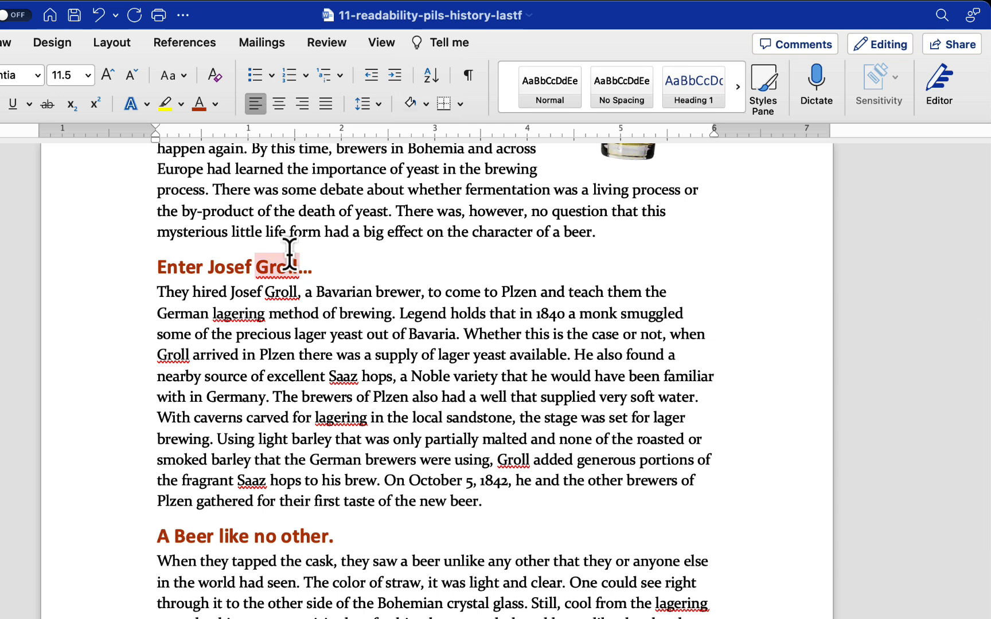
scroll(370, 303, down, 3)
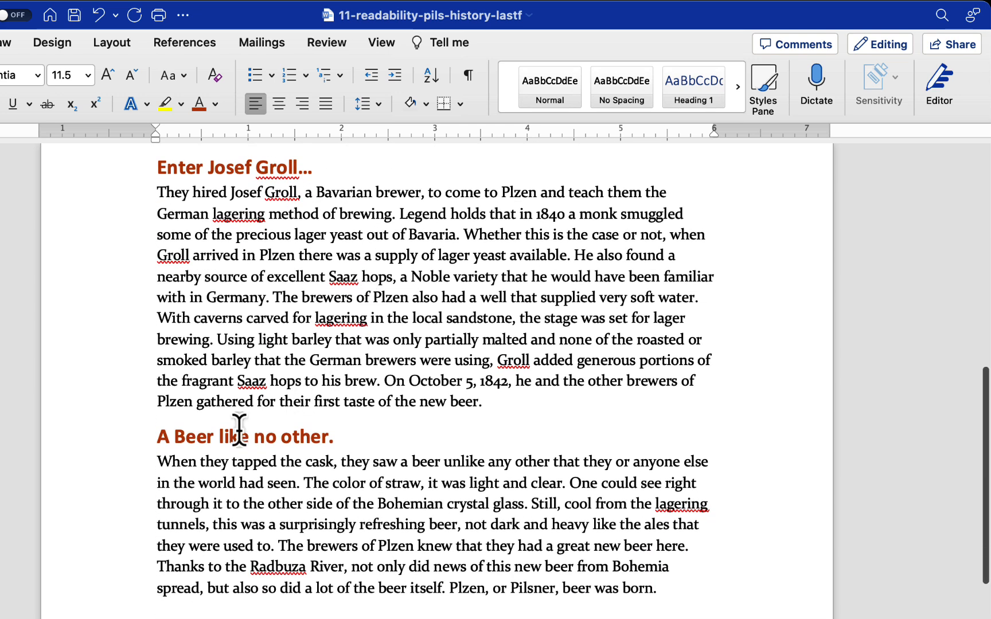
scroll(597, 382, down, 3)
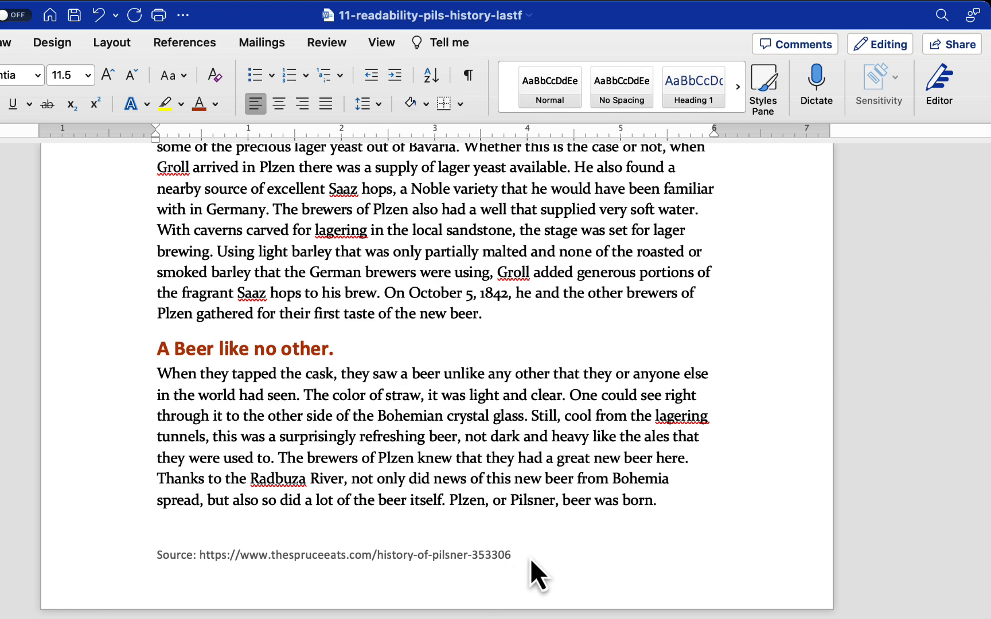
- Open the footer holding the source line for editing, then return to the body text
double_click(554, 565)
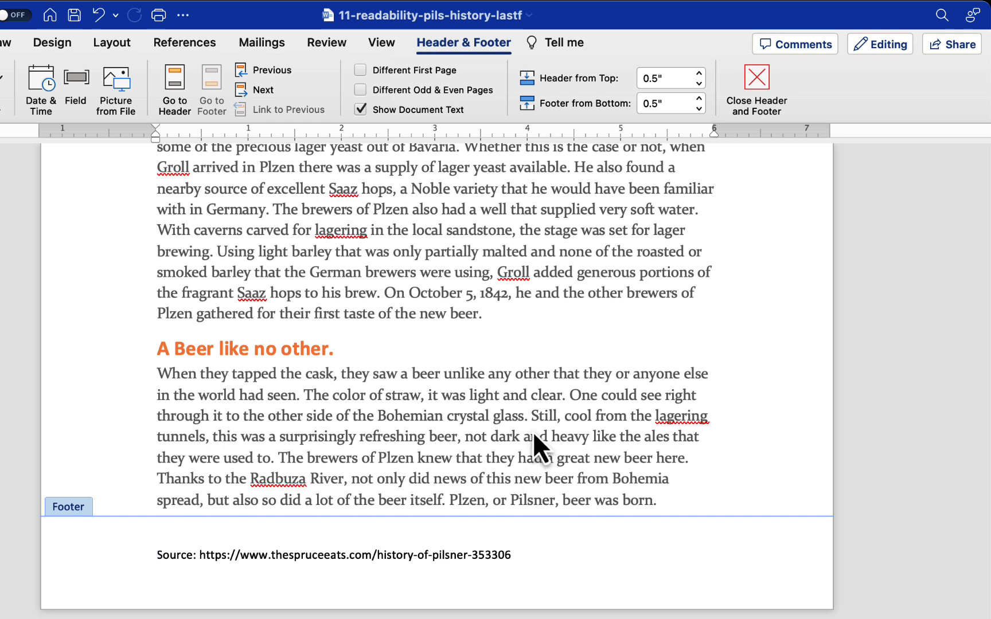
double_click(635, 371)
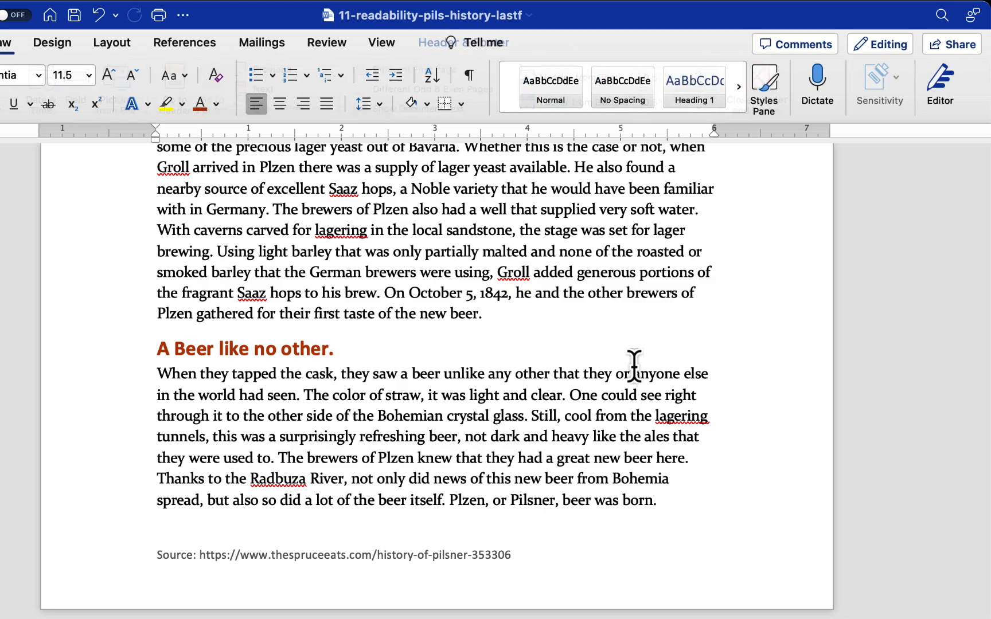
scroll(635, 370, up, 5)
scroll(635, 369, up, 5)
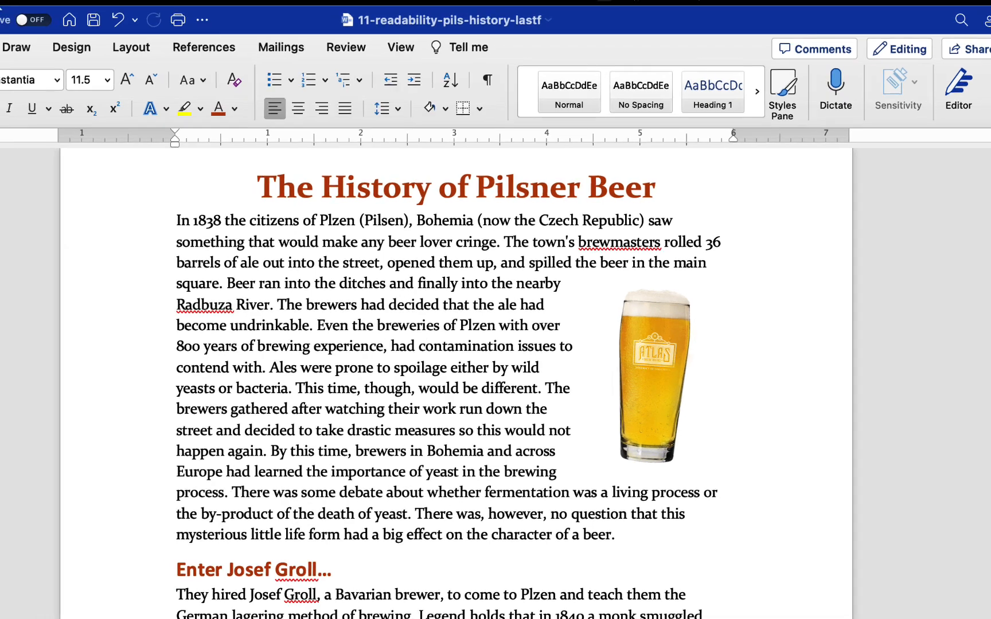
- Start saving a copy of the document, replacing "lastf" in the file name with the author's last name and first initial
click(73, 15)
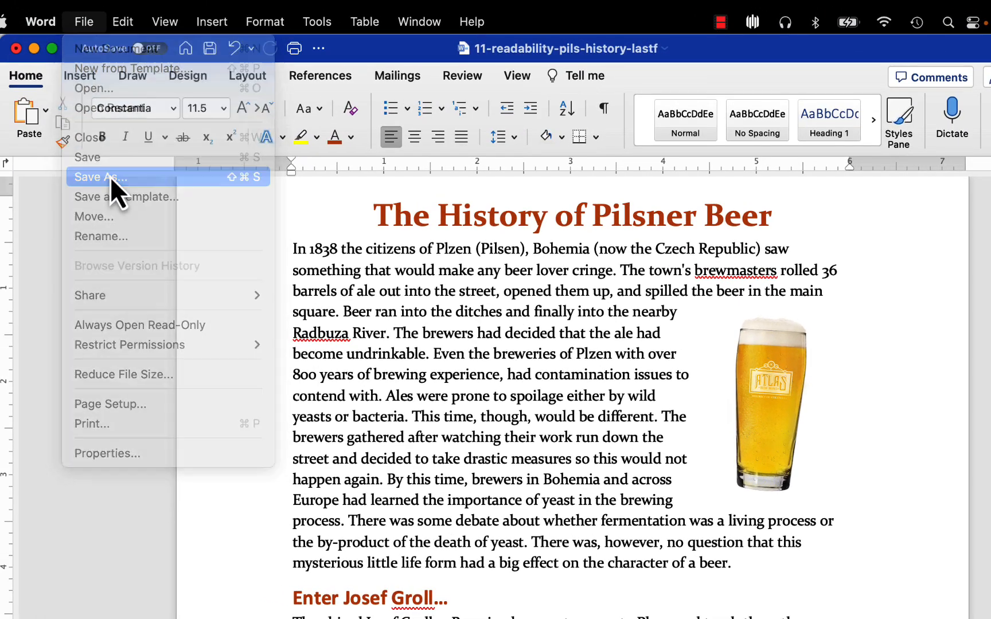
click(110, 177)
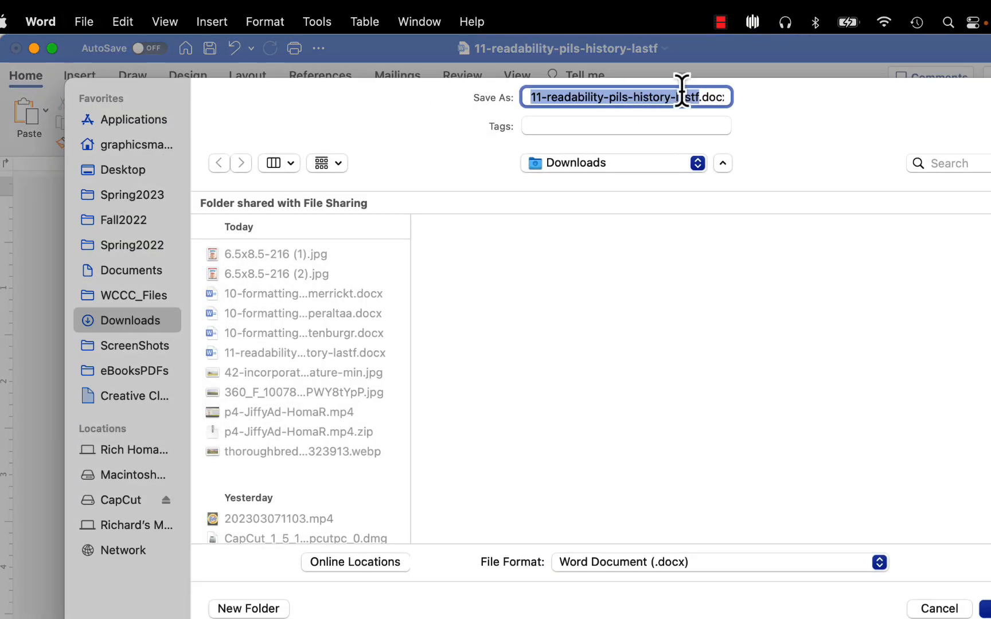
click(700, 97)
drag(699, 98, 676, 97)
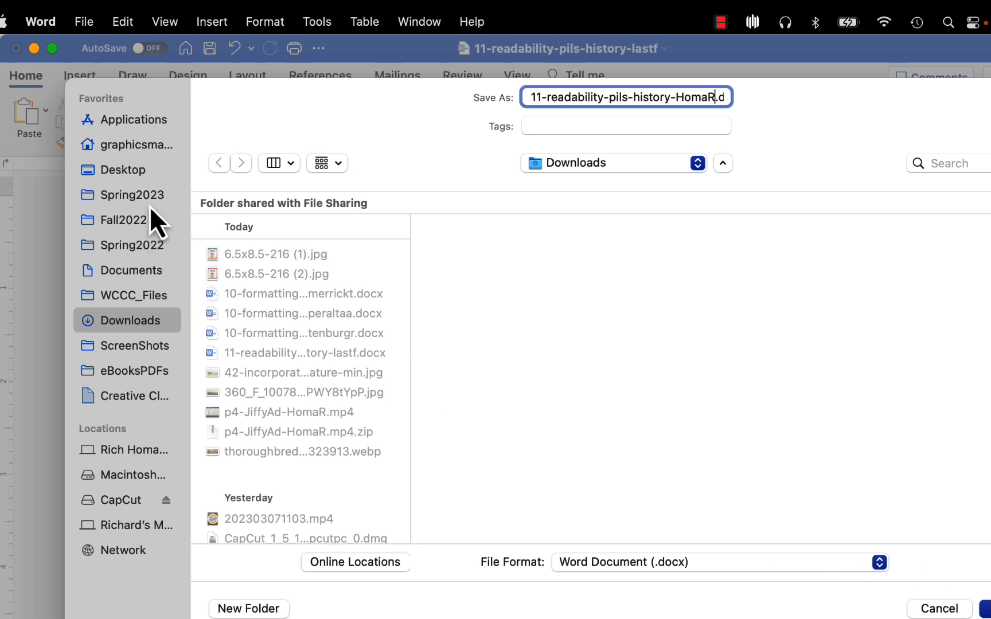
- Save the copy as a Word document (.docx) in the Notes folder of Spring2023/grd132w1
click(157, 190)
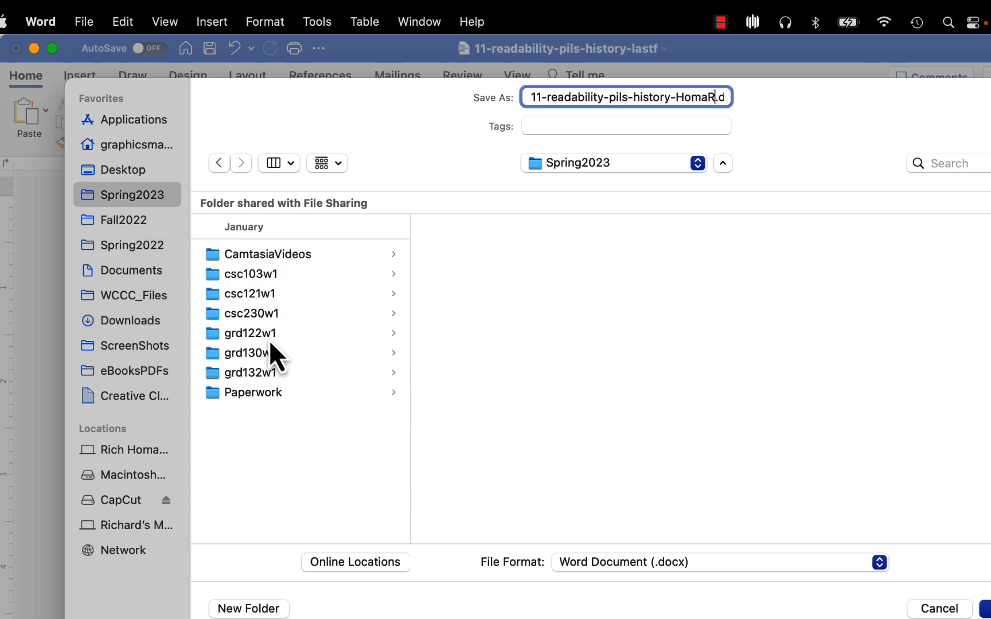
click(269, 336)
click(262, 375)
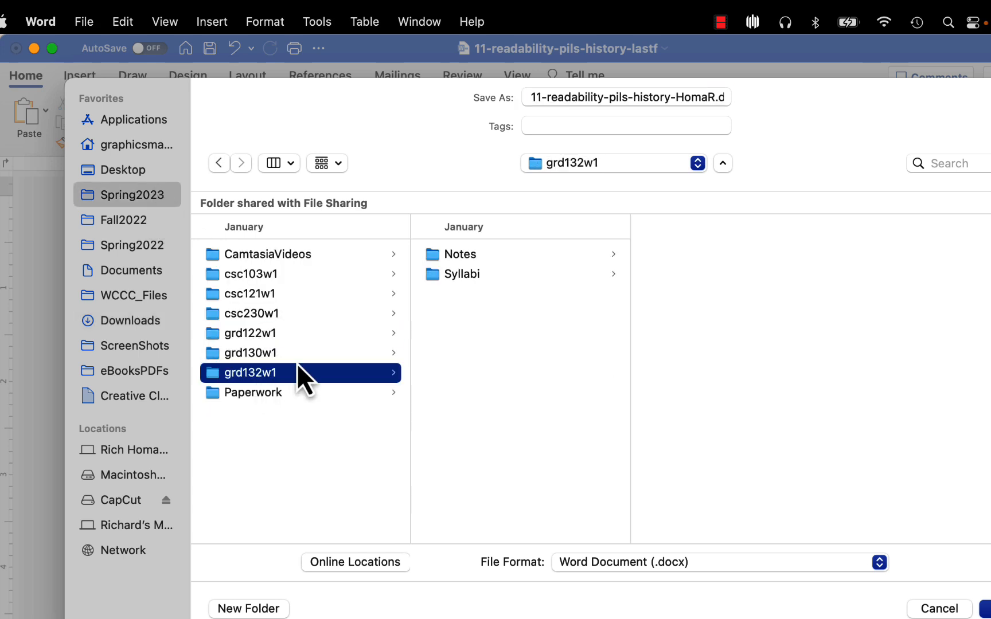
click(460, 259)
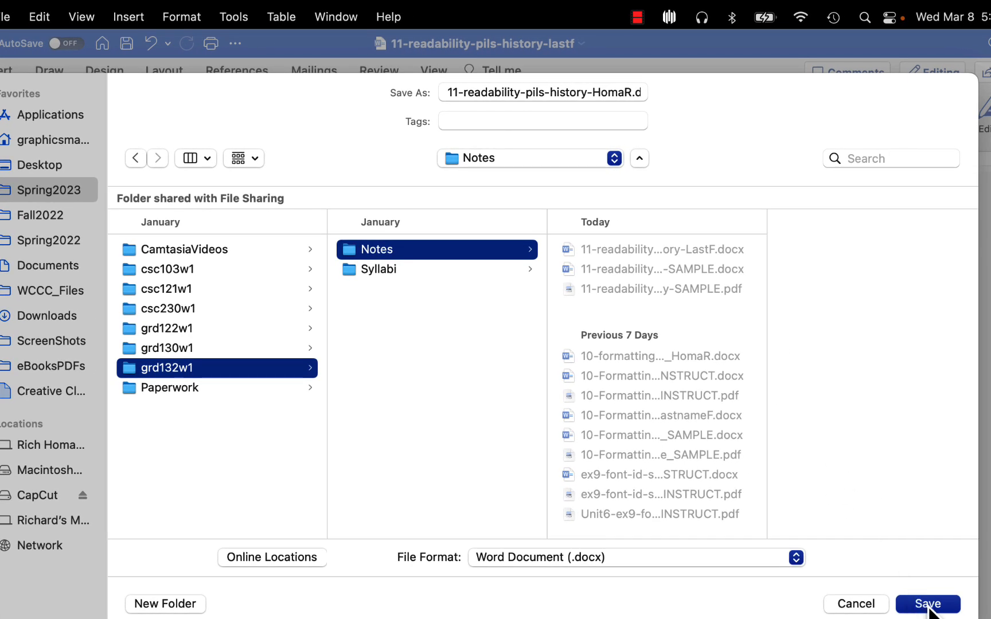
click(928, 604)
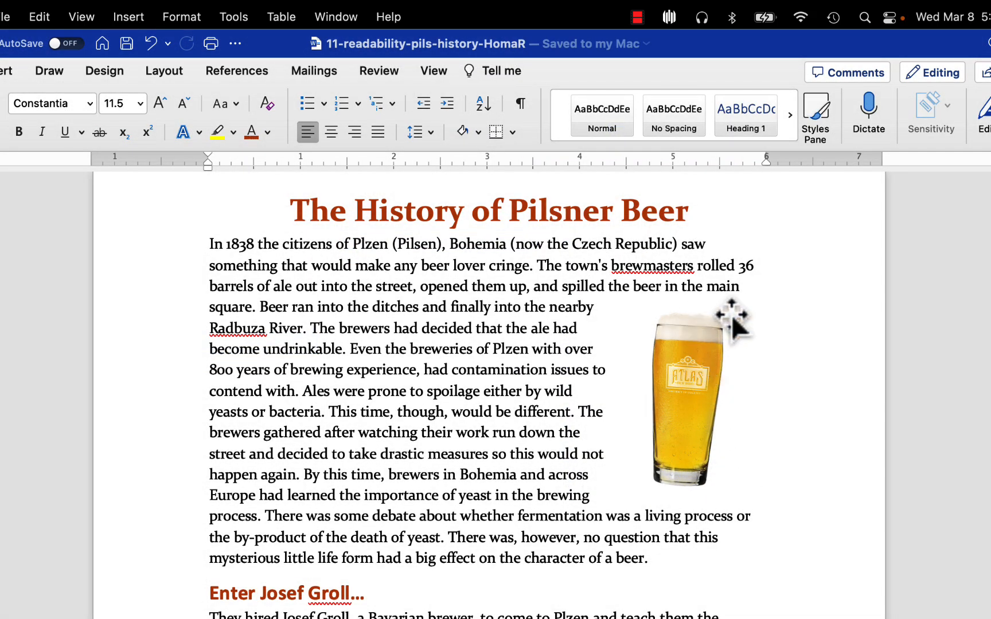
scroll(733, 323, down, 10)
scroll(733, 323, up, 8)
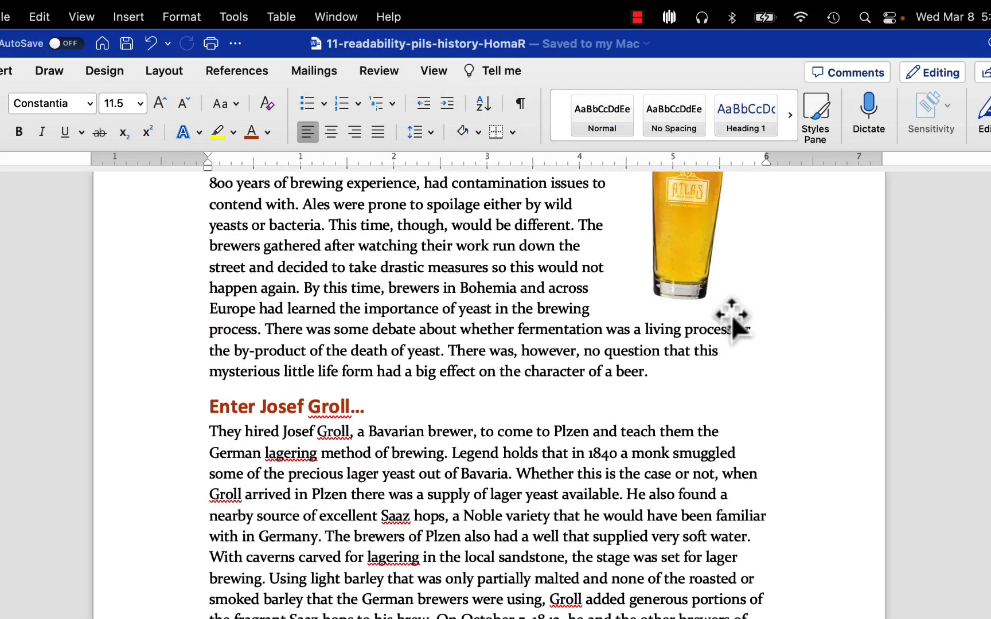
scroll(736, 324, down, 3)
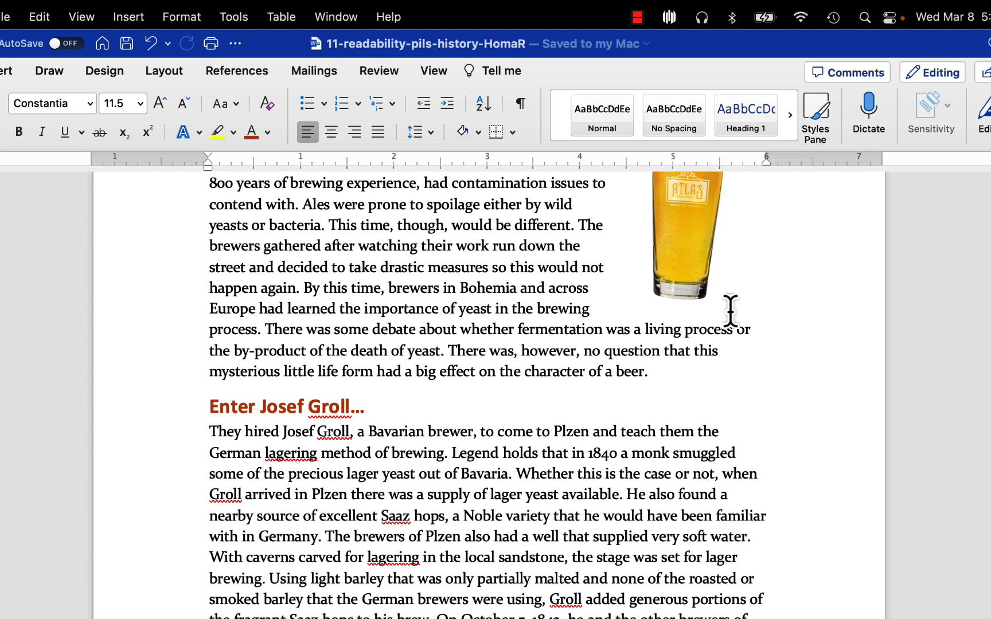
scroll(730, 310, up, 5)
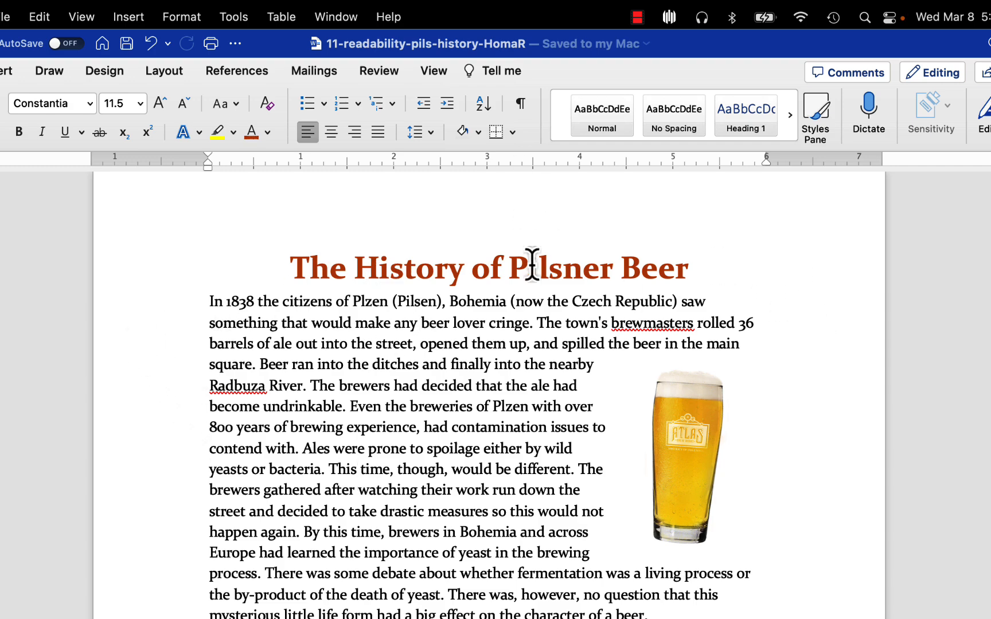
- Examine the saved page from the title and wrapped beer picture to the footer source line, highlighting the "A Beer like no other." subheading
scroll(531, 268, down, 6)
scroll(532, 269, down, 5)
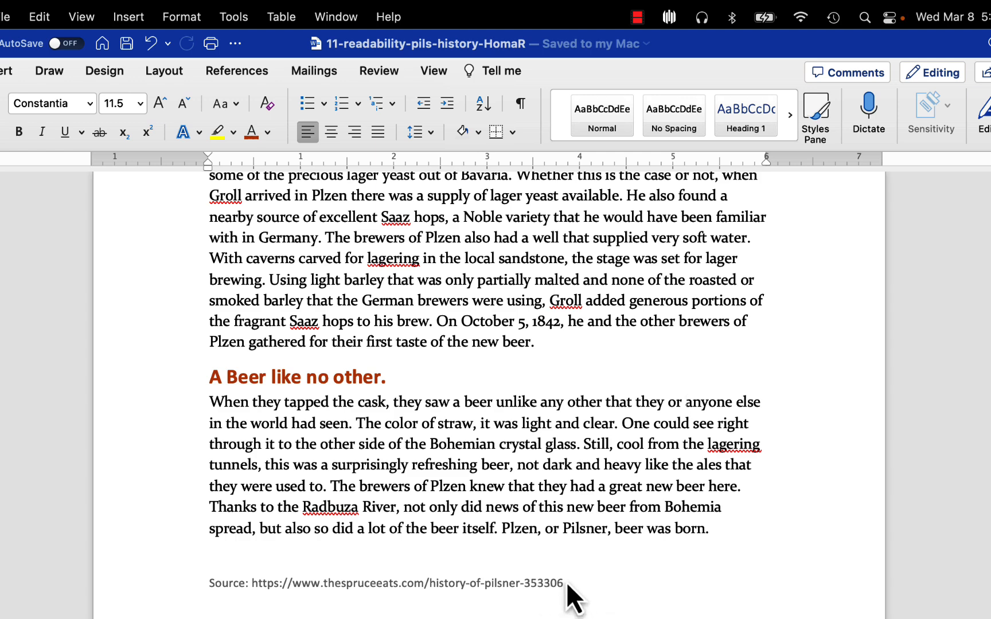
scroll(549, 542, up, 2)
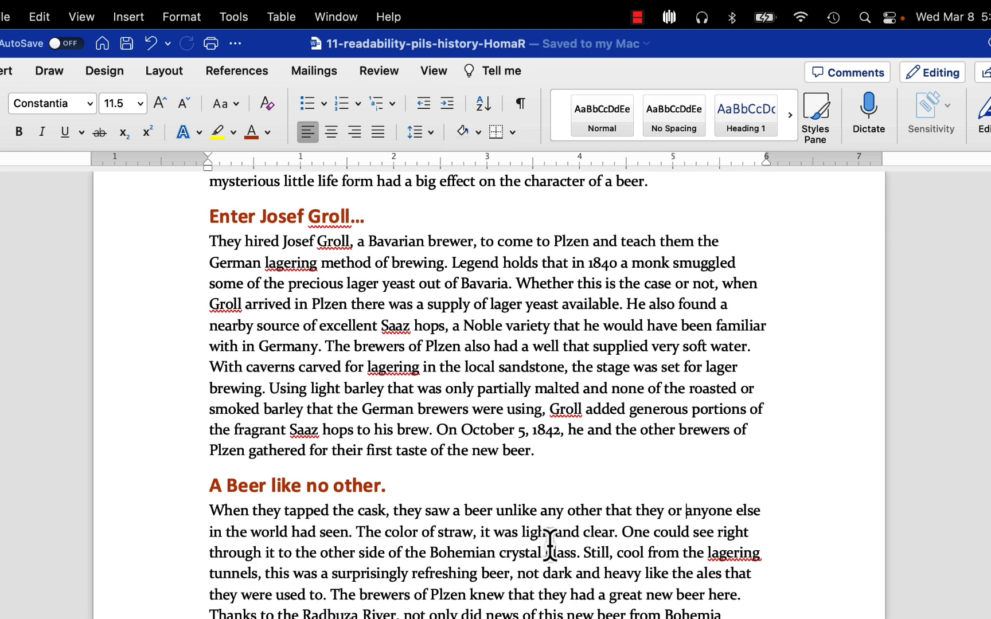
click(171, 489)
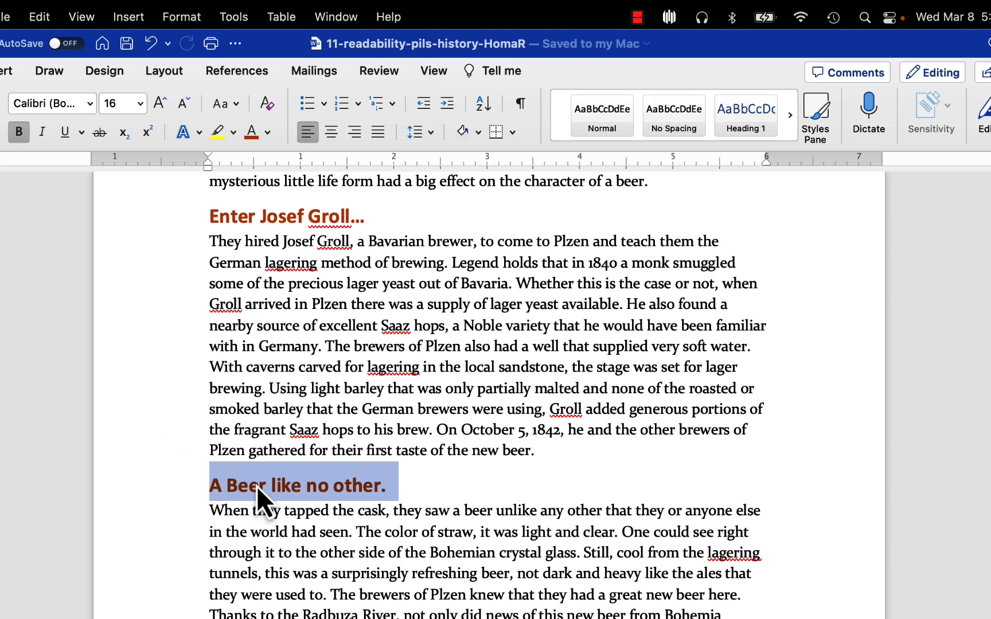
scroll(363, 357, up, 5)
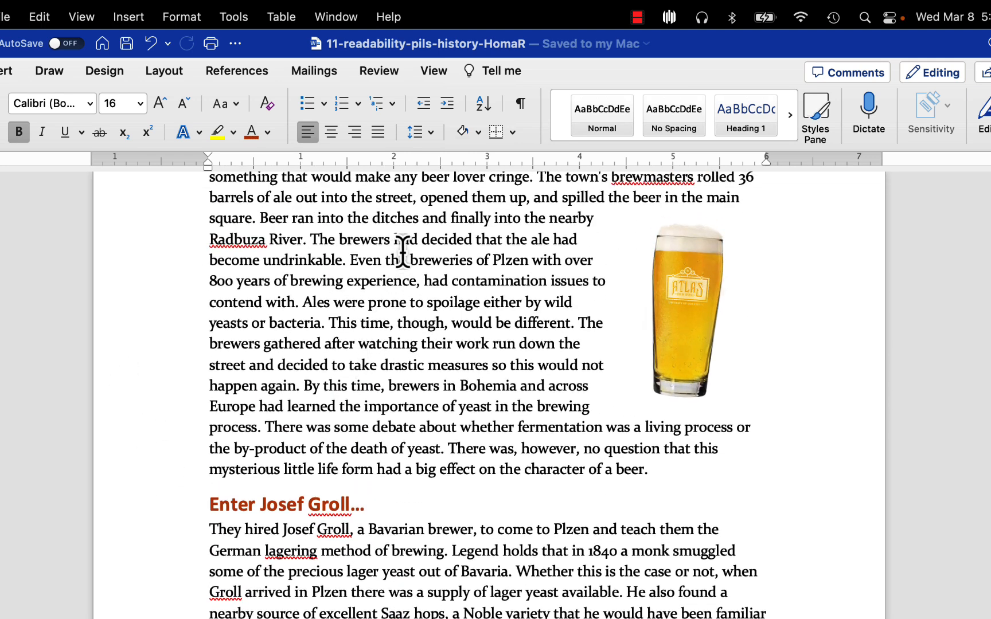
scroll(396, 253, up, 2)
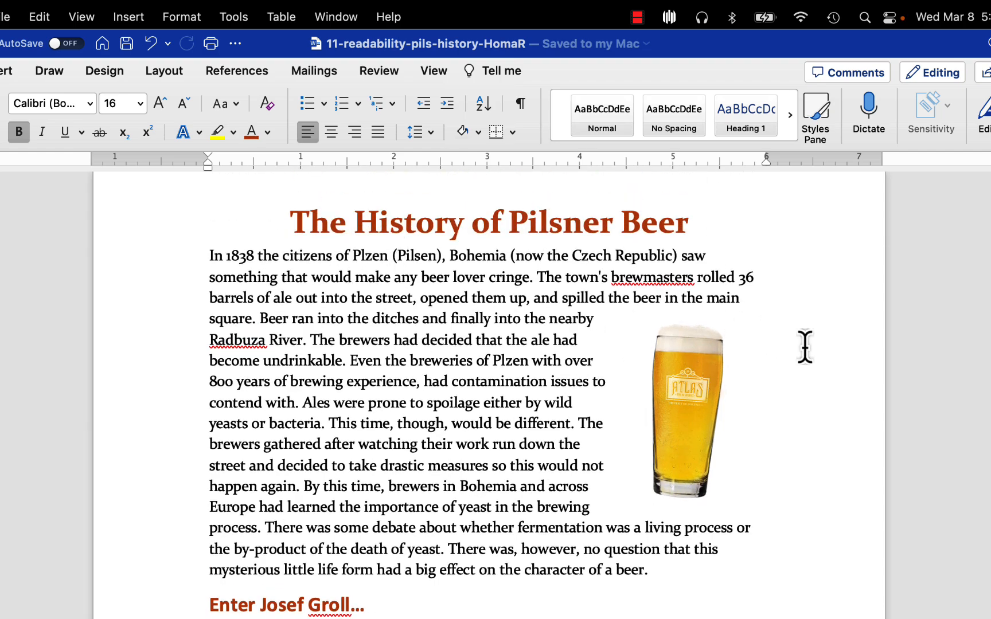
- Undo the deletion of the "A Beer like no other." subheading and deselect it
scroll(805, 346, down, 10)
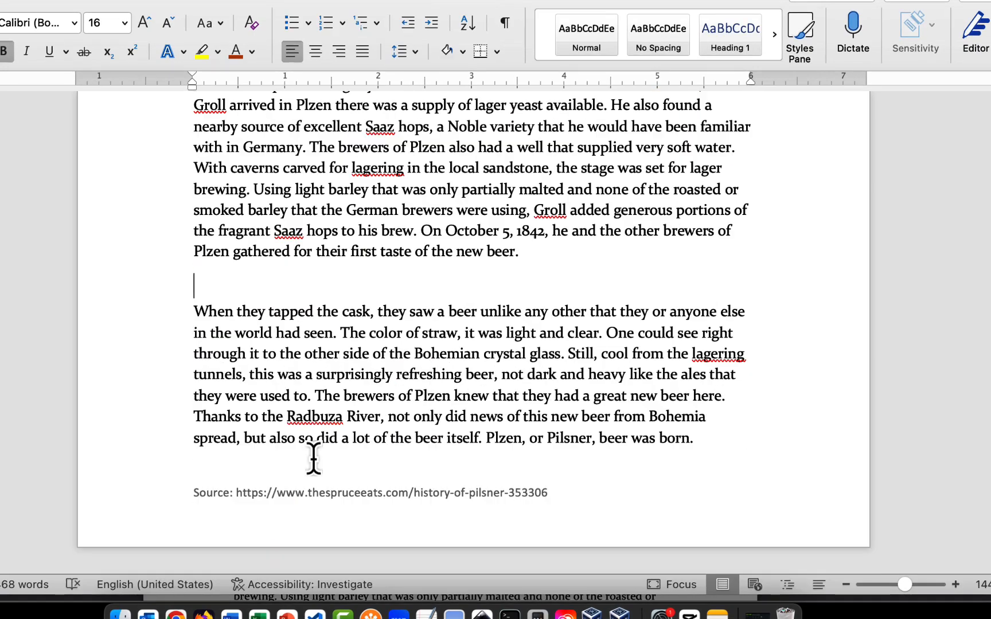
scroll(313, 459, up, 4)
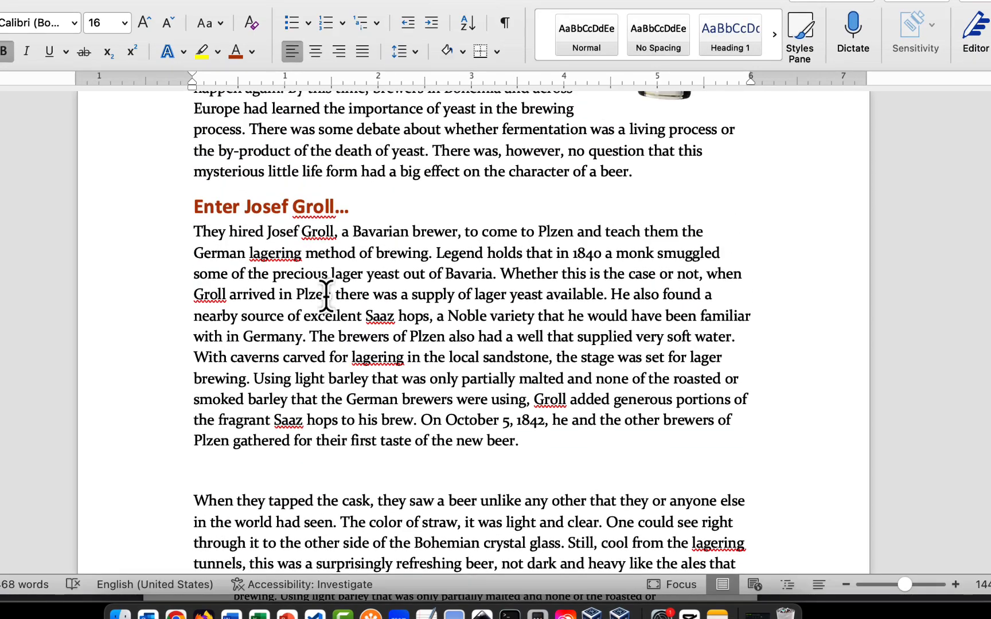
key(super+z)
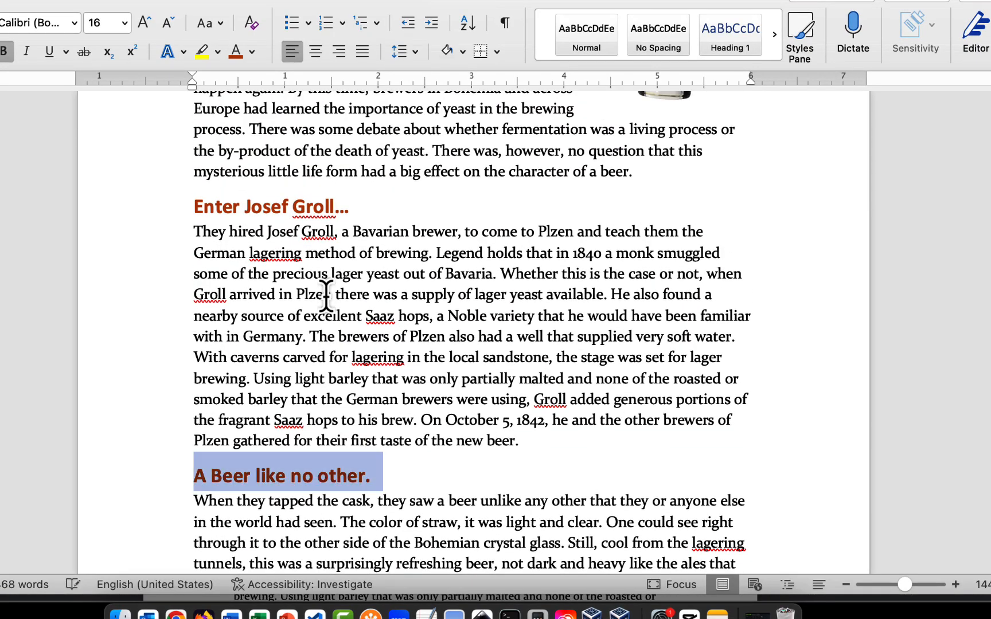
click(503, 294)
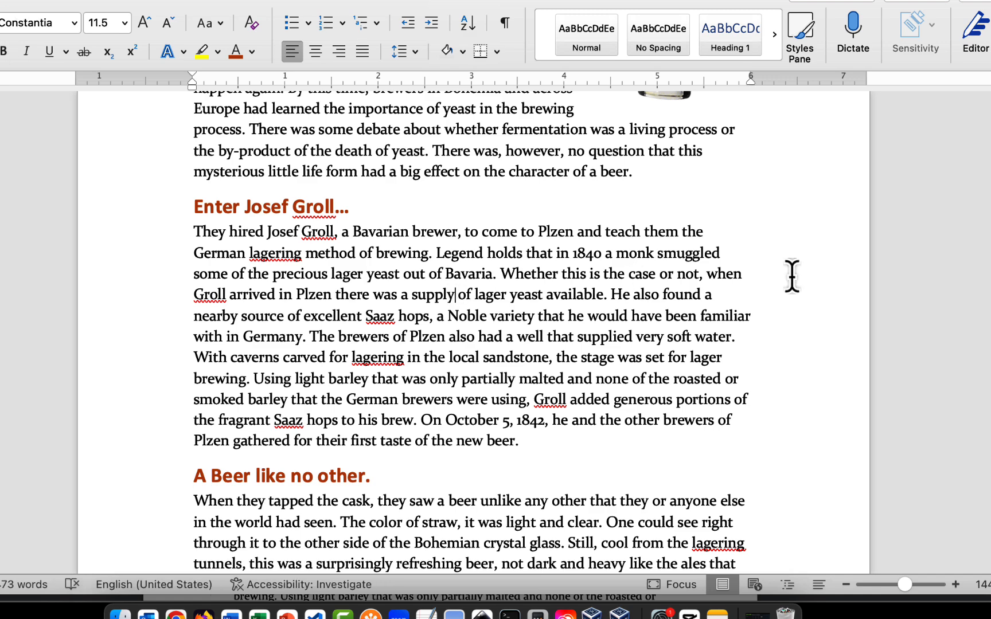
- Zoom the document out to 80% and examine the overall page layout
drag(907, 588, 899, 587)
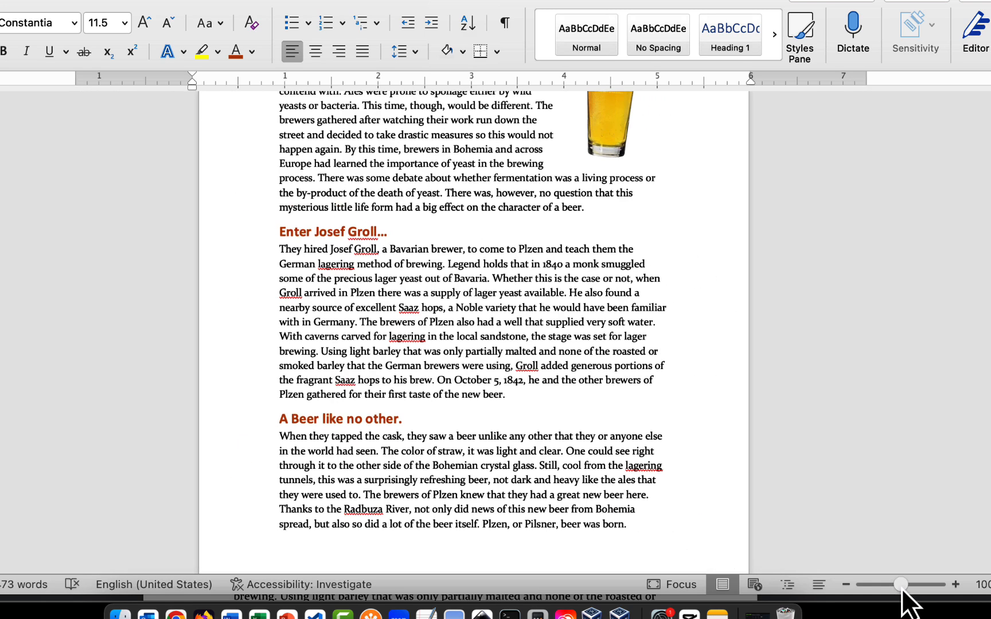
scroll(776, 385, up, 2)
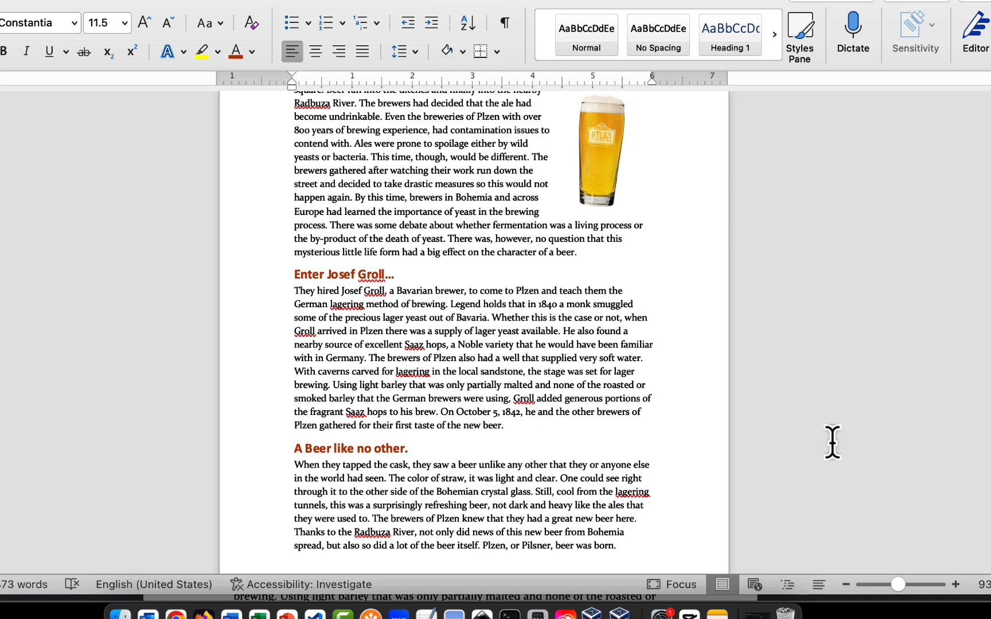
drag(896, 585, 890, 585)
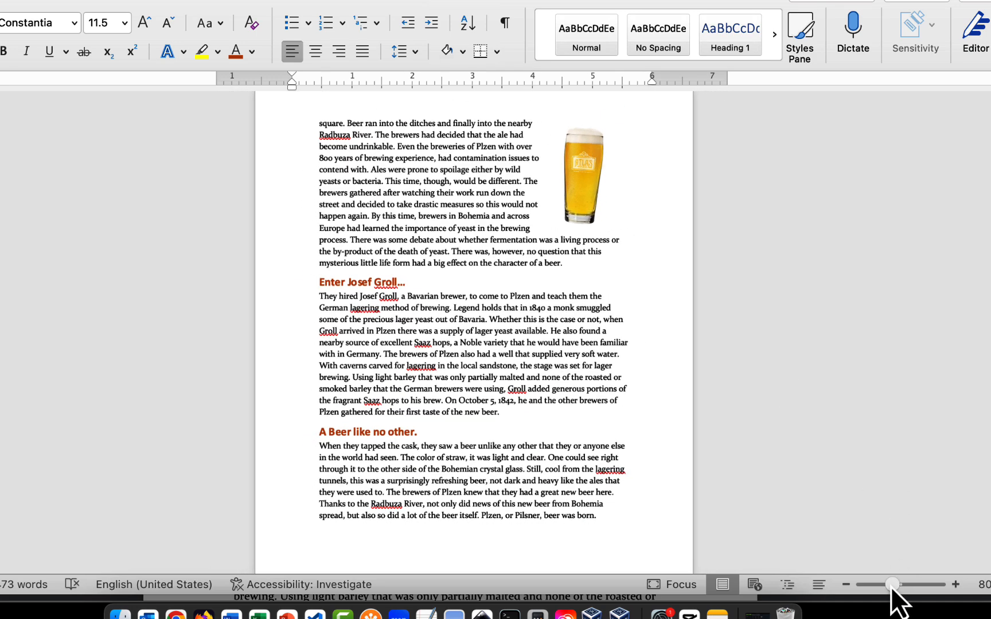
scroll(740, 438, up, 2)
scroll(739, 437, down, 1)
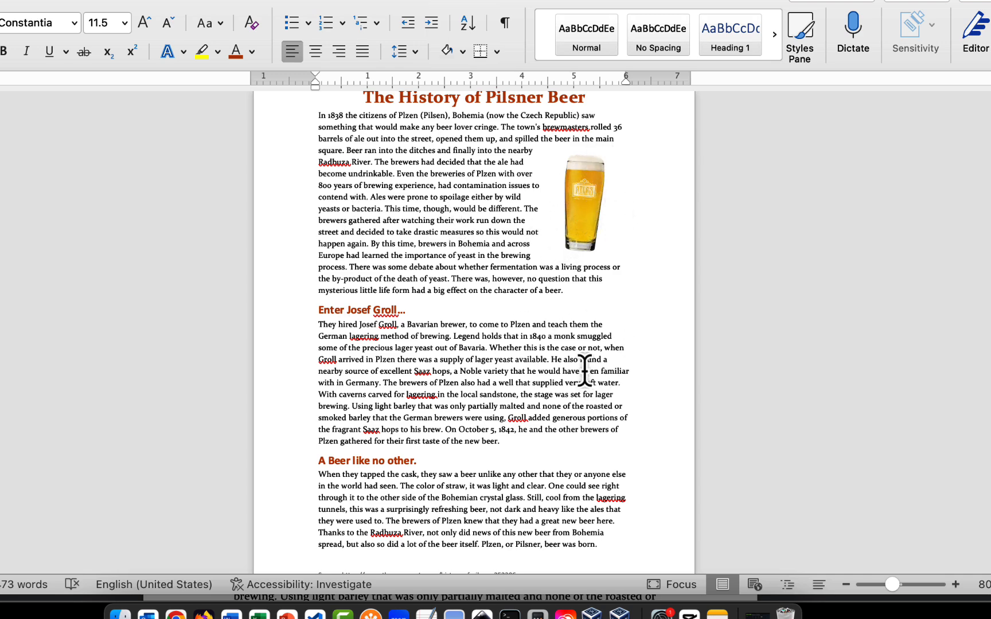
- Italicize the word "undrinkable" in the first body paragraph
scroll(486, 213, up, 5)
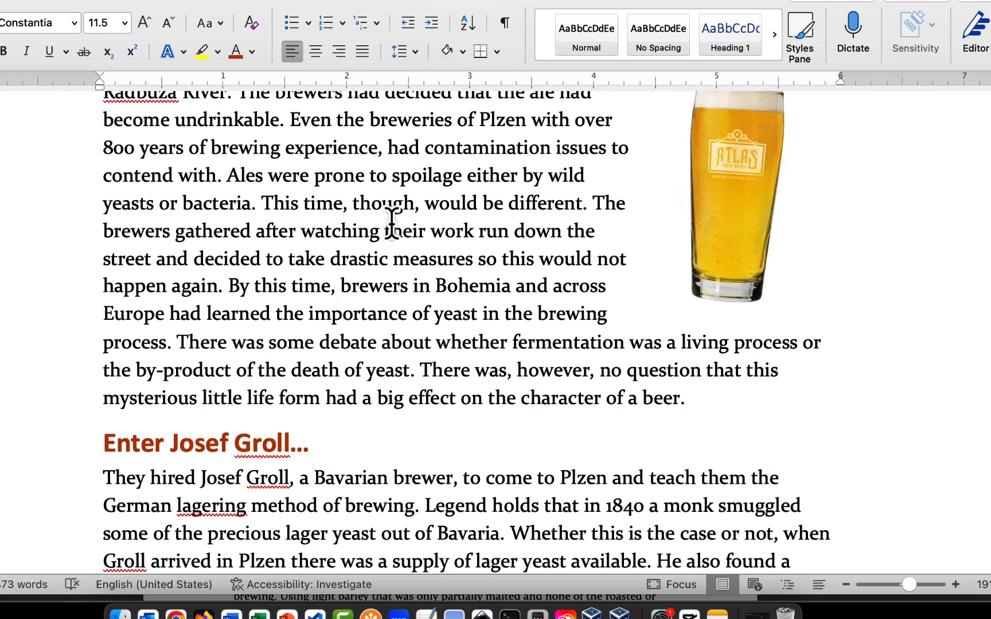
scroll(391, 224, up, 4)
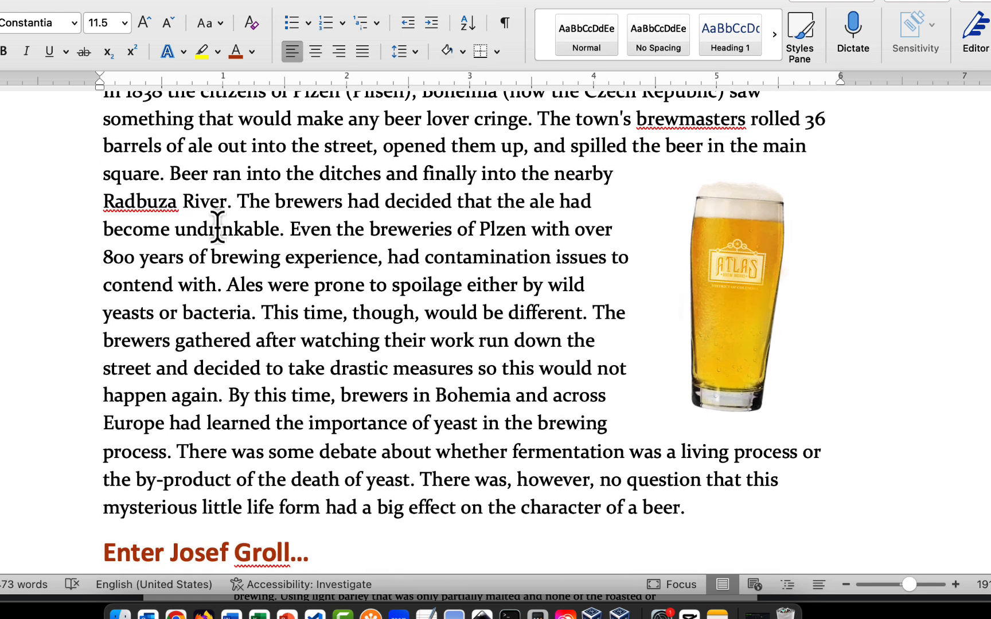
double_click(217, 227)
click(26, 50)
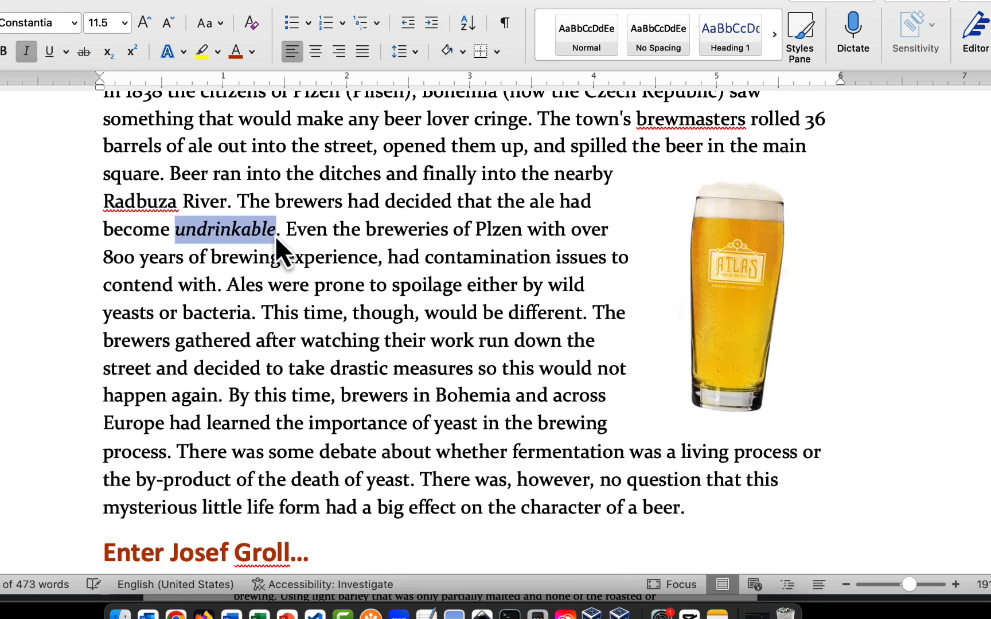
click(336, 287)
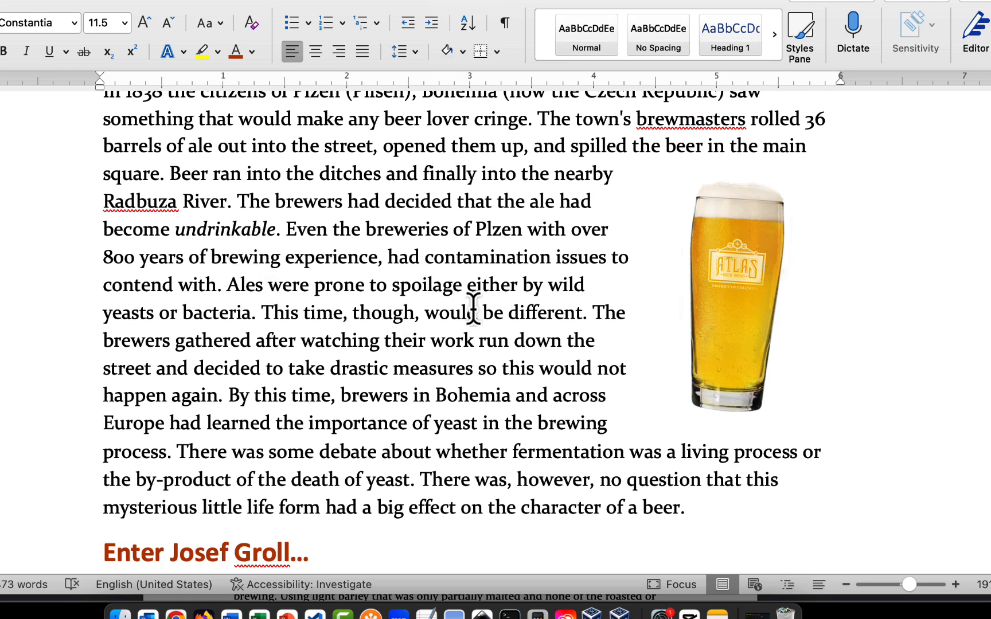
- Review the layout and readability of the page, from the title and italicized word to the subheadings and their paragraphs
scroll(471, 304, down, 3)
scroll(471, 304, up, 5)
scroll(472, 303, down, 1)
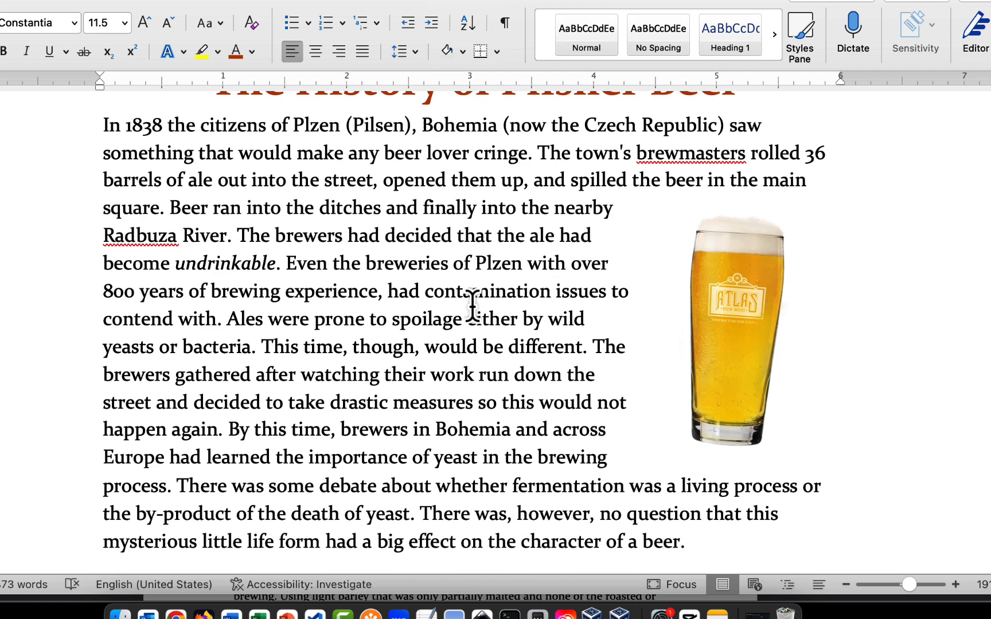
scroll(472, 304, up, 2)
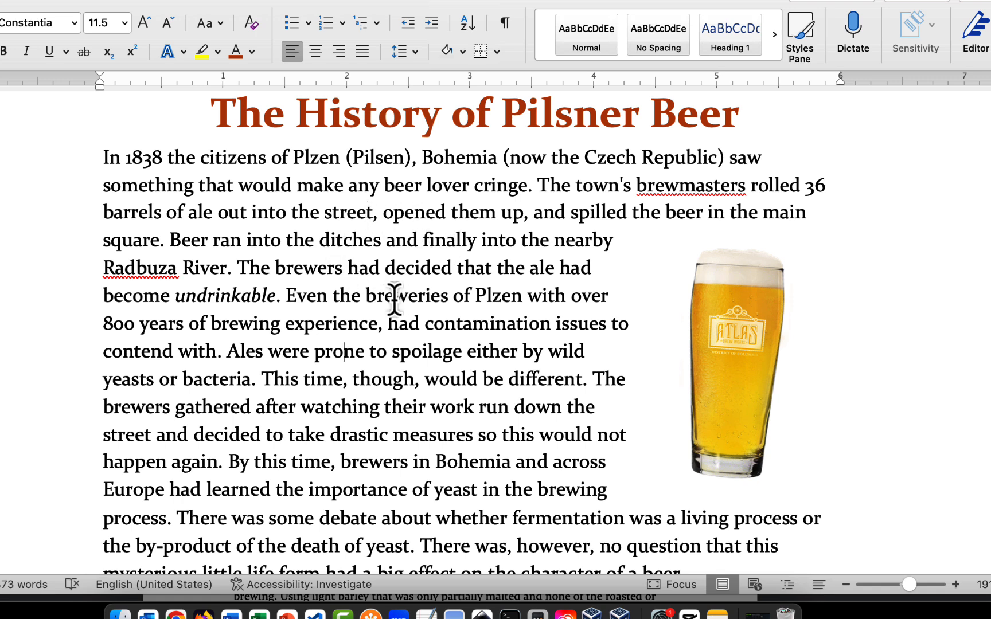
scroll(395, 297, down, 5)
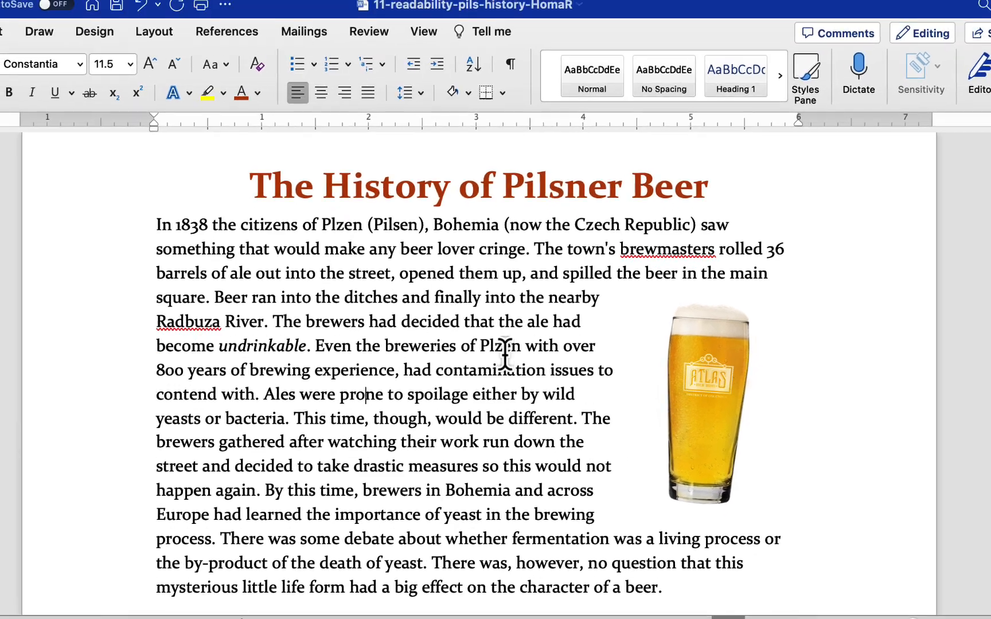
scroll(504, 373, down, 10)
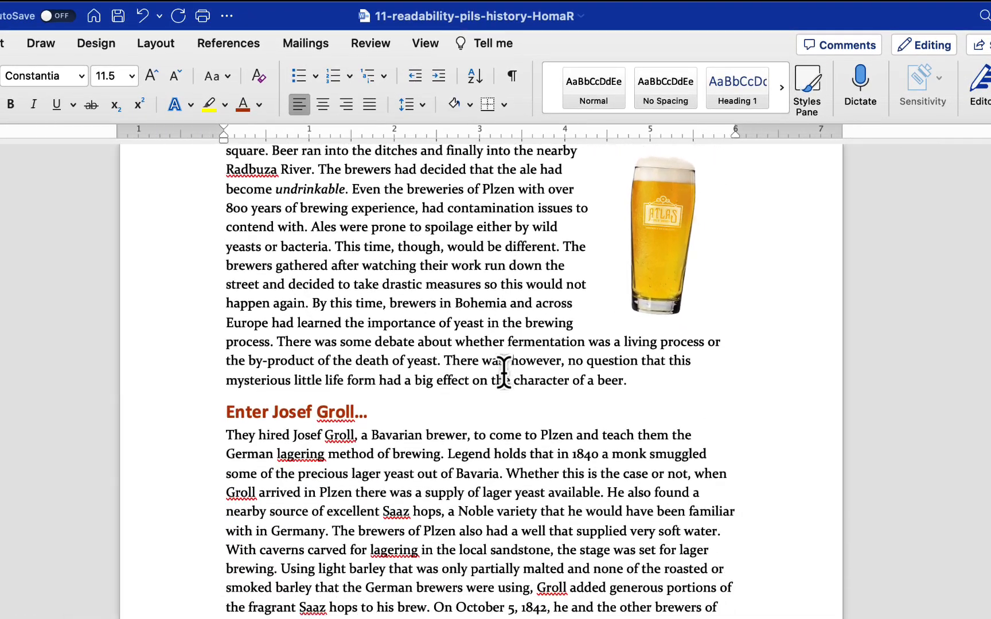
scroll(503, 373, up, 11)
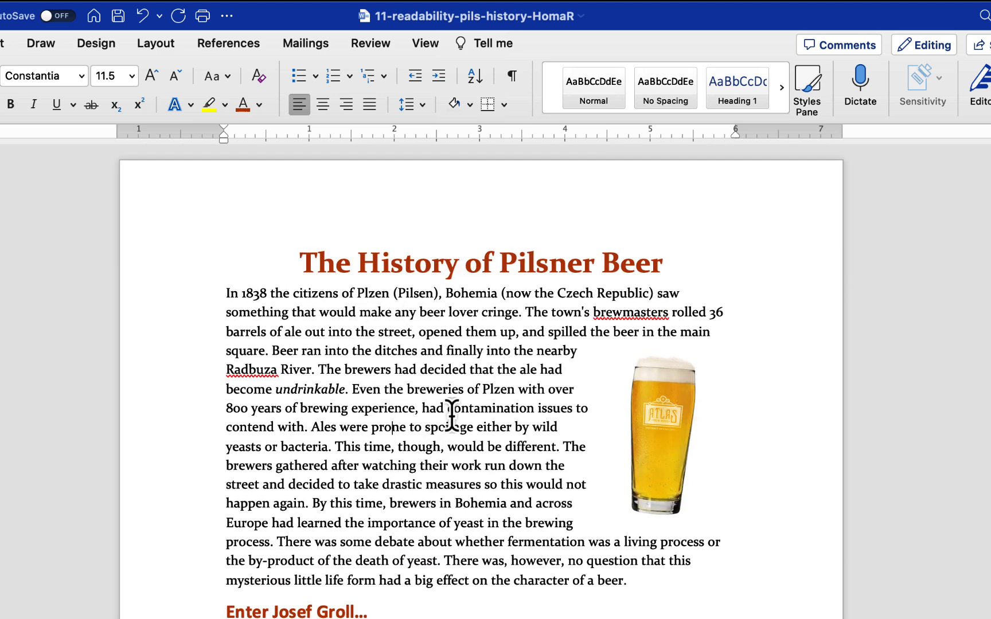
scroll(452, 414, down, 2)
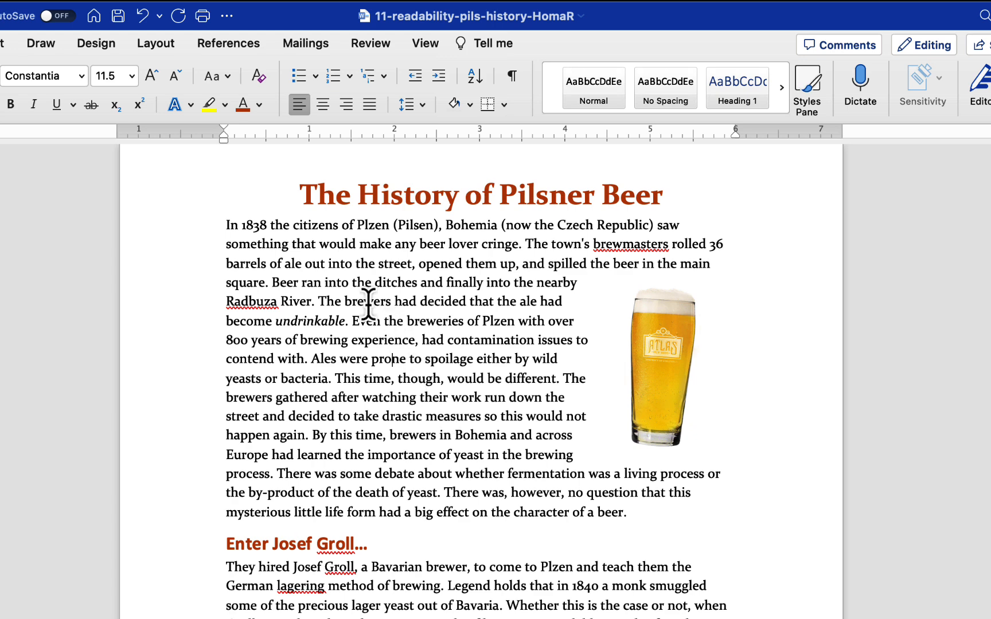
scroll(365, 390, down, 2)
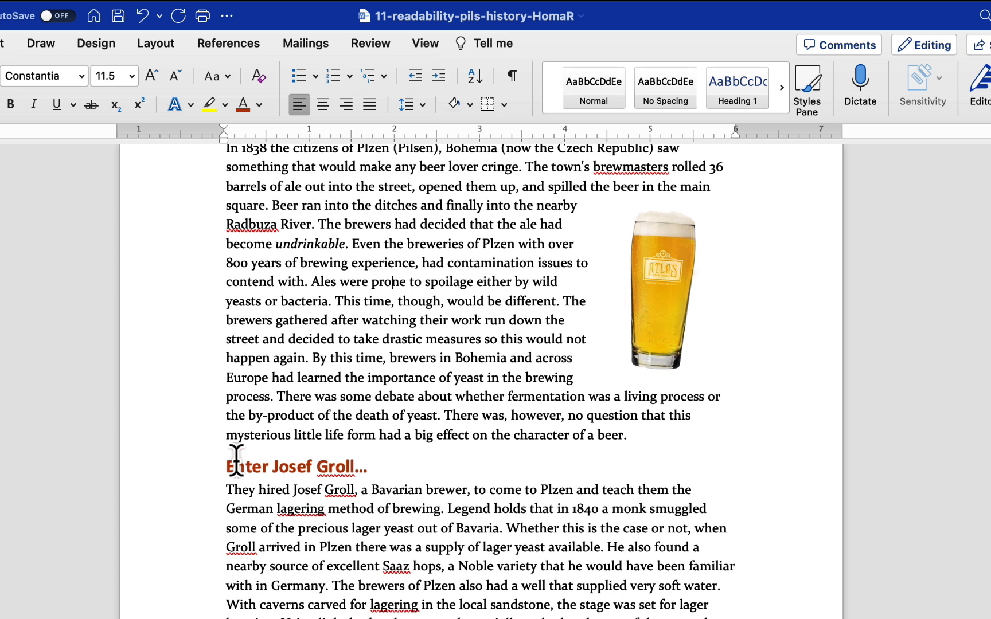
scroll(409, 456, down, 2)
scroll(424, 450, up, 2)
scroll(436, 450, down, 2)
scroll(436, 450, down, 5)
scroll(436, 453, up, 10)
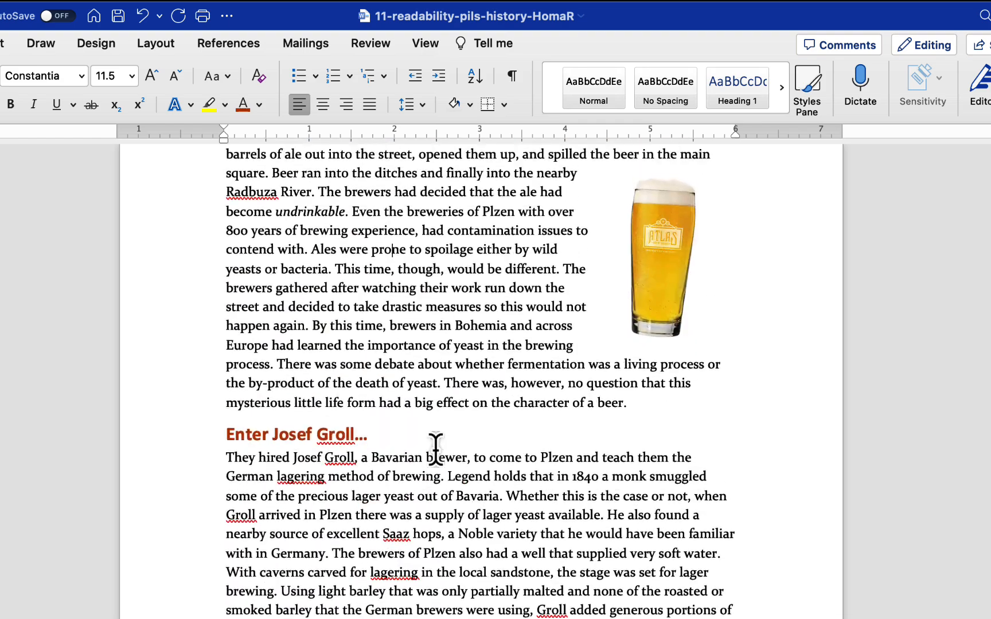
scroll(436, 450, down, 2)
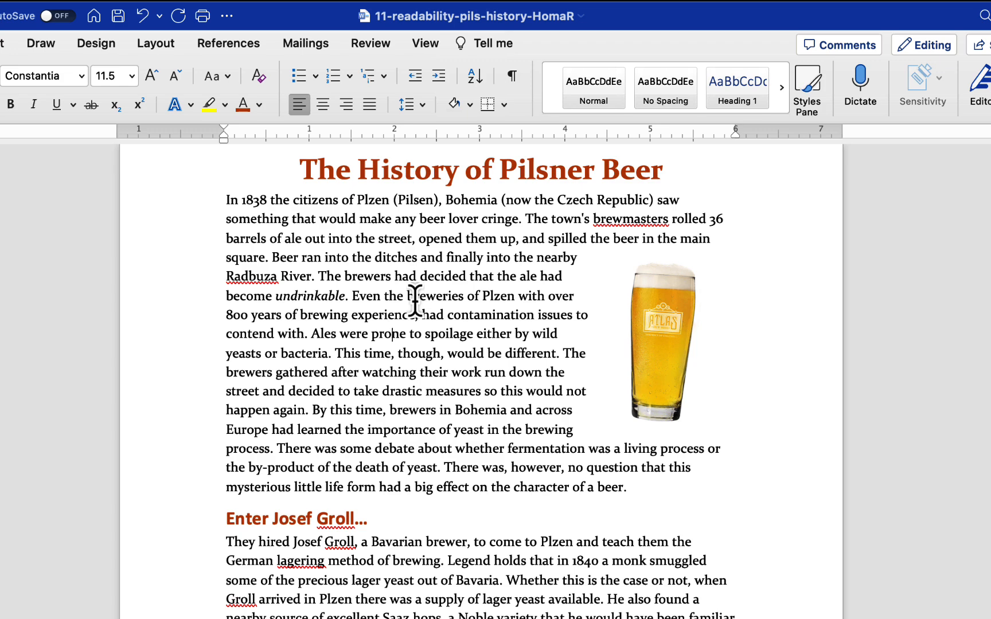
scroll(322, 316, up, 1)
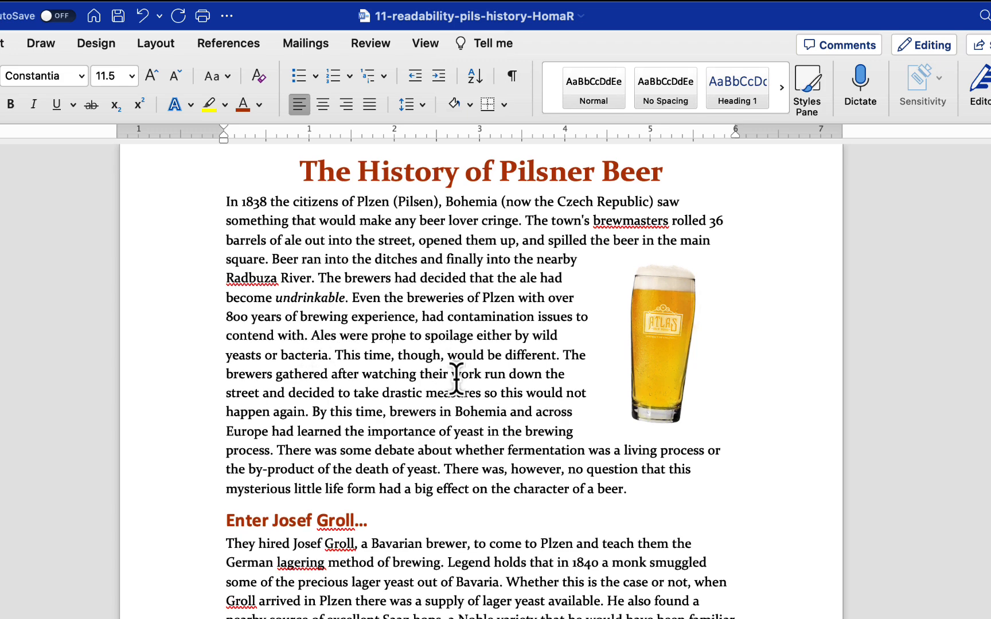
scroll(458, 376, down, 5)
scroll(459, 376, up, 5)
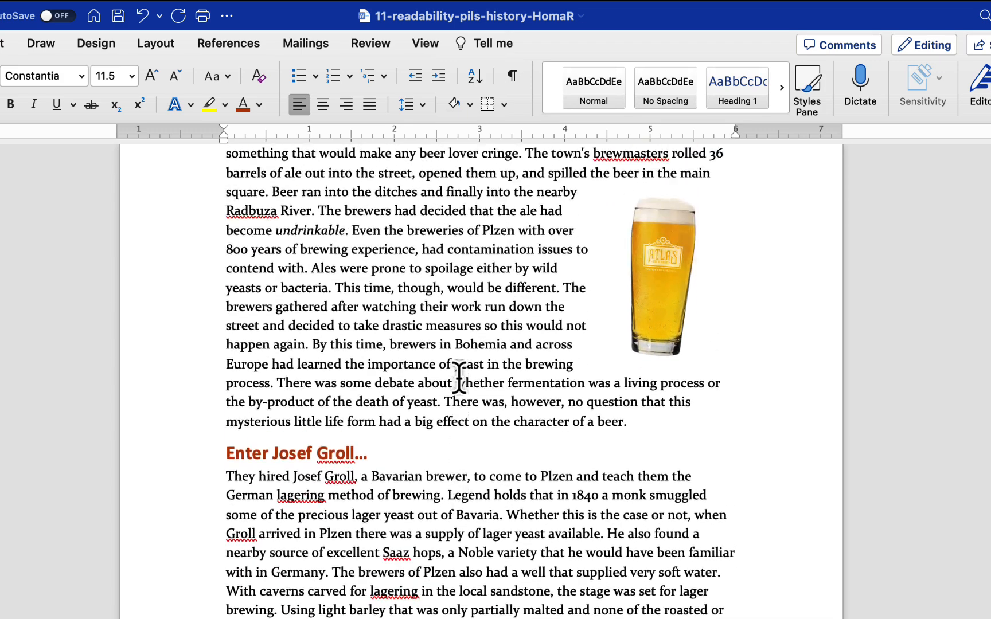
scroll(459, 376, up, 2)
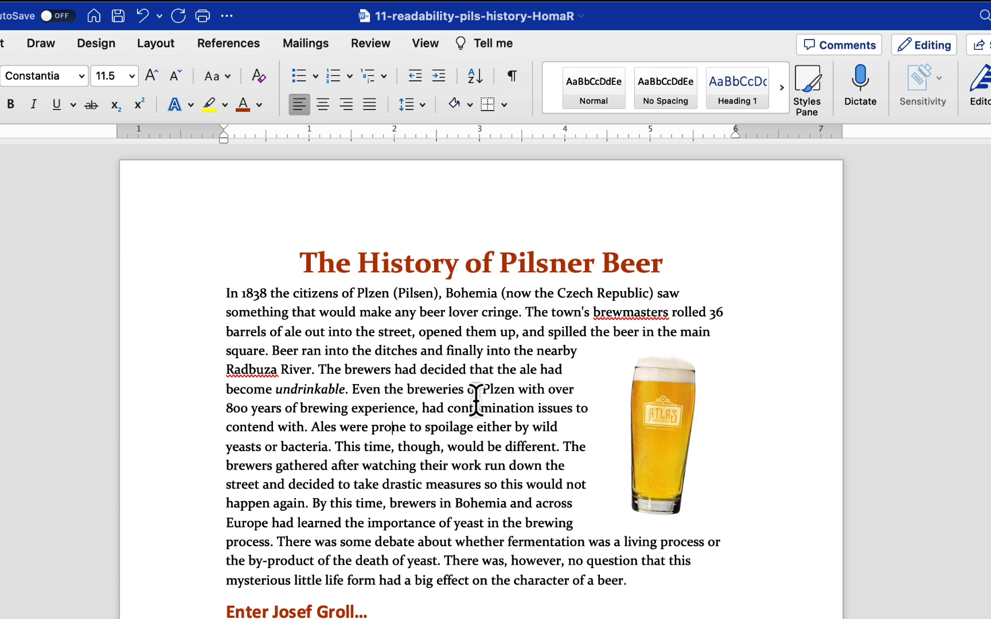
- Save the finished document and close its window
key(super+s)
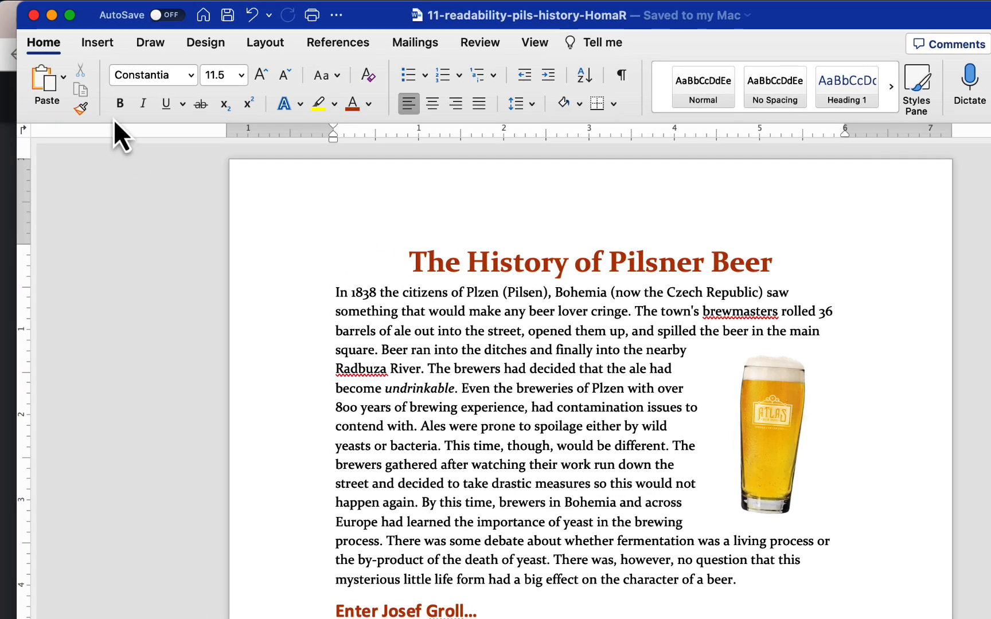
click(33, 15)
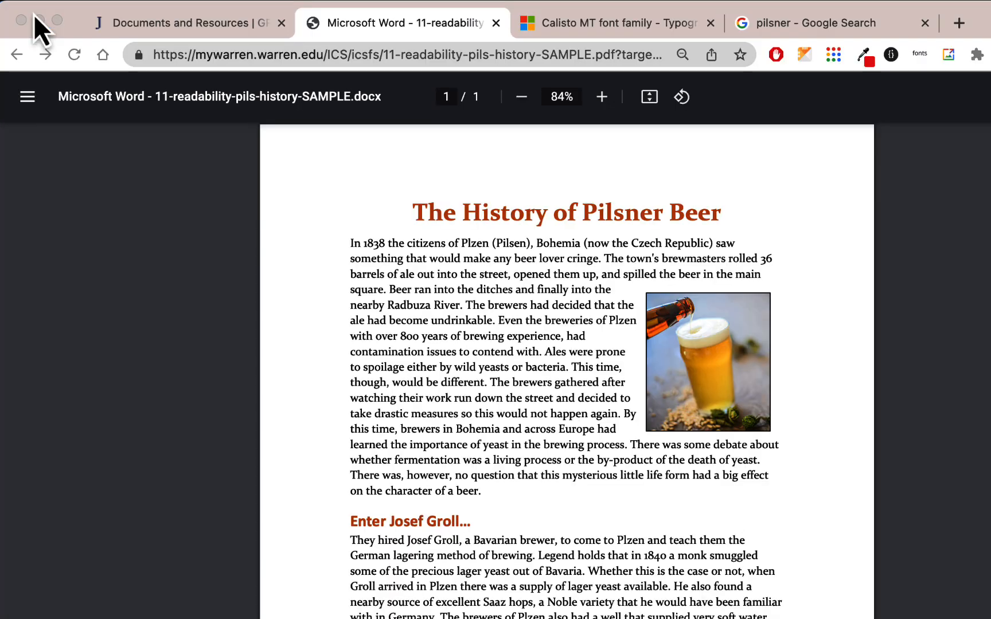
- In the browser's course site, open Coursework and find the "ex11 - Readability (Word)" exercise under Unit 8
click(214, 22)
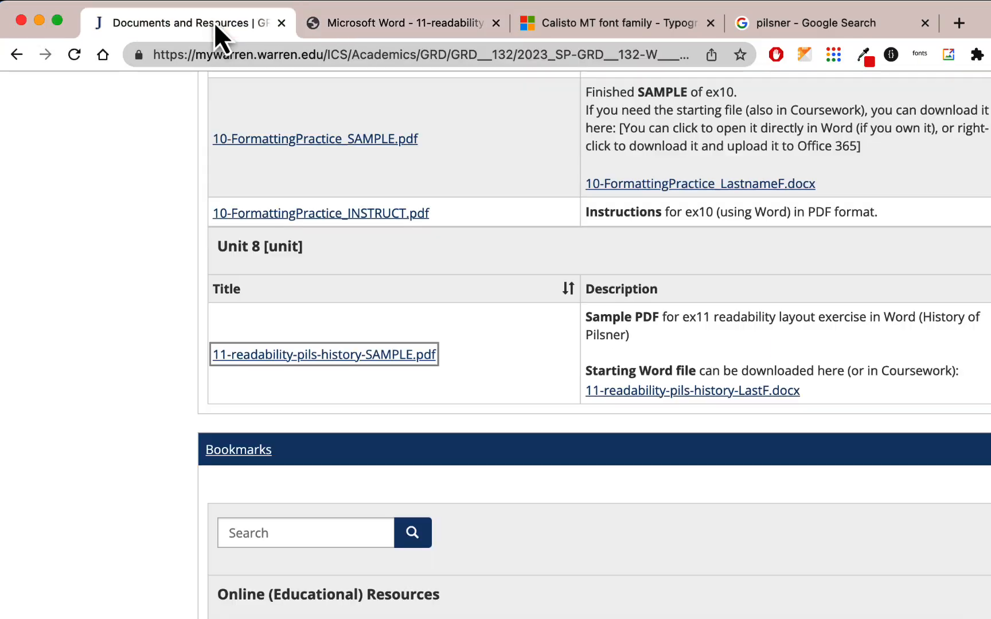
scroll(264, 241, up, 10)
scroll(268, 256, up, 5)
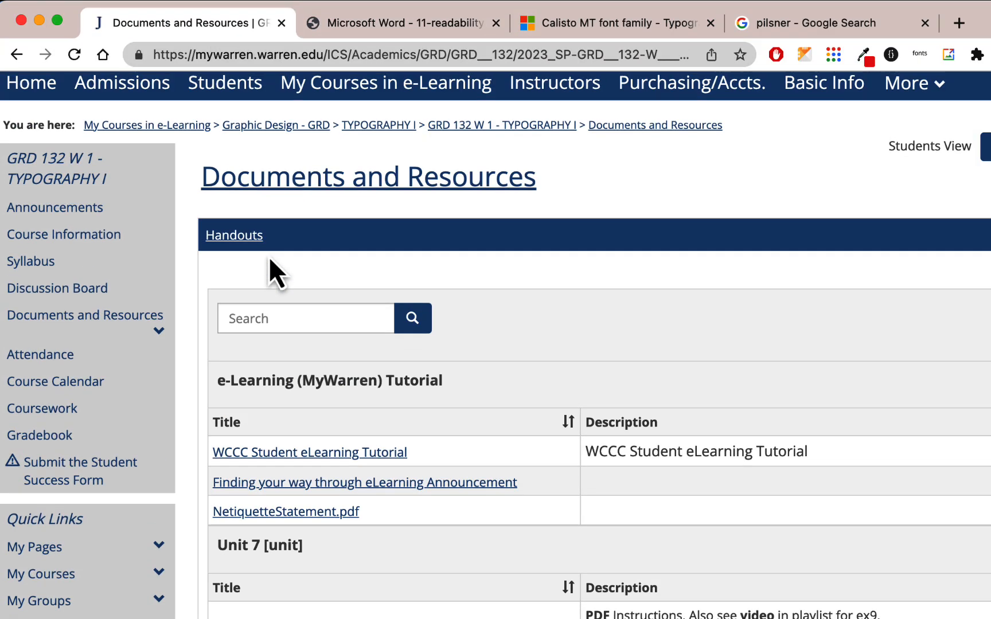
click(67, 416)
scroll(344, 370, down, 20)
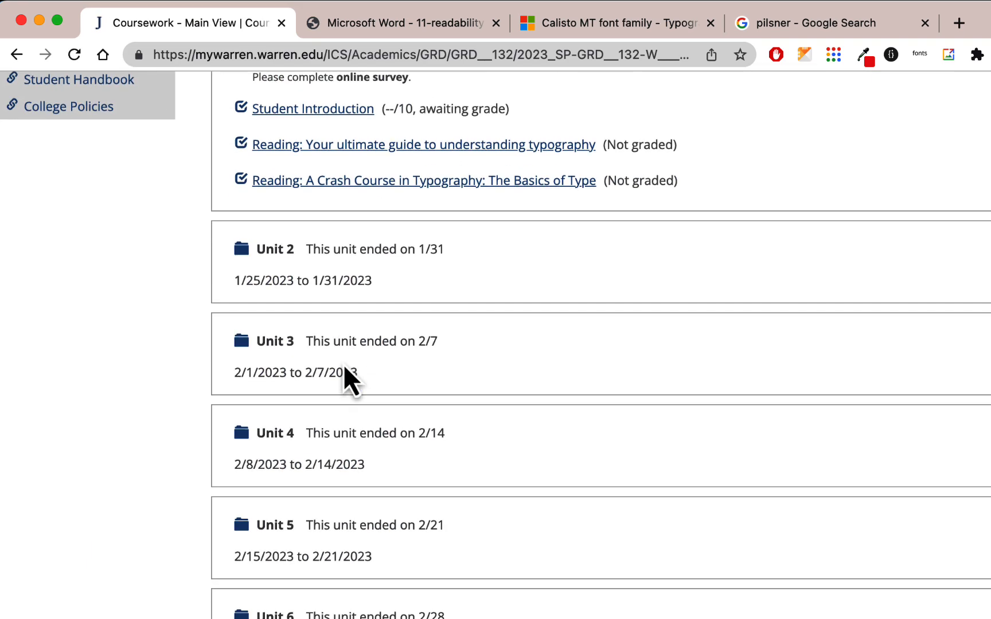
scroll(344, 367, down, 10)
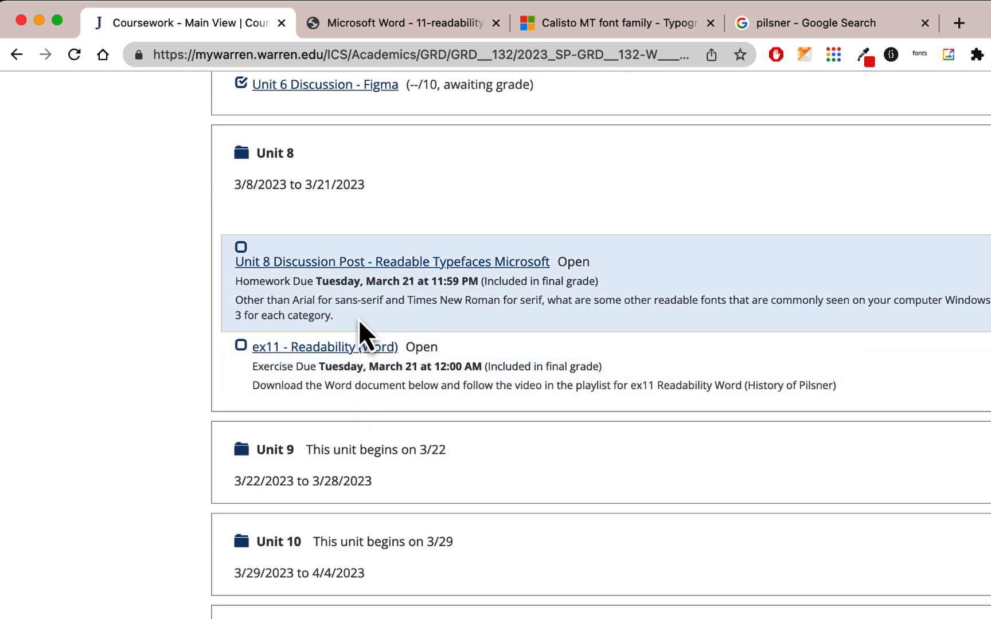
- Open the "ex11 - Readability (Word)" exercise and start a new comment with the file manager open for inserting a file
click(345, 351)
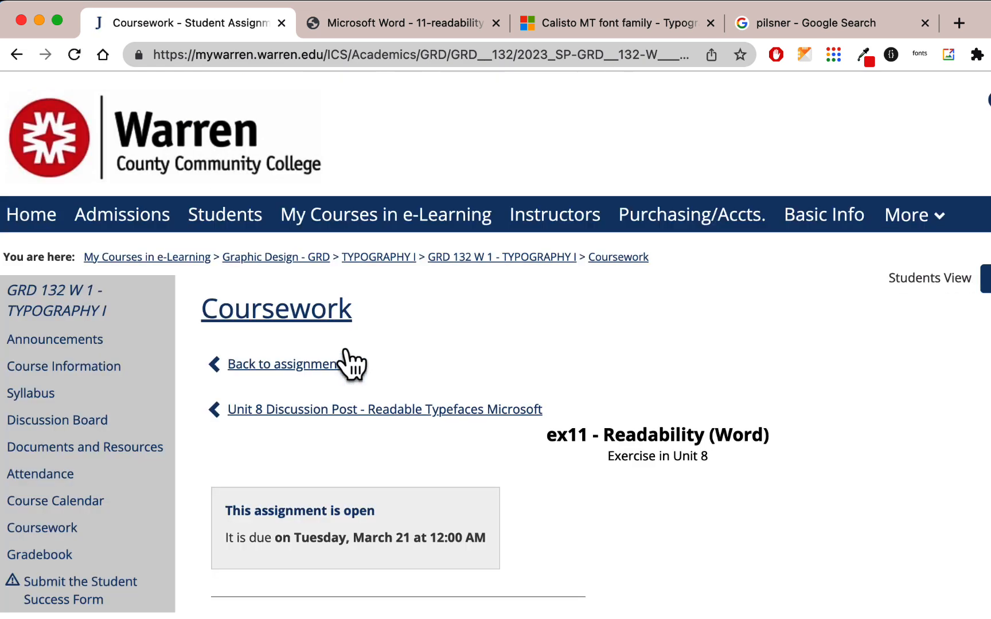
scroll(349, 361, down, 6)
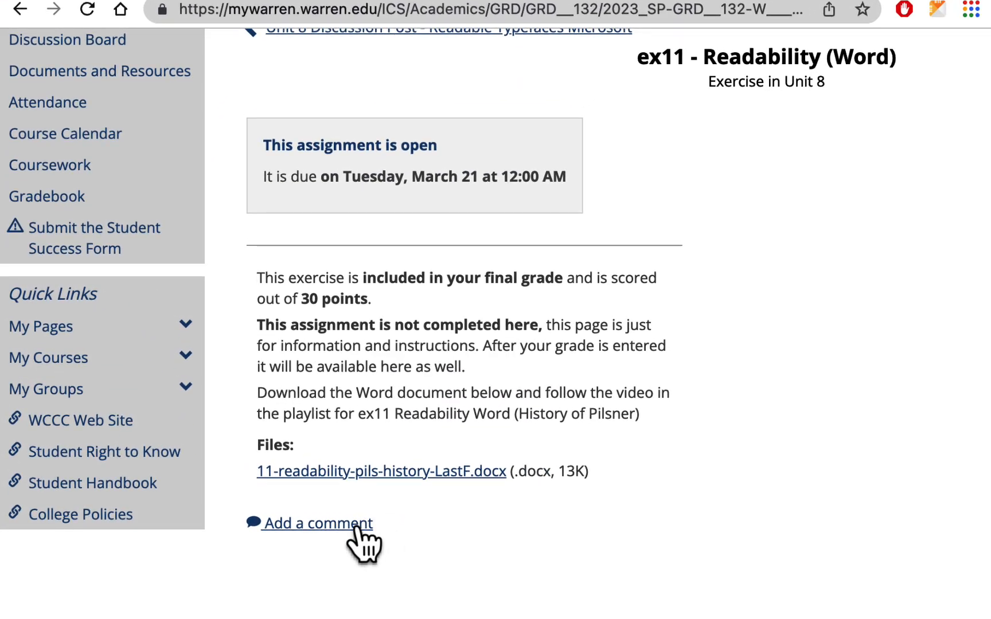
click(321, 502)
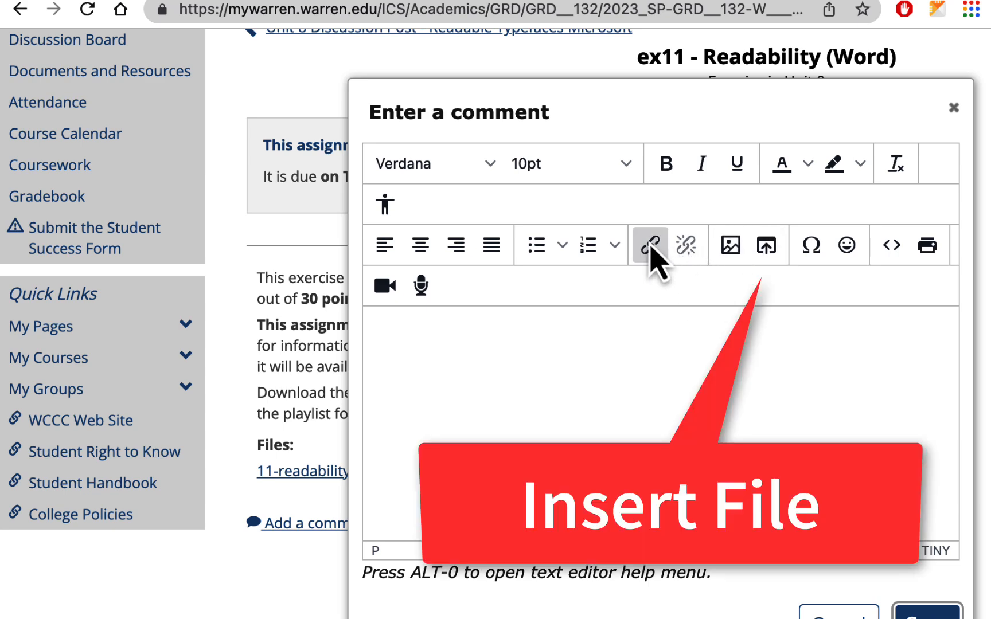
click(770, 255)
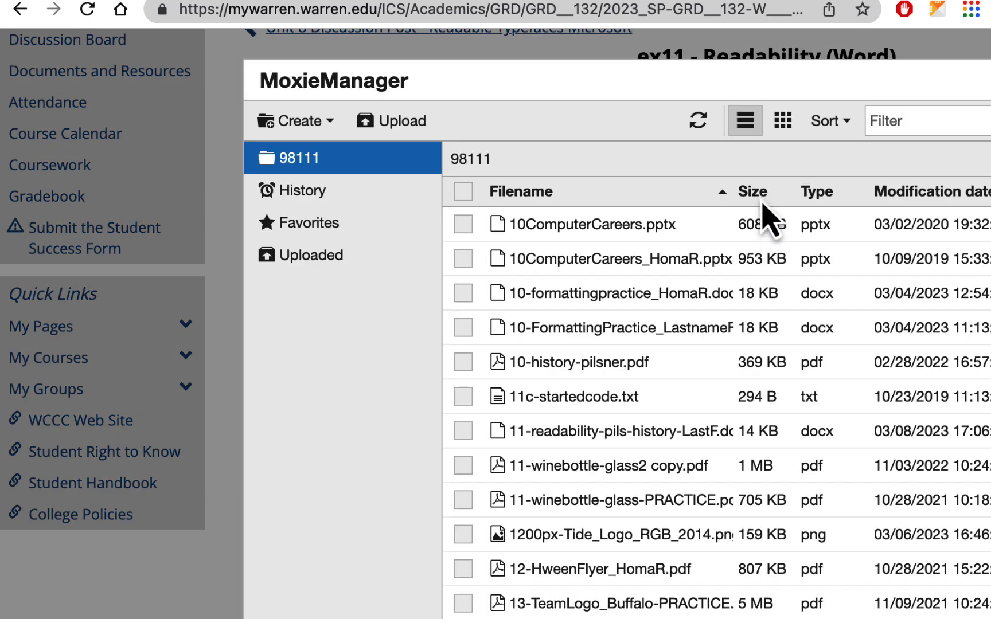
- Upload the 11-readability-pils-history Word document bearing the author's name from the Notes folder of grd132w1 in Spring2023
click(409, 120)
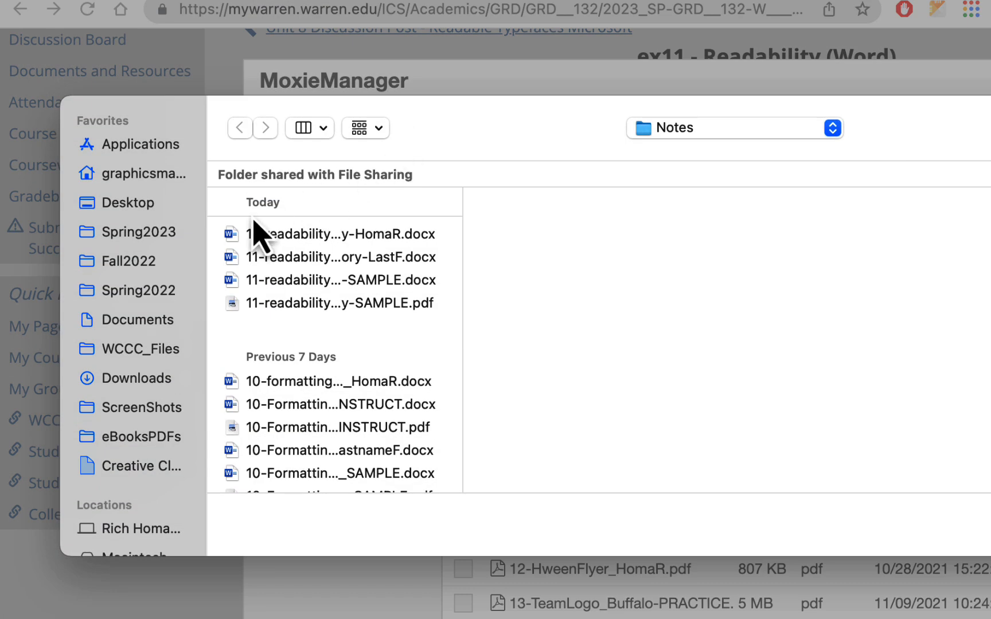
click(168, 237)
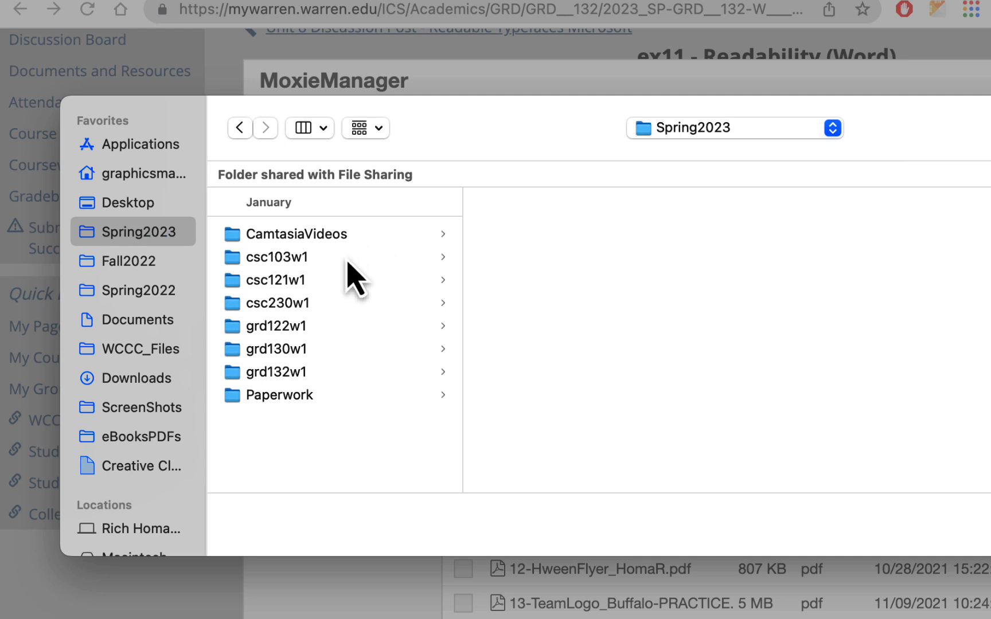
click(307, 374)
click(545, 237)
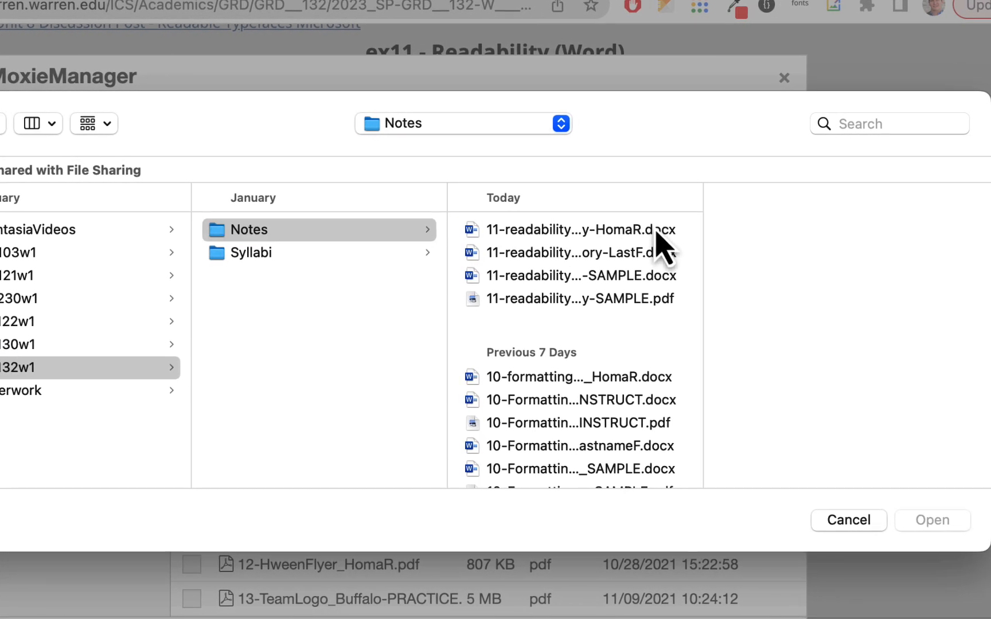
click(828, 232)
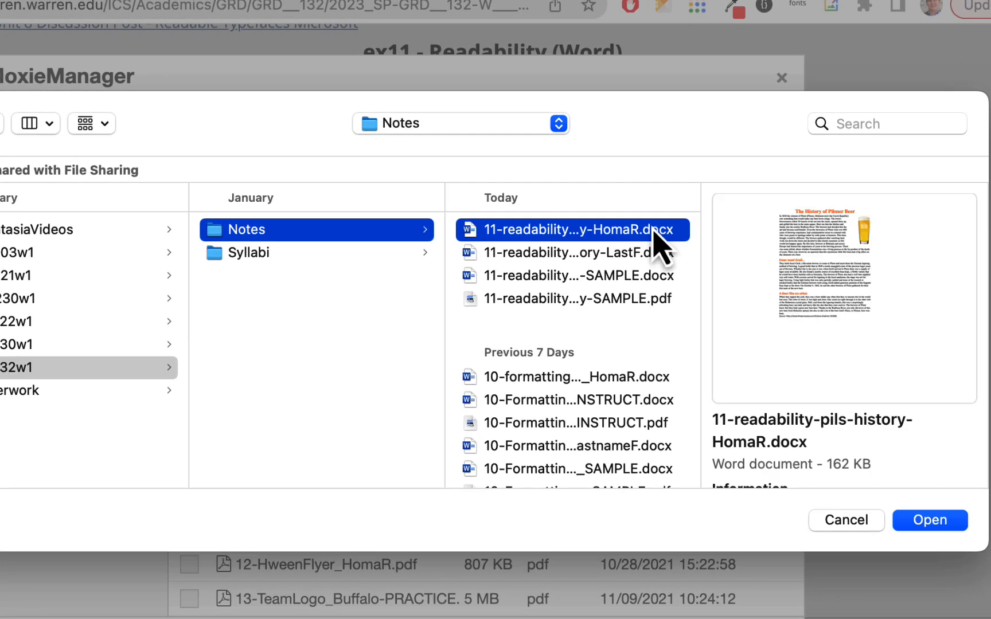
click(930, 520)
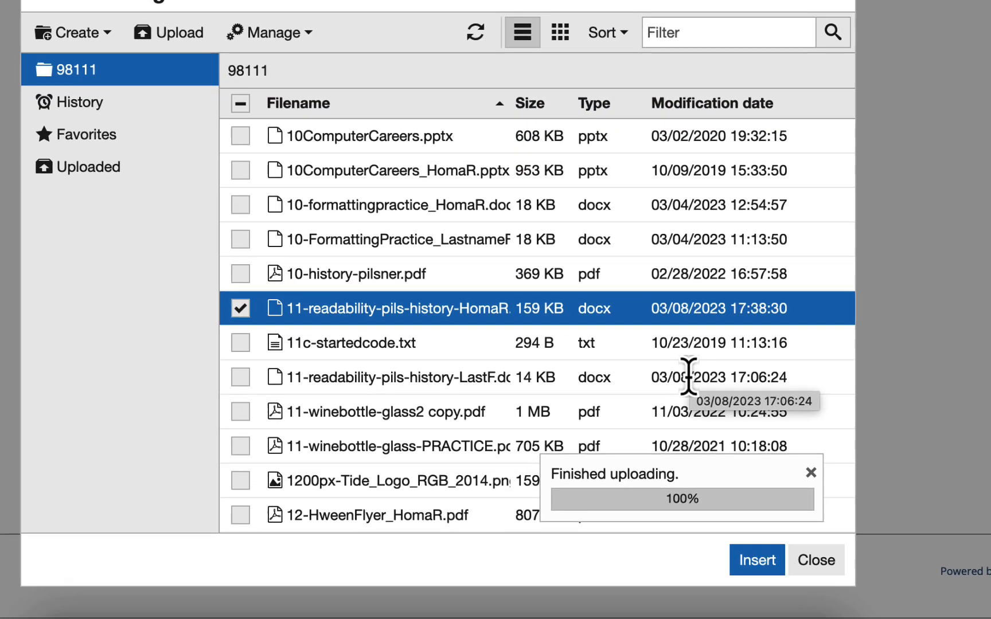
- Insert the uploaded document's link into the comment, save the comment, and check it below the assignment
text(11-readability-pils-history-HomaR.docx)
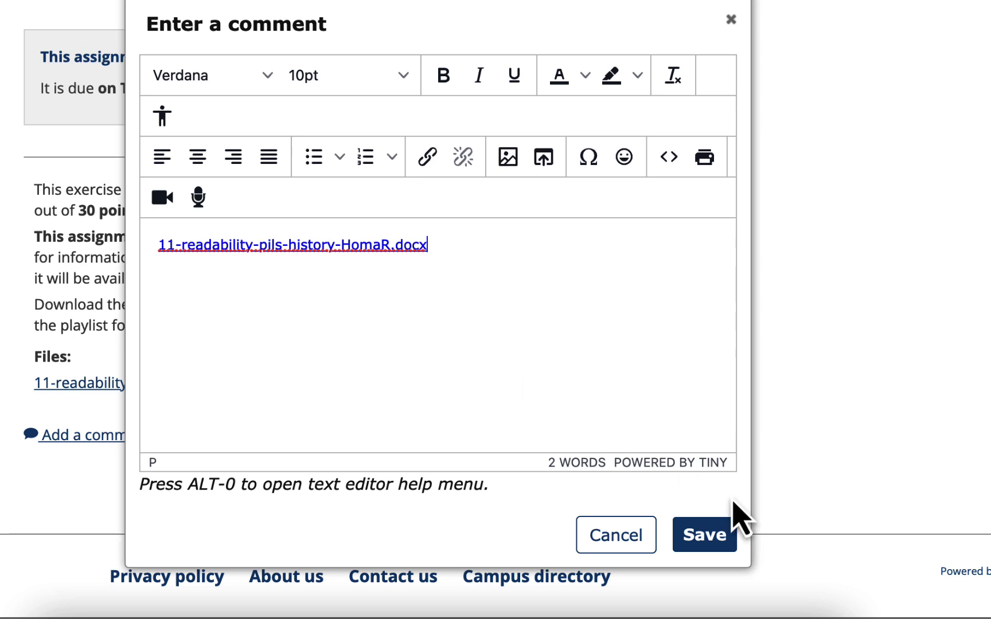
click(719, 540)
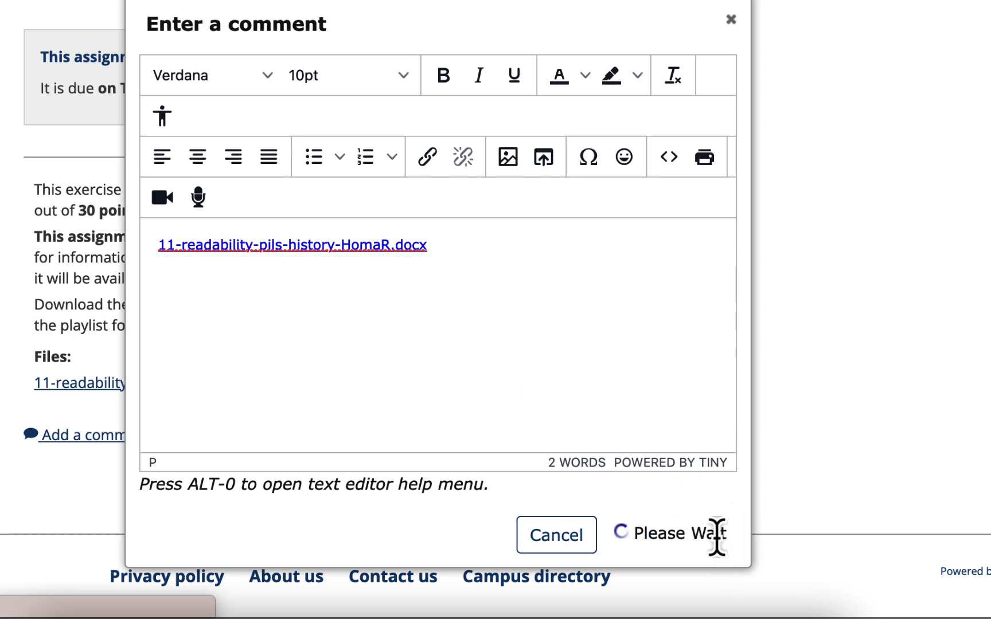
scroll(493, 304, down, 3)
scroll(491, 294, down, 5)
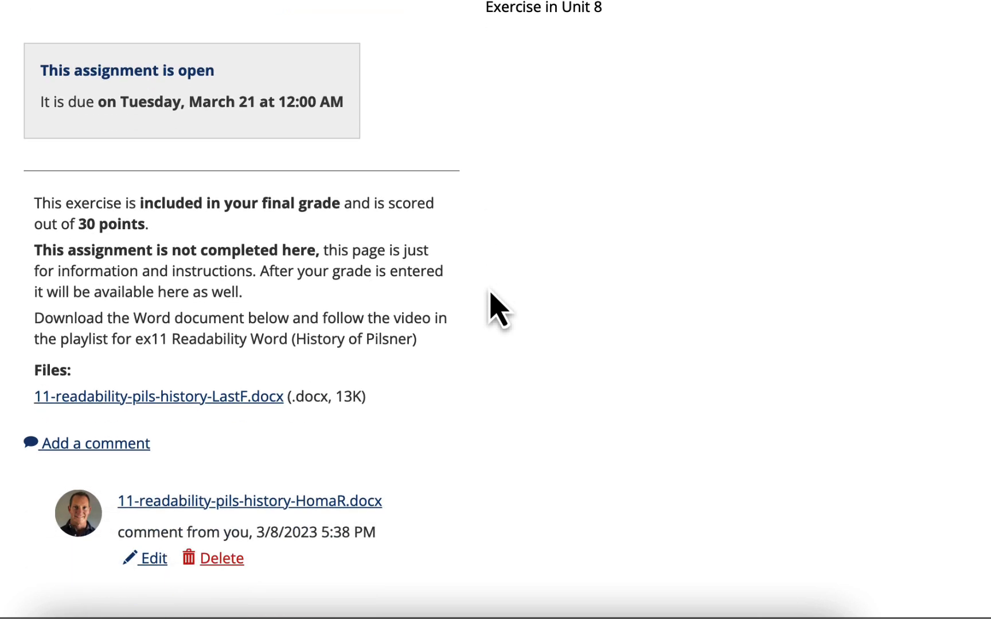
scroll(496, 310, down, 1)
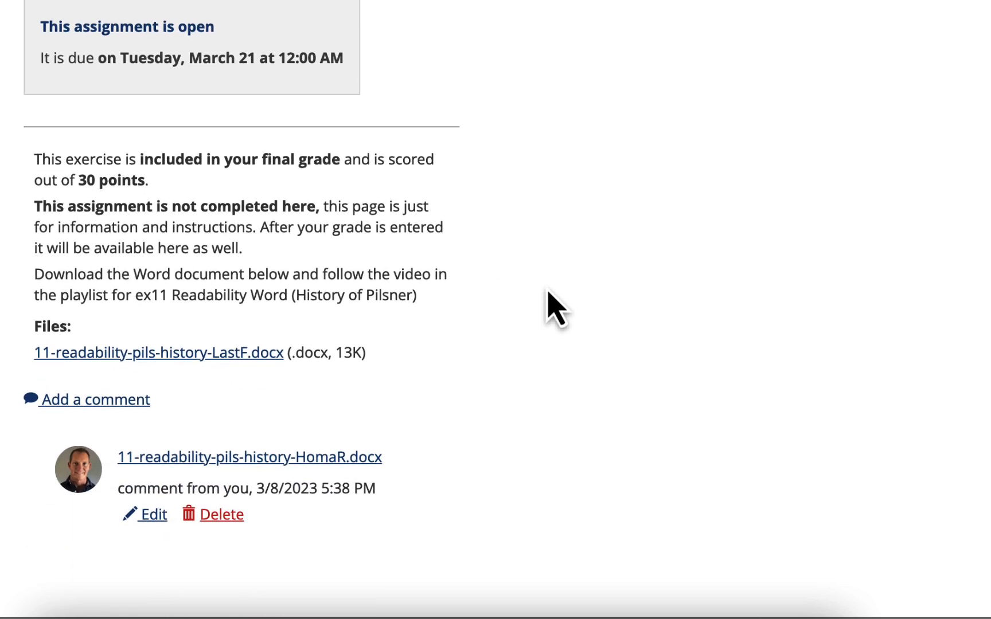
scroll(526, 252, down, 2)
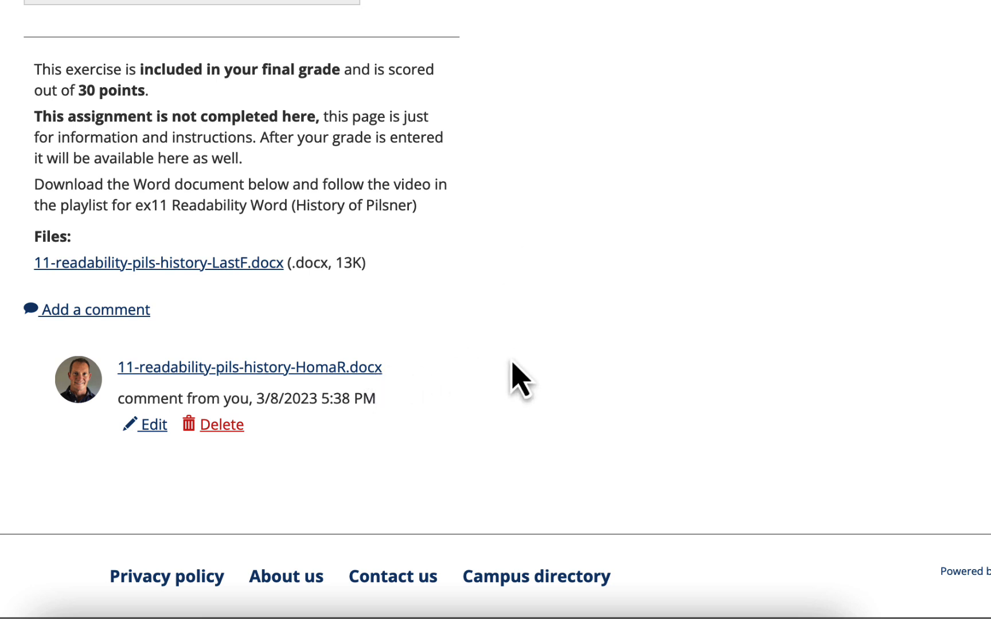
- Open the submitted document from the posted comment in Word, look through its page, and close it
click(370, 369)
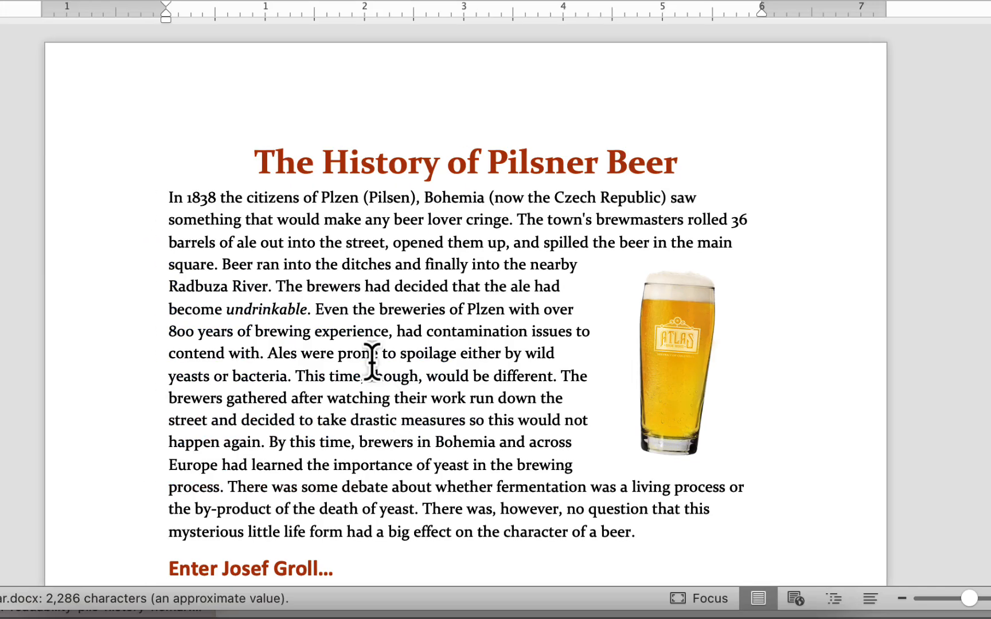
scroll(572, 272, down, 5)
scroll(565, 270, up, 5)
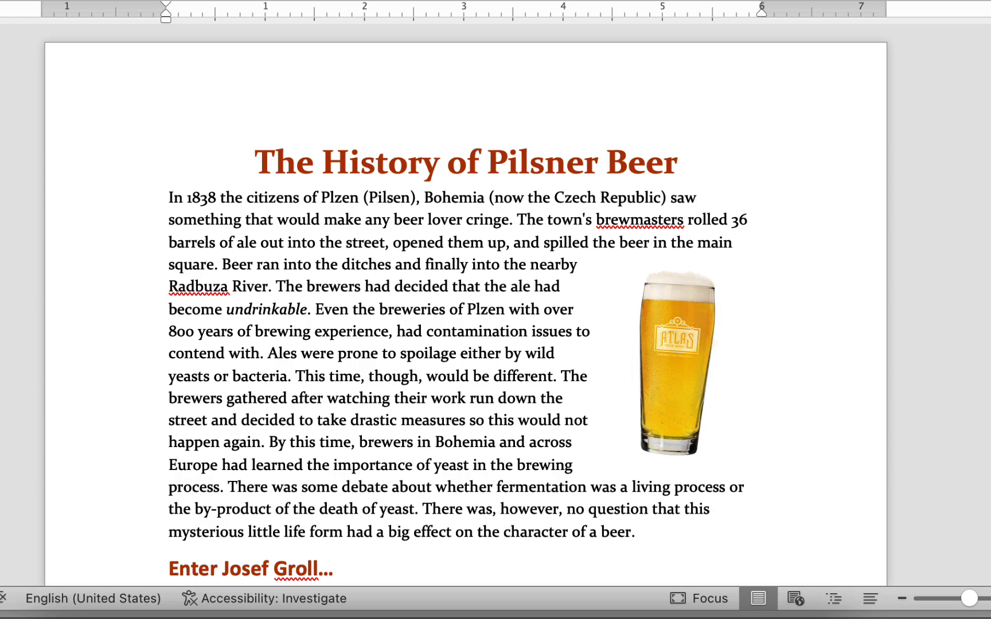
click(0, 0)
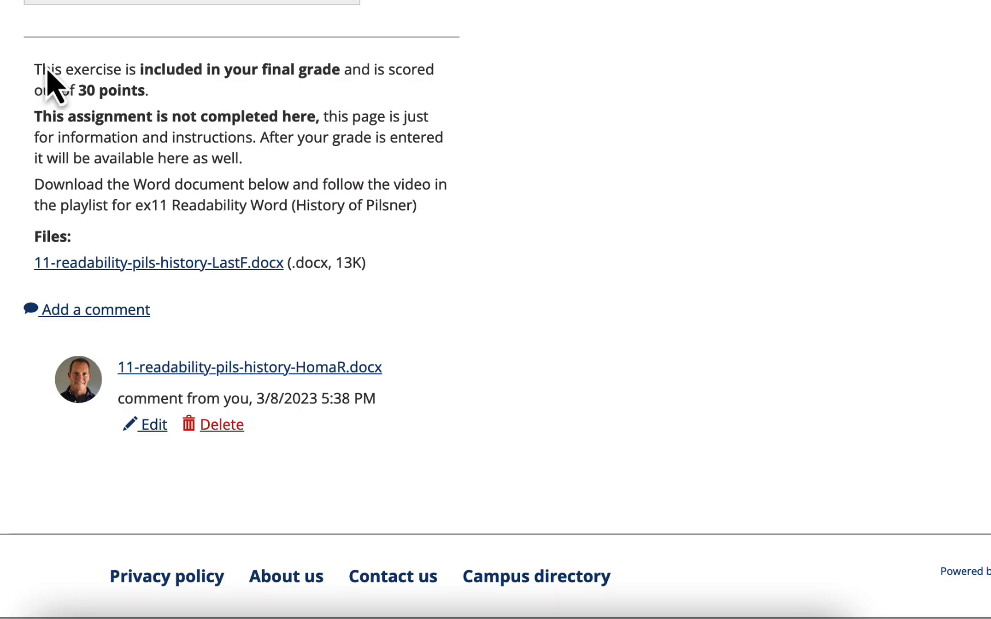
- Reopen the posted comment for editing and start a new line below the document link
click(151, 429)
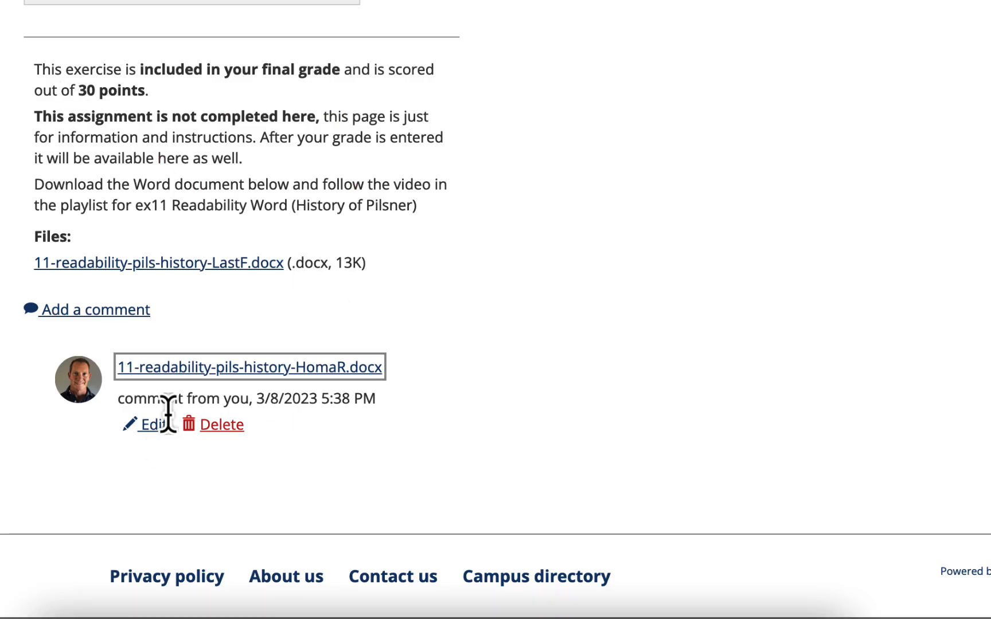
click(156, 427)
triple_click(482, 237)
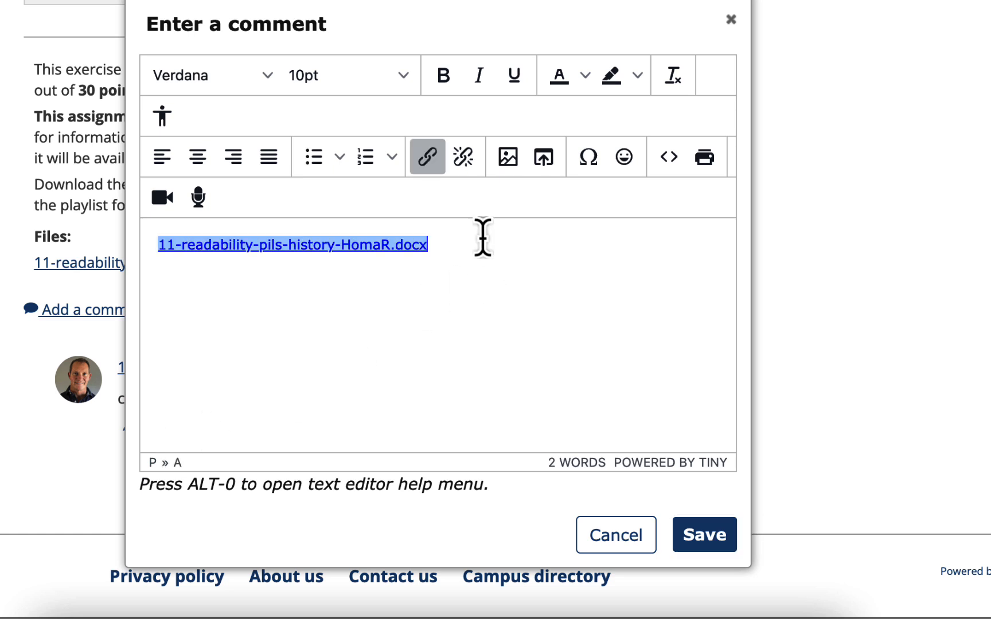
key(Right)
key(Return)
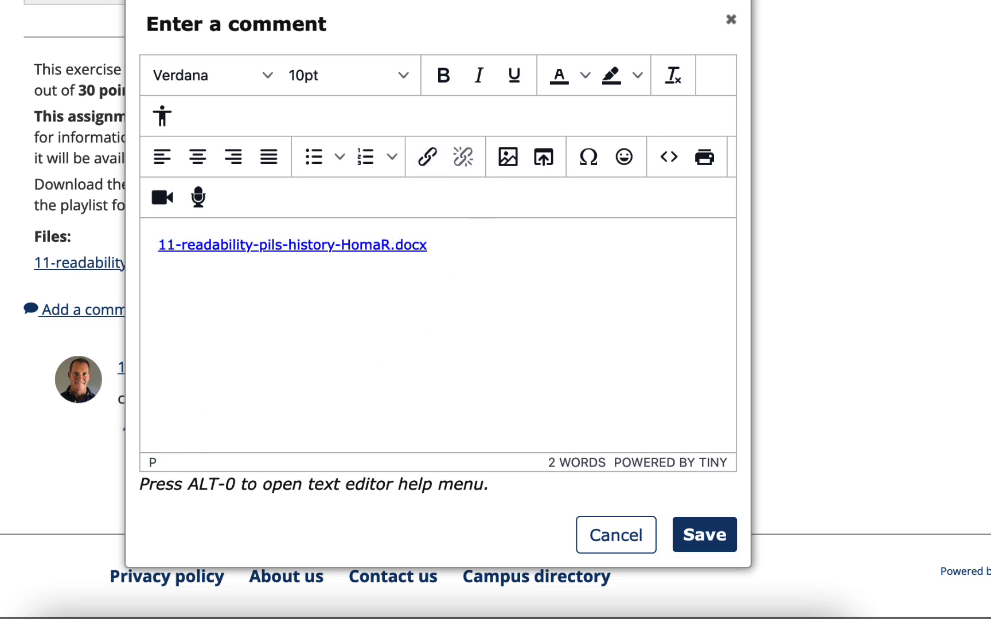